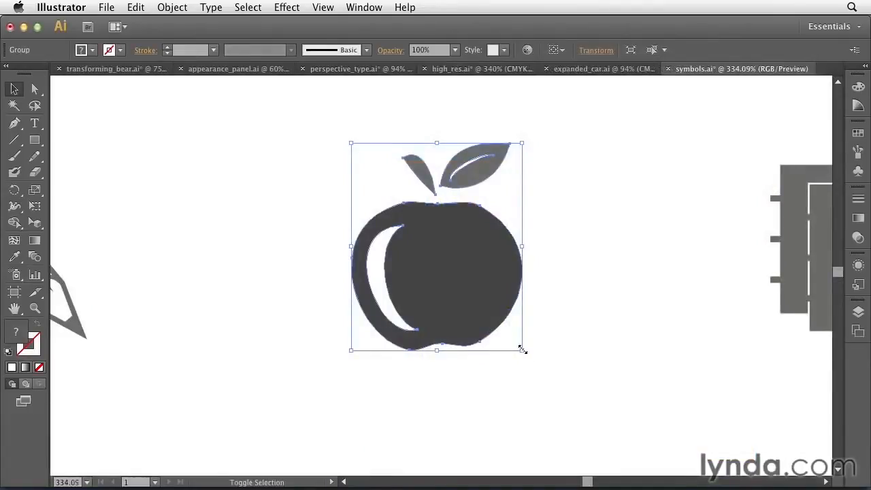
pyautogui.moveTo(575, 350)
pyautogui.mouseDown()
pyautogui.moveTo(611, 401)
pyautogui.moveTo(644, 421)
pyautogui.mouseUp()
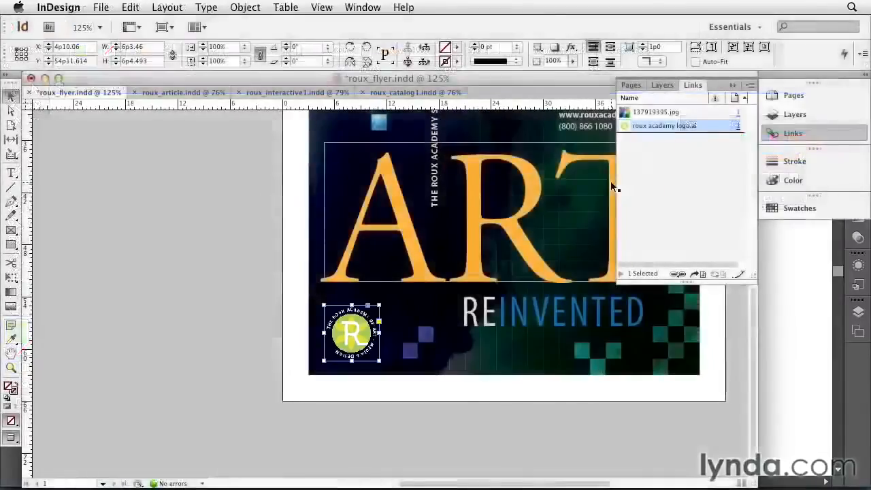
pyautogui.press('super+0')
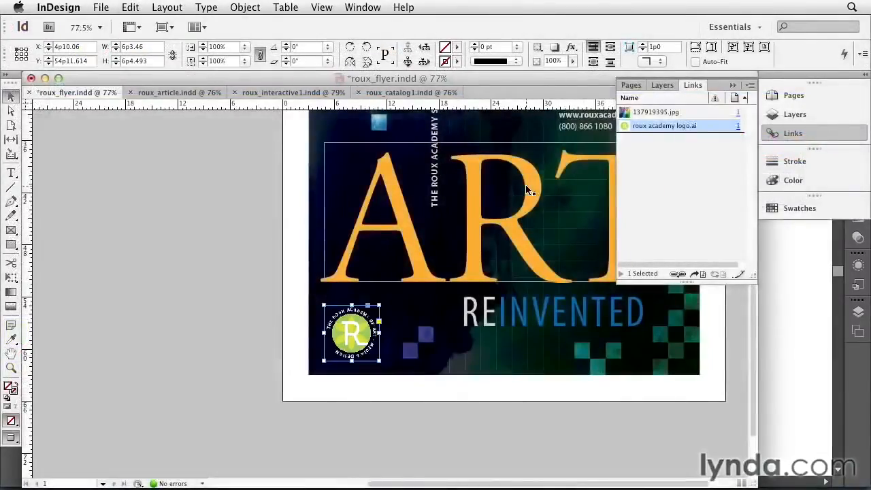
pyautogui.click(575, 209)
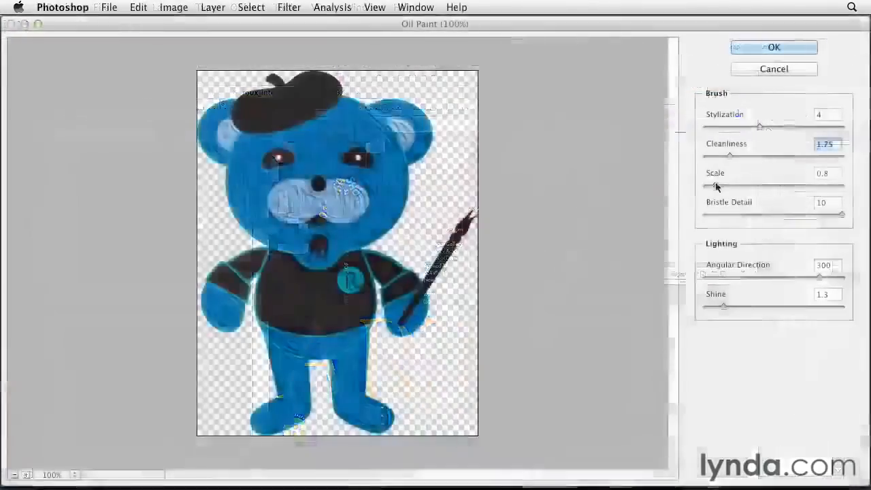
pyautogui.moveTo(715, 184); pyautogui.dragTo(775, 185)
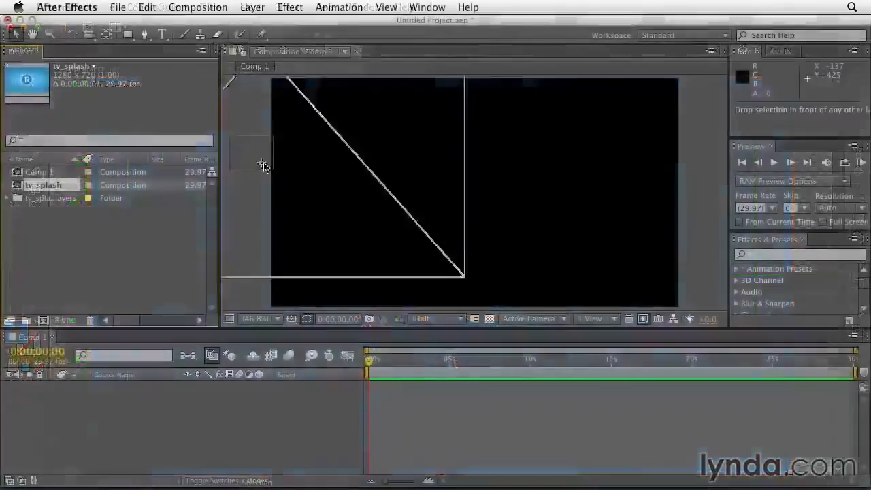
pyautogui.moveTo(263, 164); pyautogui.dragTo(472, 199)
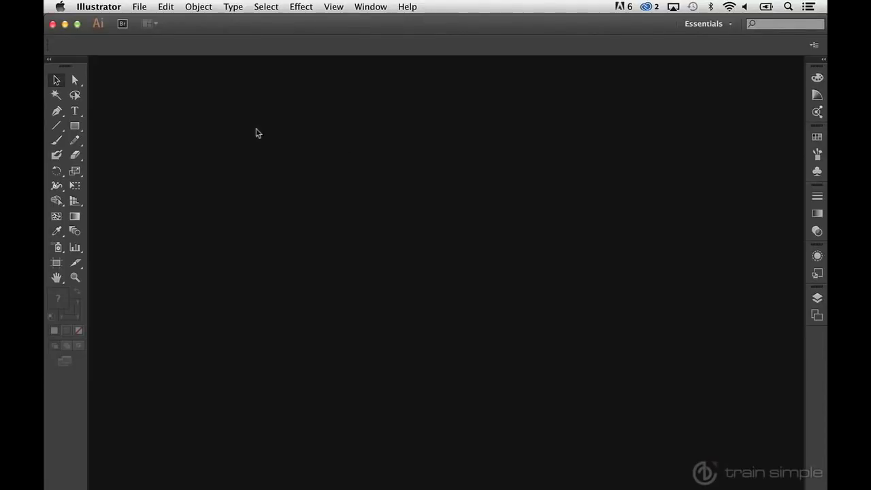
# Start a new document with the Print profile and Letter size.
pyautogui.click(140, 6)
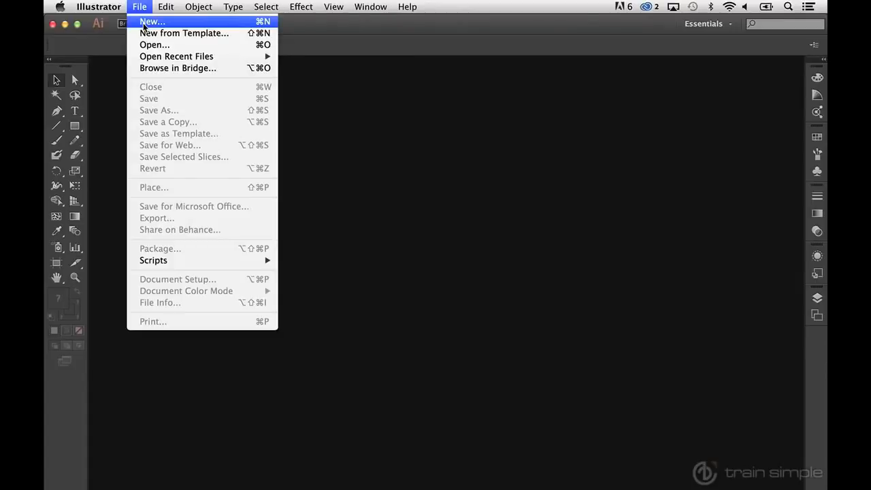
pyautogui.click(144, 22)
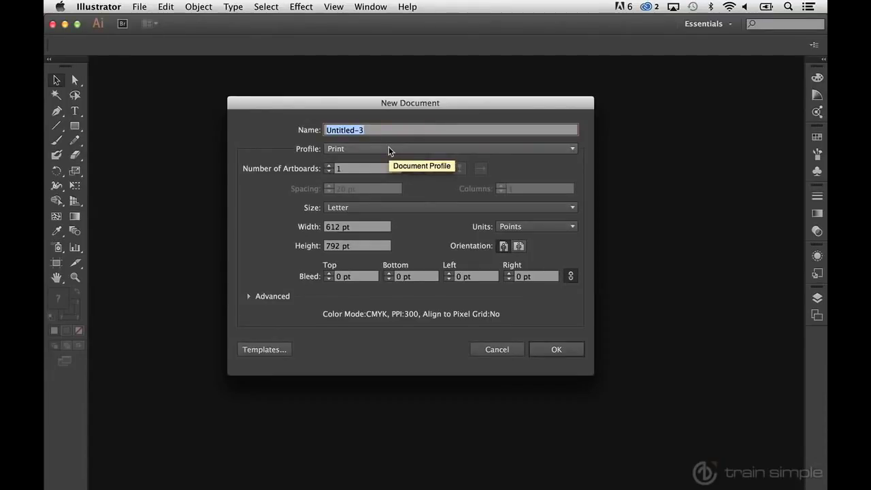
pyautogui.click(388, 148)
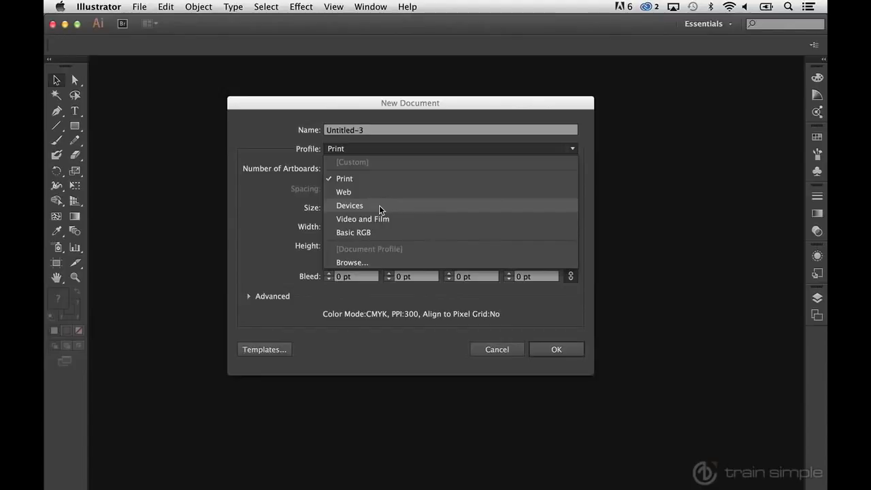
pyautogui.click(373, 181)
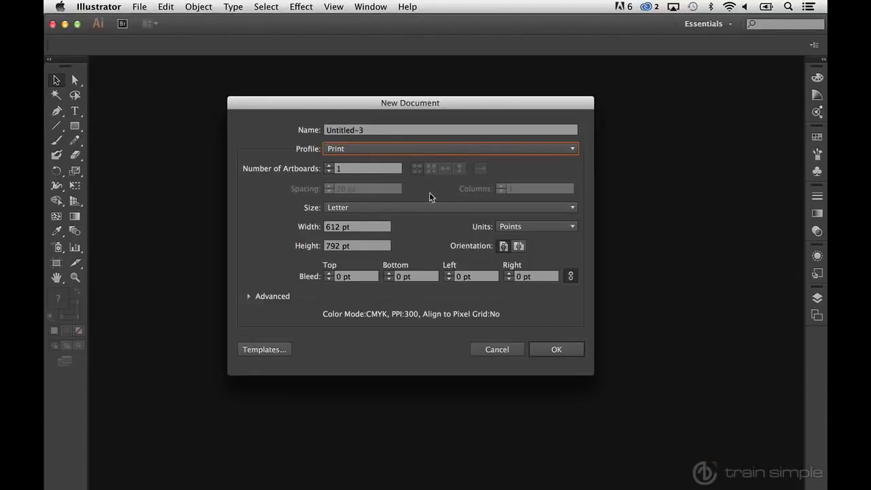
pyautogui.click(448, 210)
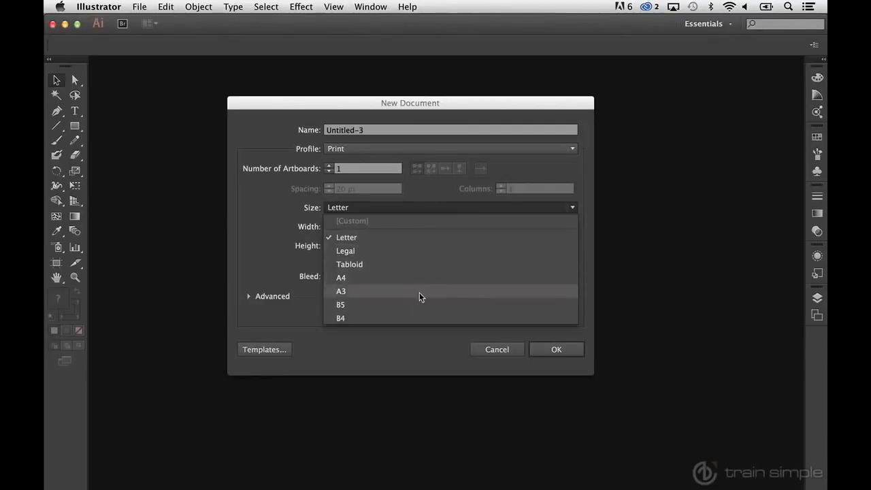
pyautogui.click(418, 239)
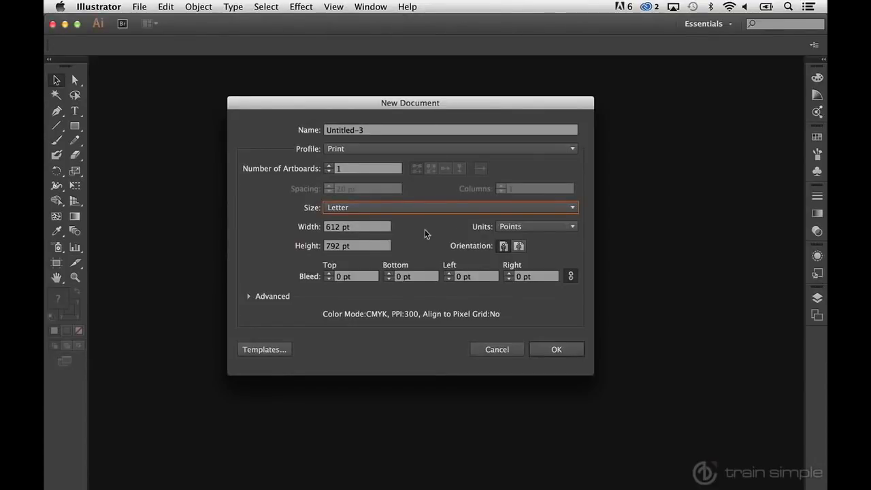
# Try inches as the new document's units and return them to points.
pyautogui.click(525, 230)
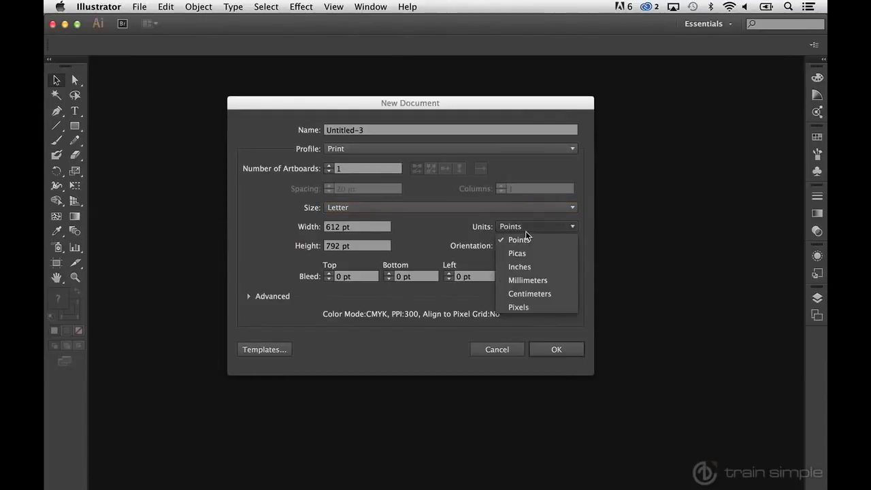
pyautogui.click(537, 266)
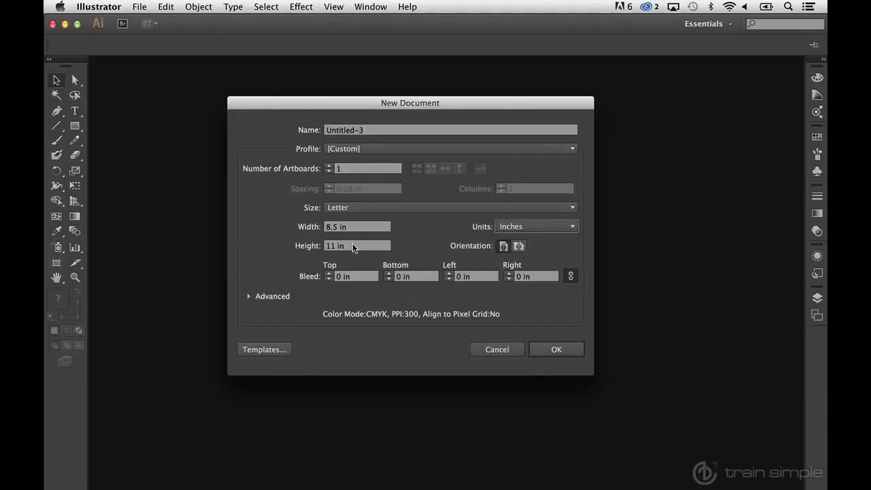
pyautogui.click(531, 226)
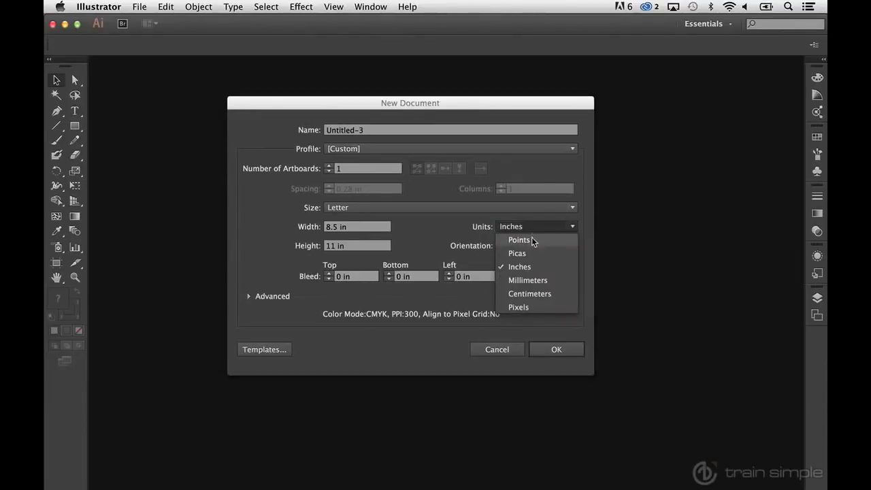
pyautogui.click(531, 238)
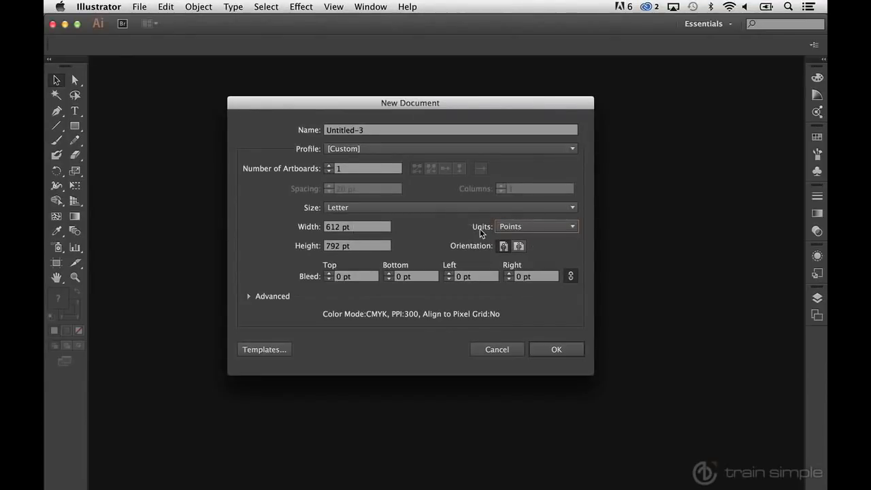
# Set the new document's width to 6 in, try landscape orientation, and return to portrait.
pyautogui.moveTo(393, 227); pyautogui.dragTo(296, 223)
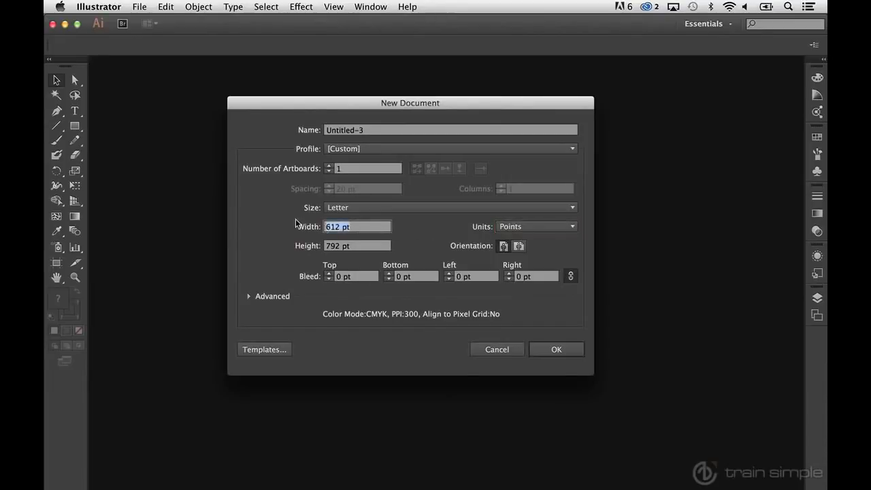
pyautogui.write('6 in')
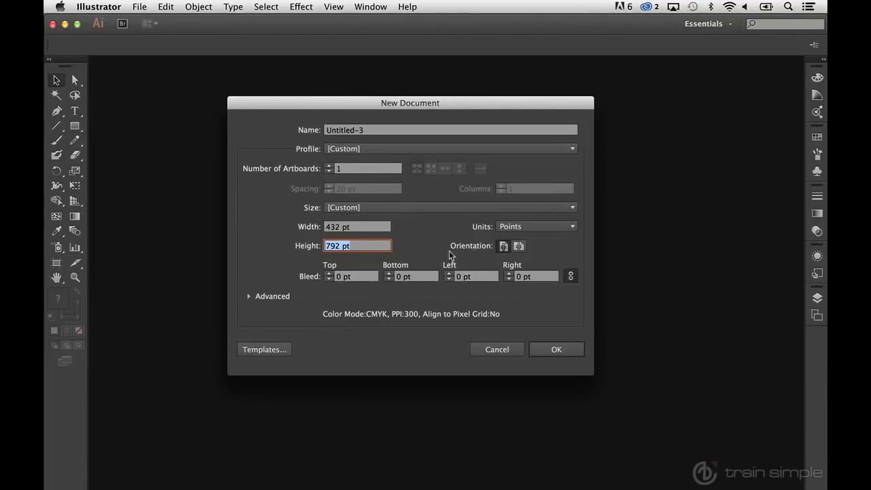
pyautogui.click(520, 247)
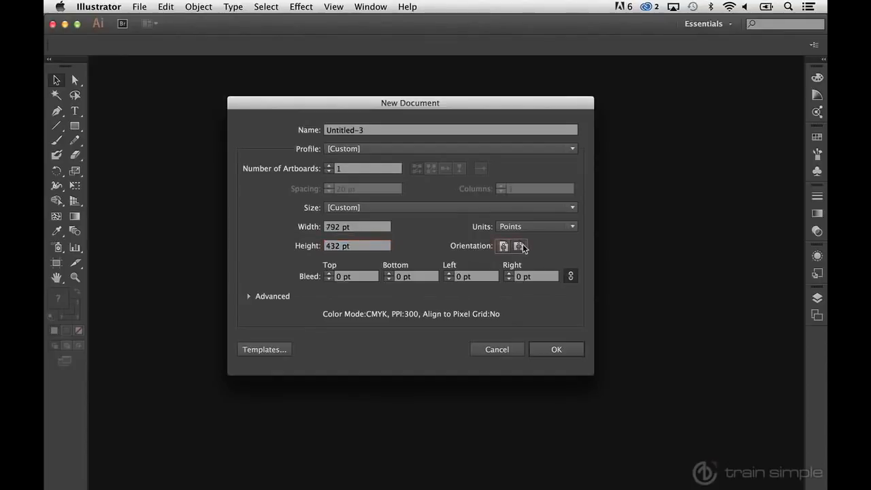
pyautogui.click(503, 246)
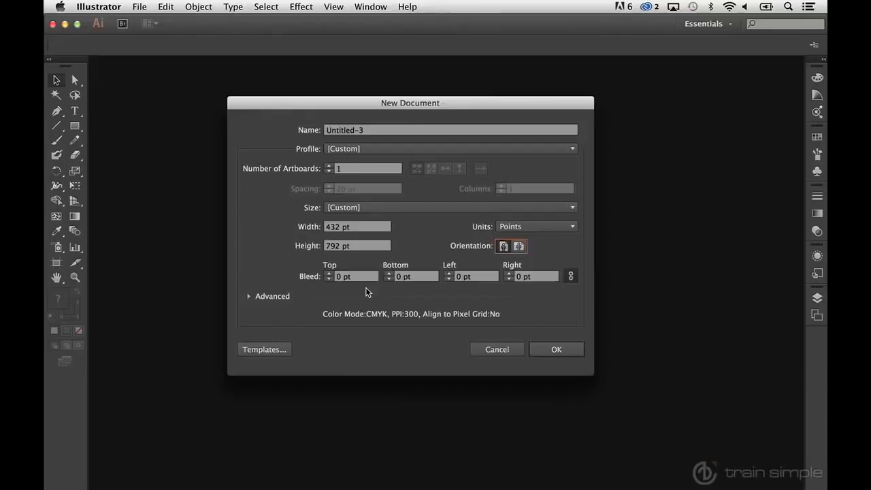
# Expand the advanced options, apply the Web profile, and create the document.
pyautogui.click(249, 297)
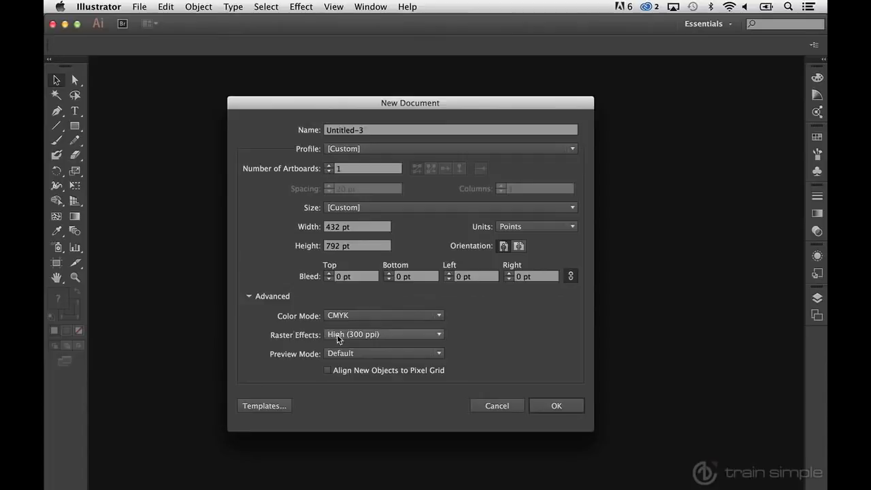
pyautogui.click(374, 150)
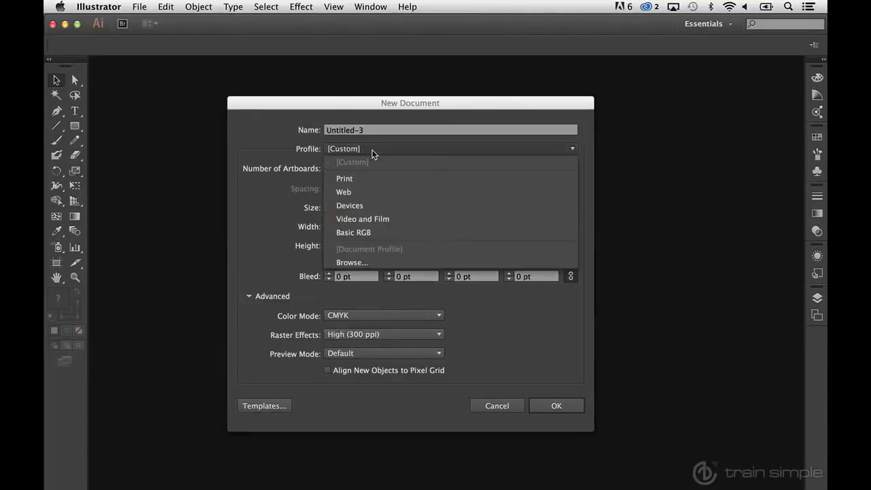
pyautogui.click(362, 191)
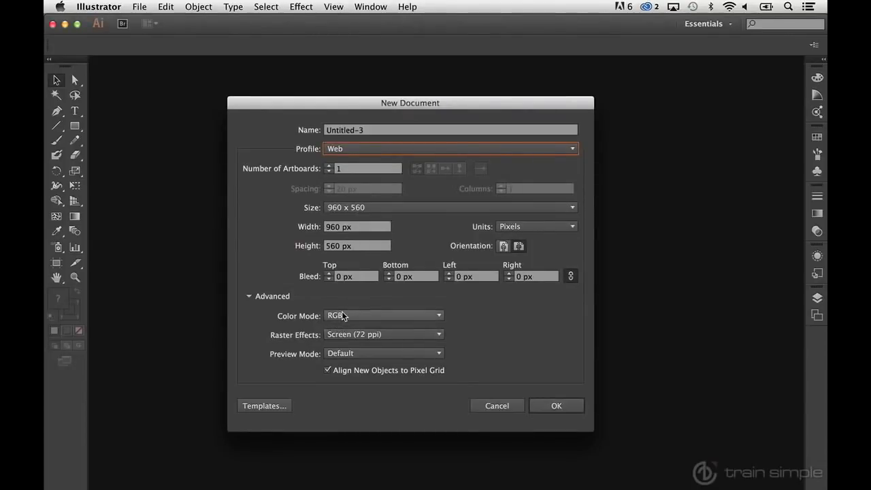
pyautogui.click(250, 298)
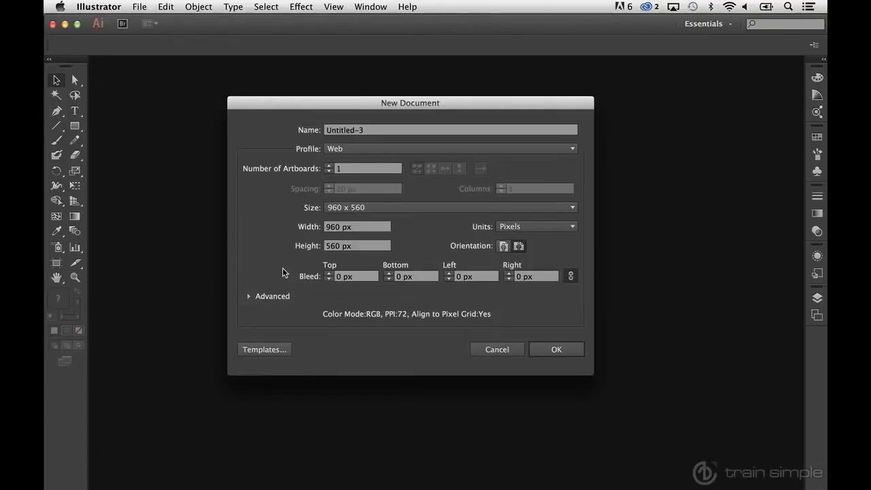
pyautogui.click(552, 349)
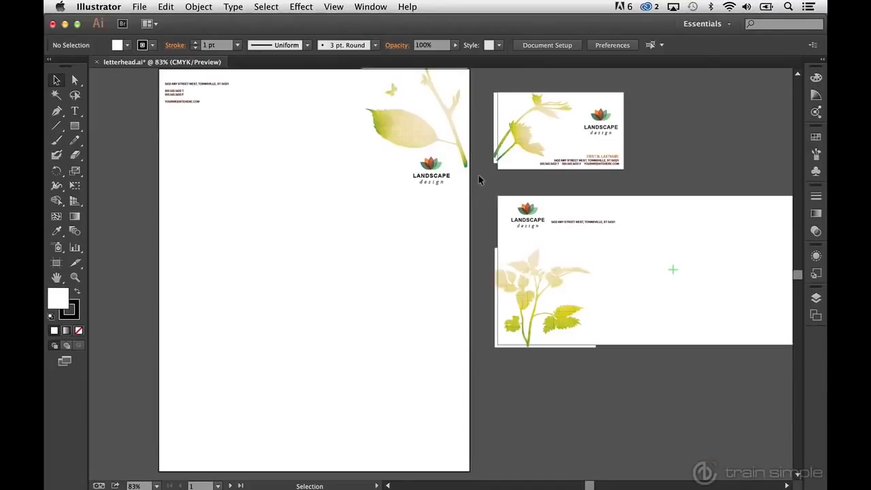
# Display the letterhead document's artboard list, and move Letterhead below Envelope and back to first place.
pyautogui.click(814, 318)
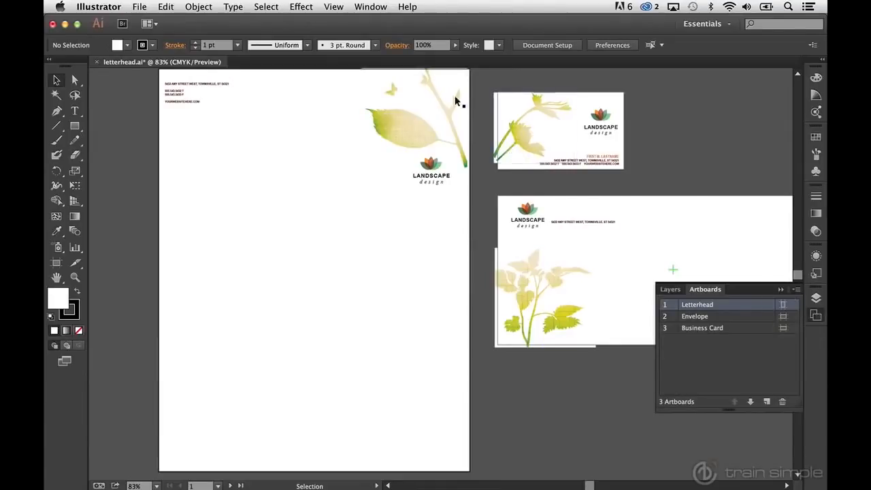
pyautogui.click(378, 9)
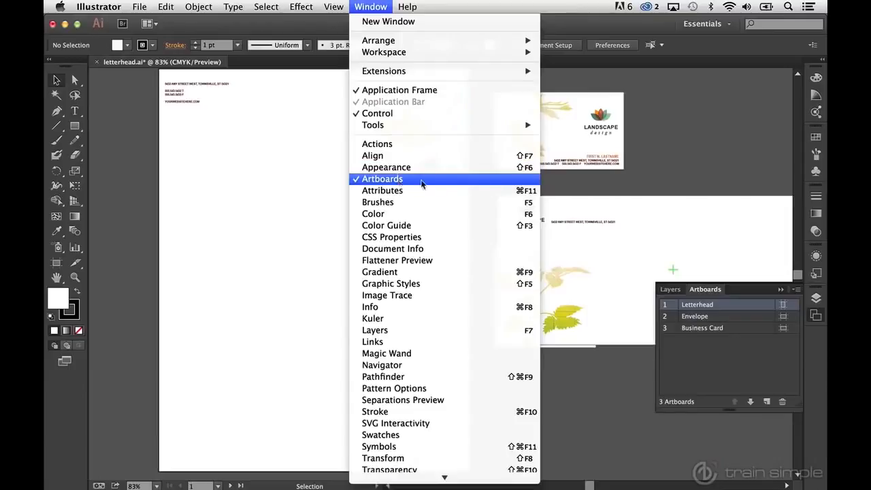
pyautogui.click(690, 373)
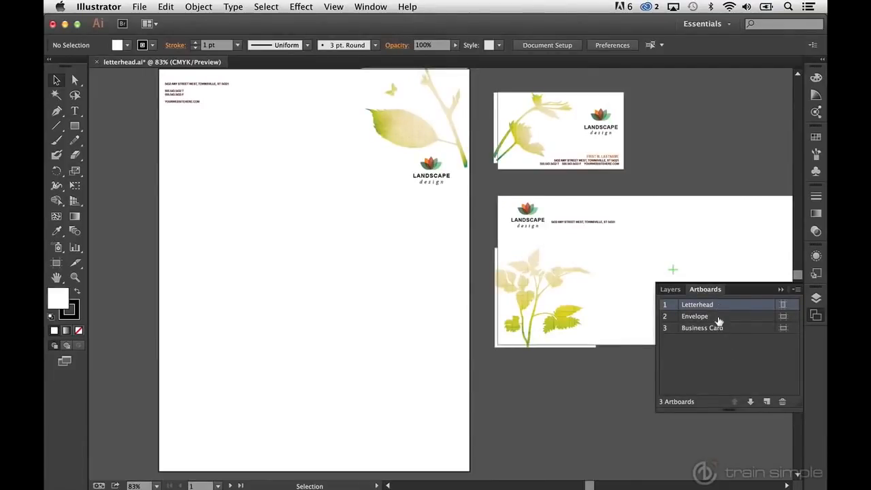
pyautogui.moveTo(717, 306); pyautogui.dragTo(714, 316)
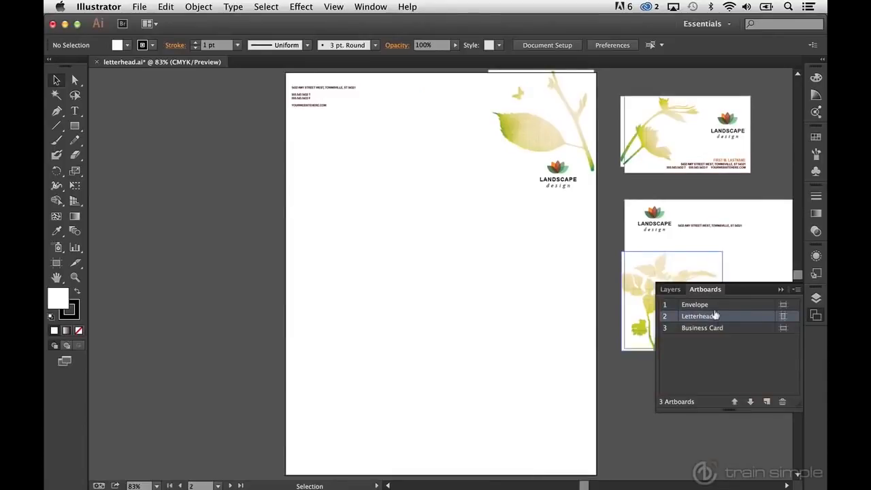
pyautogui.click(734, 402)
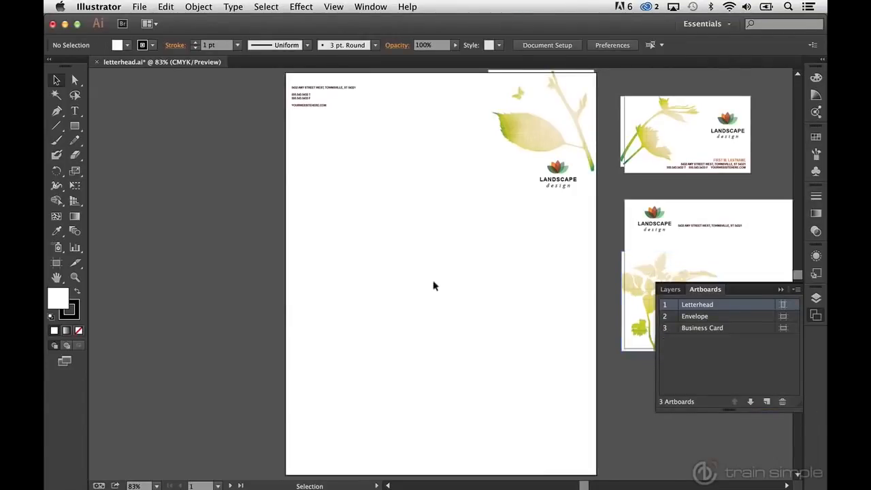
# Zoom out to 3.13% to examine the whole canvas around the three artboards.
pyautogui.press('super+alt+space')
pyautogui.click(317, 241)
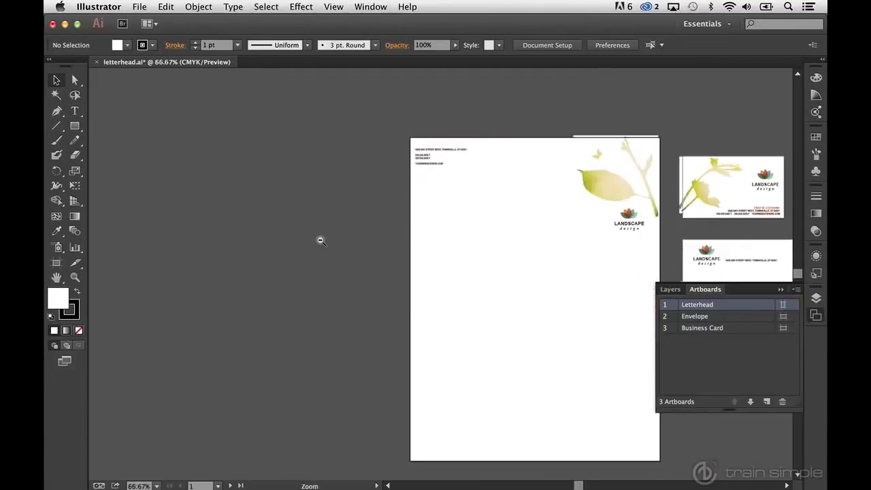
pyautogui.click(320, 241)
pyautogui.click(521, 306)
pyautogui.click(543, 312)
pyautogui.click(434, 298)
pyautogui.click(436, 298)
pyautogui.click(436, 298)
pyautogui.click(435, 297)
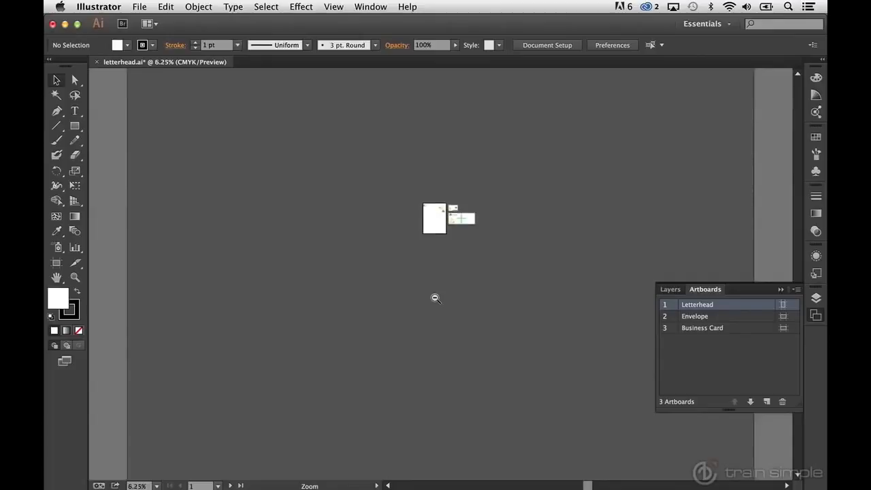
pyautogui.click(435, 298)
pyautogui.click(436, 298)
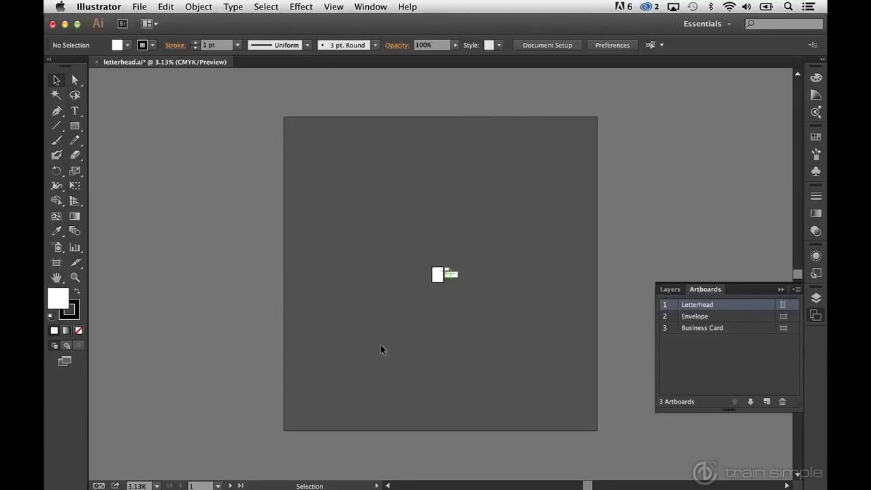
# Fit the Business Card artboard to the window and set the zoom to 100%.
pyautogui.click(708, 329)
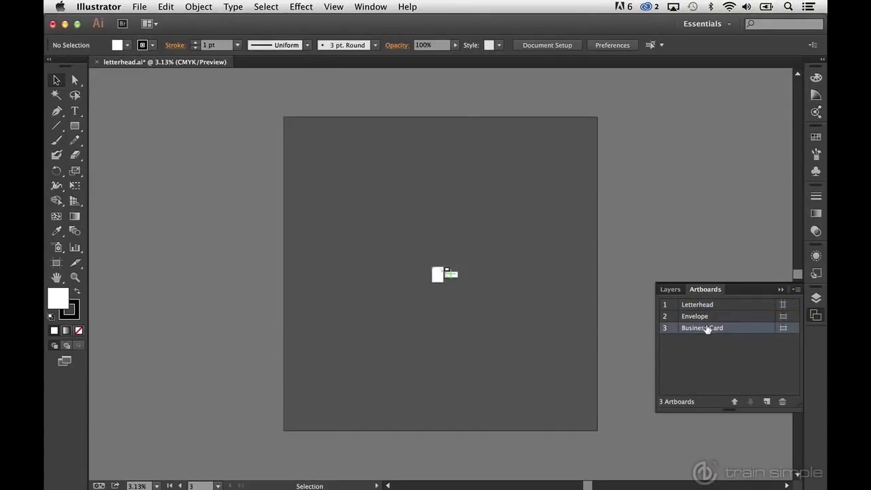
pyautogui.doubleClick(707, 330)
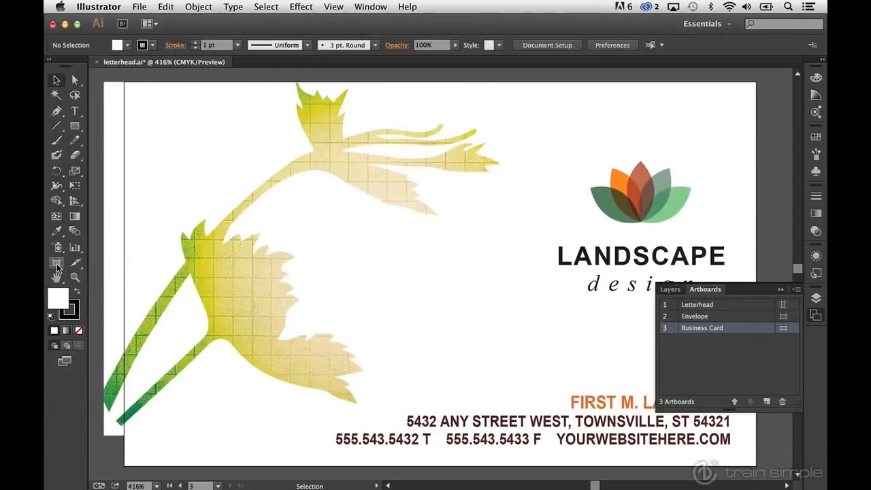
pyautogui.doubleClick(75, 278)
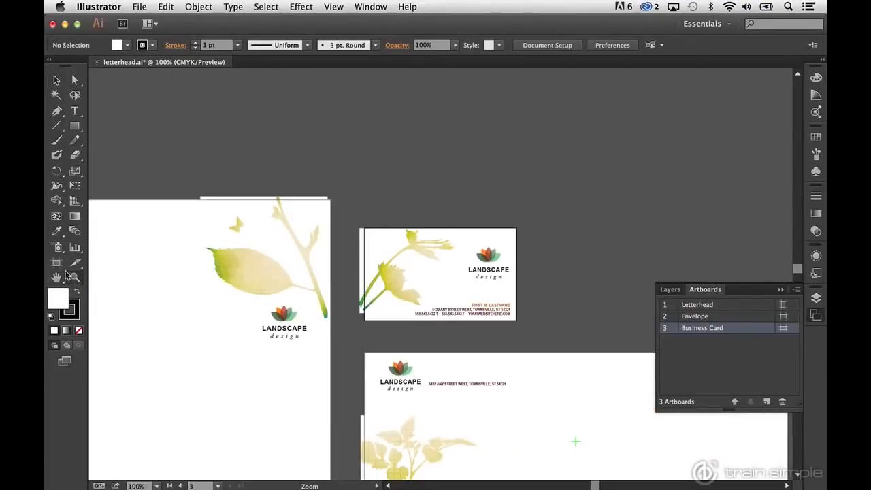
# Activate the Artboard tool, review the Letterhead artboard's options, and close them without changes.
pyautogui.click(57, 265)
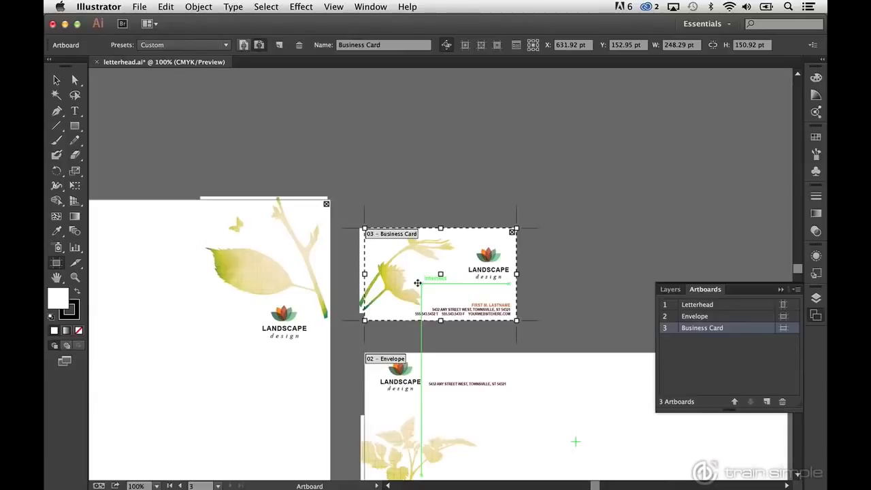
pyautogui.click(184, 285)
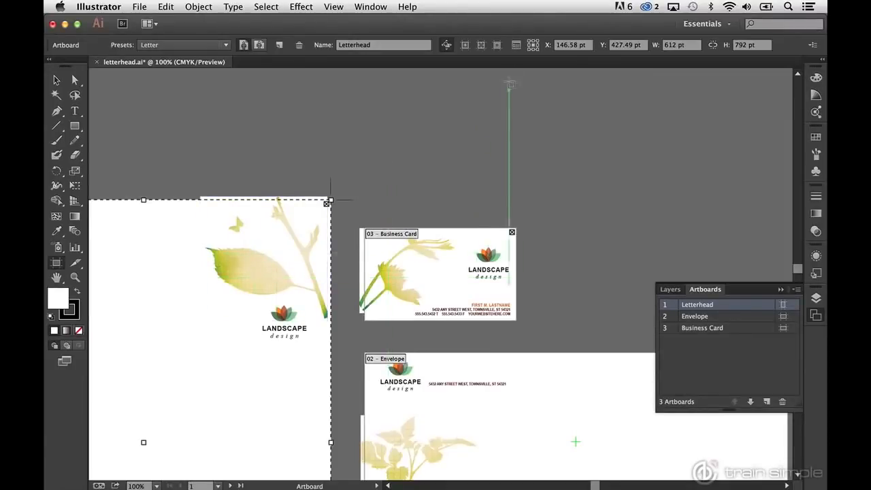
pyautogui.click(515, 45)
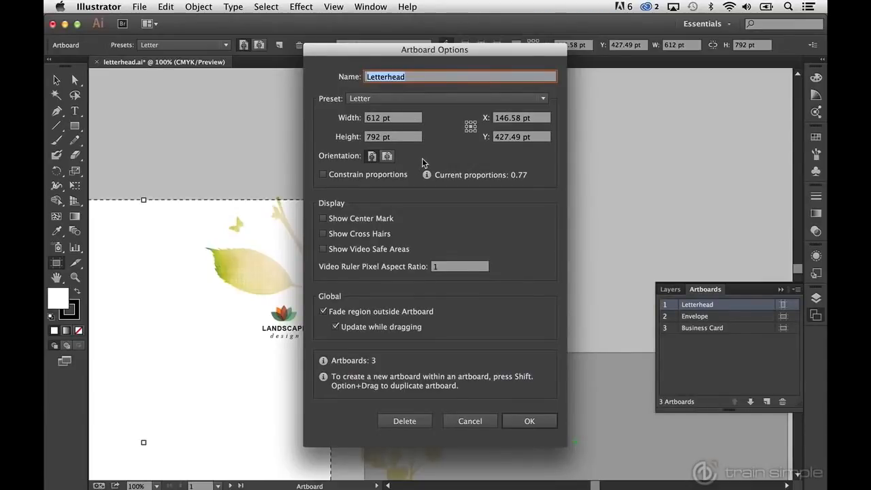
pyautogui.click(462, 418)
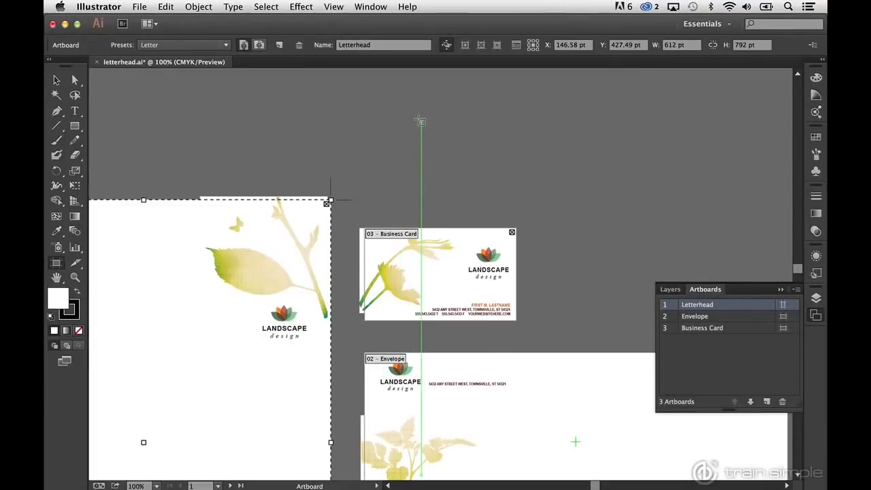
# Draw a new artboard about 451 by 188 pt above the Business Card artboard, and delete it.
pyautogui.moveTo(422, 99); pyautogui.dragTo(697, 214)
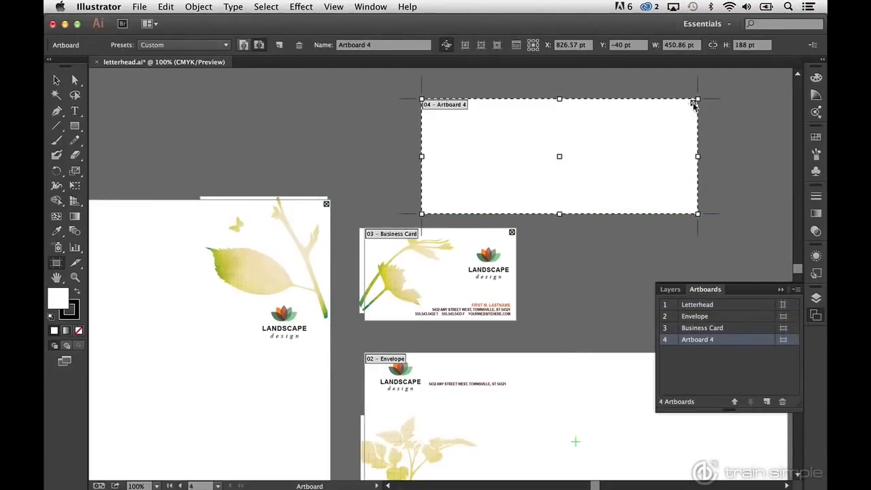
pyautogui.click(782, 402)
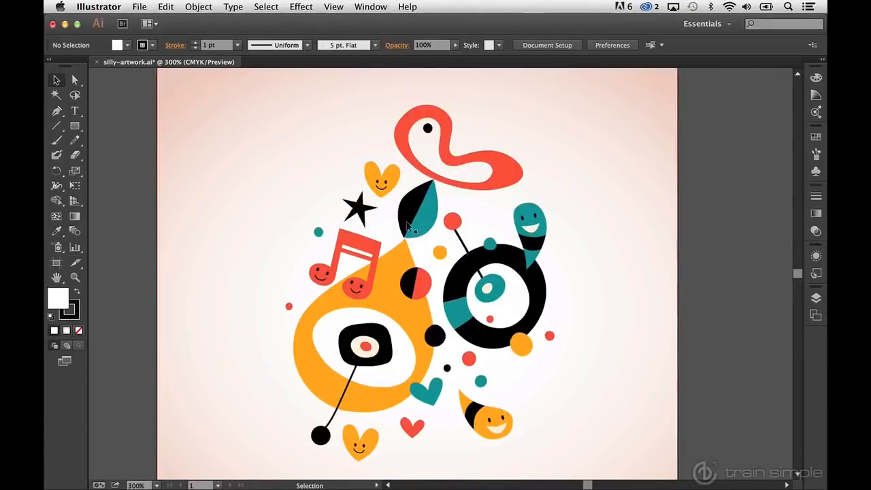
# Tear off the shape tools as a floating palette and place it above the artwork's upper-left corner.
pyautogui.click(77, 129)
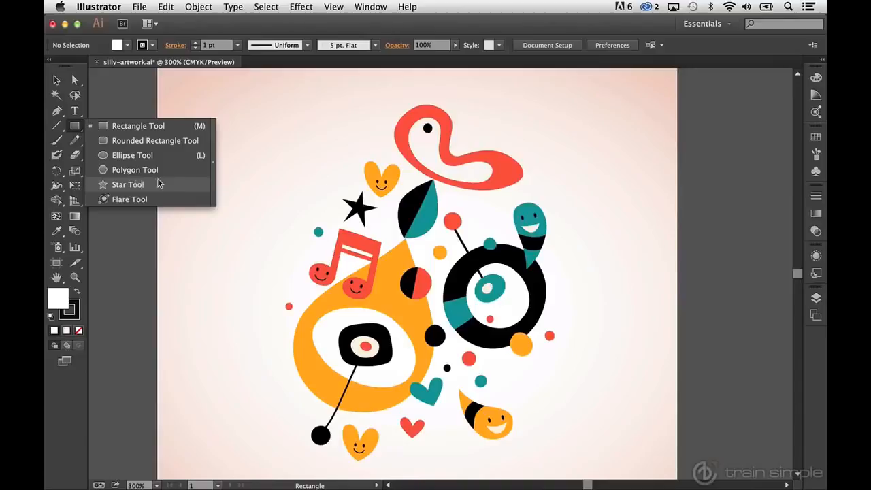
pyautogui.click(213, 165)
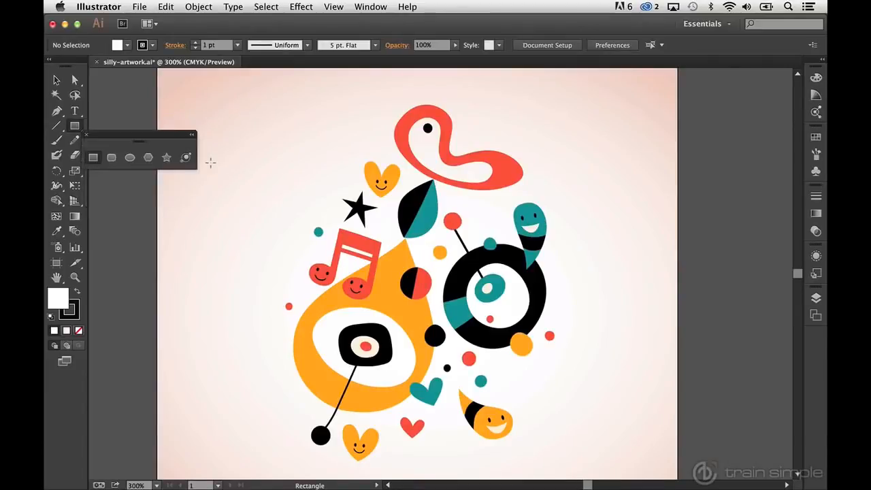
pyautogui.moveTo(140, 134); pyautogui.dragTo(200, 83)
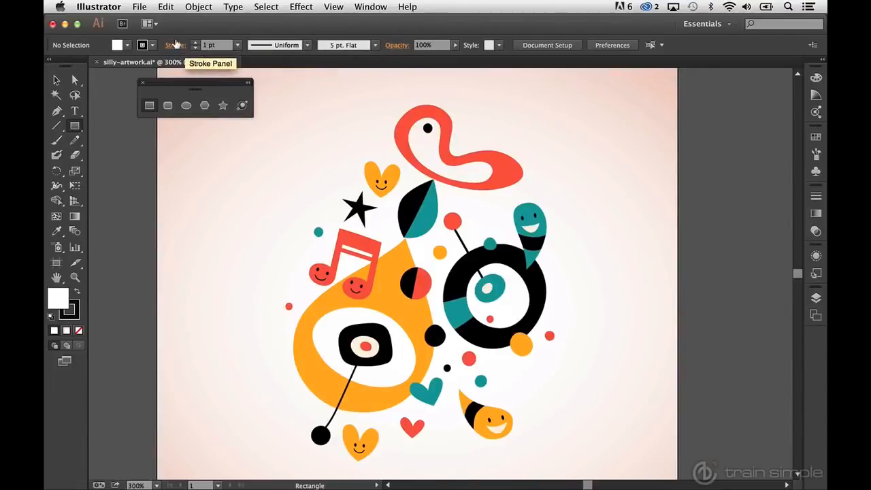
# Set the default fill to light cyan blue and the stroke to none for new shapes.
pyautogui.click(128, 46)
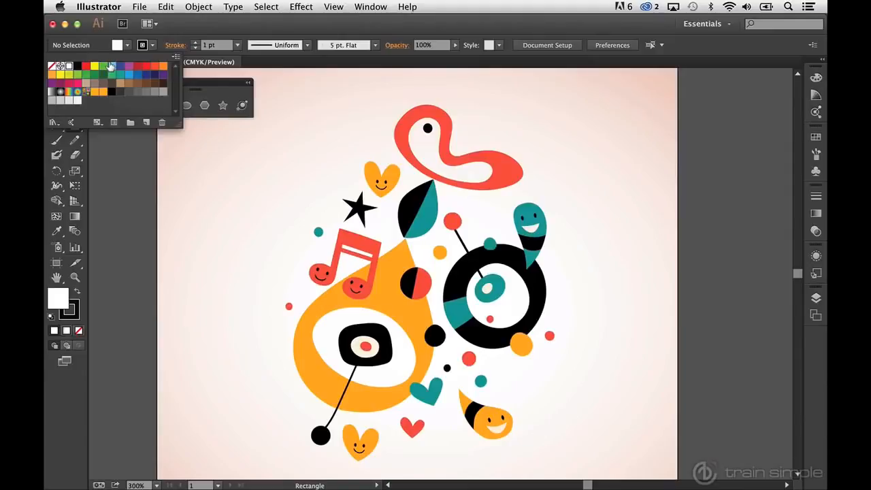
pyautogui.click(111, 65)
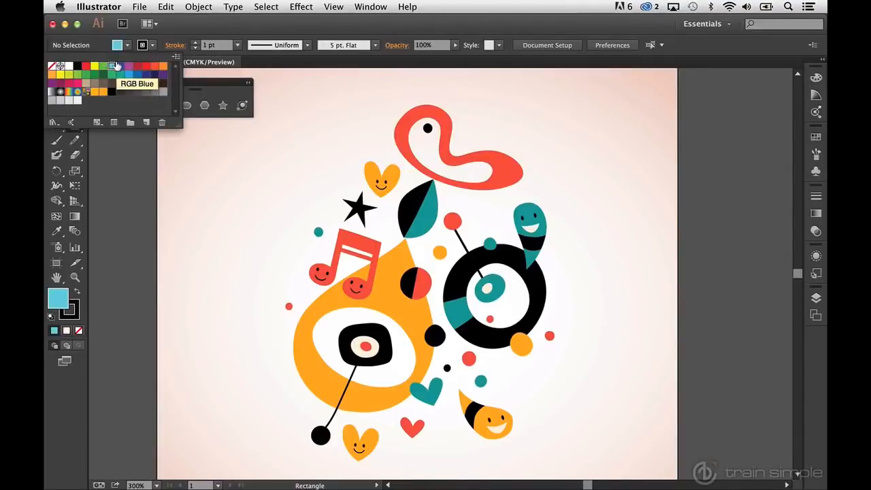
pyautogui.press('Escape')
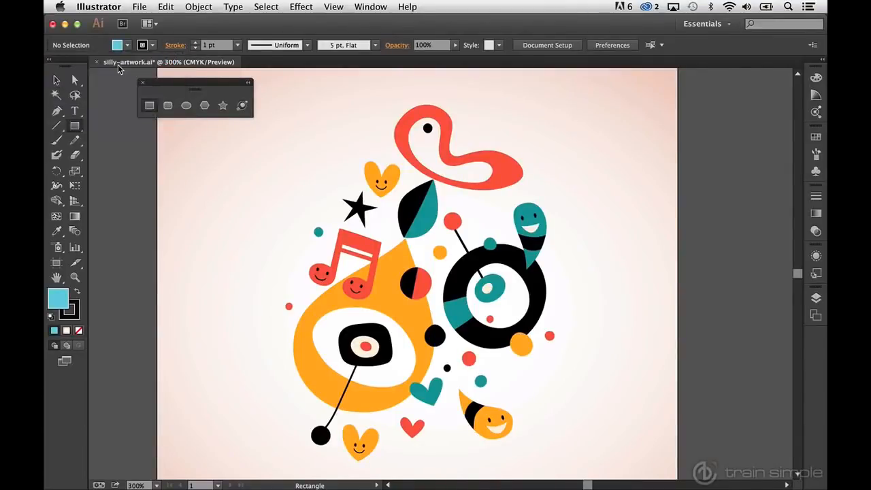
pyautogui.click(151, 46)
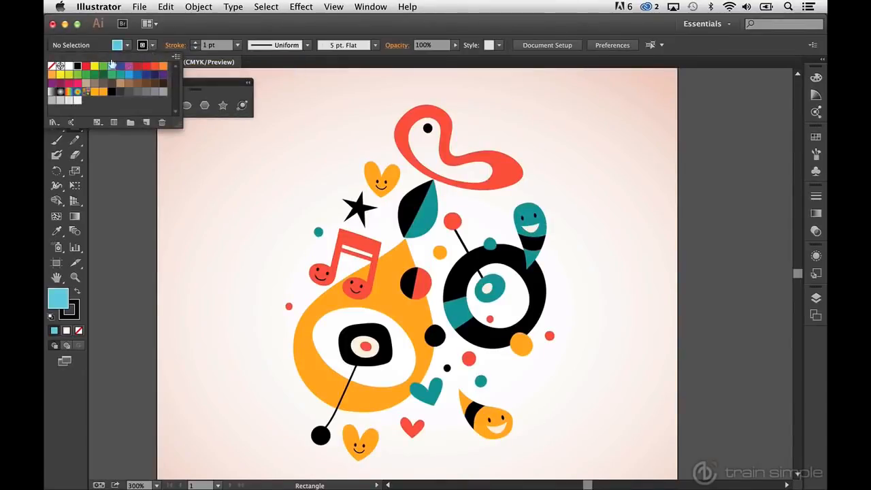
pyautogui.click(51, 65)
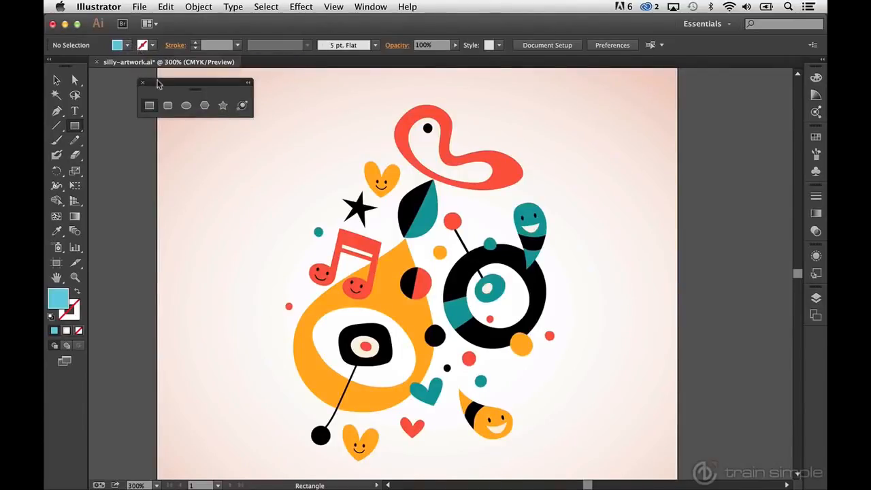
# Draw a tall rectangle in the empty area left of the heart and star, and resize it wider and slightly shorter.
pyautogui.moveTo(182, 146); pyautogui.dragTo(219, 217)
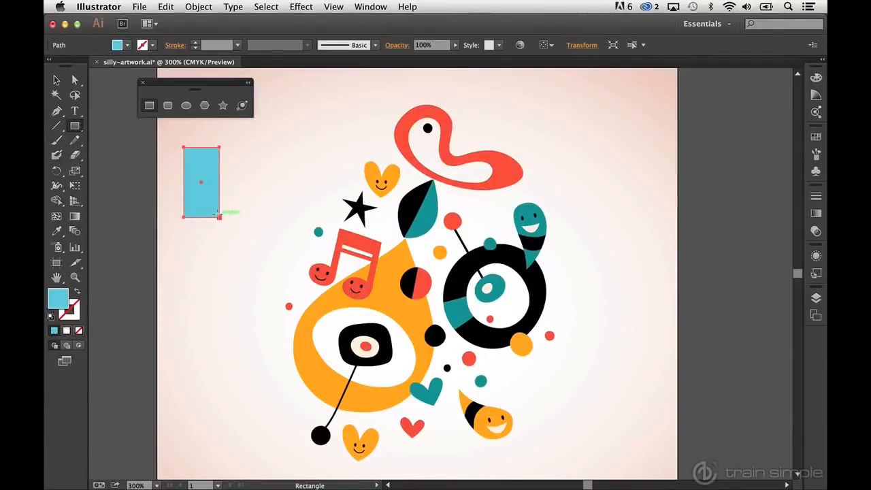
pyautogui.press('v')
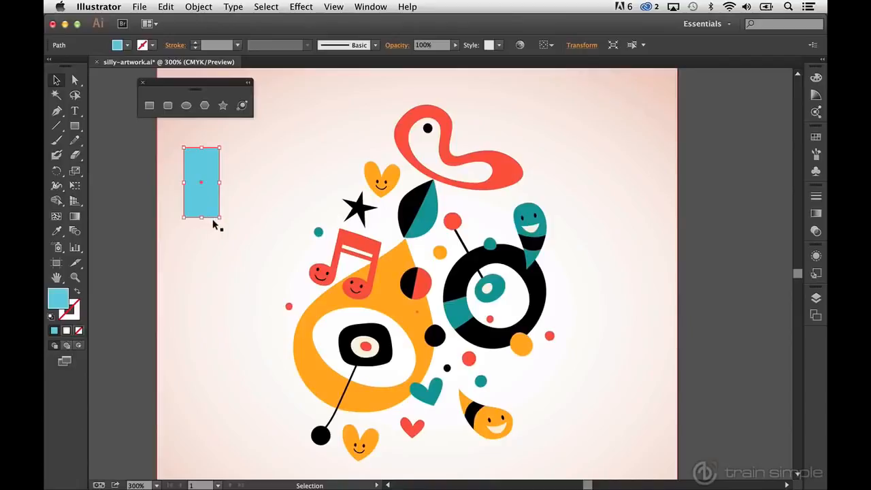
pyautogui.moveTo(217, 182); pyautogui.dragTo(230, 181)
pyautogui.moveTo(205, 146); pyautogui.dragTo(205, 150)
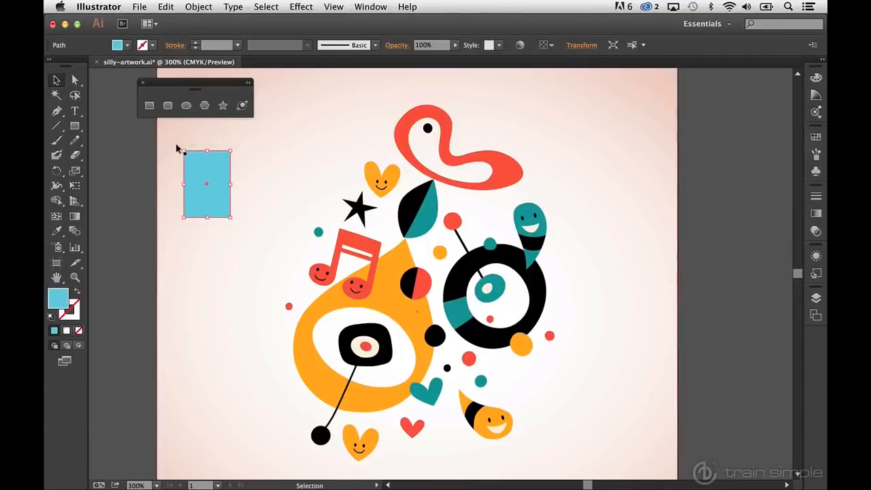
# Rotate the blue rectangle clockwise by a corner, and delete it.
pyautogui.moveTo(175, 144); pyautogui.dragTo(195, 139)
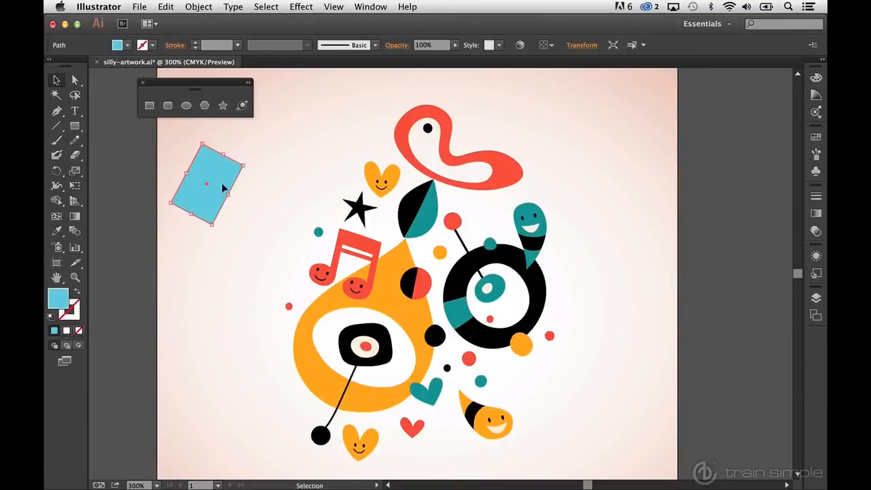
pyautogui.press('Delete')
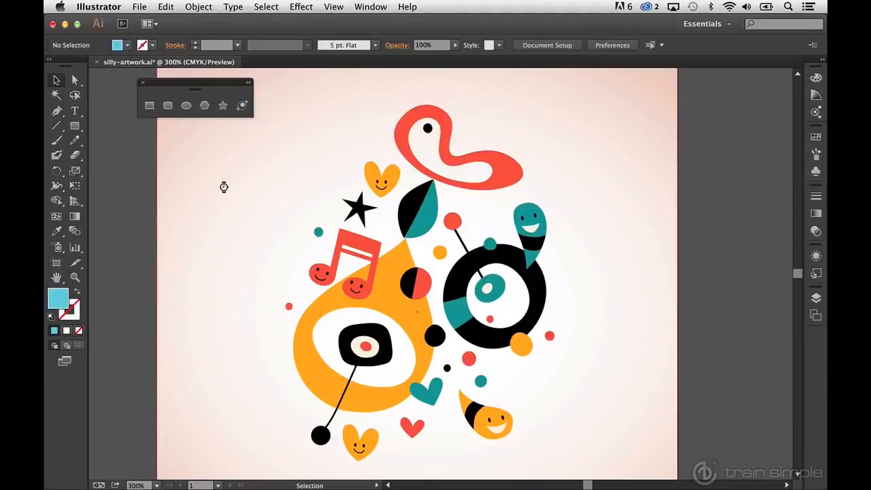
# Draw an ellipse and a smaller circle below it in the empty area left of the artwork, and undo both.
pyautogui.click(186, 106)
pyautogui.moveTo(182, 168); pyautogui.dragTo(218, 197)
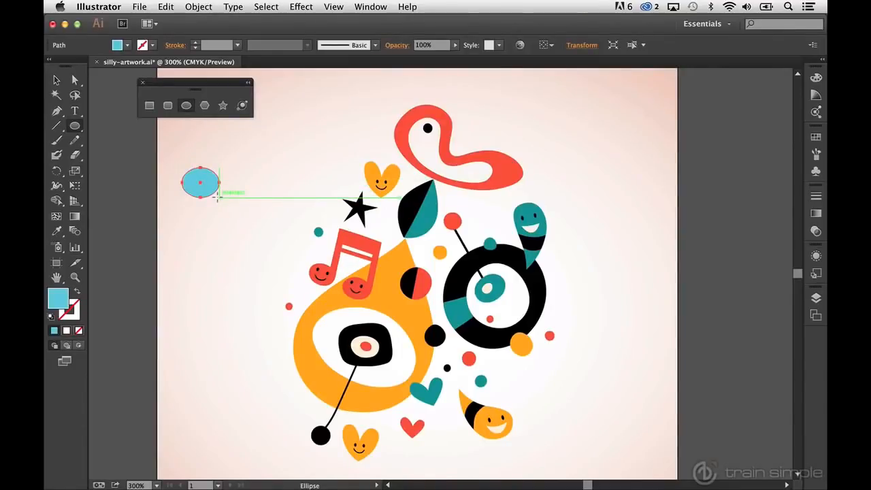
pyautogui.moveTo(204, 211); pyautogui.dragTo(231, 239)
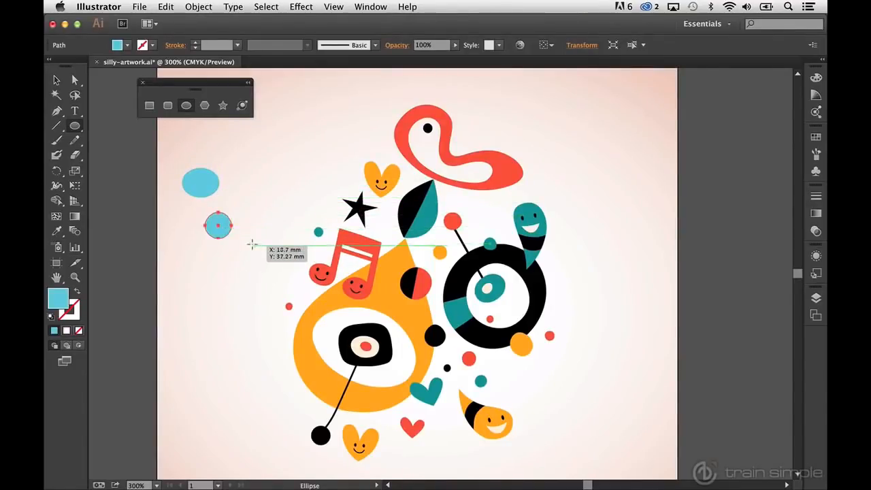
pyautogui.press('super+z')
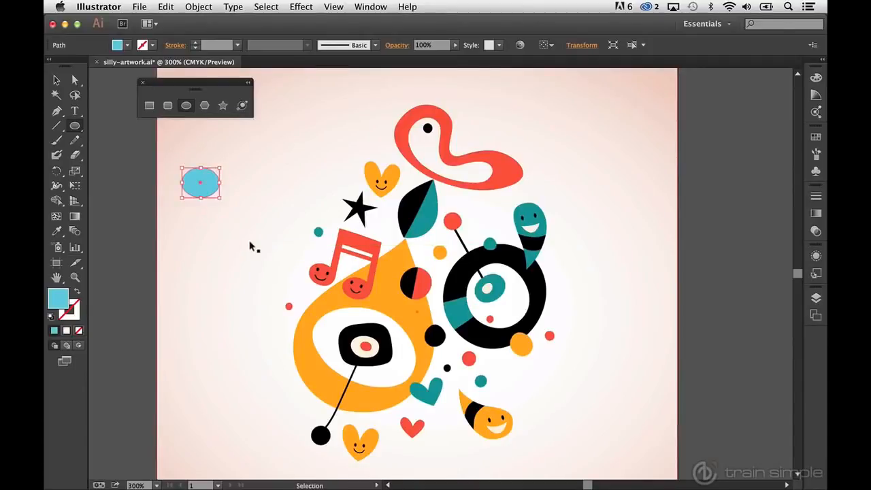
pyautogui.press('super+z')
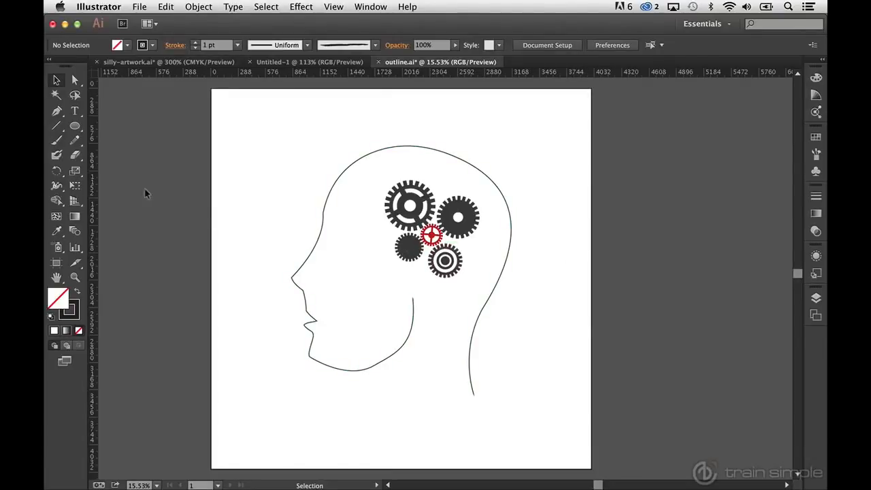
# Paint a wavy Paintbrush stroke above the head outline in outline.ai, using a 6 pt stroke weight.
pyautogui.click(59, 142)
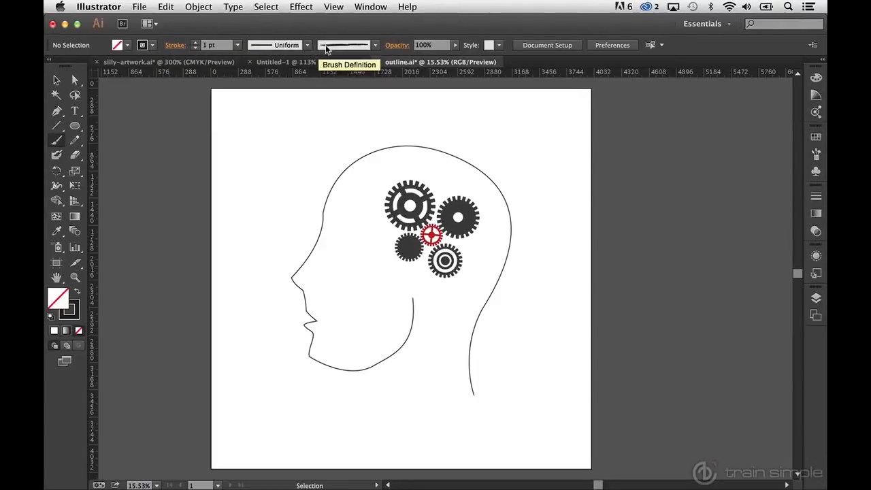
pyautogui.click(372, 45)
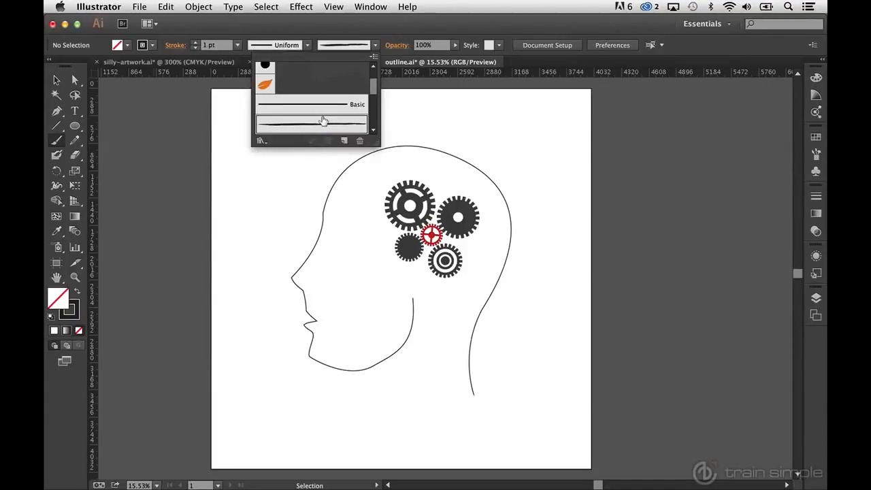
pyautogui.click(237, 48)
pyautogui.click(236, 47)
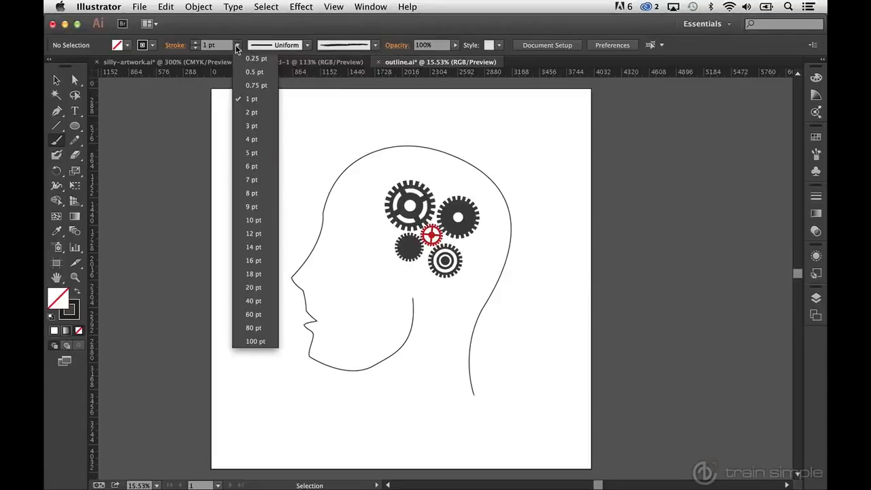
pyautogui.click(252, 167)
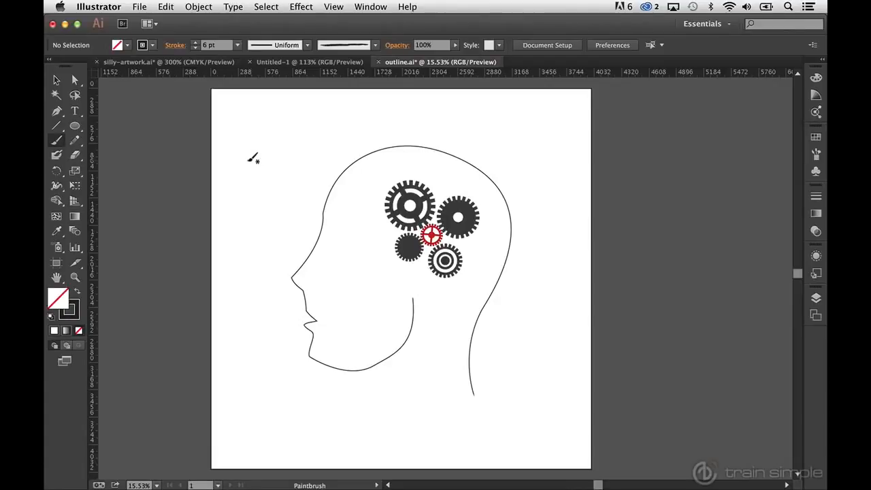
pyautogui.moveTo(250, 162)
pyautogui.mouseDown()
pyautogui.moveTo(266, 167)
pyautogui.moveTo(402, 127)
pyautogui.mouseUp()
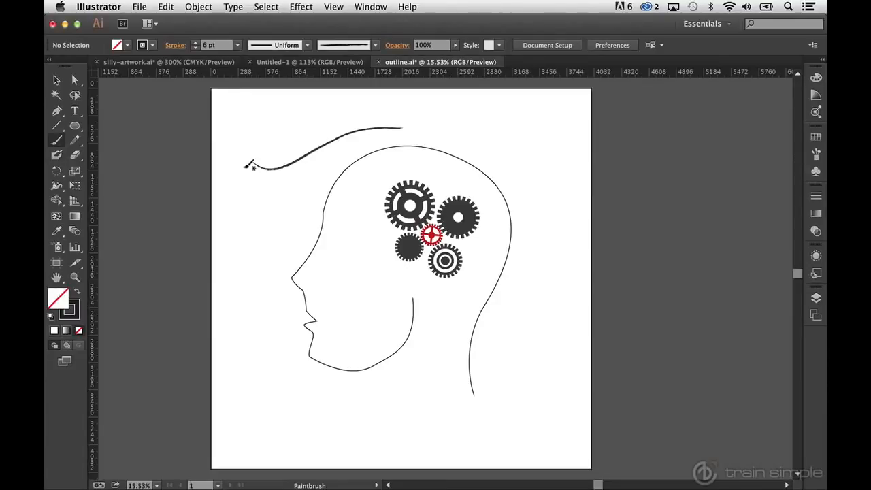
# Select the painted wavy stroke above the head and delete it.
pyautogui.press('v')
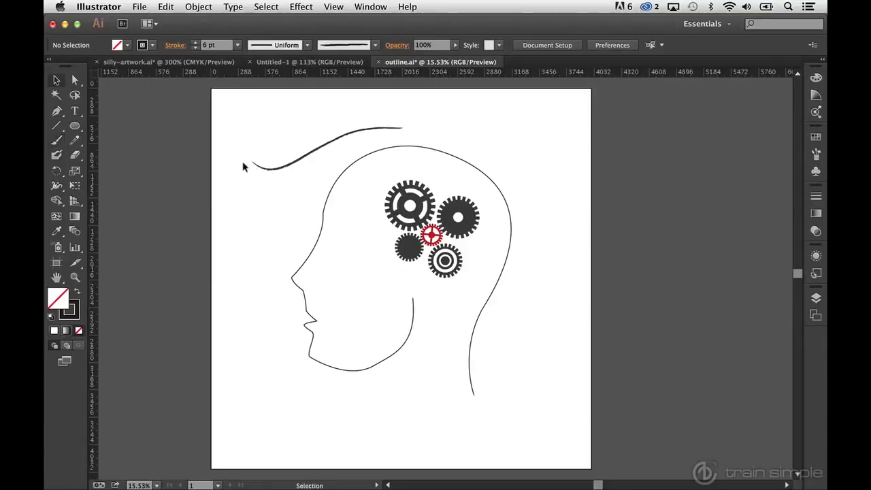
pyautogui.click(275, 170)
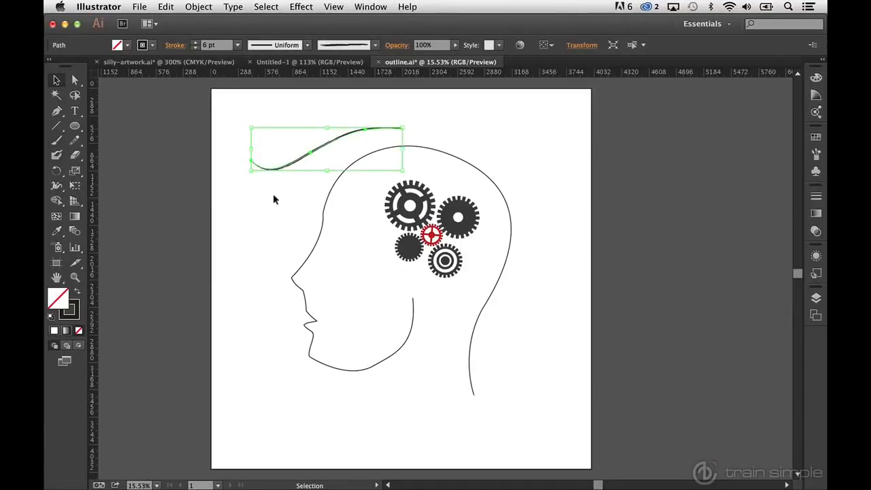
pyautogui.press('Delete')
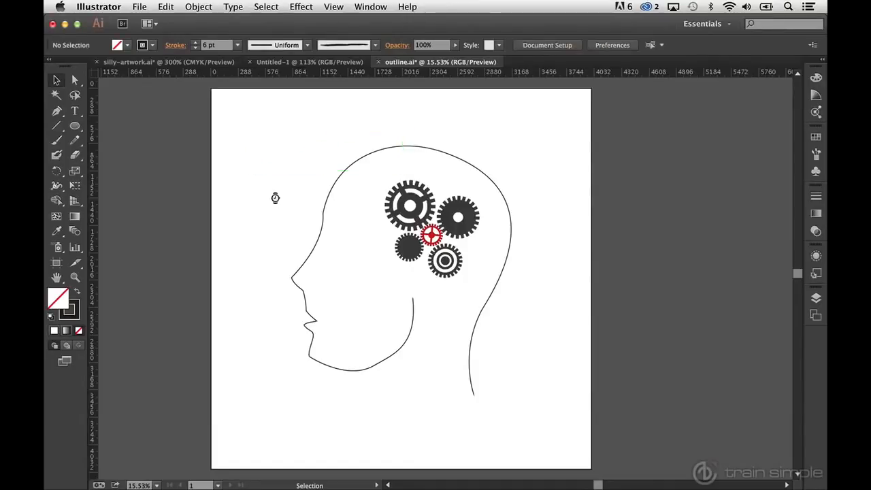
# Select the head outline path and display the list of available brushes from its beginning.
pyautogui.click(313, 244)
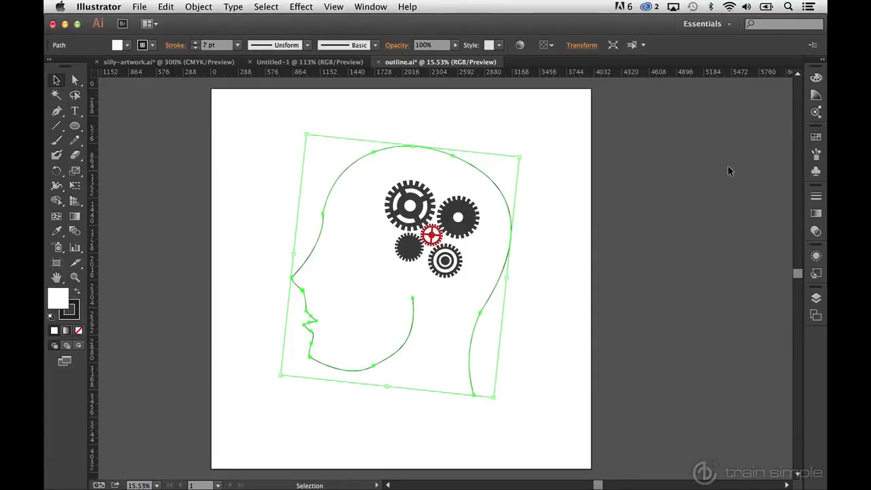
pyautogui.click(813, 157)
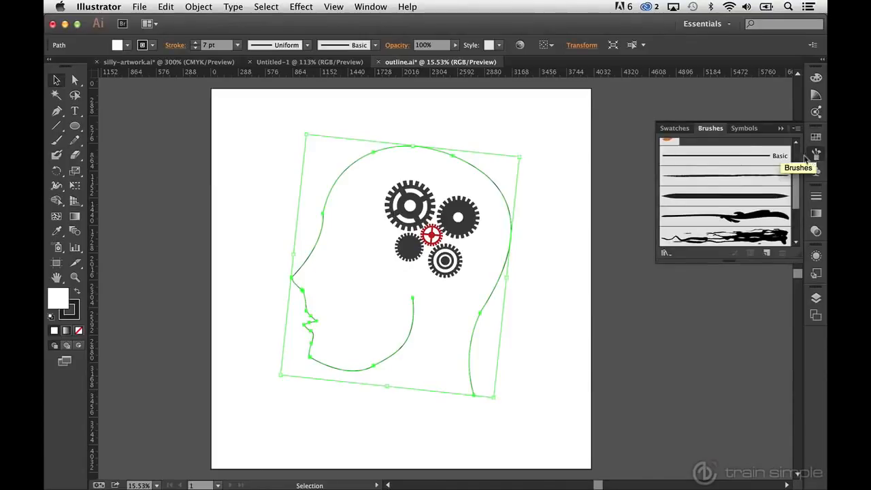
pyautogui.click(383, 6)
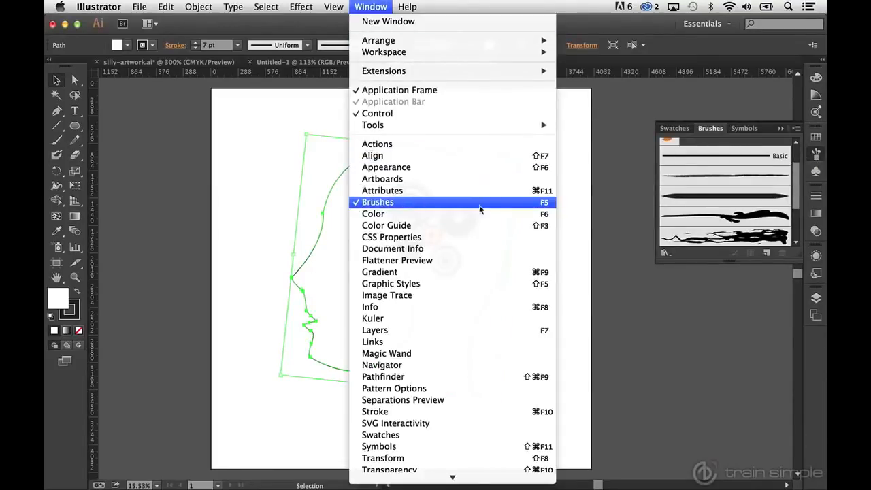
pyautogui.click(627, 229)
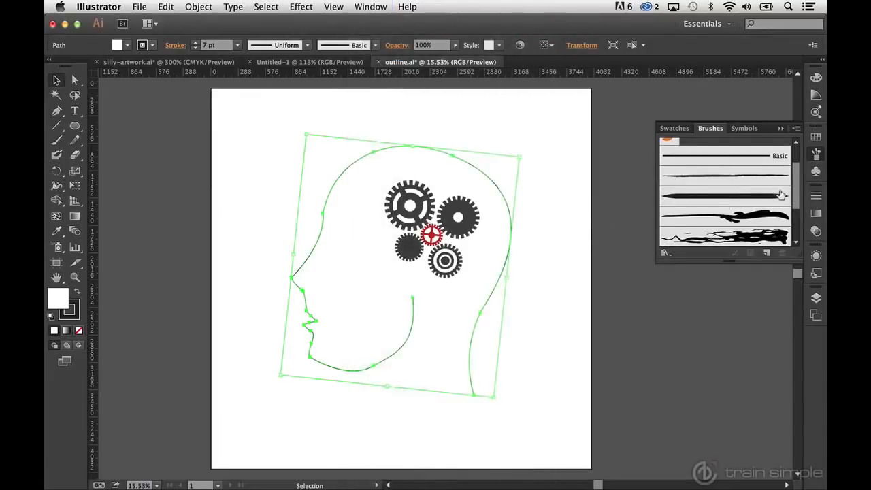
pyautogui.scroll(3, 781, 195)
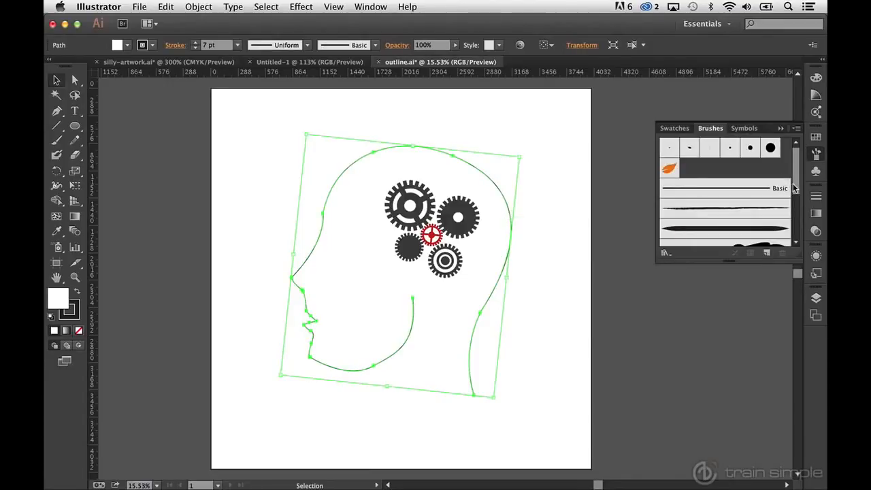
pyautogui.moveTo(793, 188)
pyautogui.mouseDown()
pyautogui.moveTo(799, 239)
pyautogui.moveTo(799, 177)
pyautogui.mouseUp()
# Load the Grunge brushes vector pack library and apply Grunge Brush Vector Pack 07 to the head outline.
pyautogui.click(796, 129)
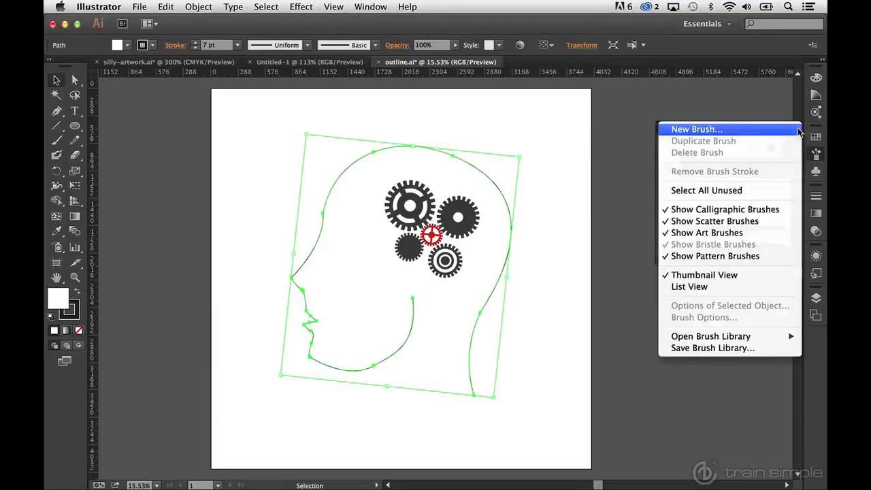
pyautogui.moveTo(747, 336)
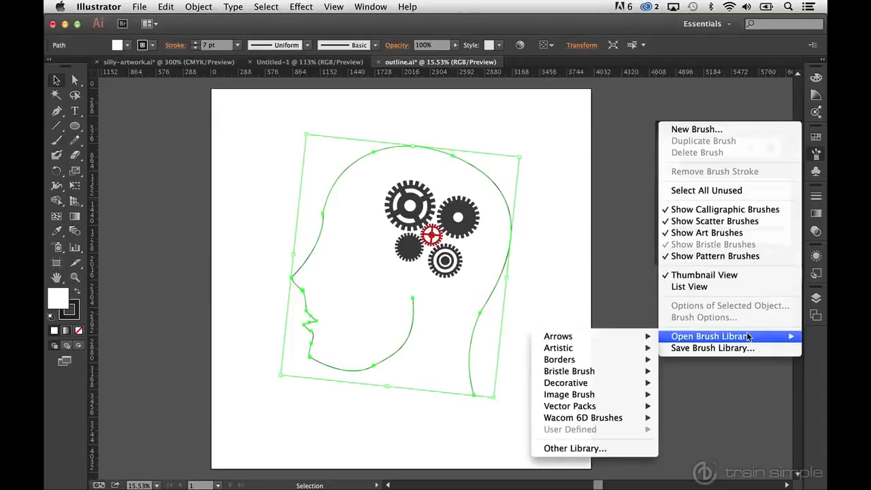
pyautogui.moveTo(656, 341)
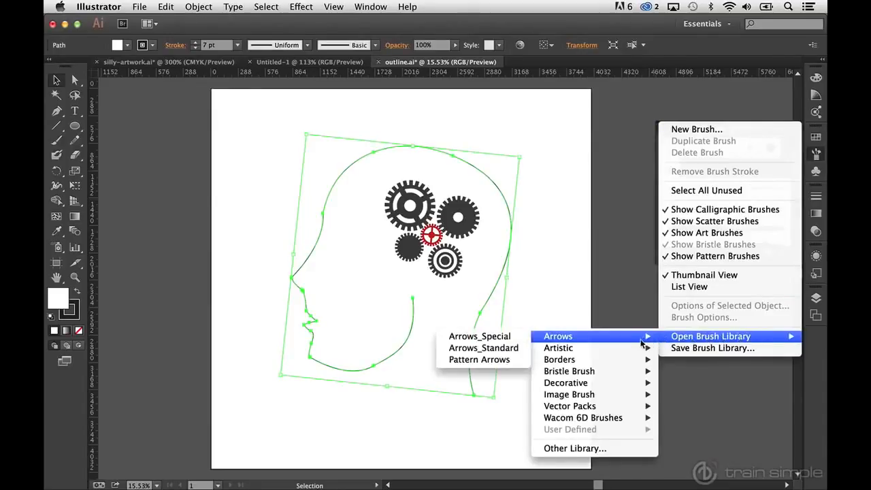
pyautogui.moveTo(631, 371)
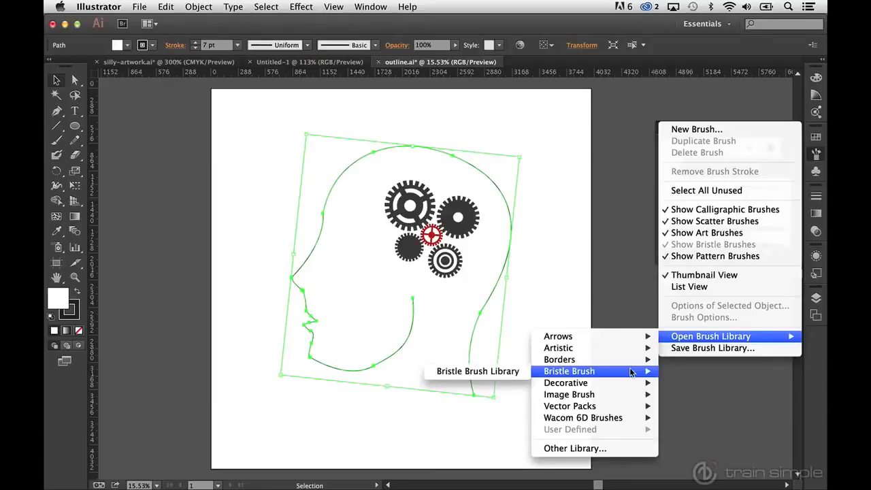
pyautogui.moveTo(623, 408)
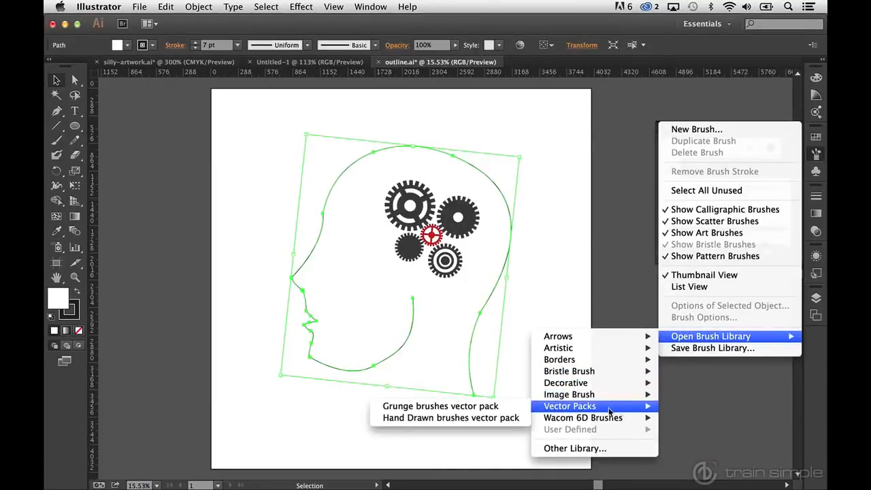
pyautogui.click(504, 406)
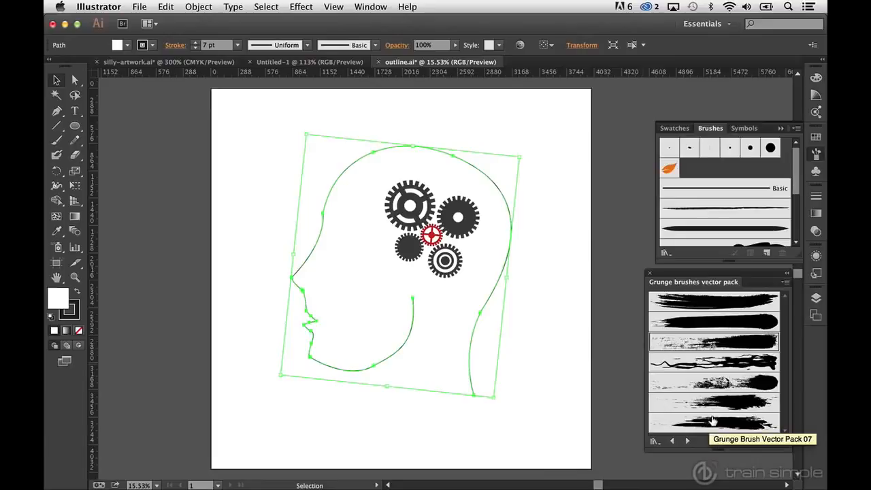
pyautogui.click(713, 421)
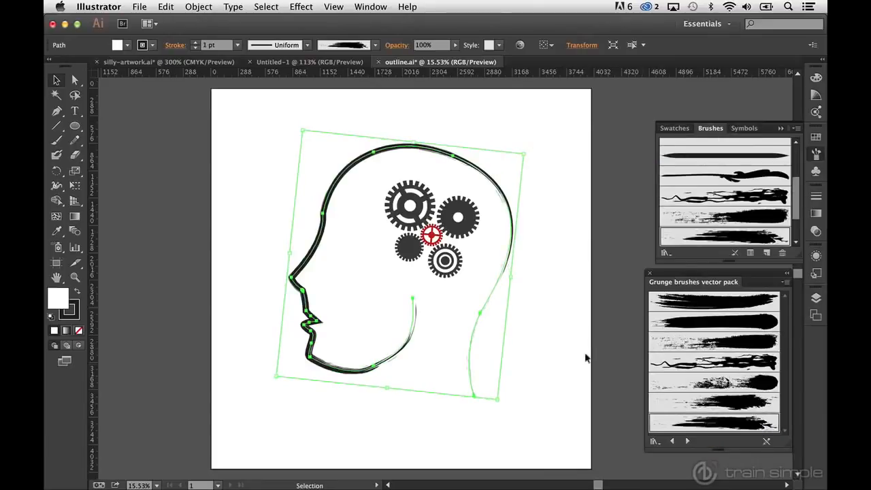
pyautogui.click(566, 187)
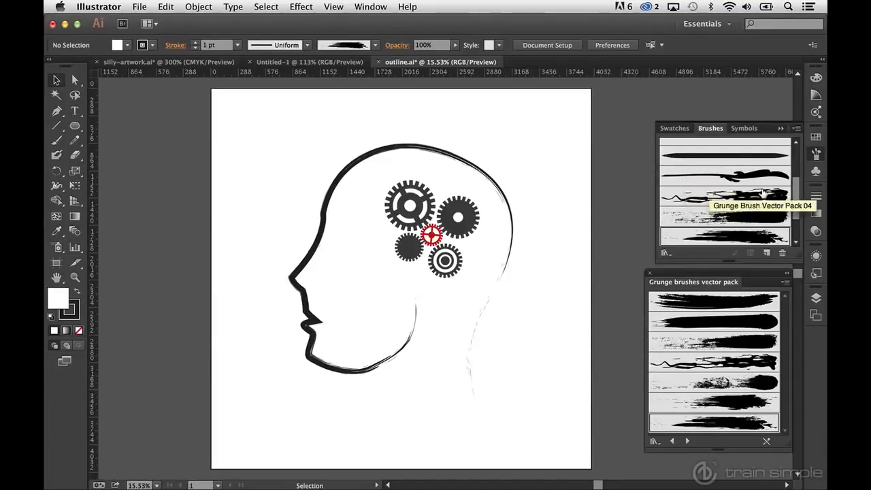
# Try the 5 pt. Oval, 7 pt. Round and 15 pt. Round calligraphic brushes on the head outline.
pyautogui.moveTo(794, 208); pyautogui.dragTo(793, 164)
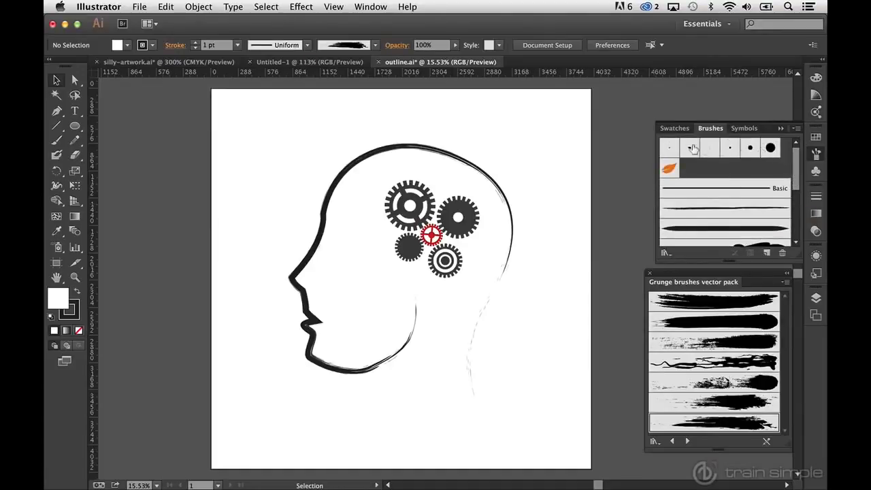
pyautogui.click(504, 185)
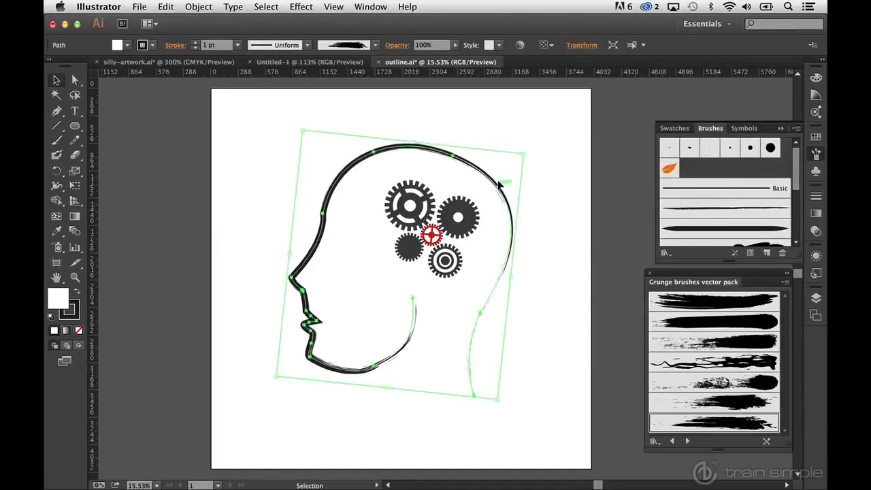
pyautogui.click(690, 149)
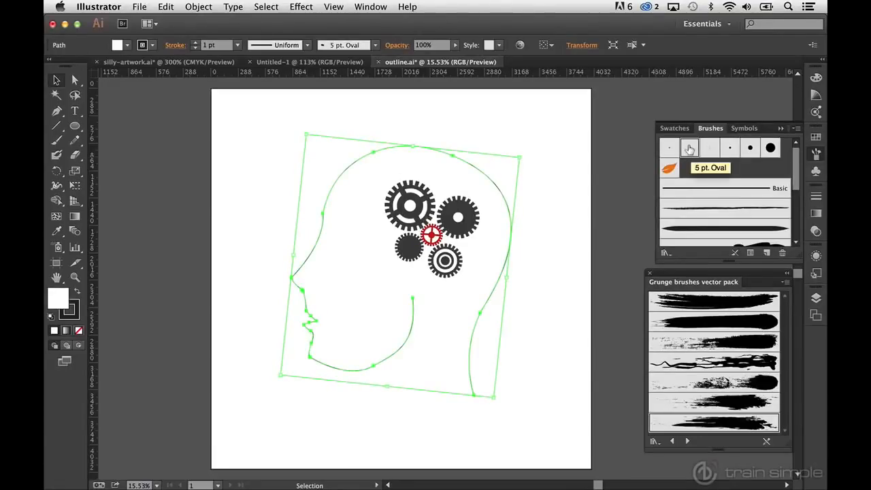
pyautogui.click(748, 148)
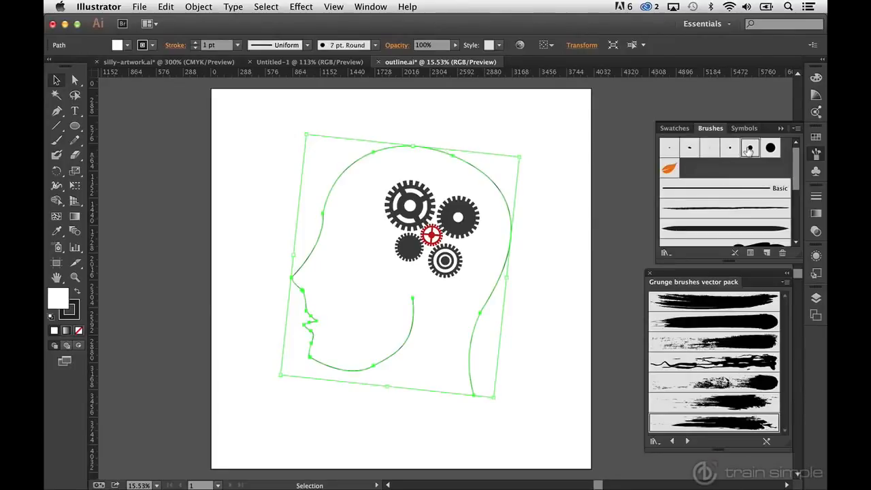
pyautogui.click(769, 147)
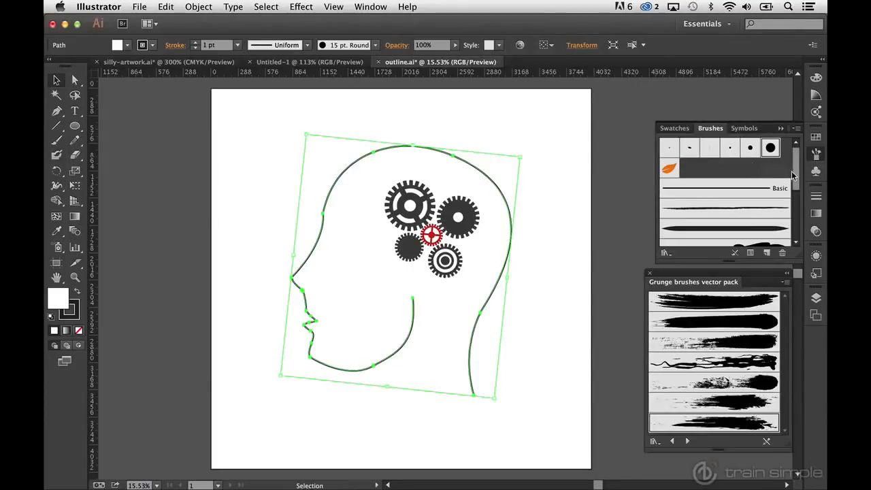
# Try Grunge Brush Vector Pack 03 on the head outline, and switch it back to Grunge Brush Vector Pack 07.
pyautogui.moveTo(791, 175); pyautogui.dragTo(796, 212)
pyautogui.click(772, 210)
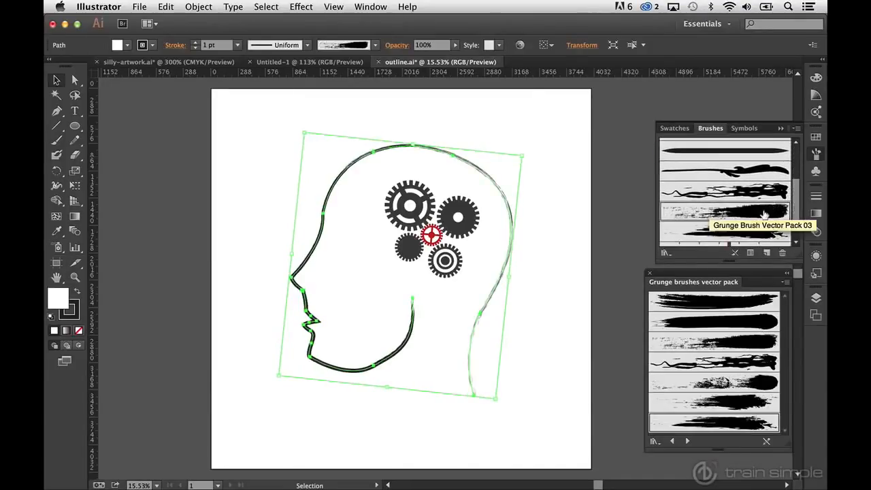
pyautogui.click(746, 229)
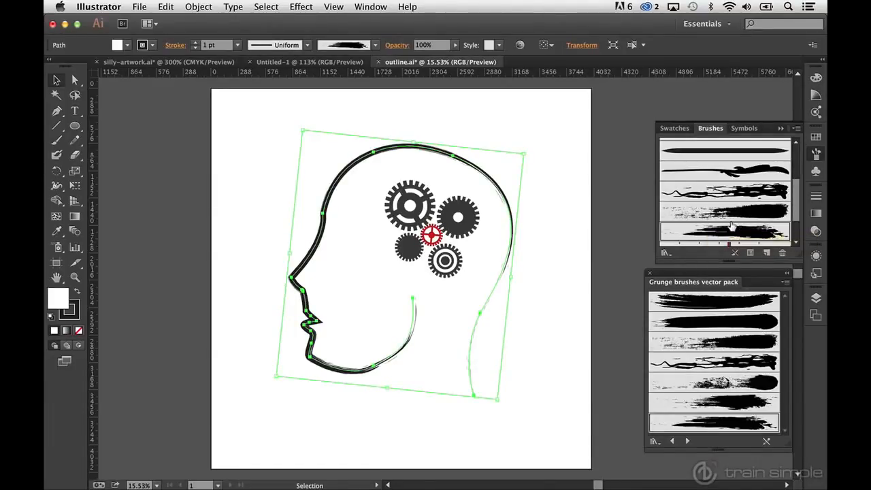
# Try stroke weights of 6 pt and 0.25 pt on the brushed head outline, and deselect it.
pyautogui.click(237, 44)
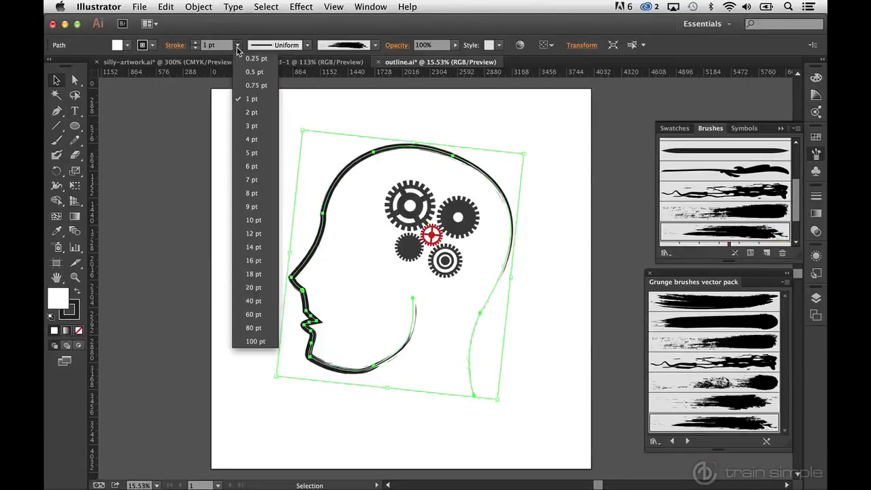
pyautogui.click(236, 163)
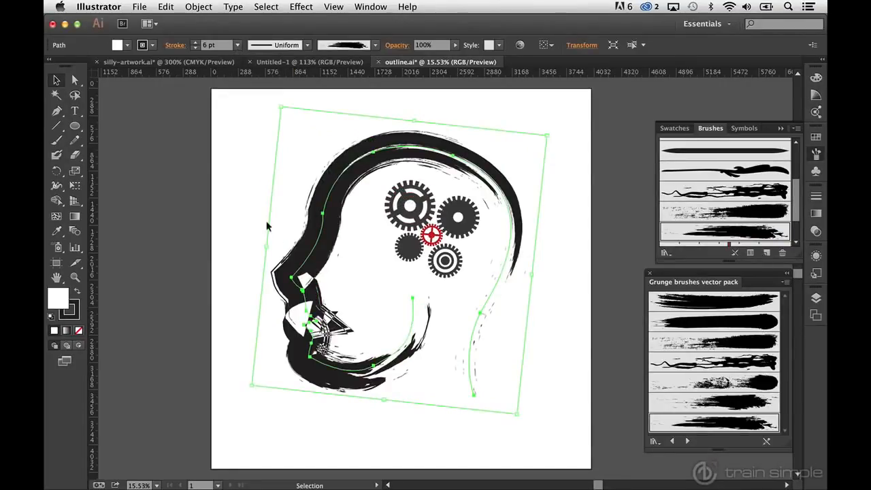
pyautogui.click(237, 45)
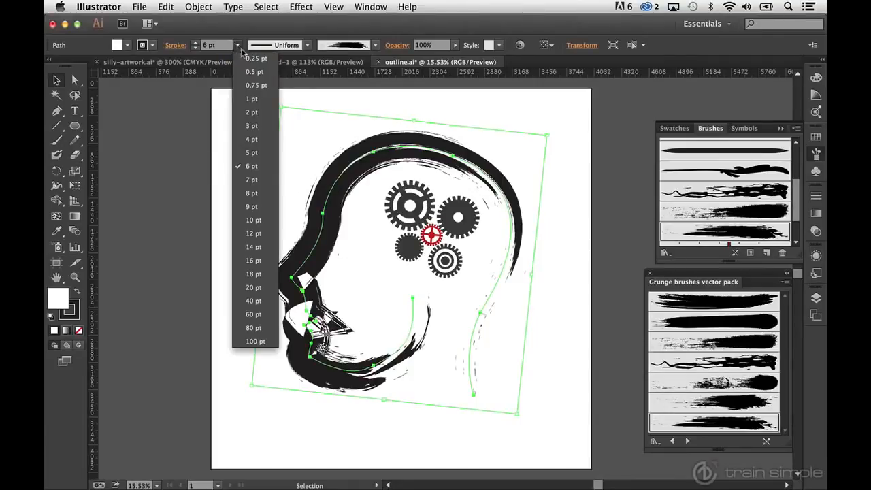
pyautogui.click(252, 59)
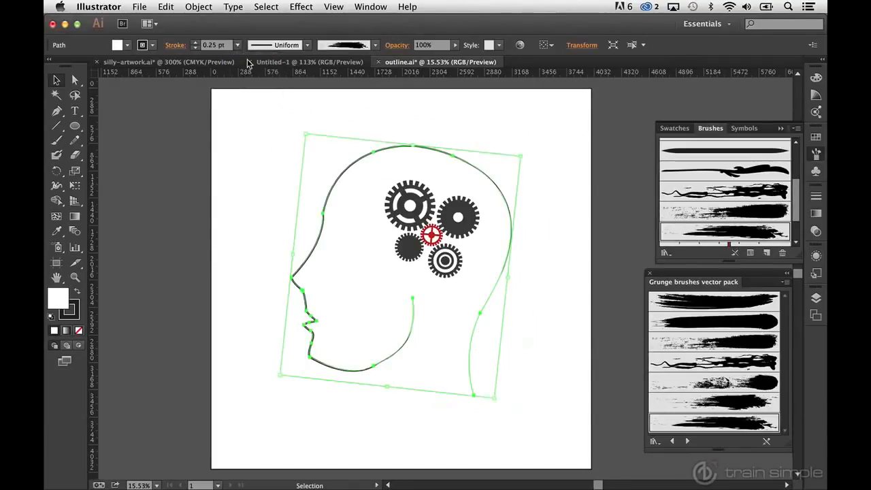
pyautogui.click(238, 161)
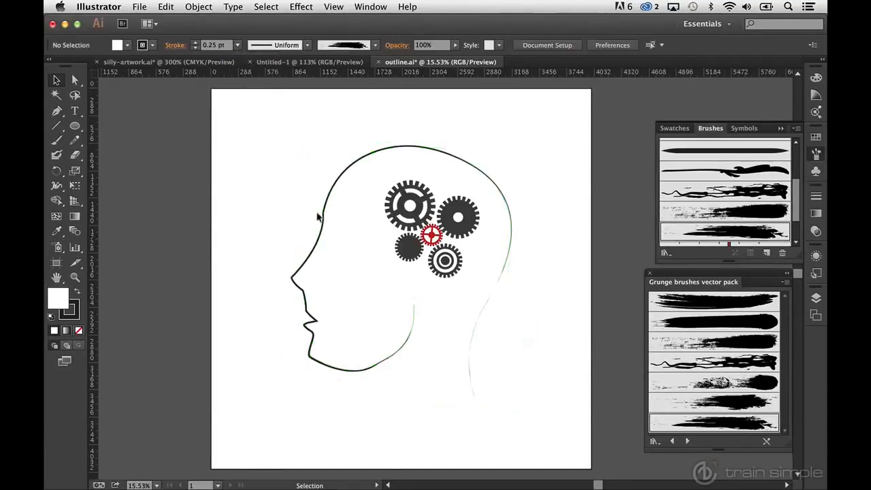
# Color the head outline's brush stroke blue, set its weight to 2 pt, and deselect it.
pyautogui.click(366, 154)
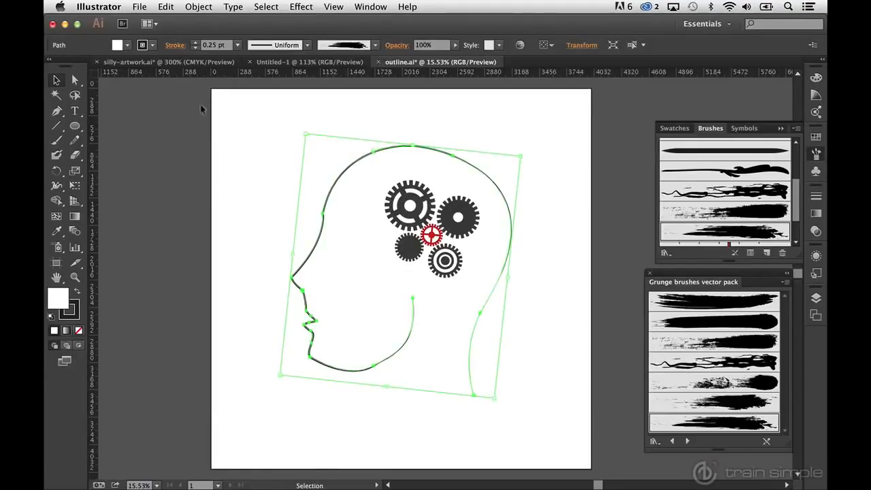
pyautogui.click(153, 45)
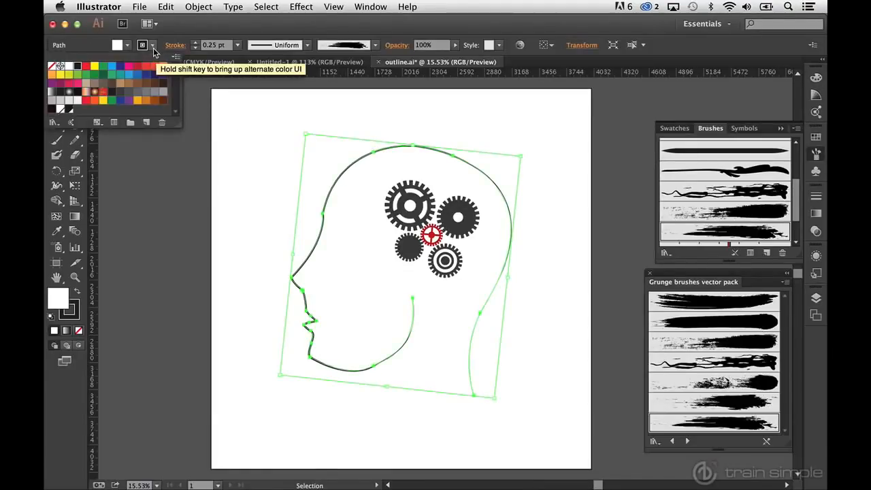
pyautogui.click(136, 75)
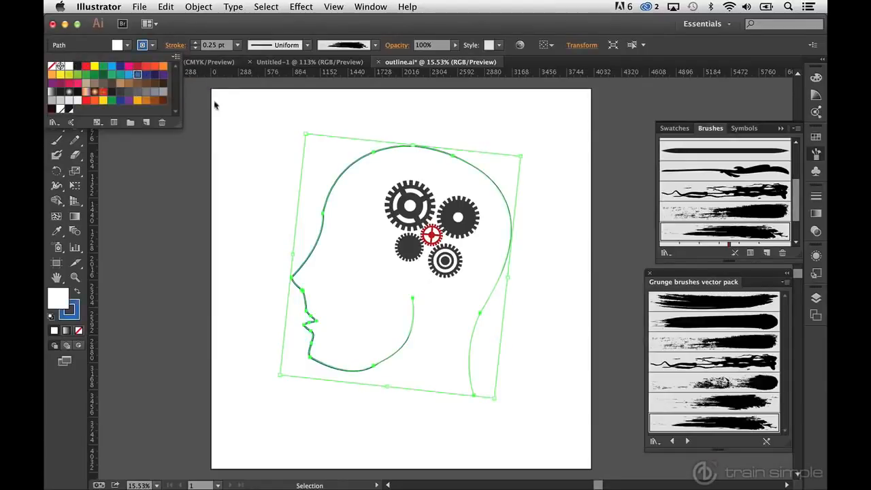
pyautogui.click(238, 46)
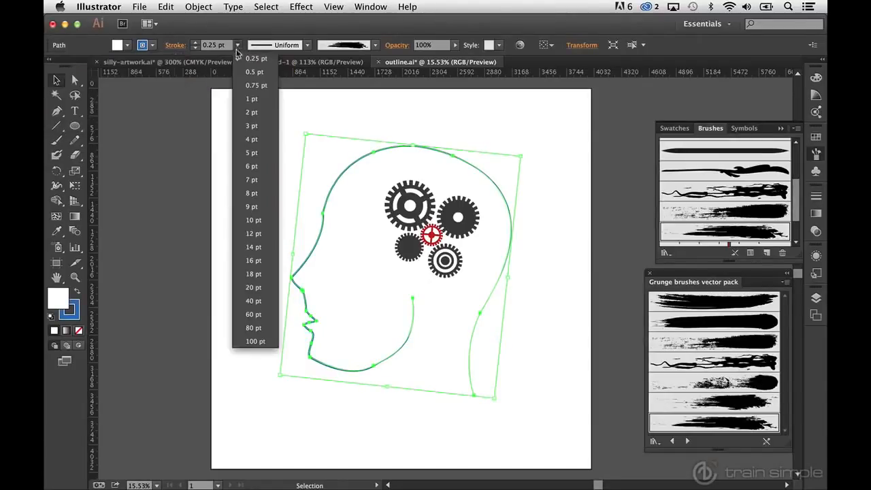
pyautogui.click(250, 111)
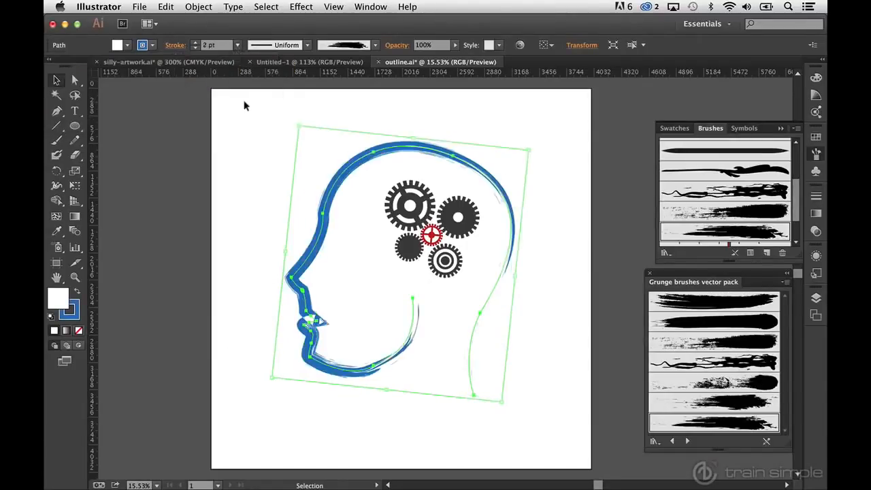
pyautogui.click(260, 142)
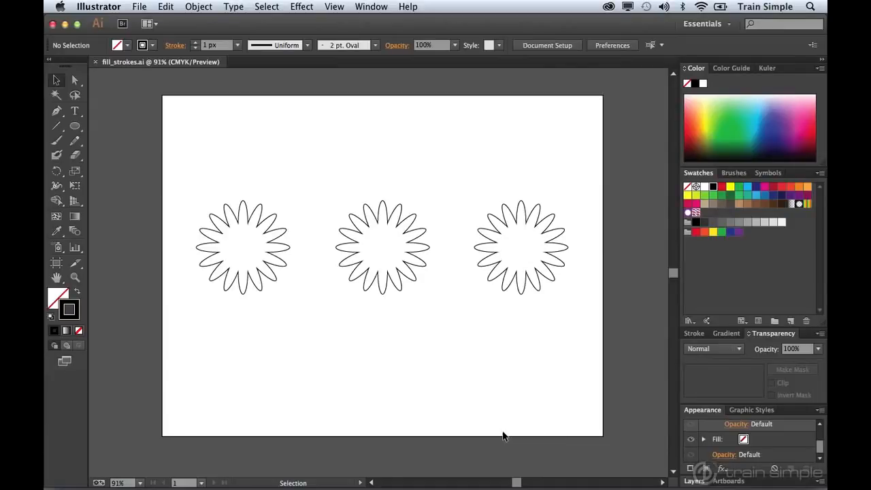
# In fill_strokes.ai, give the leftmost flower shape a dark blue stroke picked from the CMYK spectrum, leaving the flower selected.
pyautogui.click(274, 278)
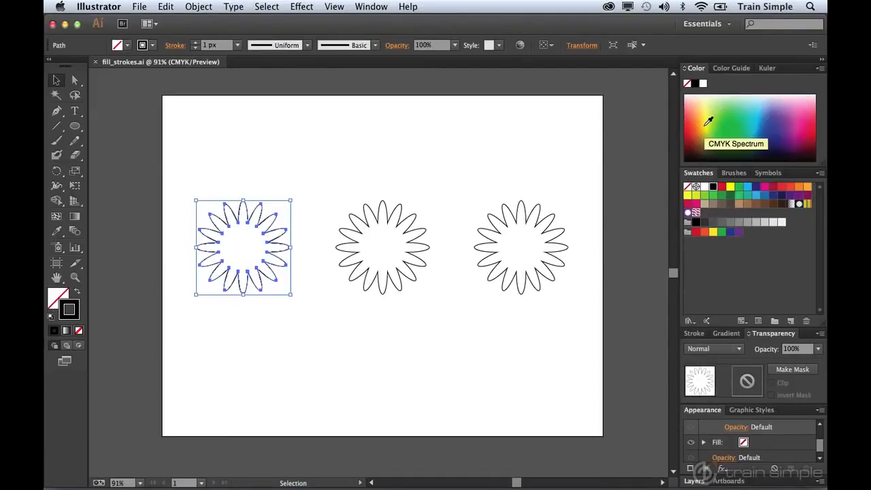
pyautogui.moveTo(707, 121)
pyautogui.mouseDown()
pyautogui.moveTo(698, 125)
pyautogui.moveTo(768, 114)
pyautogui.moveTo(772, 134)
pyautogui.mouseUp()
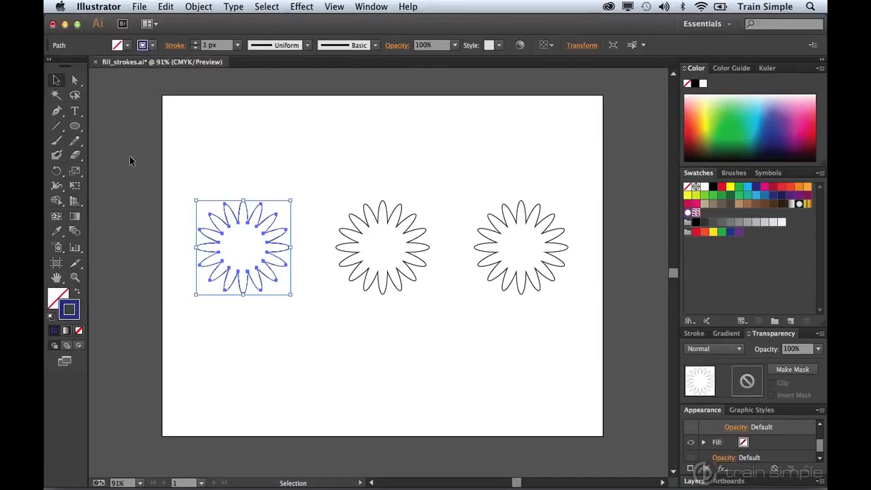
pyautogui.click(334, 362)
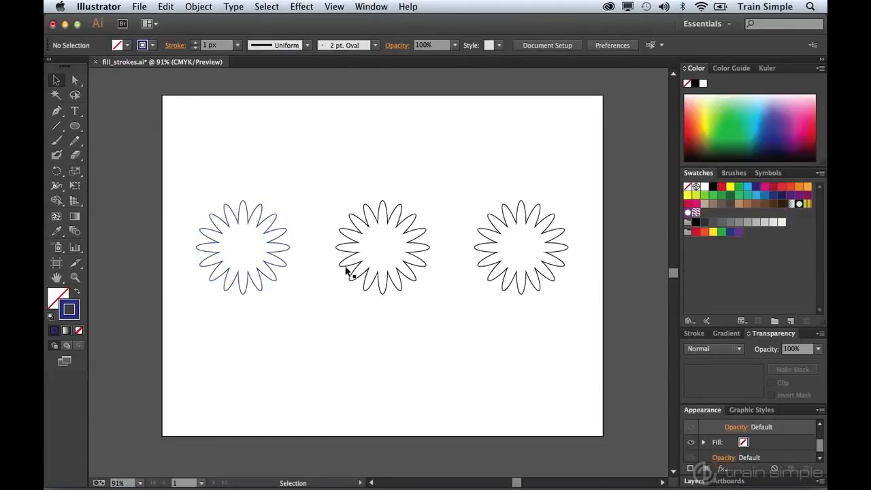
pyautogui.click(275, 279)
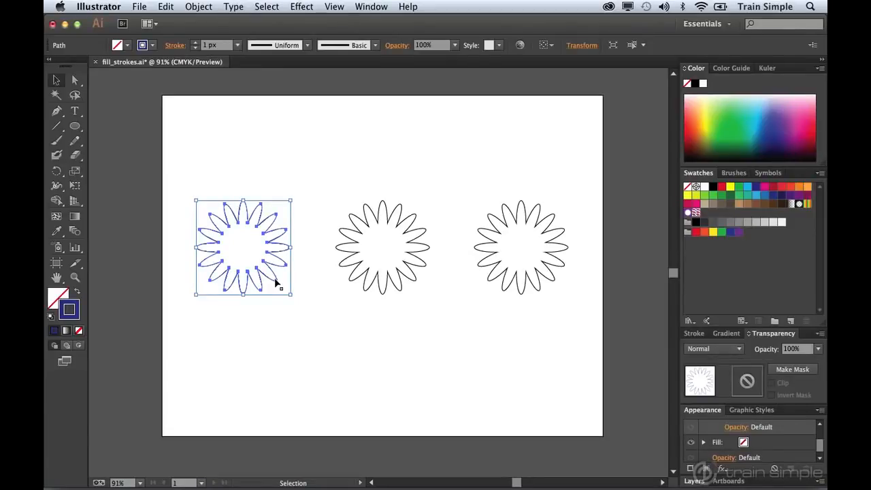
# Fill the leftmost flower with a cyan picked from the CMYK spectrum.
pyautogui.click(68, 294)
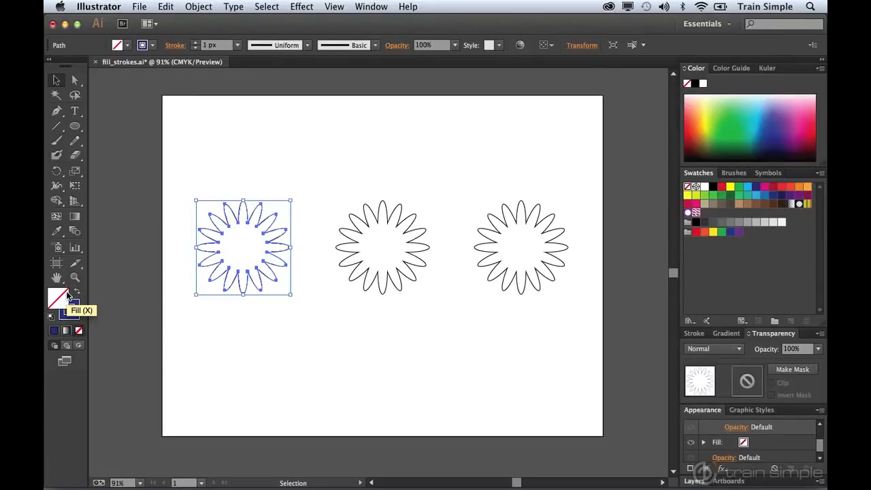
pyautogui.press('x')
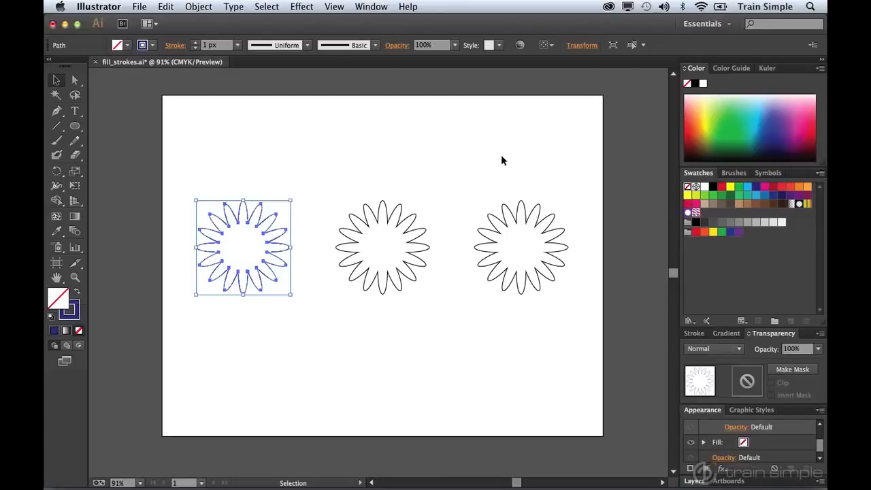
pyautogui.click(757, 119)
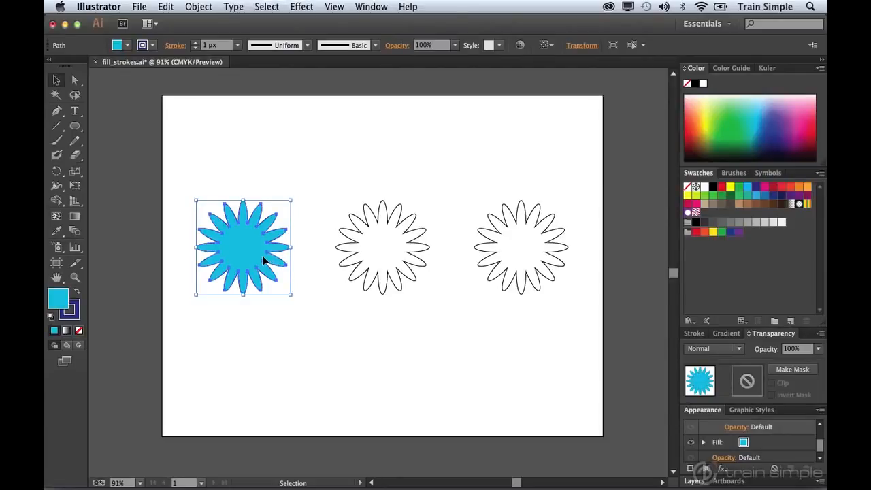
# Try a teal green swatch on the flower's stroke, set the stroke to CMYK Yellow, and show its CMYK sliders.
pyautogui.click(152, 47)
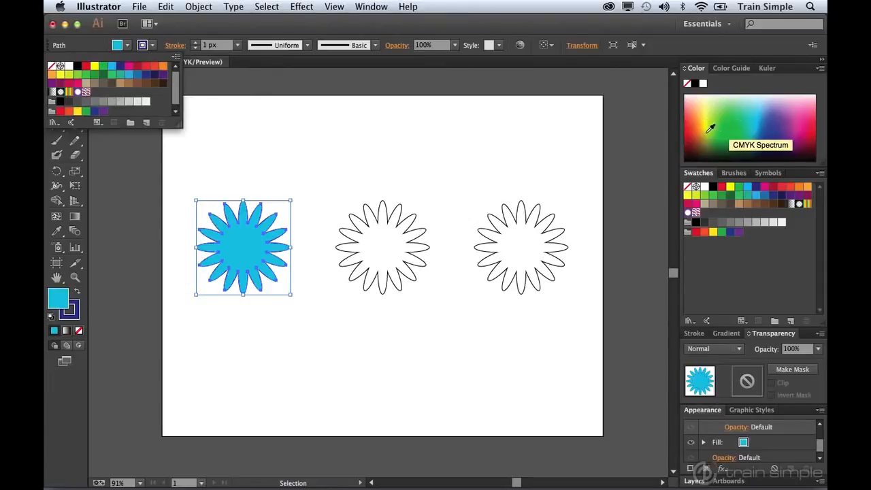
pyautogui.click(120, 77)
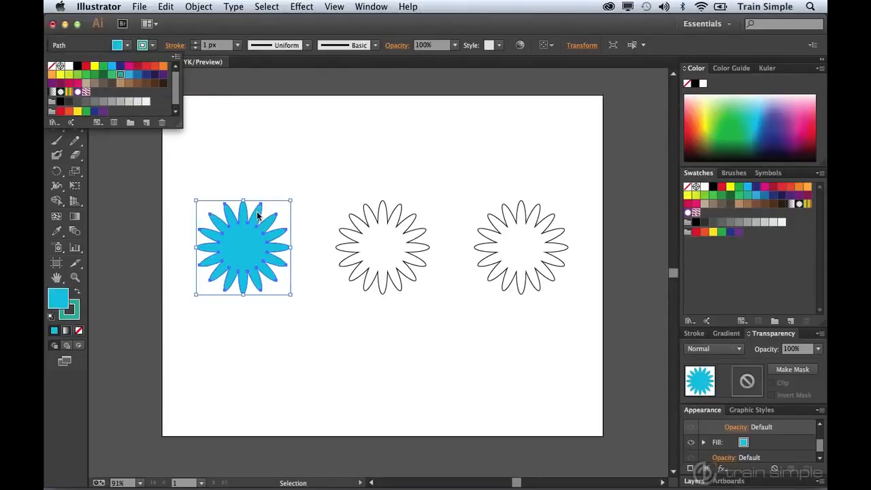
pyautogui.click(94, 66)
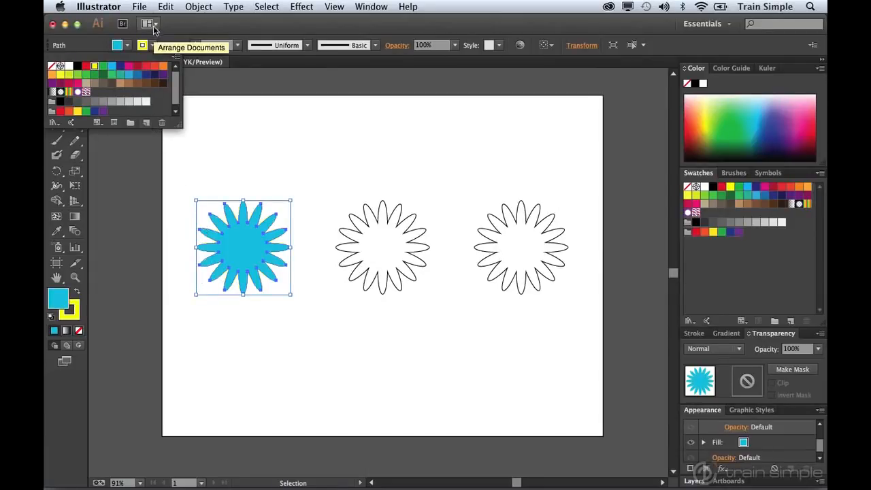
pyautogui.click(154, 46)
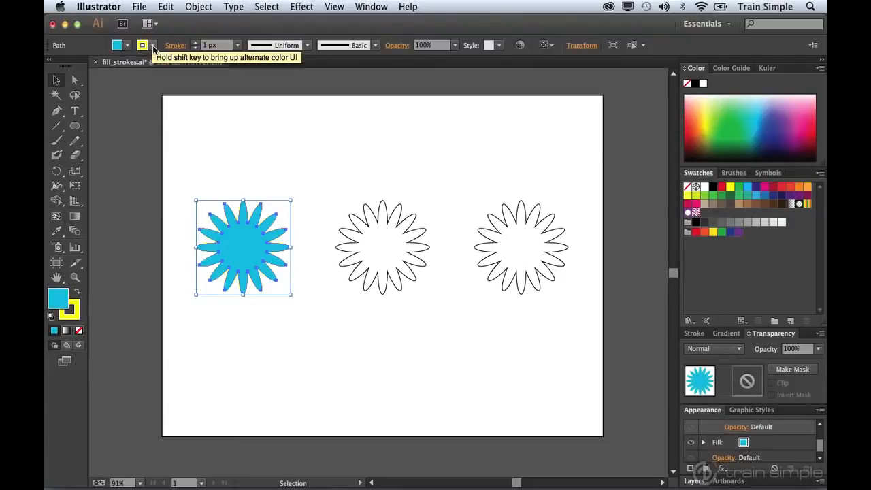
pyautogui.click(154, 48)
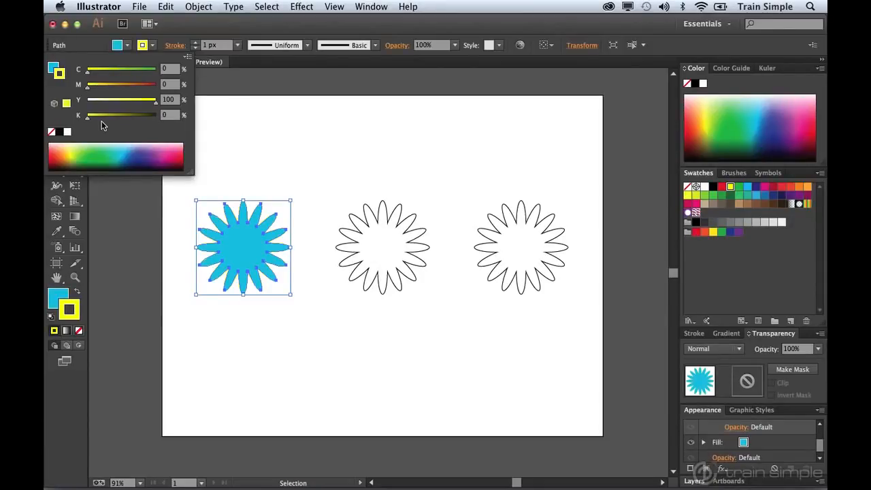
# Change the flower's fill to blue in the Color Picker with a hue of 225°, also viewing the picker's color swatches.
pyautogui.press('x')
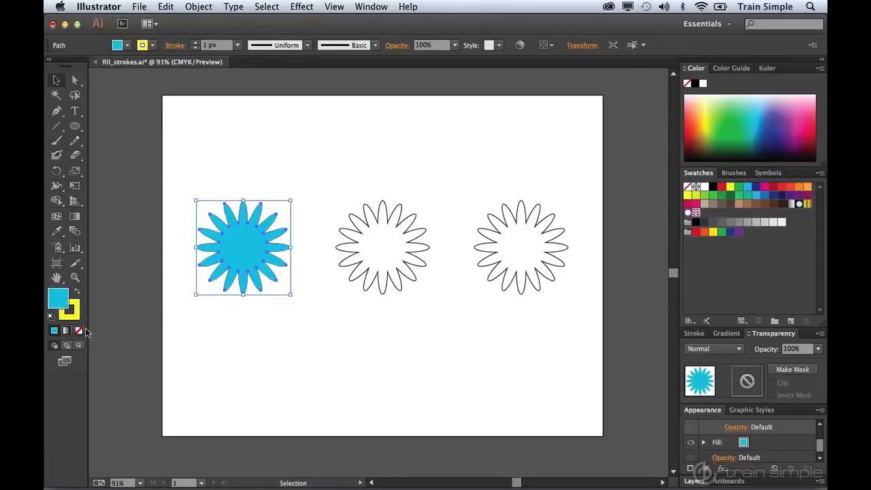
pyautogui.doubleClick(60, 302)
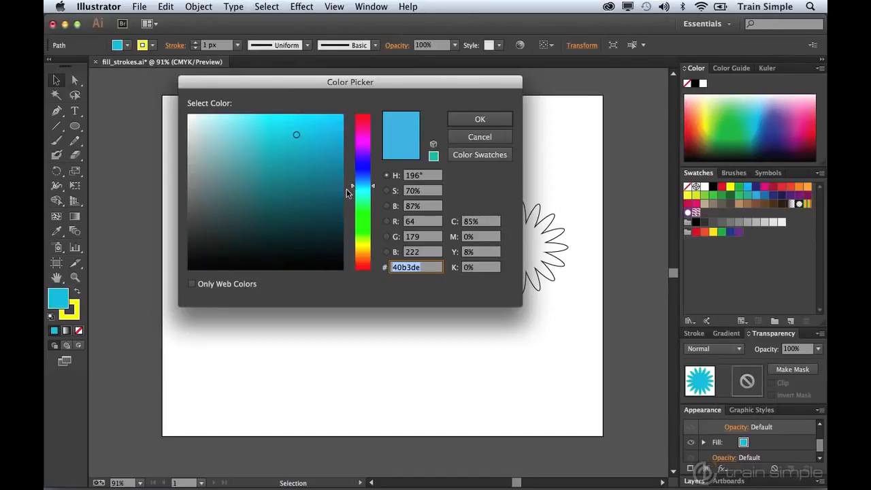
pyautogui.moveTo(353, 188); pyautogui.dragTo(361, 173)
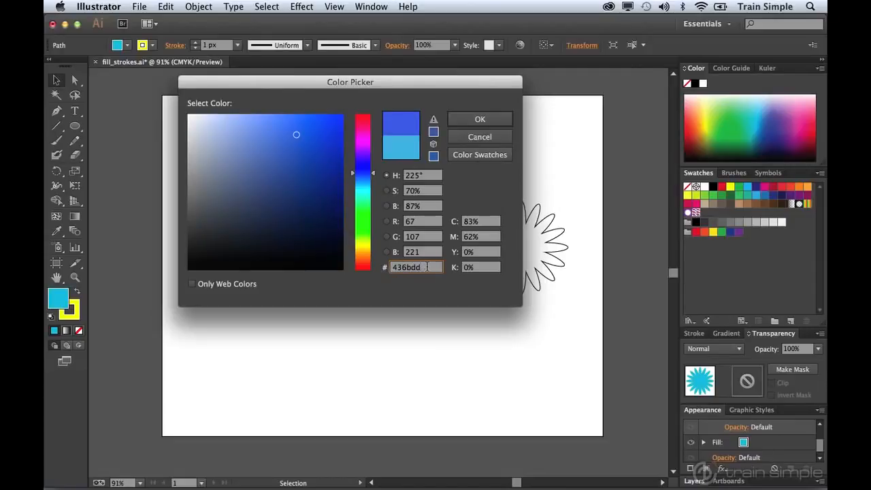
pyautogui.click(468, 155)
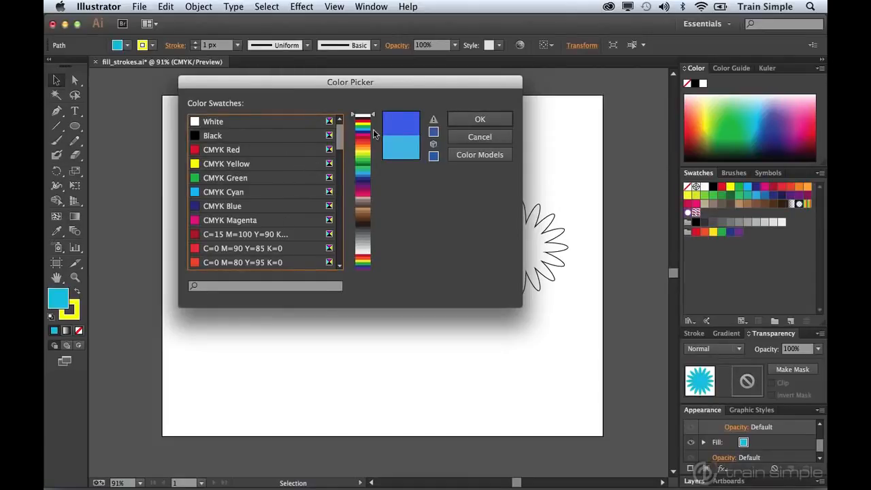
pyautogui.click(479, 158)
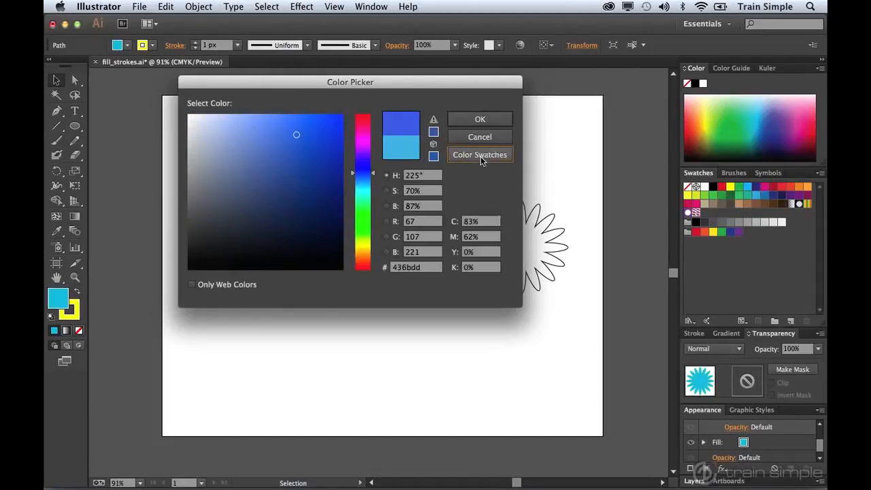
pyautogui.click(485, 119)
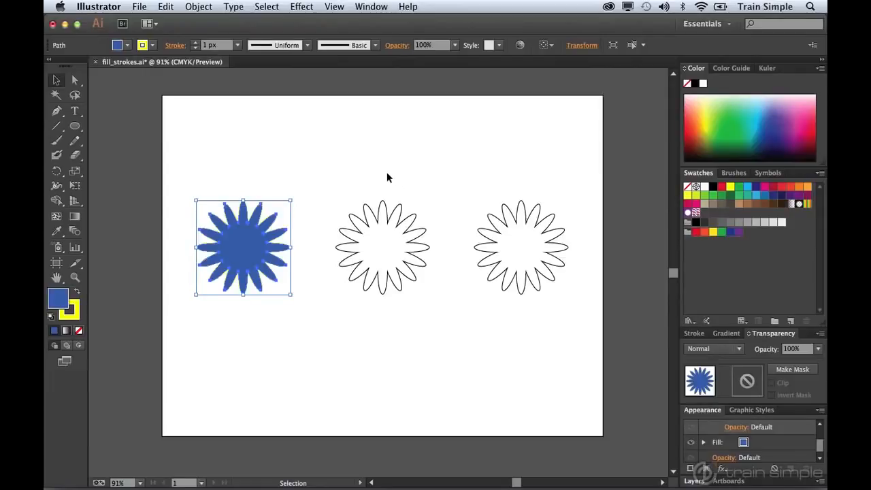
# Set the flower's fill to None, and undo the removal.
pyautogui.click(126, 45)
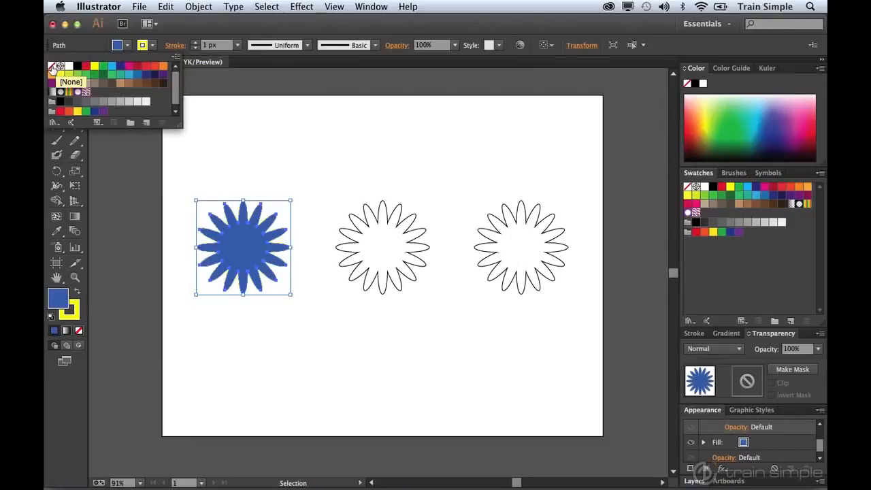
pyautogui.click(687, 85)
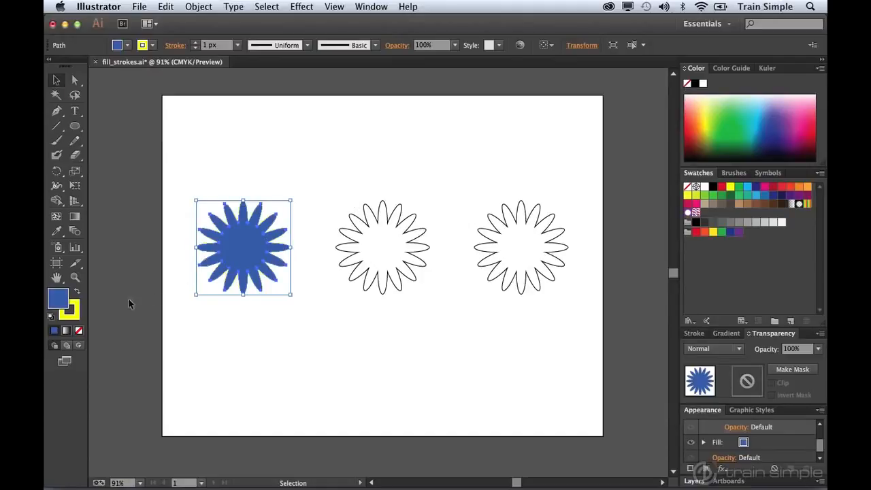
pyautogui.click(78, 331)
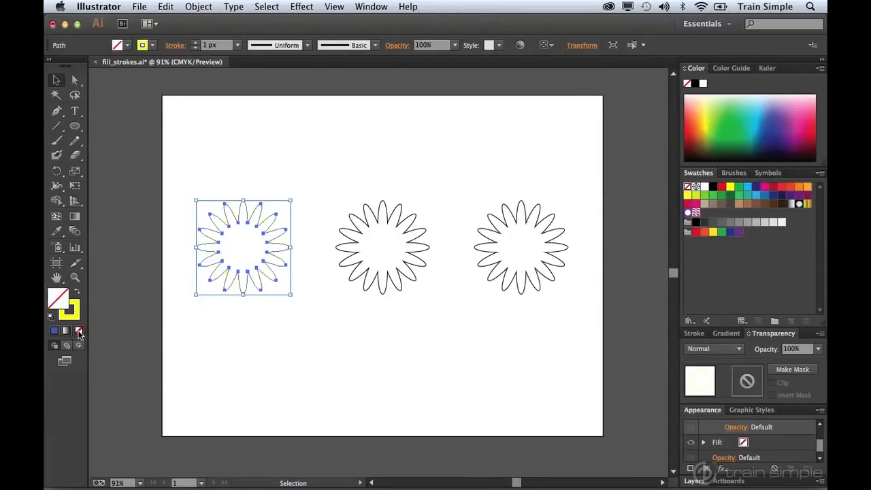
pyautogui.press('super+z')
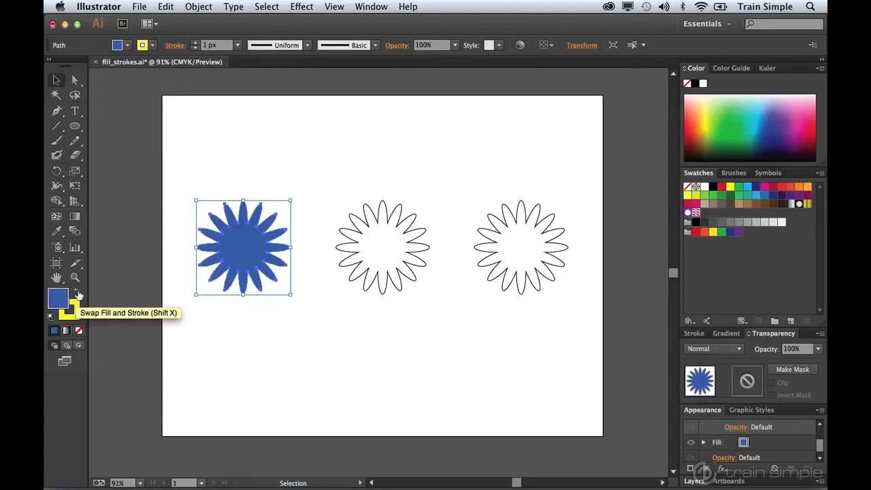
# Swap the flower's fill and stroke colors, and toggle repeatedly which of the two is active.
pyautogui.click(77, 294)
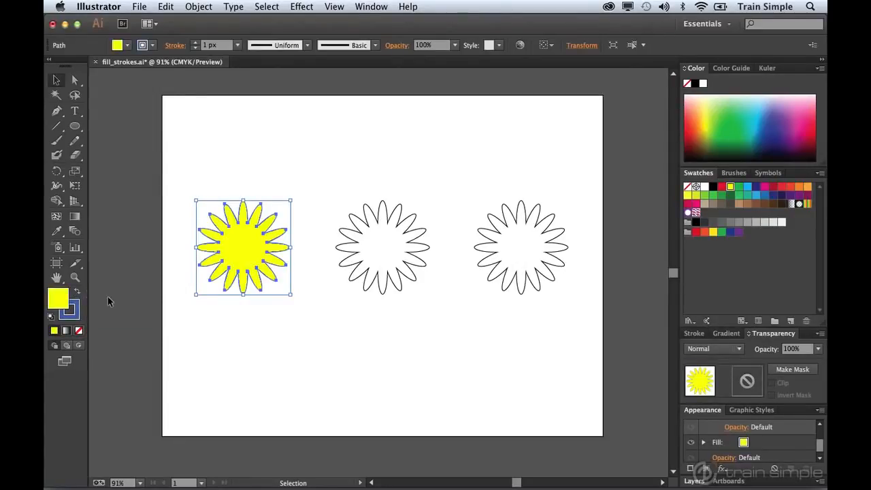
pyautogui.press('x')
pyautogui.press('x')
pyautogui.press('x')
pyautogui.press('x')
pyautogui.press('x')
pyautogui.press('x')
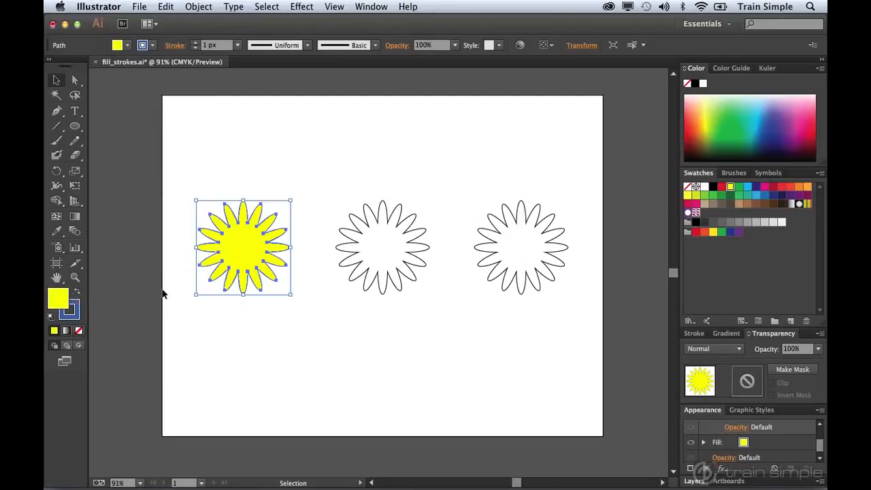
# Swap the flower's fill and stroke colors back and forth, and reset them to the default fill and stroke.
pyautogui.hotkey('shift', 'x')
pyautogui.hotkey('shift', 'x')
pyautogui.hotkey('shift', 'x')
pyautogui.hotkey('shift', 'x')
pyautogui.hotkey('shift', 'x')
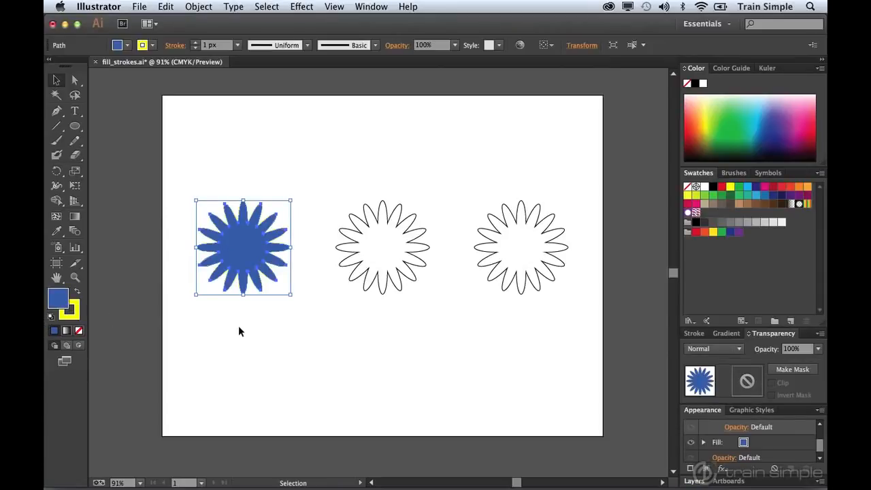
pyautogui.press('d')
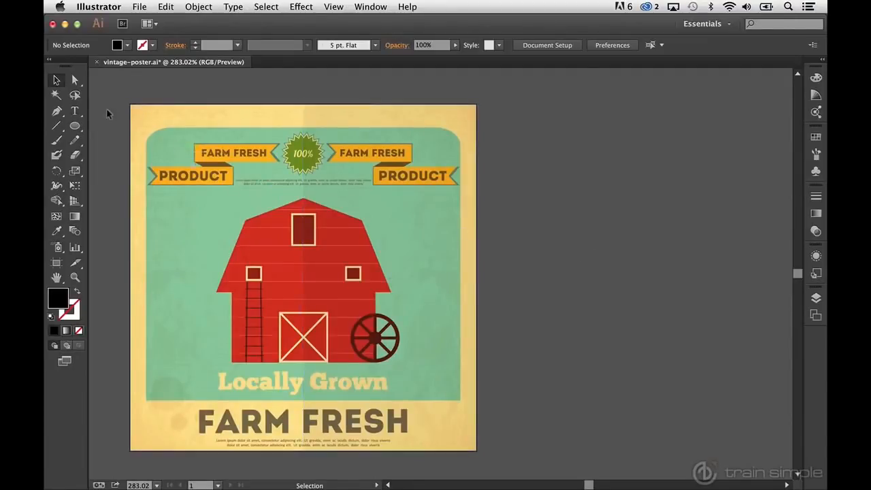
# In vintage-poster.ai, add point text reading "Point Type" on the empty canvas beside the poster.
pyautogui.click(75, 112)
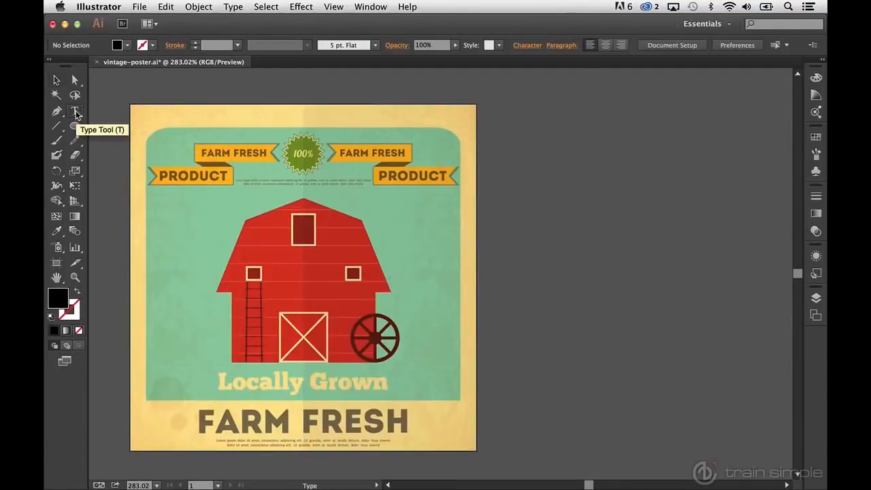
pyautogui.click(513, 152)
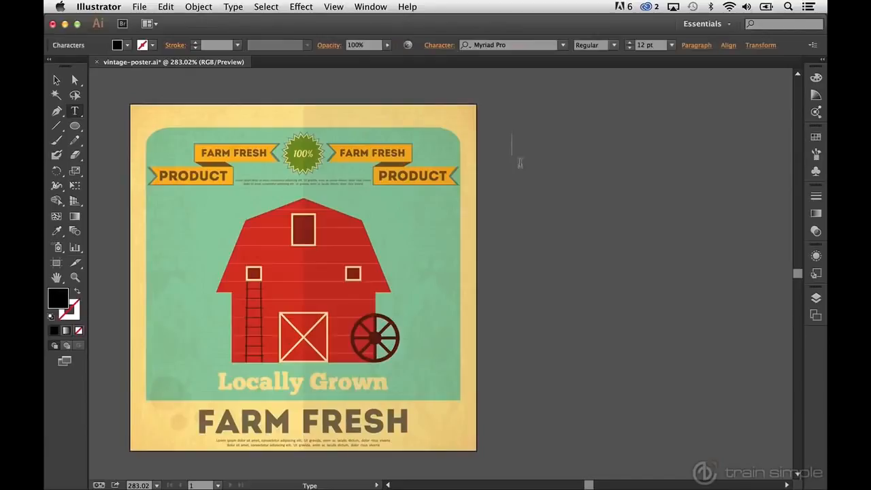
pyautogui.write('Point Tyoe')
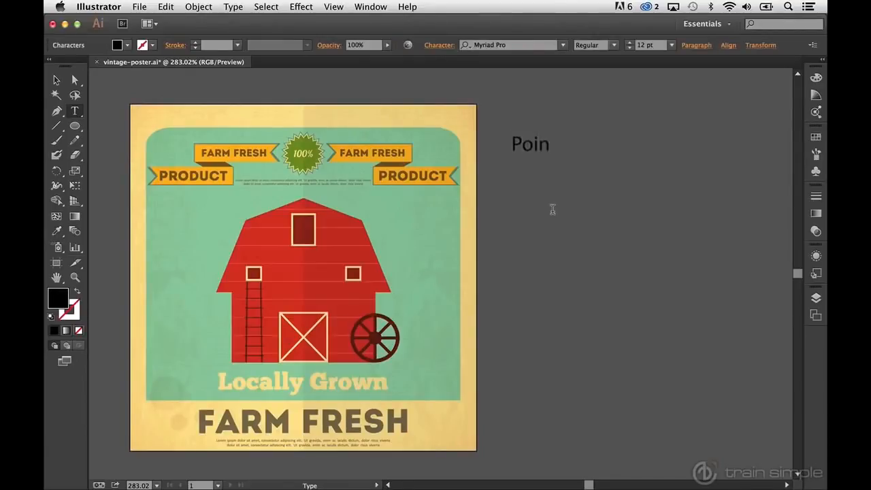
pyautogui.press('BackSpace')
pyautogui.press('BackSpace')
pyautogui.write('pe')
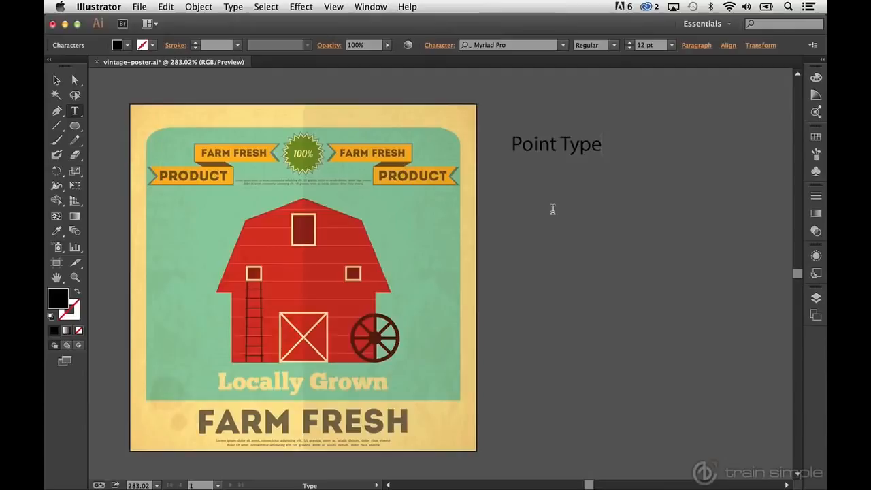
pyautogui.press('Escape')
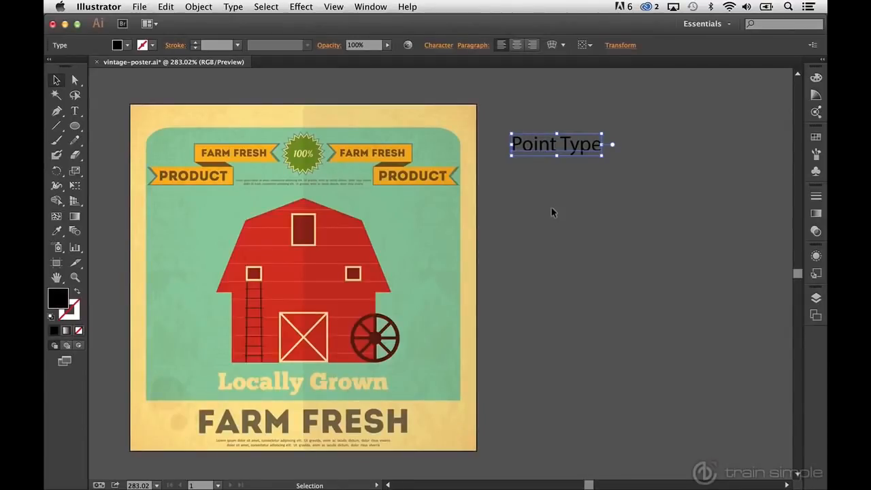
# Draw a text area below the "Point Type" text, enter "Area Type" in it, and finish with the text object selected.
pyautogui.press('t')
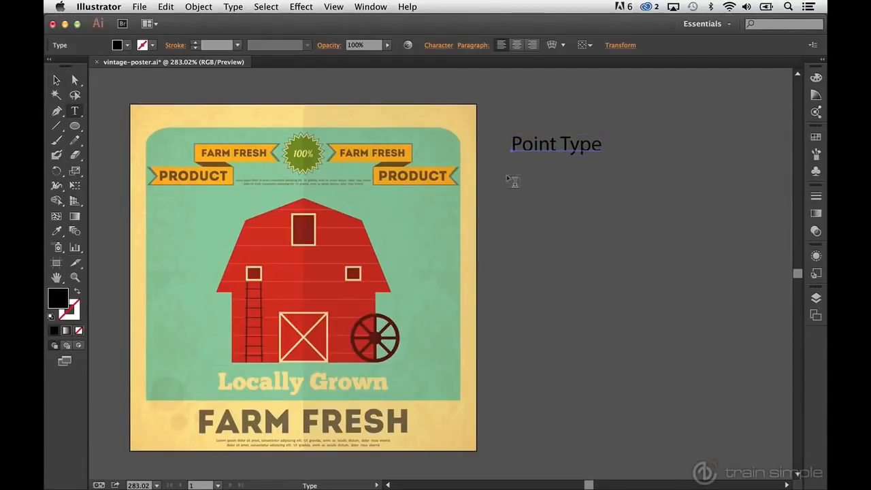
pyautogui.moveTo(512, 180); pyautogui.dragTo(688, 333)
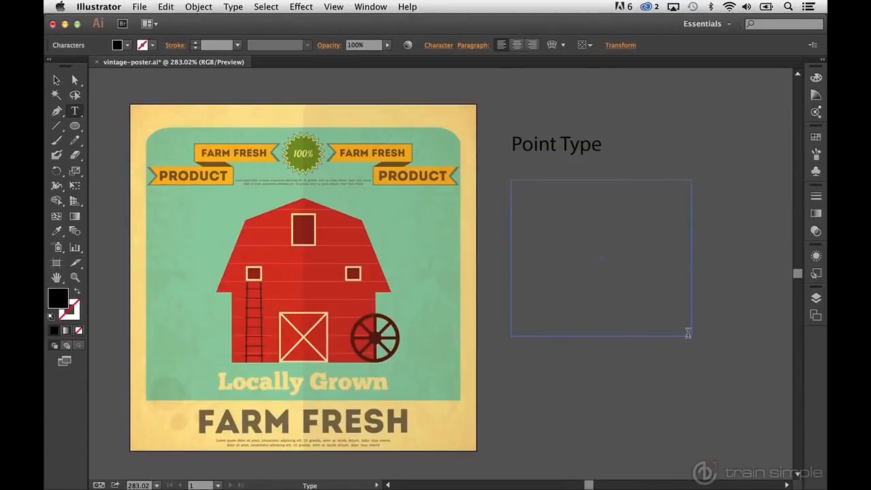
pyautogui.write('Area ')
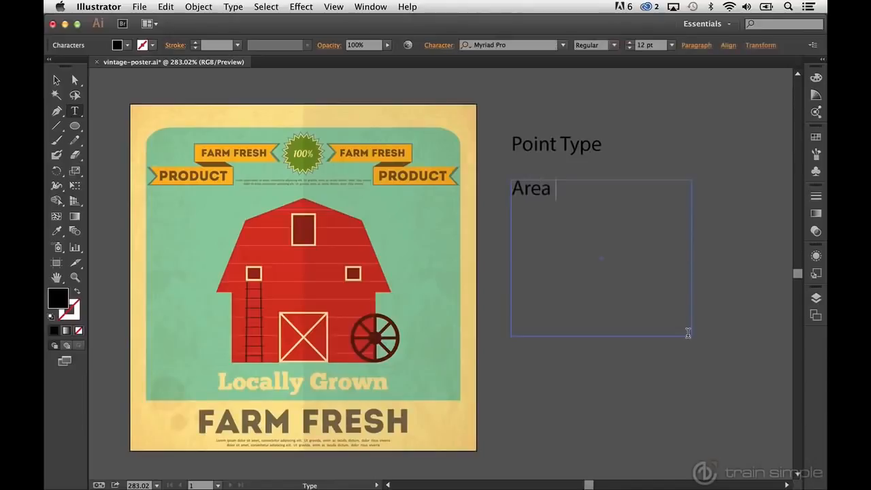
pyautogui.write('Type')
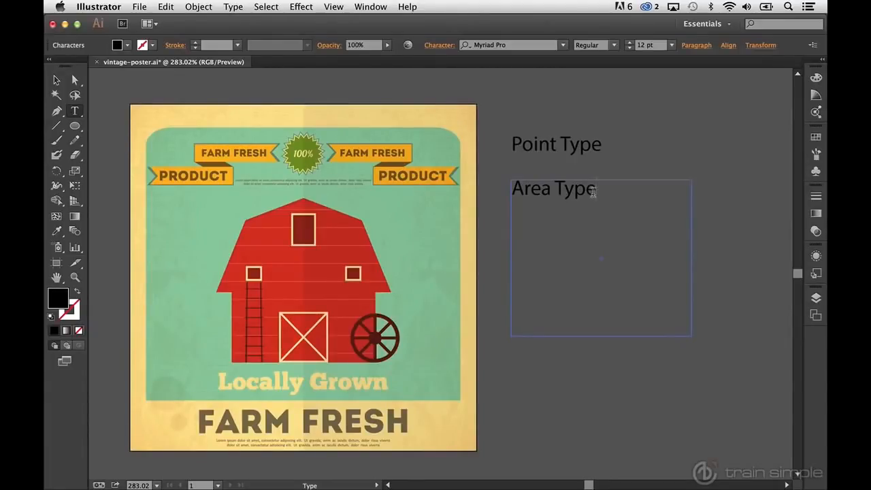
pyautogui.moveTo(592, 191); pyautogui.dragTo(502, 188)
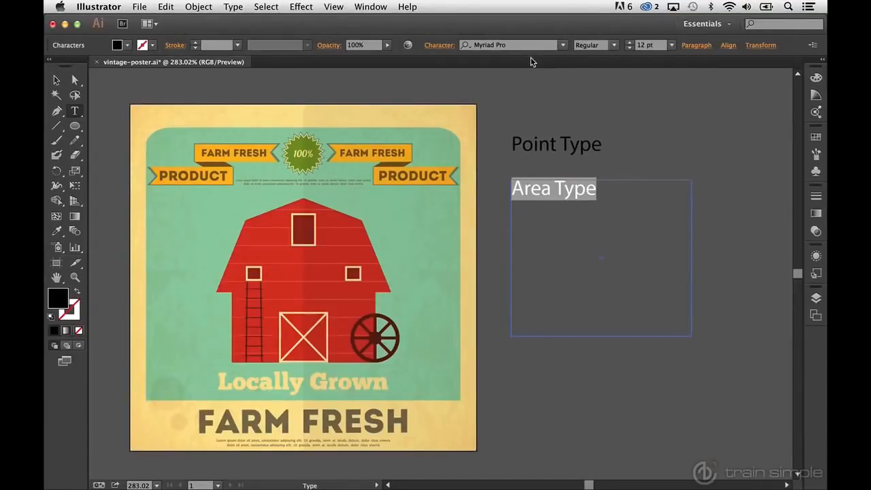
pyautogui.press('Escape')
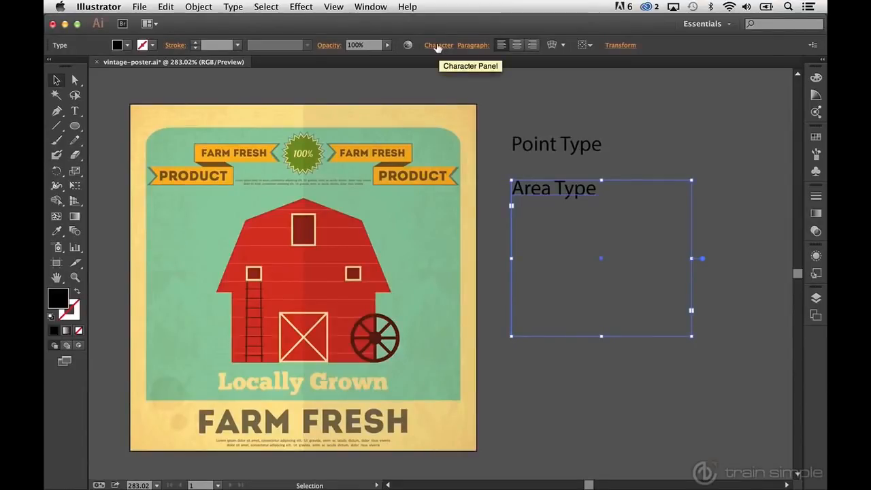
# Open the Character settings and place them above the upper end of the Area Type text frame.
pyautogui.click(379, 8)
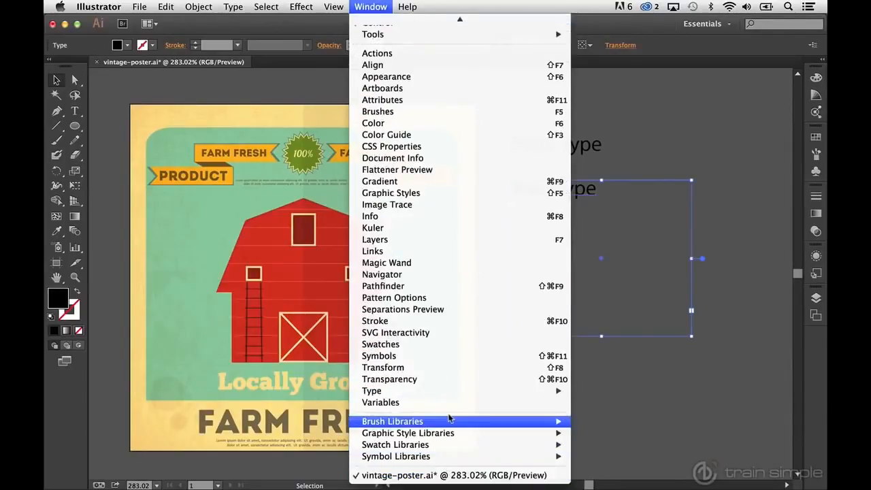
pyautogui.moveTo(450, 394)
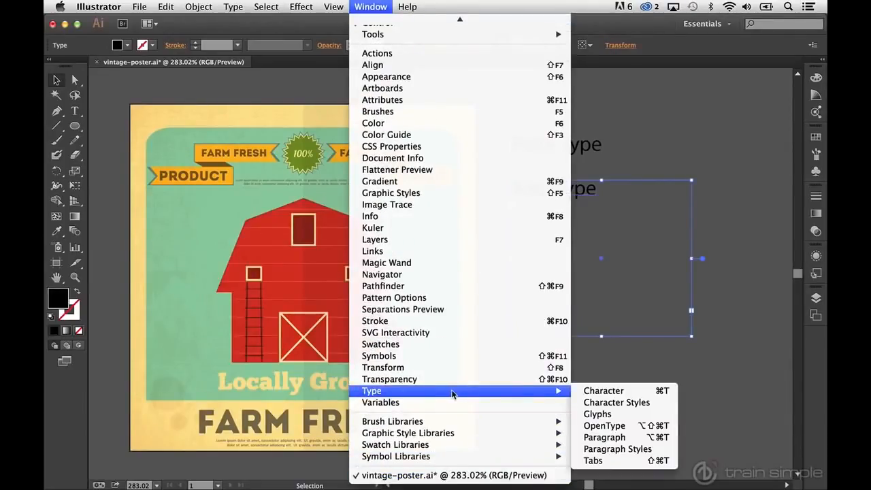
pyautogui.click(585, 393)
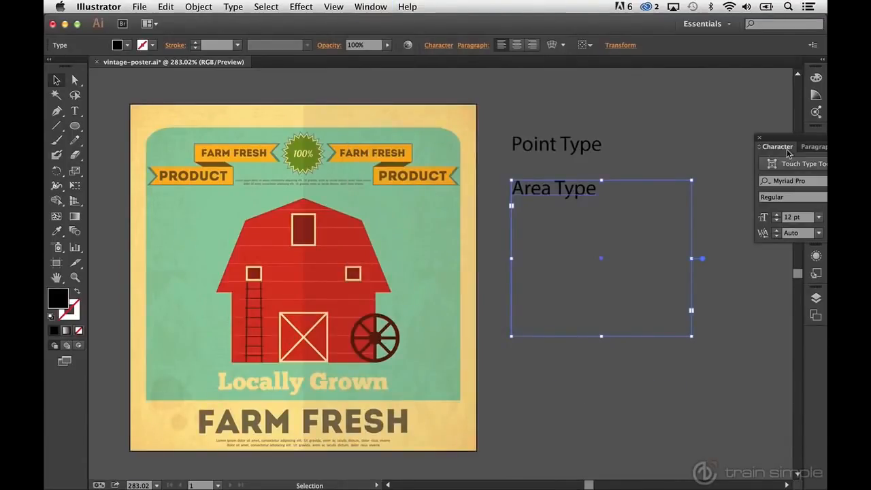
pyautogui.moveTo(787, 153); pyautogui.dragTo(697, 72)
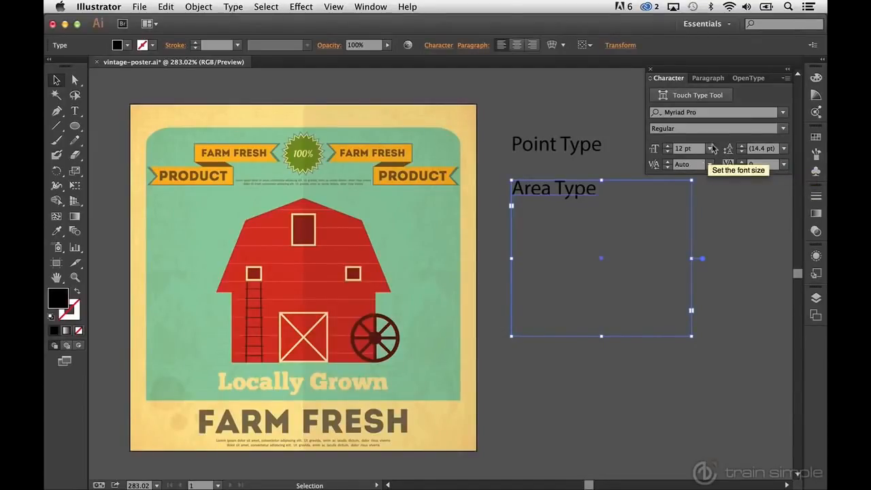
# Expand the Minion Pro styles in the font list, and change the Area Type text's font to Mission Script.
pyautogui.click(783, 113)
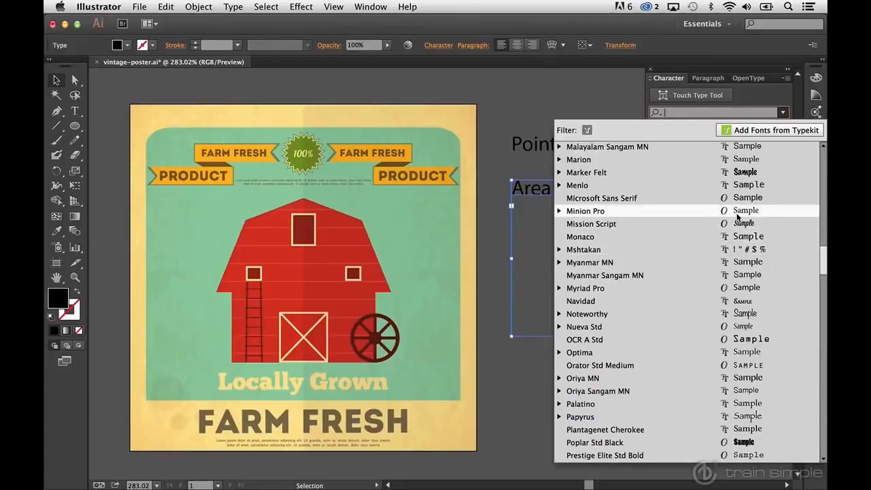
pyautogui.click(558, 211)
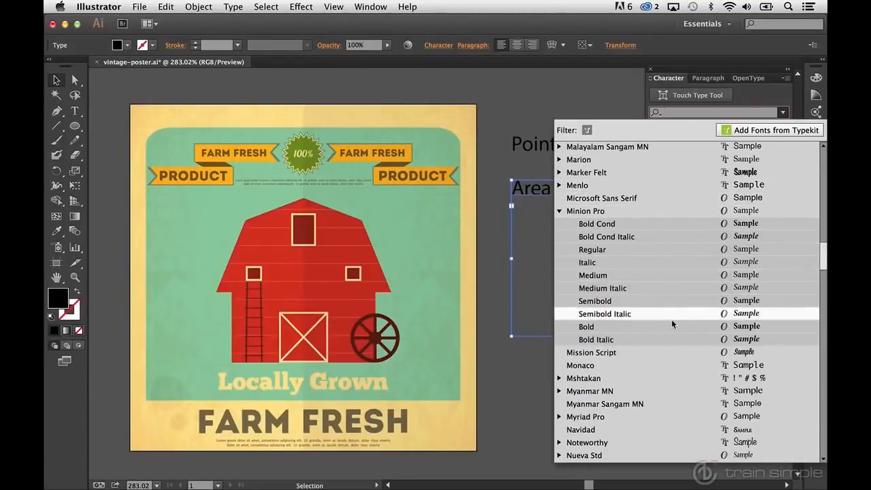
pyautogui.click(665, 352)
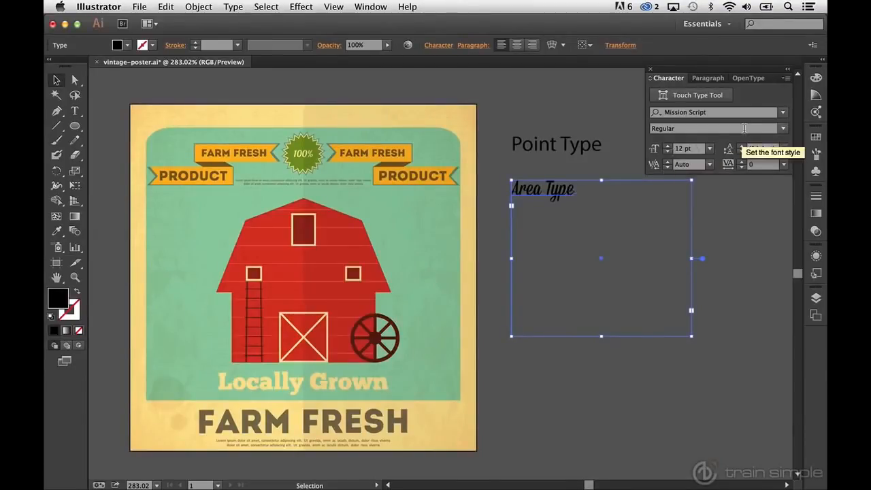
# Look through the available fonts and search them for "Ar", leaving the search without choosing a font.
pyautogui.click(781, 113)
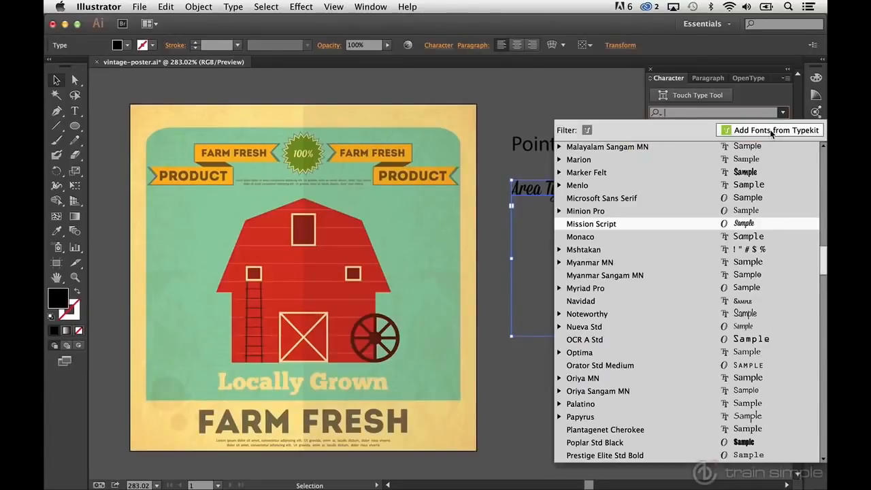
pyautogui.click(760, 99)
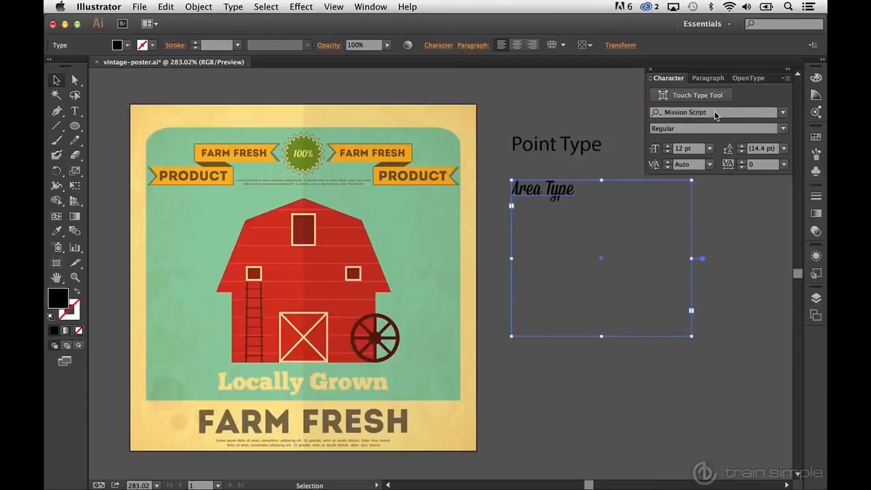
pyautogui.click(715, 114)
pyautogui.write('Ar')
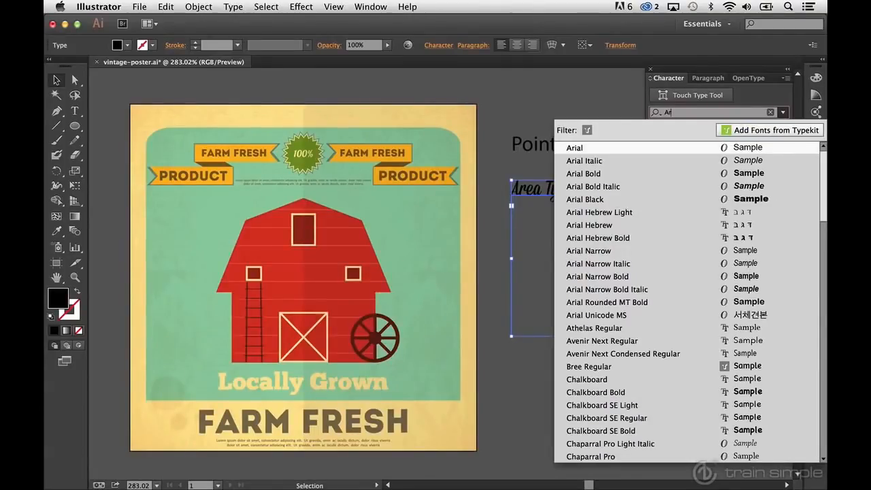
pyautogui.press('Escape')
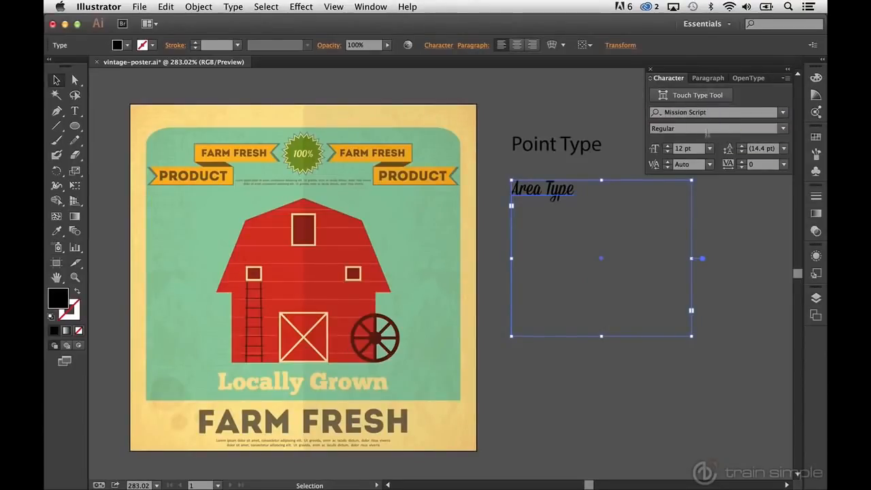
# Set the Area Type text's font size to 18 pt, and view its paragraph and OpenType settings.
pyautogui.click(709, 148)
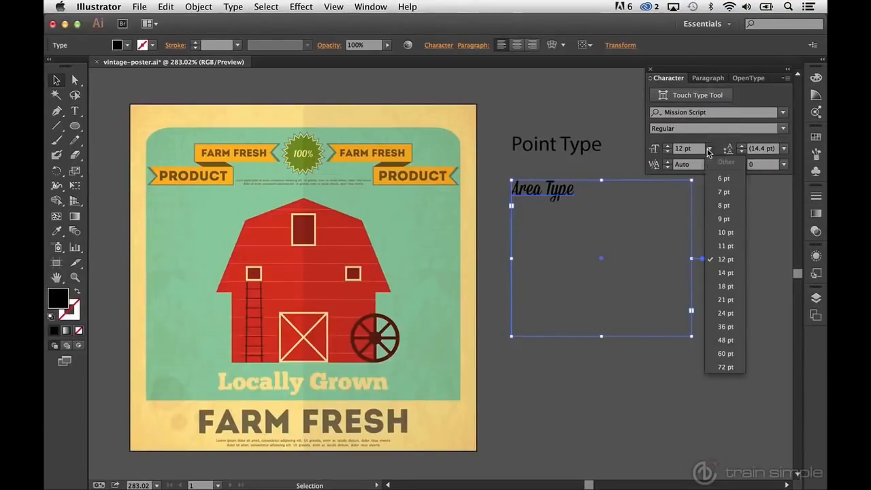
pyautogui.click(716, 286)
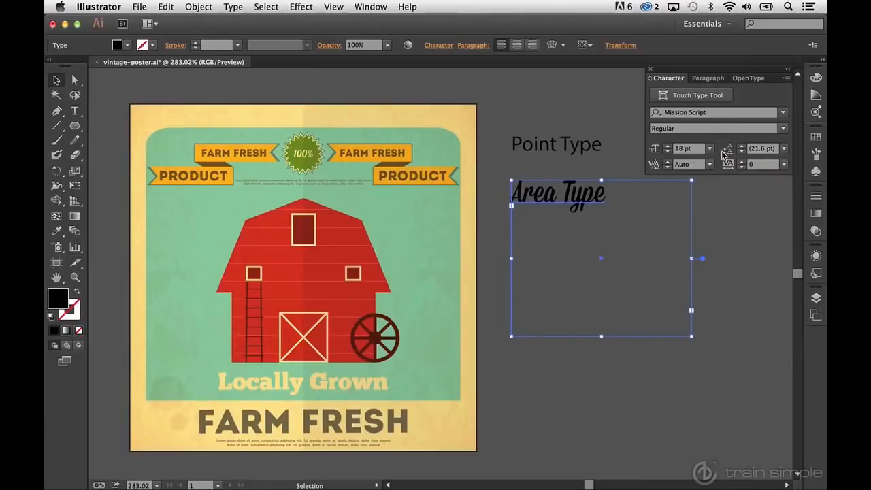
pyautogui.click(707, 78)
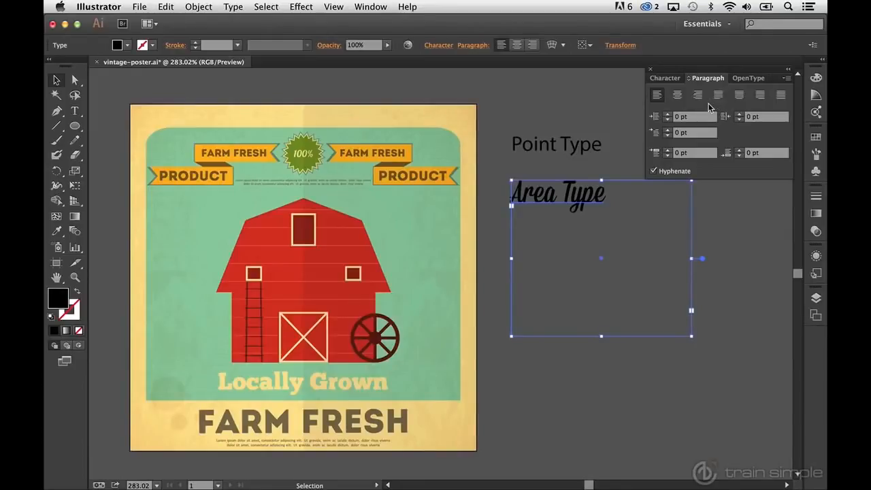
pyautogui.click(746, 78)
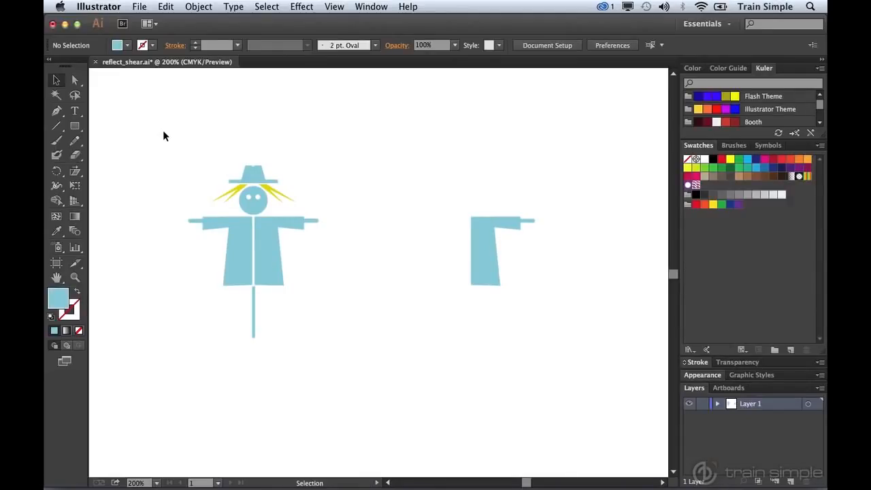
# In reflect_shear.ai, select the scarecrow group and hide its bounding box.
pyautogui.click(259, 236)
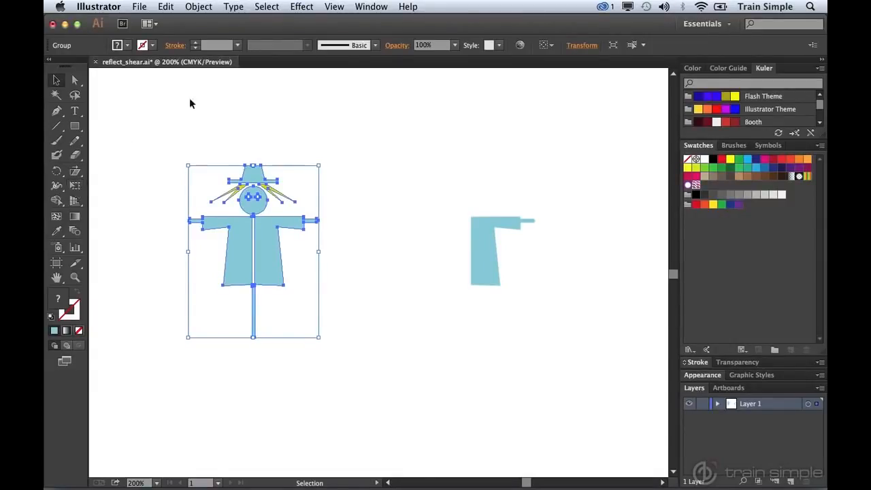
pyautogui.click(334, 7)
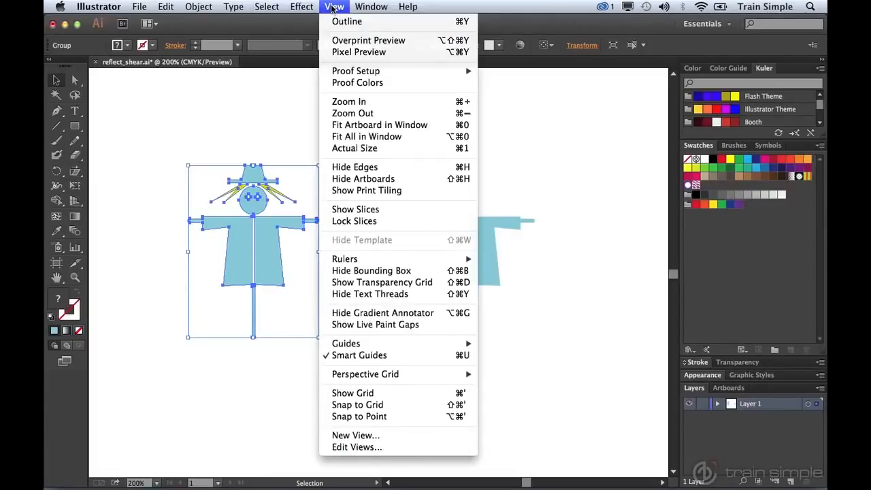
pyautogui.moveTo(354, 262)
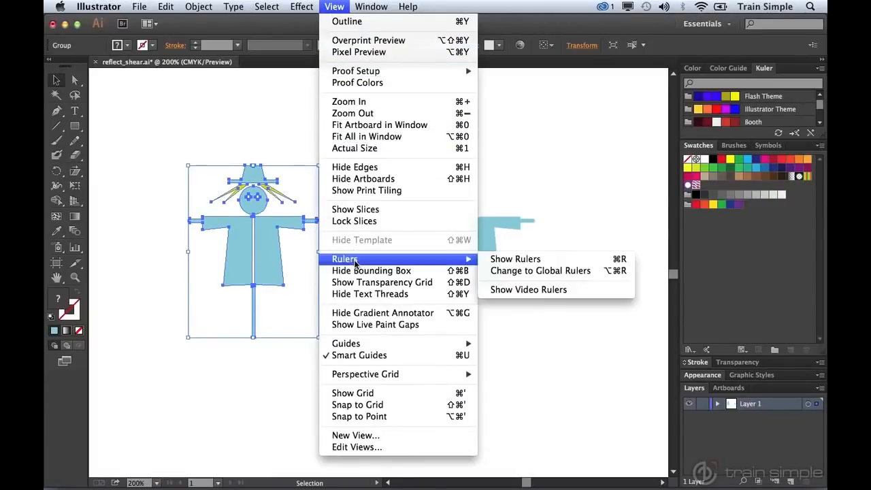
pyautogui.click(356, 272)
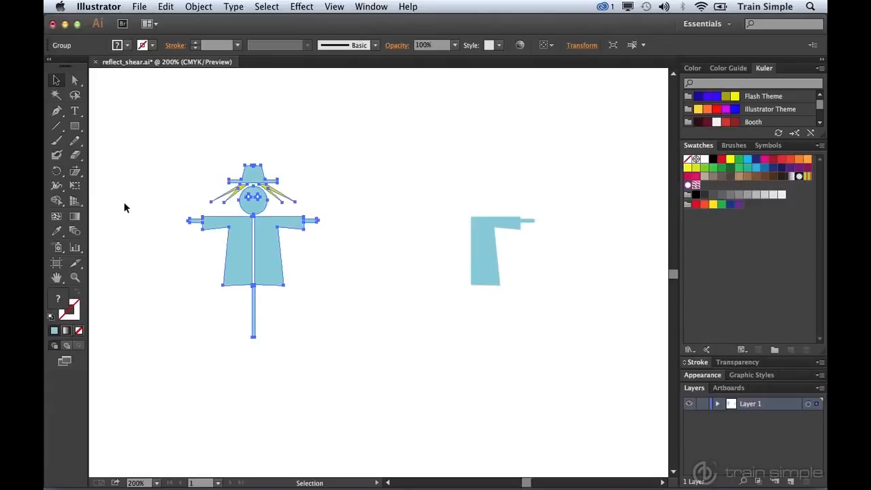
# With the Free Transform tool, undo a trial rotation of the scarecrow and enlarge it slightly from its upper-right corner.
pyautogui.click(74, 186)
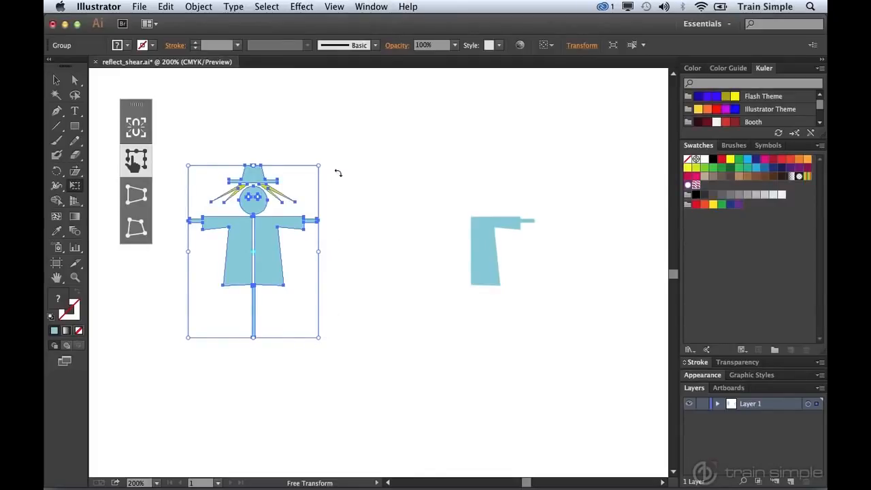
pyautogui.moveTo(327, 159); pyautogui.dragTo(340, 171)
pyautogui.press('super+z')
pyautogui.moveTo(317, 167); pyautogui.dragTo(332, 152)
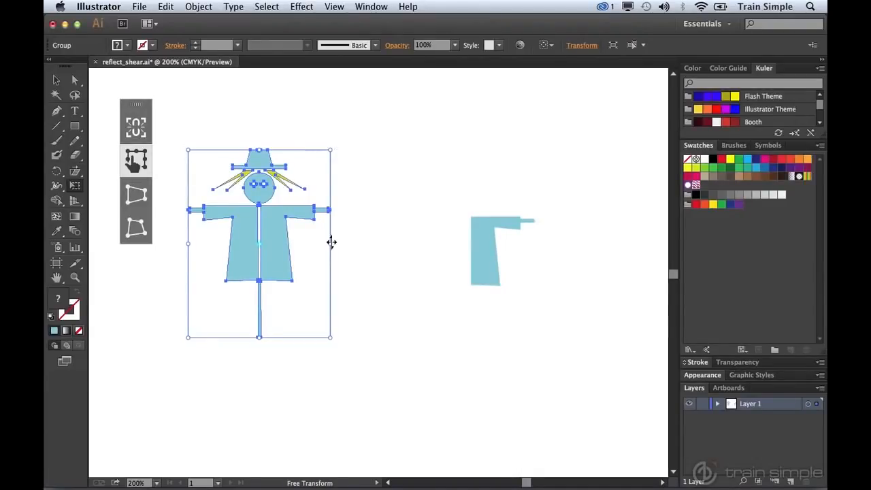
# Try resizing the scarecrow further from its right and top edges, and undo the last resize.
pyautogui.moveTo(329, 245)
pyautogui.mouseDown()
pyautogui.moveTo(350, 238)
pyautogui.moveTo(327, 236)
pyautogui.moveTo(340, 237)
pyautogui.mouseUp()
pyautogui.moveTo(264, 148)
pyautogui.mouseDown()
pyautogui.moveTo(265, 139)
pyautogui.moveTo(264, 149)
pyautogui.mouseUp()
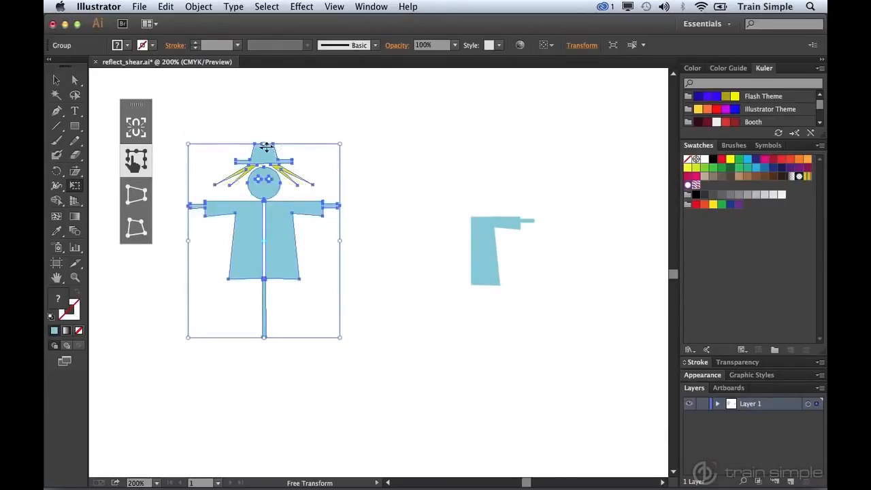
pyautogui.press('super+z')
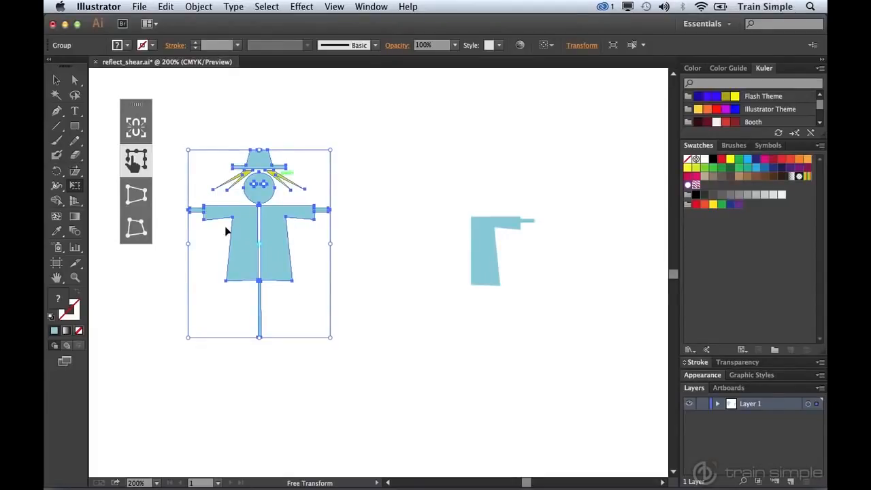
# Narrow the scarecrow's upper end with Perspective Distort, and pull its lower-right corner outward with Free Distort.
pyautogui.click(136, 193)
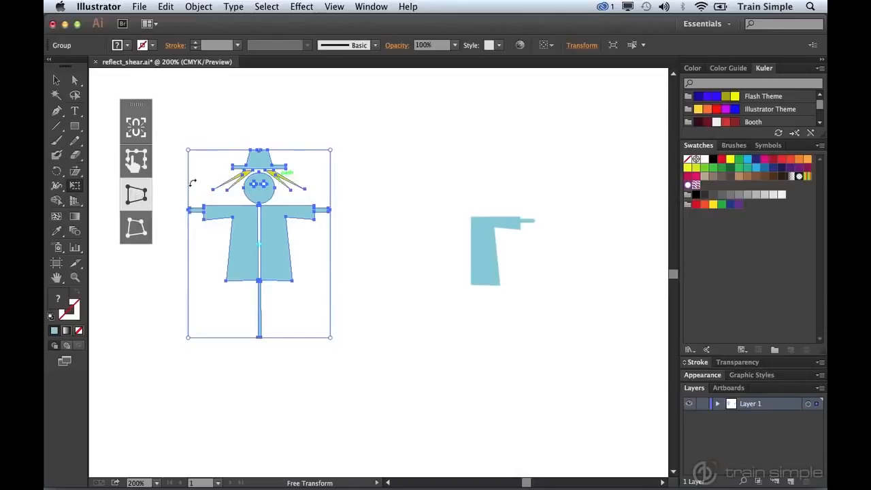
pyautogui.moveTo(332, 153); pyautogui.dragTo(313, 157)
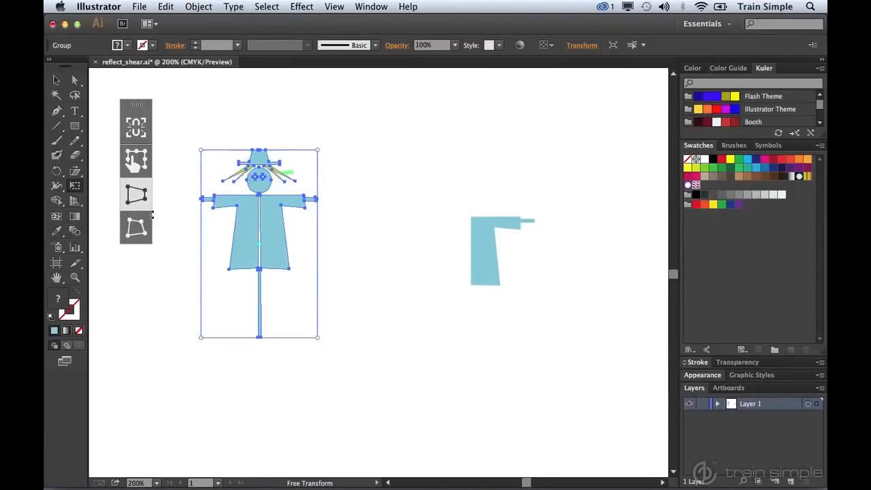
pyautogui.click(136, 228)
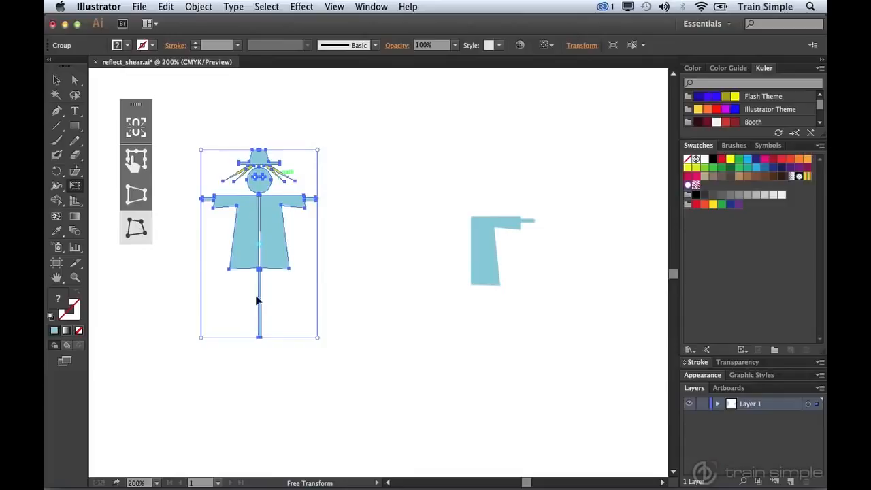
pyautogui.moveTo(316, 338); pyautogui.dragTo(395, 344)
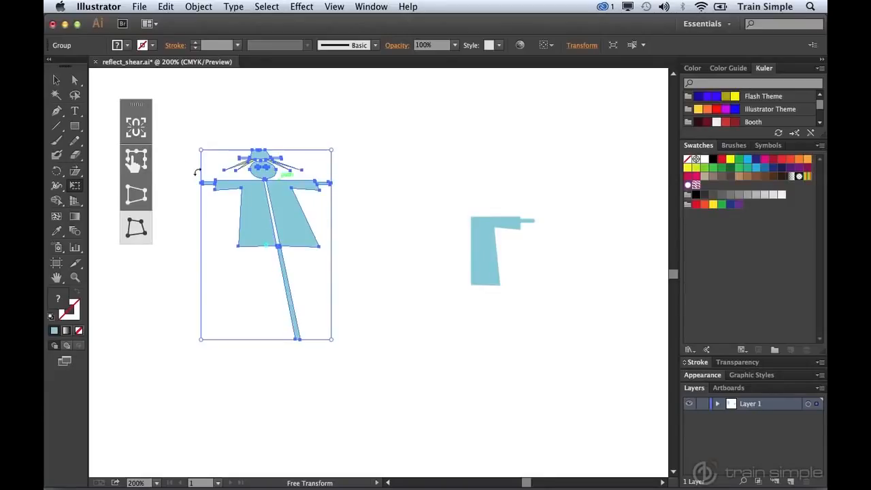
# Turn on Constrain for the free transform, try pulling the scarecrow's upper-right corner outward, and undo that change.
pyautogui.click(139, 131)
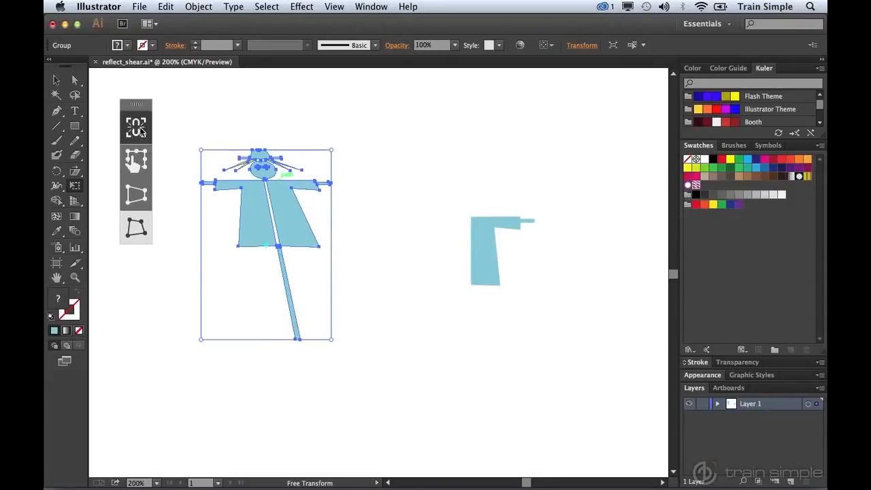
pyautogui.moveTo(332, 151); pyautogui.dragTo(378, 129)
pyautogui.press('super+z')
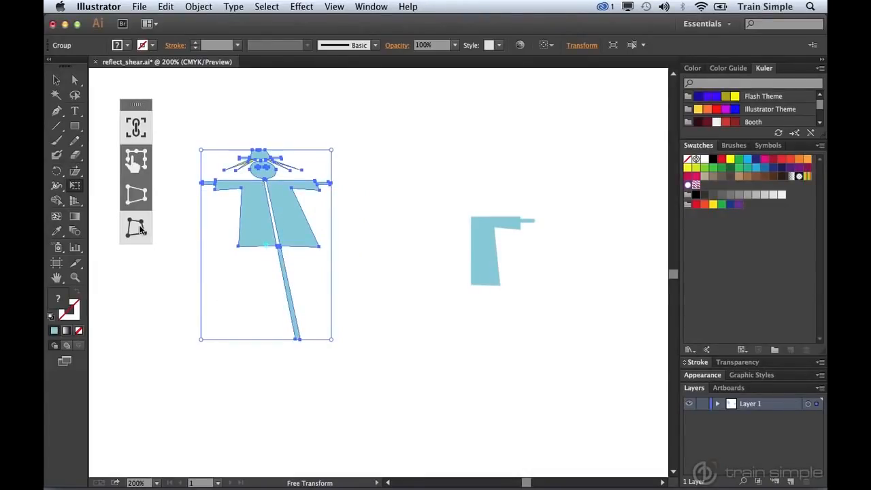
# Return to regular Free Transform, enlarge the scarecrow, stretch it downward, and scale it back down from its lower-right corner.
pyautogui.click(144, 161)
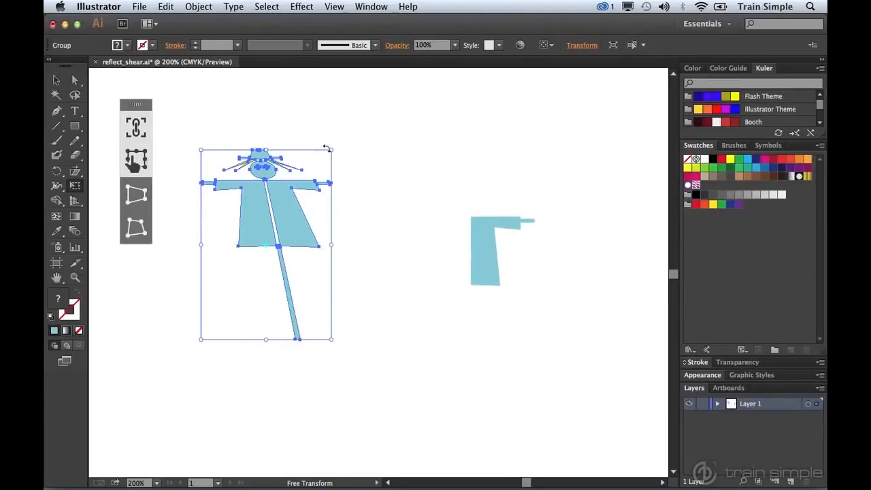
pyautogui.moveTo(329, 151); pyautogui.dragTo(367, 134)
pyautogui.moveTo(349, 228); pyautogui.dragTo(350, 205)
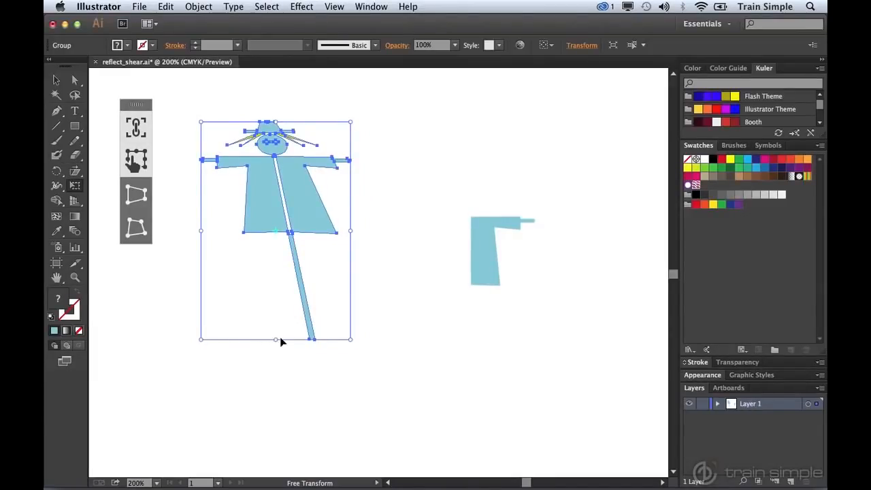
pyautogui.moveTo(275, 338); pyautogui.dragTo(277, 400)
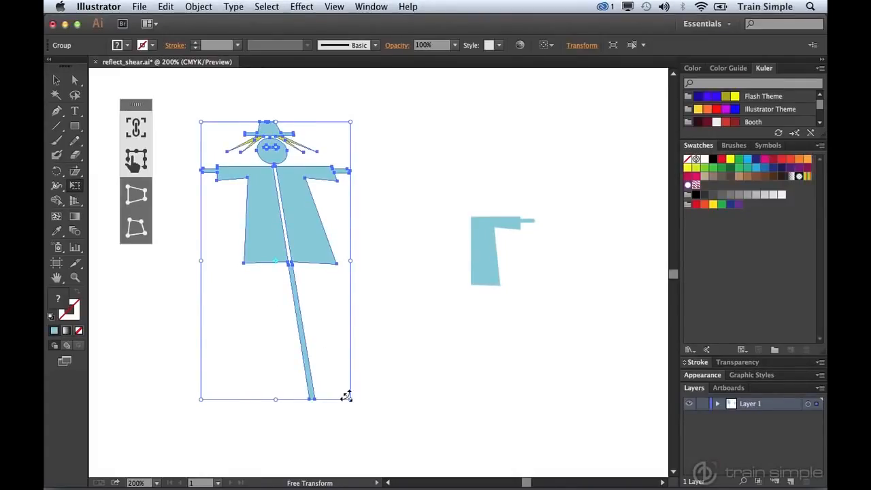
pyautogui.moveTo(358, 401); pyautogui.dragTo(334, 367)
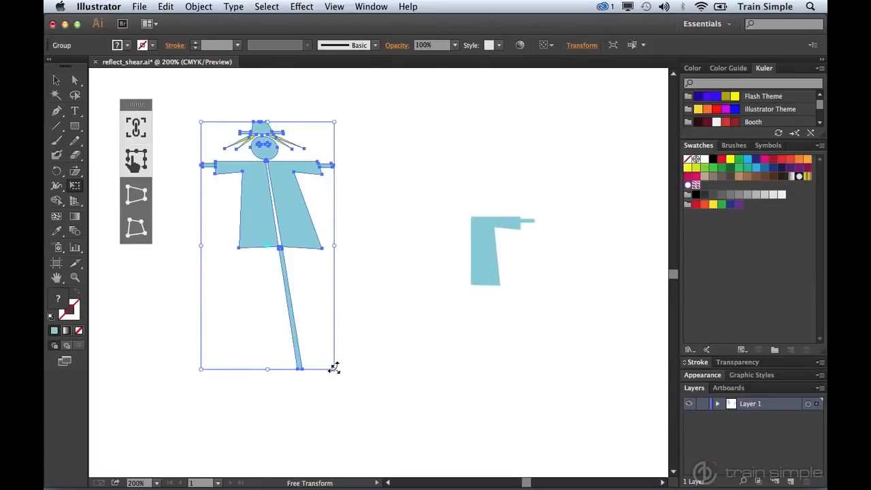
pyautogui.moveTo(335, 368); pyautogui.dragTo(317, 360)
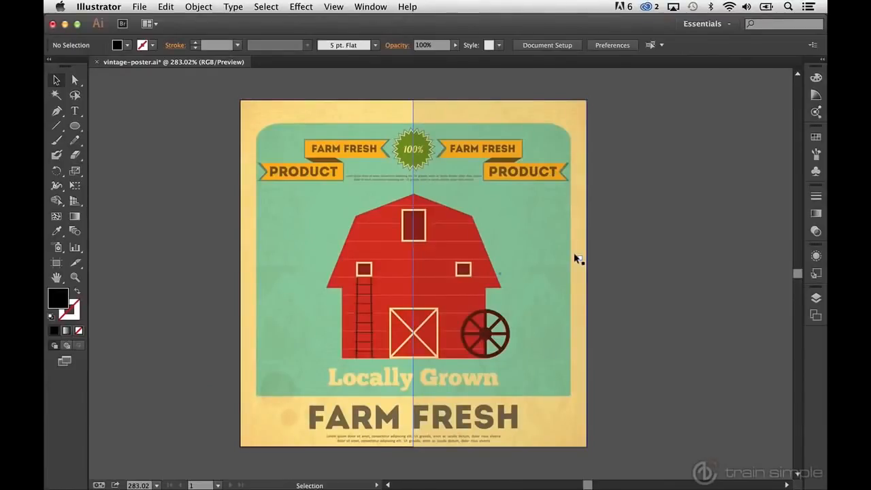
# Review the file formats offered when saving the poster under a new name, and leave without saving.
pyautogui.click(143, 8)
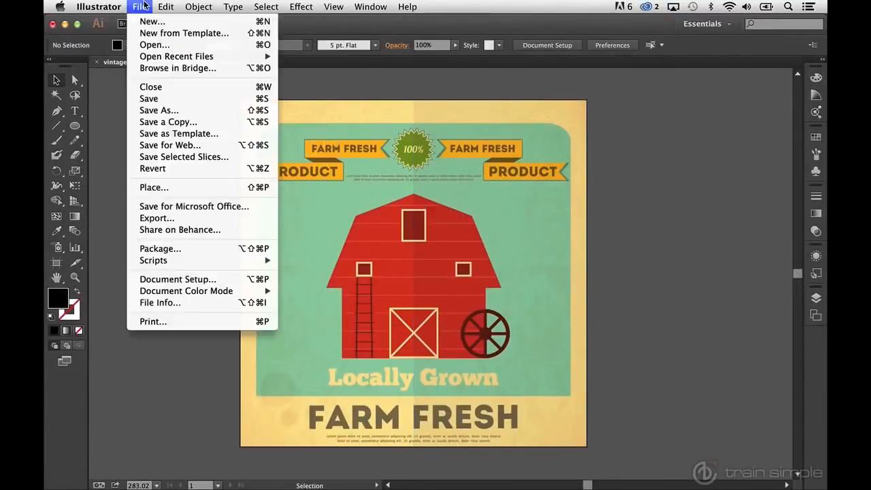
pyautogui.click(163, 109)
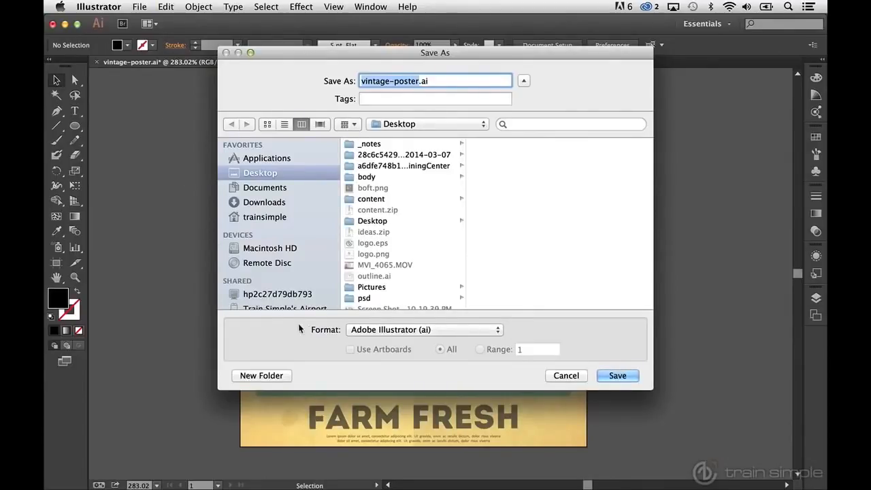
pyautogui.click(375, 332)
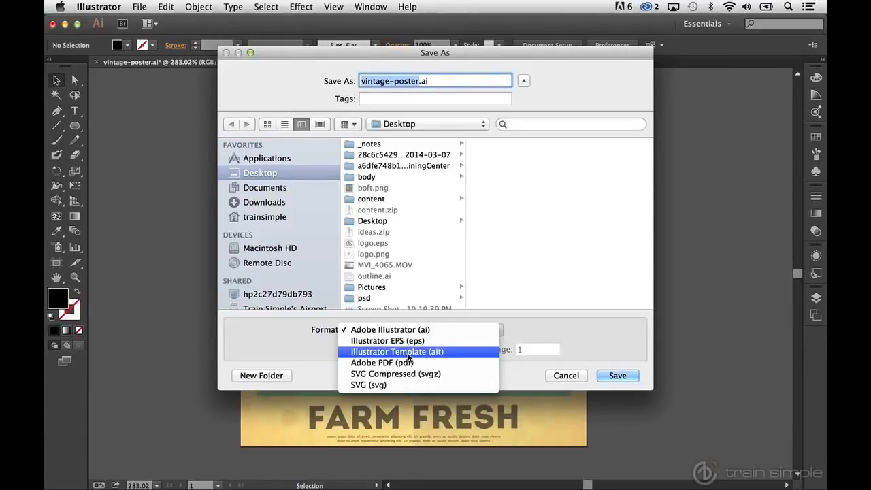
pyautogui.click(530, 337)
pyautogui.click(557, 375)
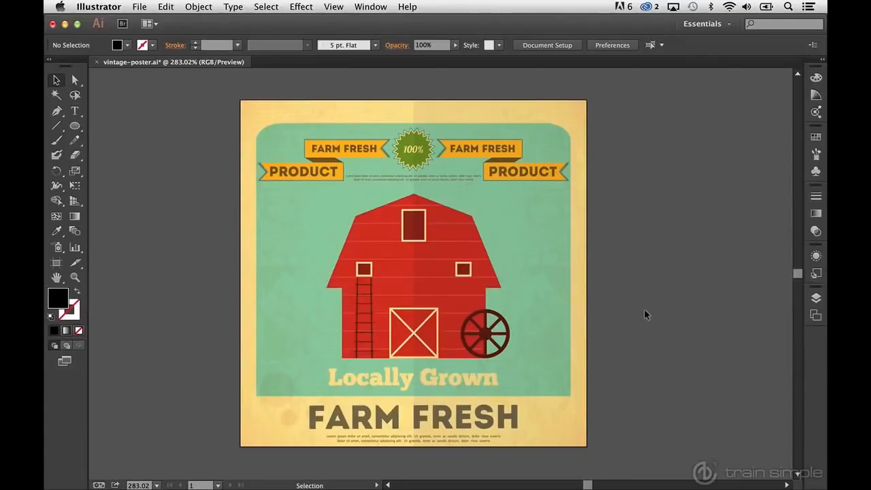
# Review the file formats available for exporting the poster, and leave without exporting.
pyautogui.click(139, 7)
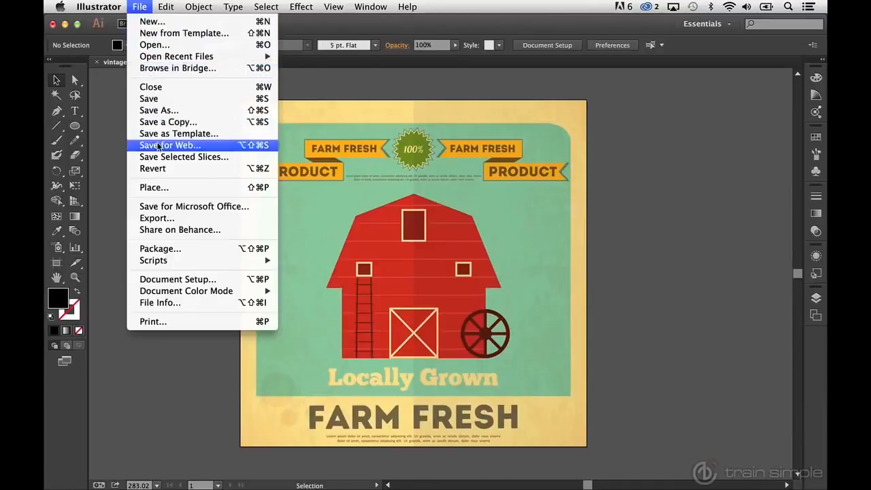
pyautogui.click(166, 218)
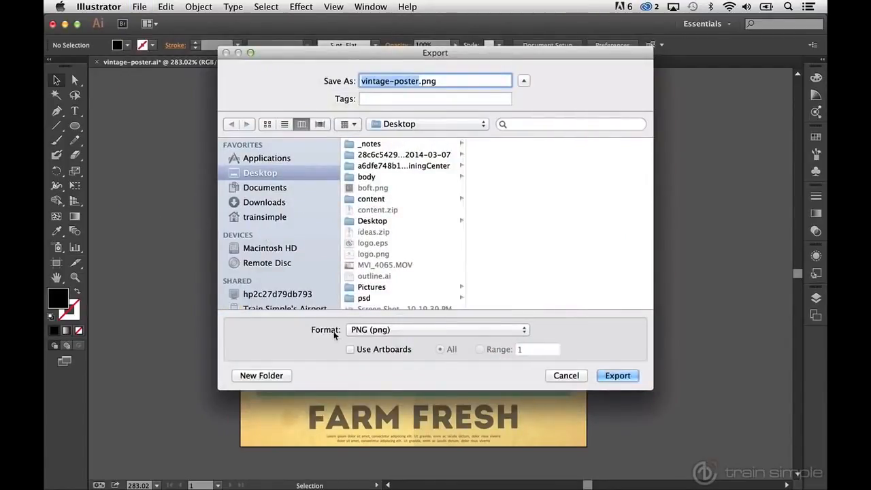
pyautogui.click(411, 333)
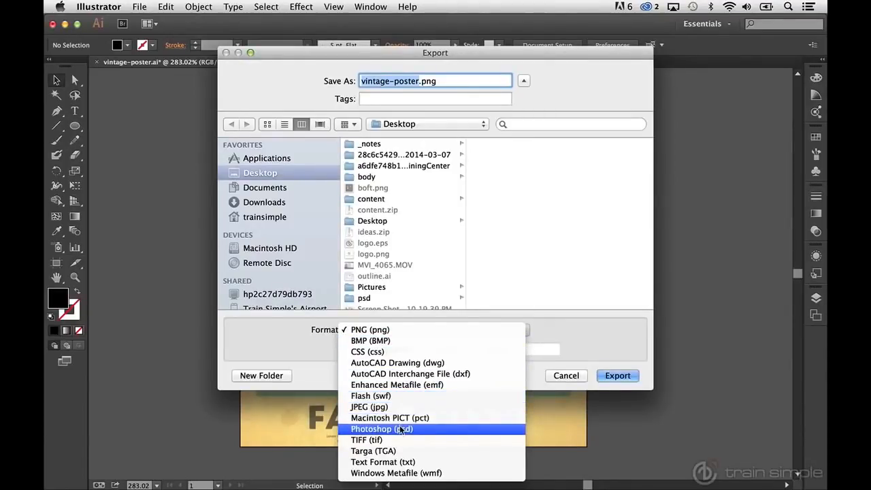
pyautogui.click(322, 361)
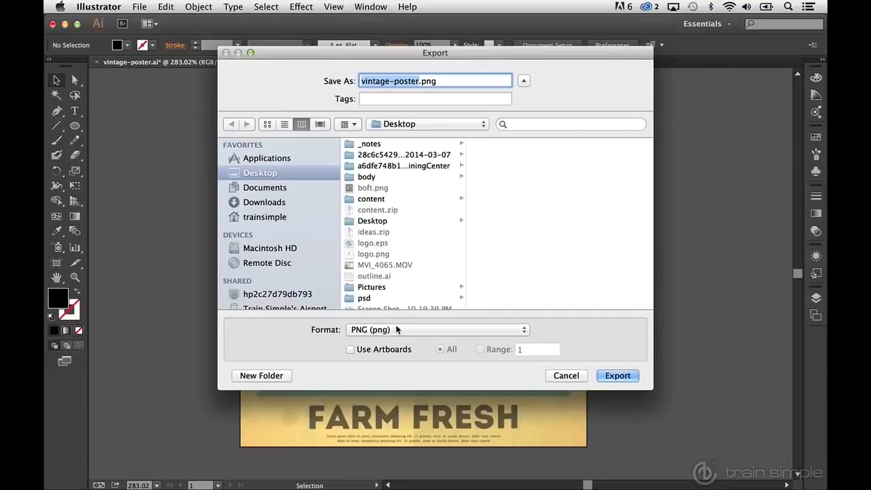
pyautogui.click(559, 376)
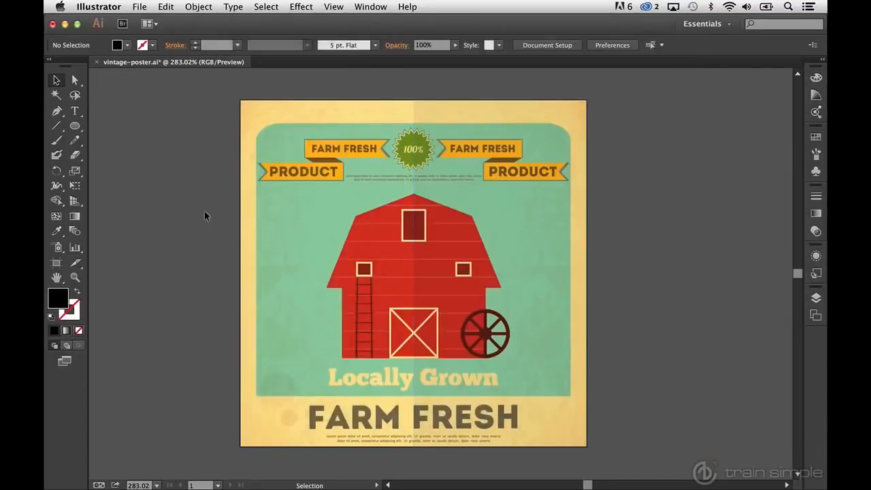
# Examine the Save for Web optimization settings for the poster, and leave without saving an image.
pyautogui.click(139, 6)
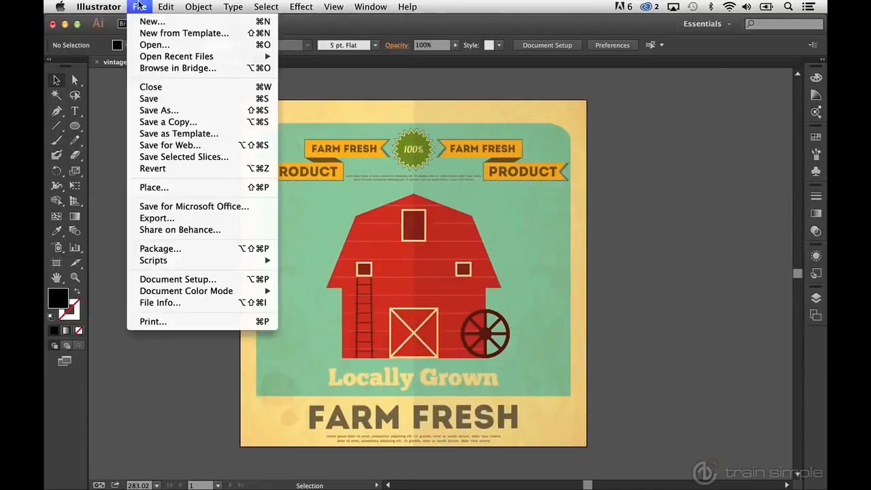
pyautogui.click(164, 149)
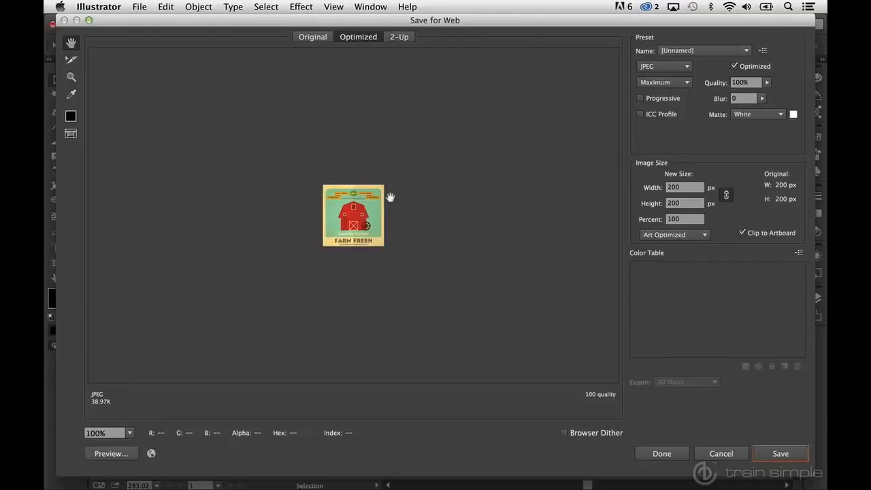
pyautogui.click(720, 453)
# Save the vintage poster document, and review the options for packaging it without creating the package.
pyautogui.press('super+s')
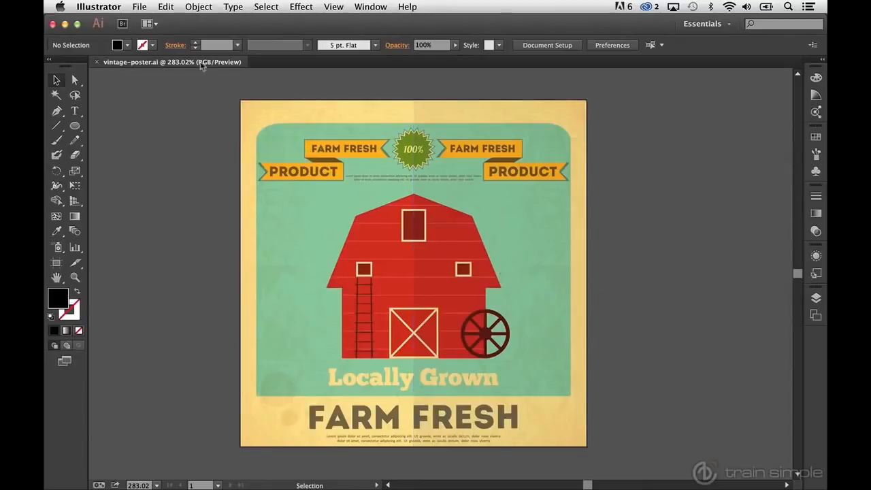
pyautogui.click(143, 8)
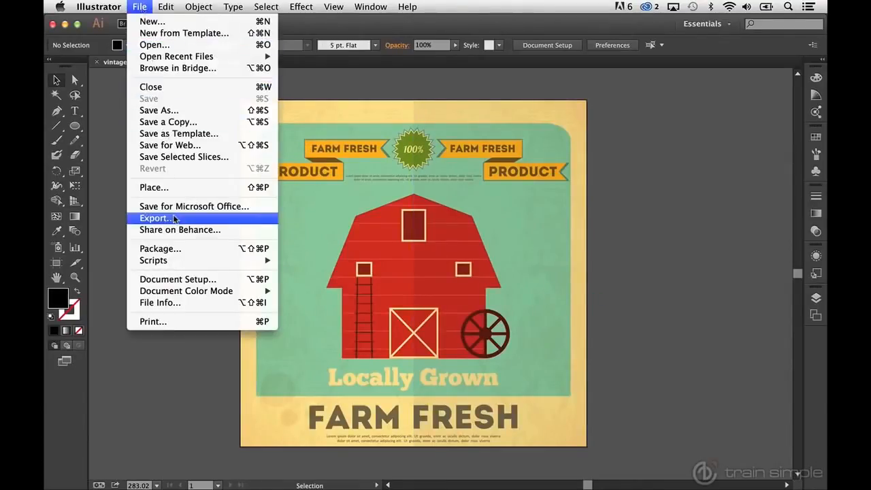
pyautogui.click(176, 254)
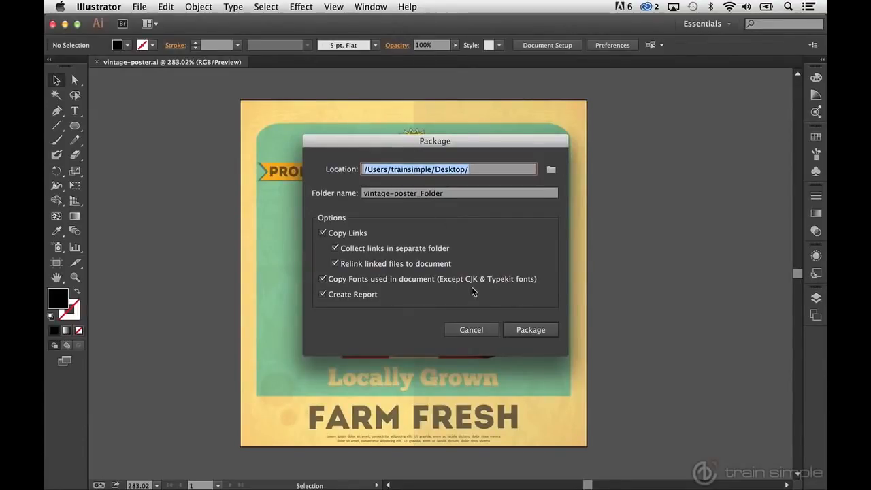
pyautogui.click(474, 330)
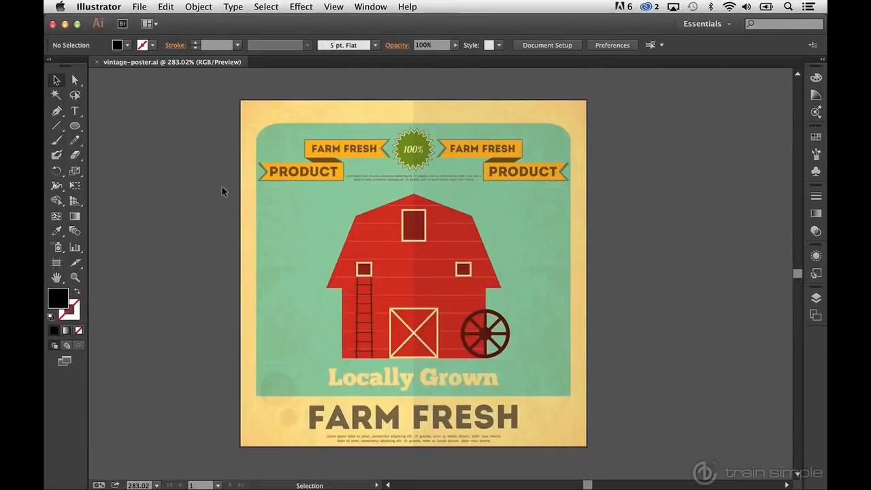
pyautogui.click(140, 6)
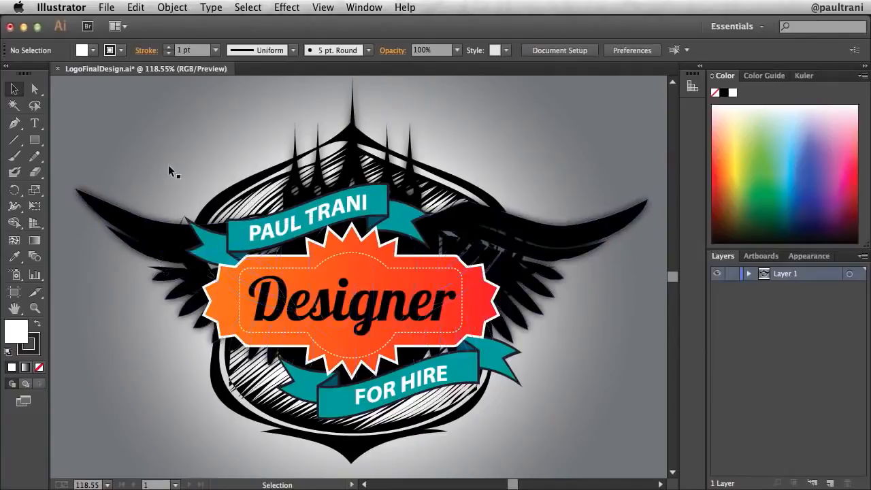
# Select the orange badge and the gray background in turn, and close the LogoFinalDesign document.
pyautogui.click(216, 313)
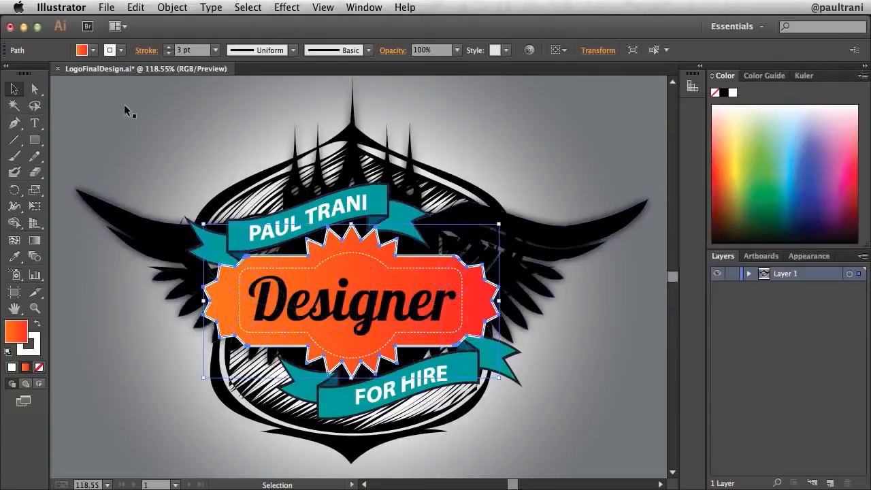
pyautogui.click(124, 154)
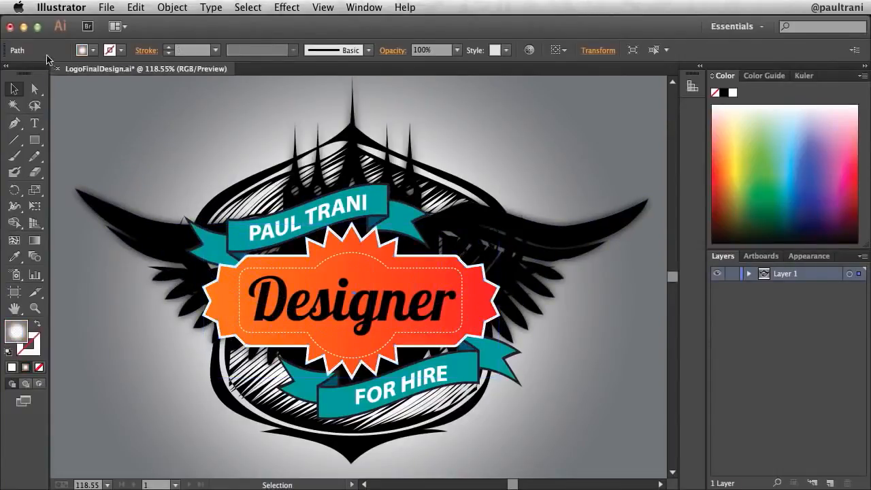
pyautogui.click(57, 69)
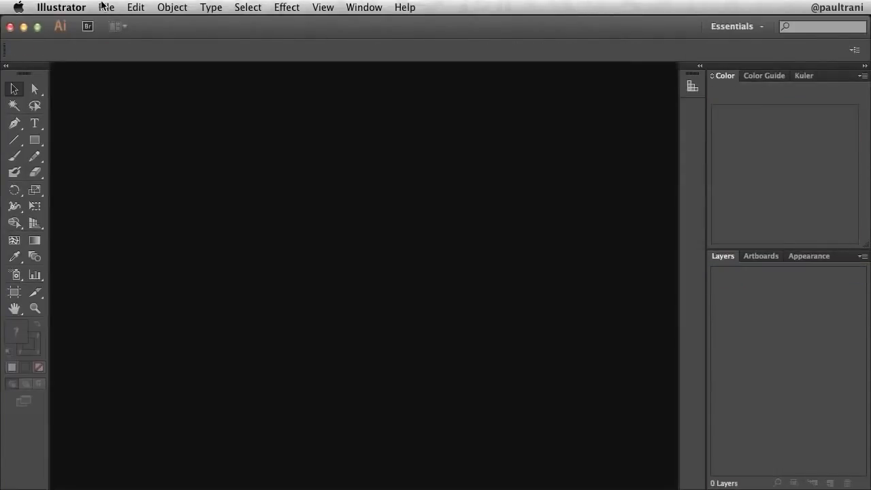
# Create a new document named Logo with one Letter-size artboard in landscape orientation.
pyautogui.click(105, 8)
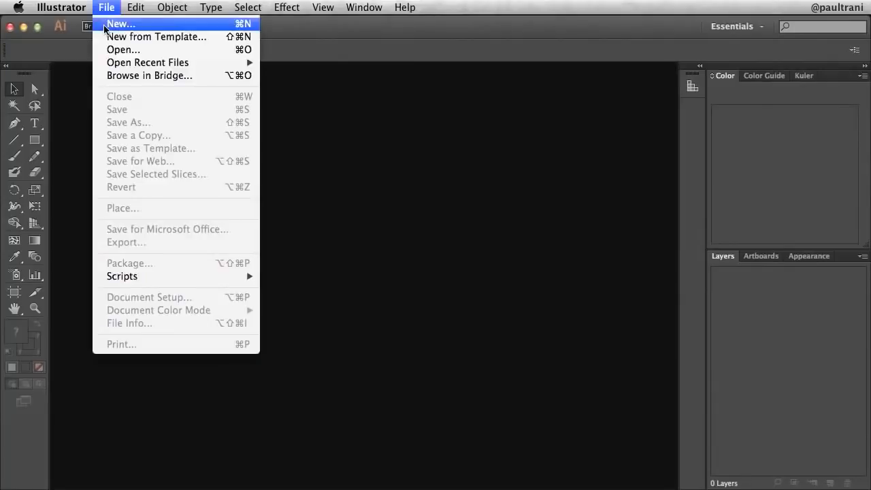
pyautogui.click(105, 24)
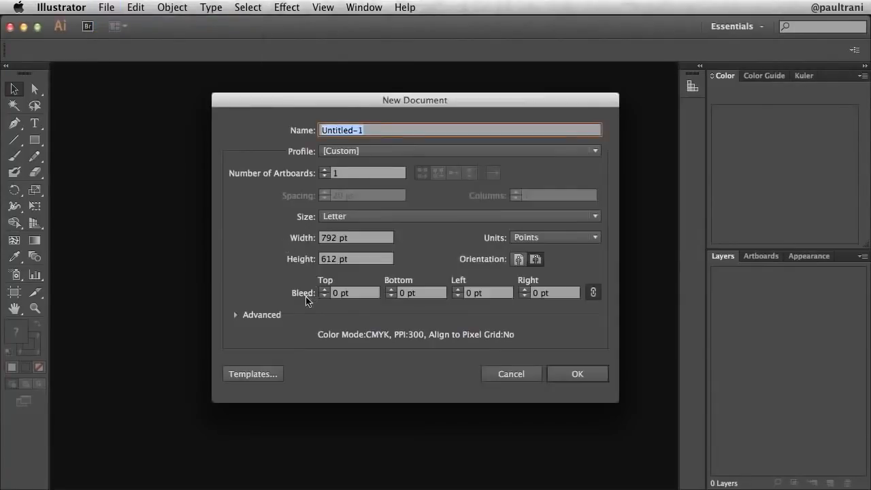
pyautogui.write('Logo')
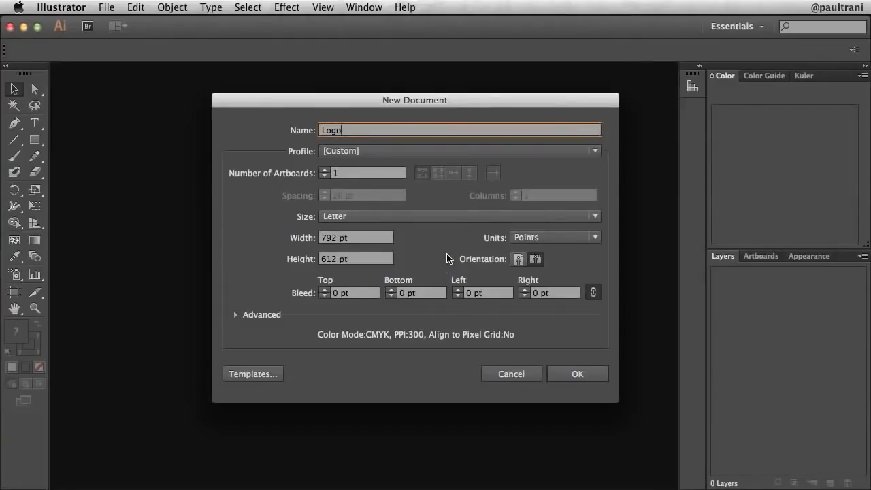
pyautogui.click(566, 373)
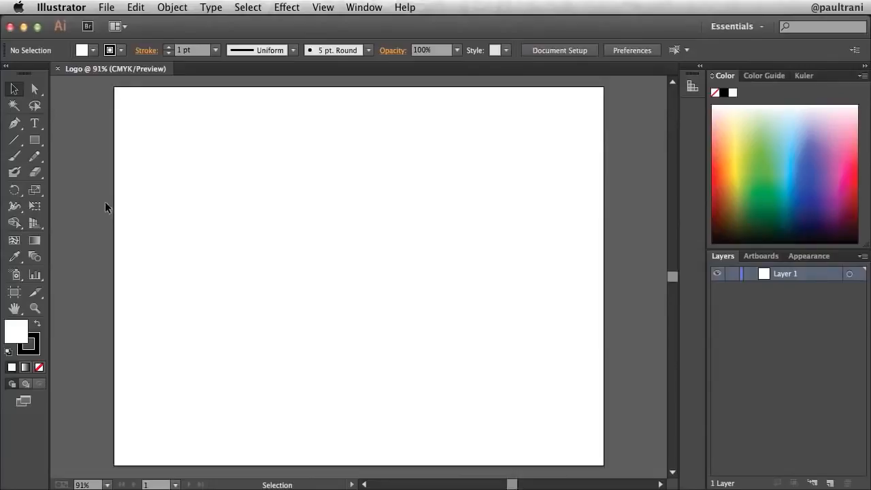
# Draw a wide rectangle in the middle of the artboard and fill it with the yellow-to-red gradient swatch.
pyautogui.click(31, 142)
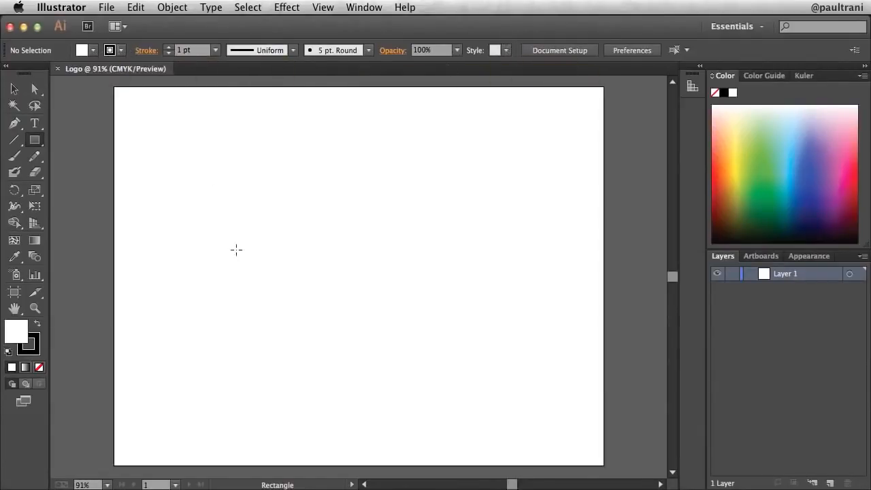
pyautogui.moveTo(244, 189); pyautogui.dragTo(480, 338)
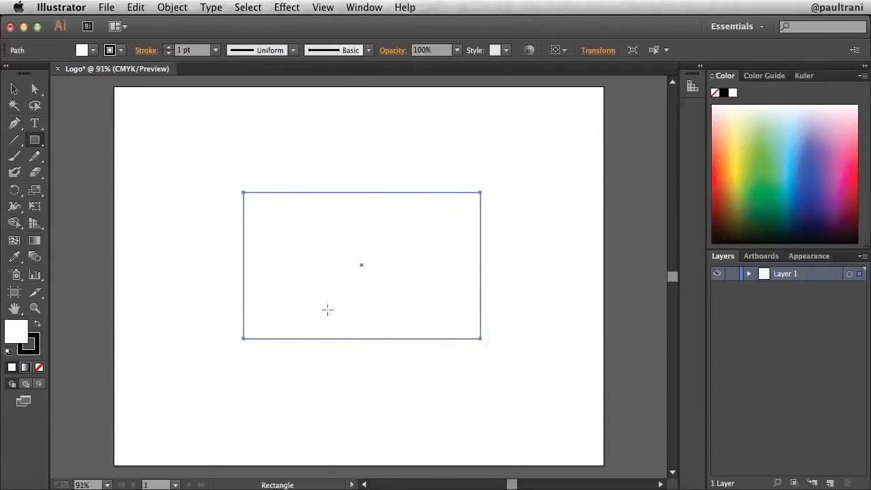
pyautogui.click(94, 51)
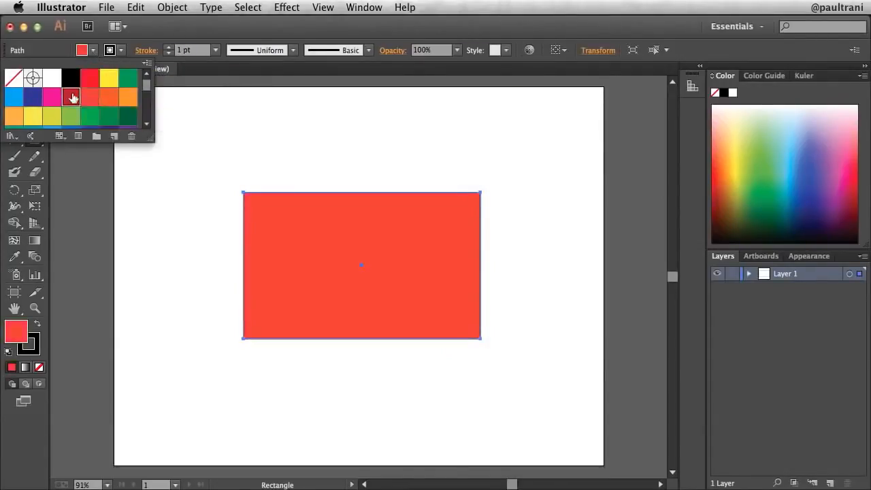
pyautogui.moveTo(151, 139); pyautogui.dragTo(323, 213)
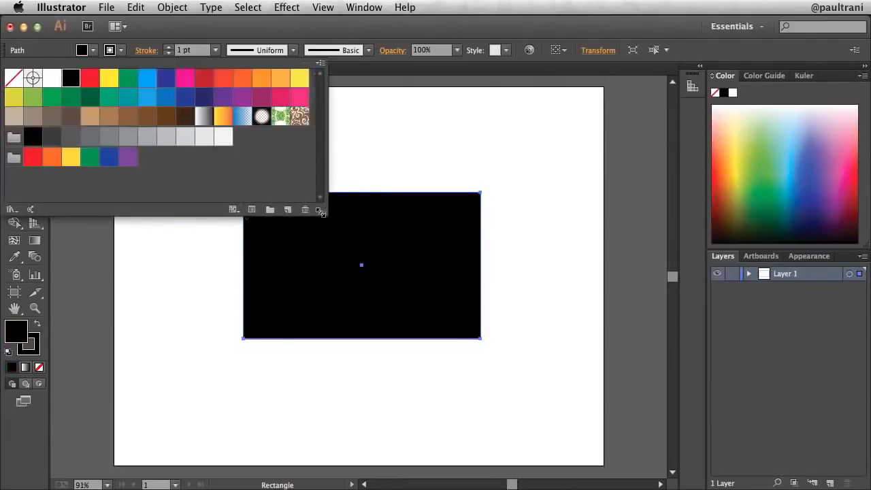
pyautogui.click(223, 116)
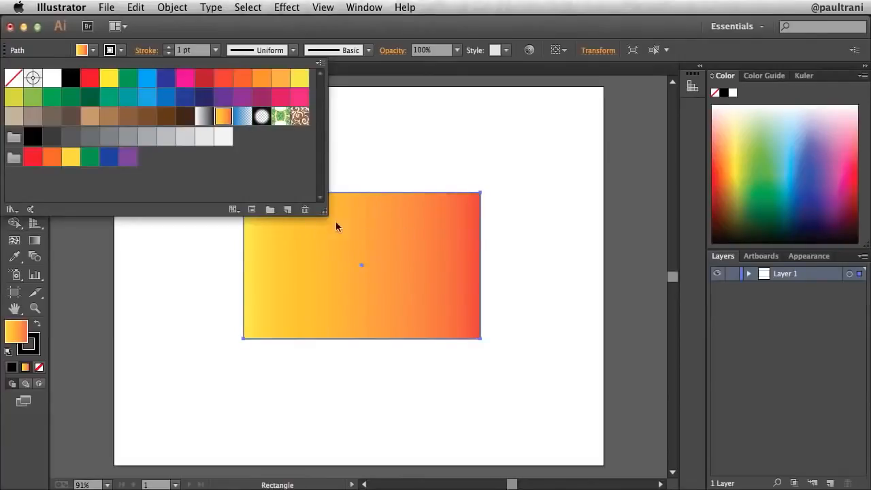
pyautogui.click(150, 29)
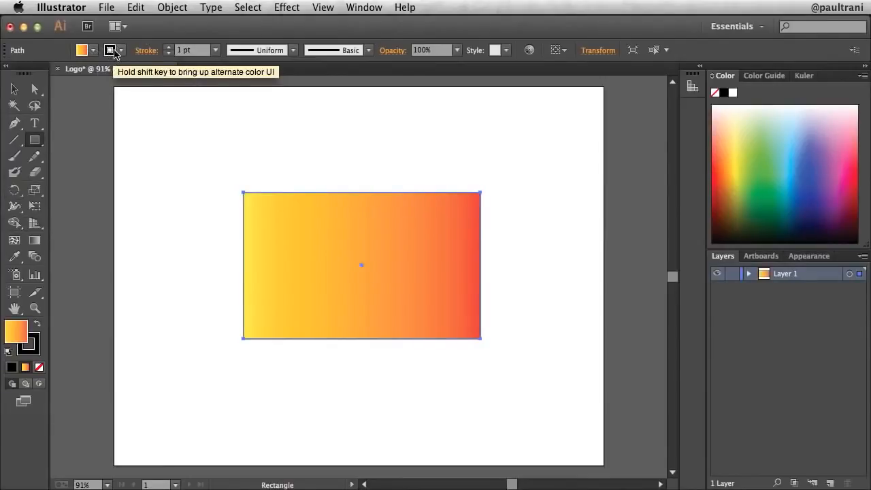
# Set the rectangle's stroke weight to 4 pt.
pyautogui.click(167, 47)
pyautogui.click(167, 47)
pyautogui.click(167, 48)
pyautogui.click(168, 47)
pyautogui.click(167, 47)
pyautogui.click(168, 53)
pyautogui.click(168, 53)
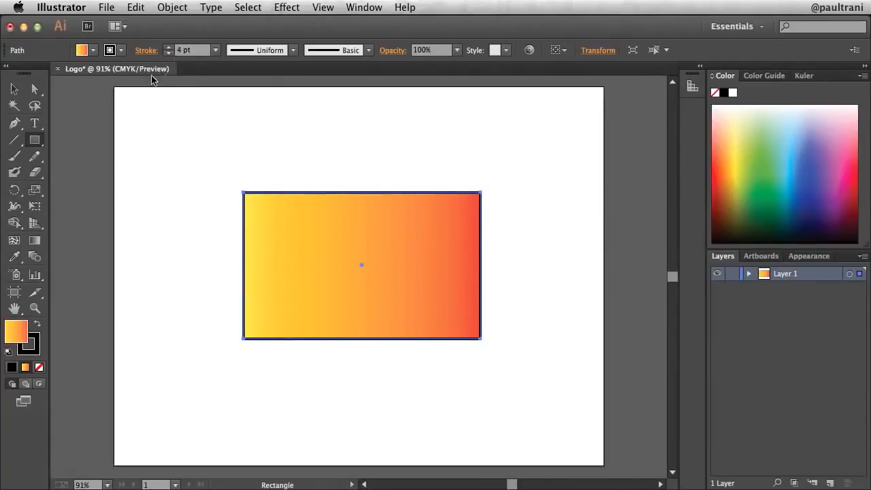
# Shrink the rectangle to a shorter, narrower bar, move it to the center of the artboard, and deselect it.
pyautogui.click(14, 90)
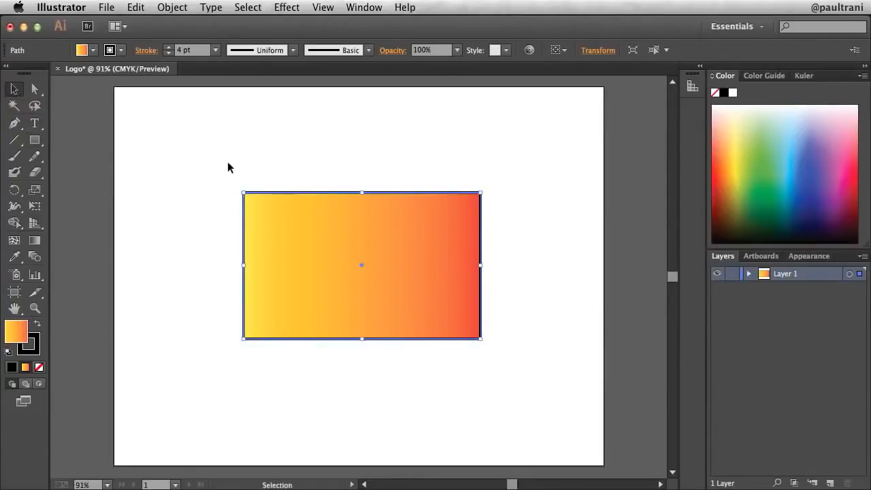
pyautogui.moveTo(362, 193); pyautogui.dragTo(365, 266)
pyautogui.moveTo(309, 305); pyautogui.dragTo(309, 229)
pyautogui.moveTo(243, 230); pyautogui.dragTo(286, 233)
pyautogui.moveTo(318, 267); pyautogui.dragTo(296, 261)
pyautogui.moveTo(437, 262)
pyautogui.mouseDown()
pyautogui.moveTo(437, 271)
pyautogui.moveTo(436, 262)
pyautogui.mouseUp()
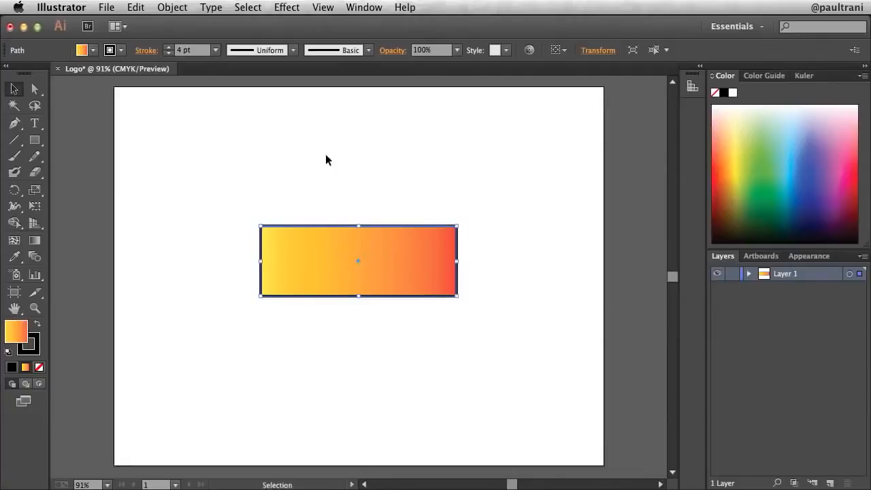
pyautogui.click(325, 154)
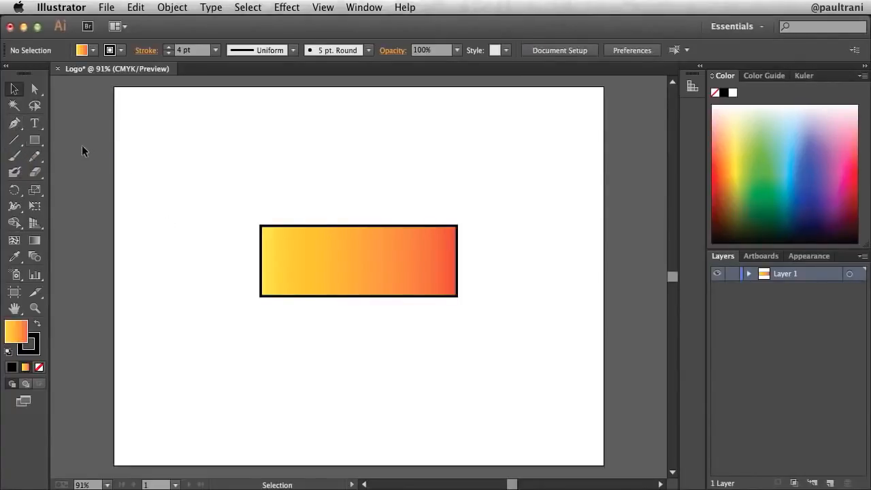
# Draw a trial five-pointed star freehand above the gradient bar and delete it.
pyautogui.click(42, 144)
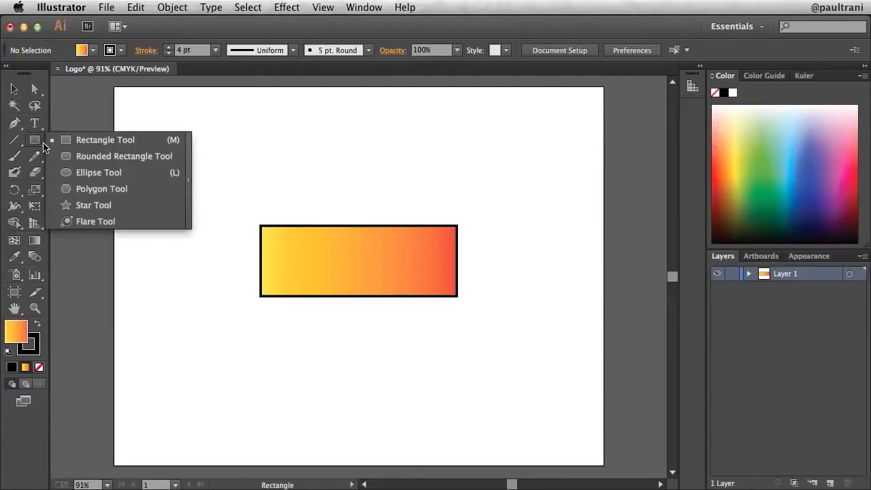
pyautogui.click(141, 208)
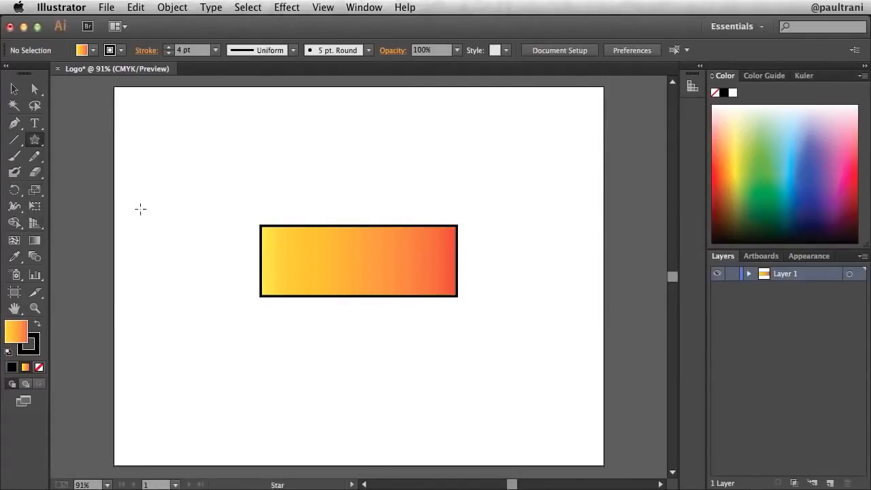
pyautogui.moveTo(336, 158); pyautogui.dragTo(370, 199)
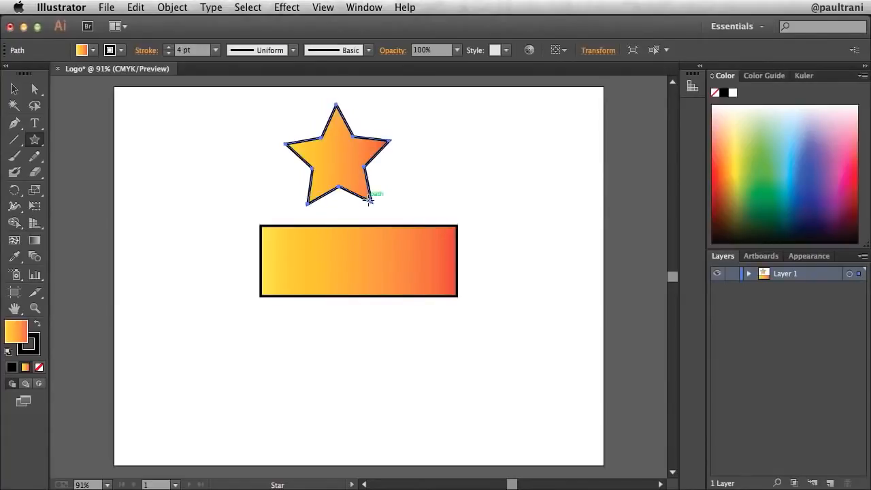
pyautogui.press('Delete')
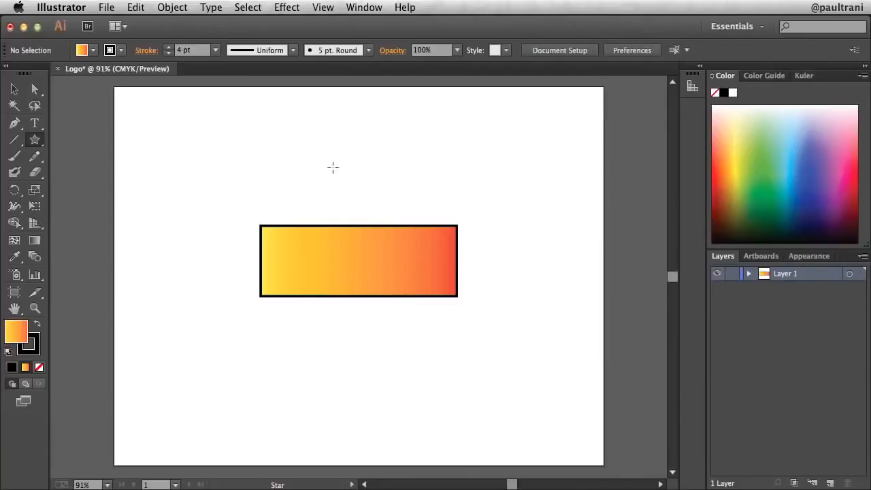
# Create an 8-point star above the bar with Radius 1 of 87.7058 pt and Radius 2 of 63.8529 pt.
pyautogui.click(34, 140)
pyautogui.click(354, 162)
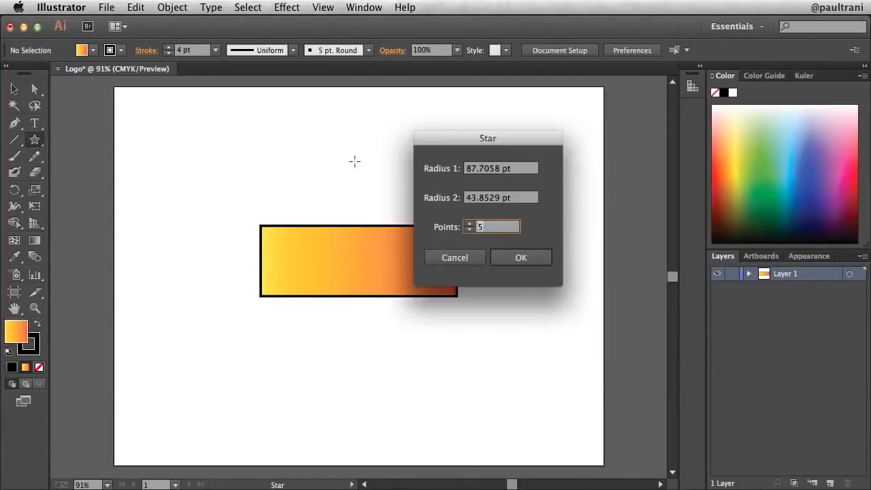
pyautogui.click(469, 224)
pyautogui.click(470, 224)
pyautogui.click(469, 224)
pyautogui.click(498, 232)
pyautogui.click(469, 197)
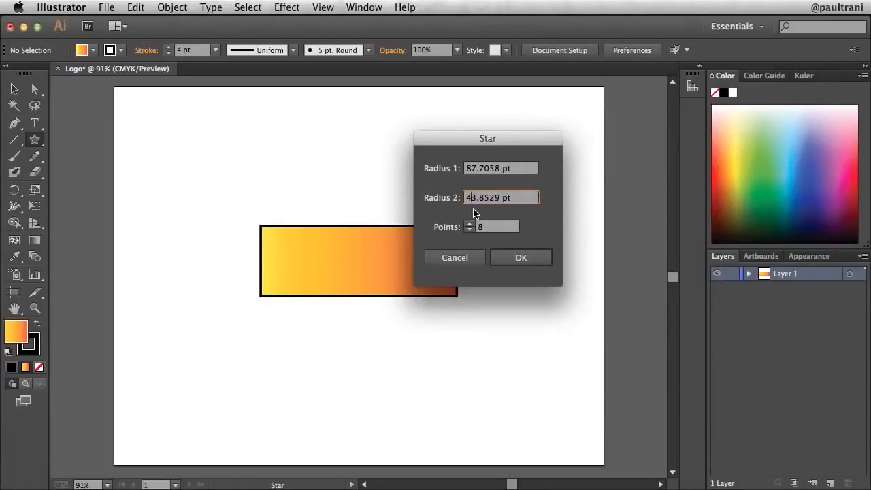
pyautogui.press('BackSpace')
pyautogui.write('6')
pyautogui.click(511, 258)
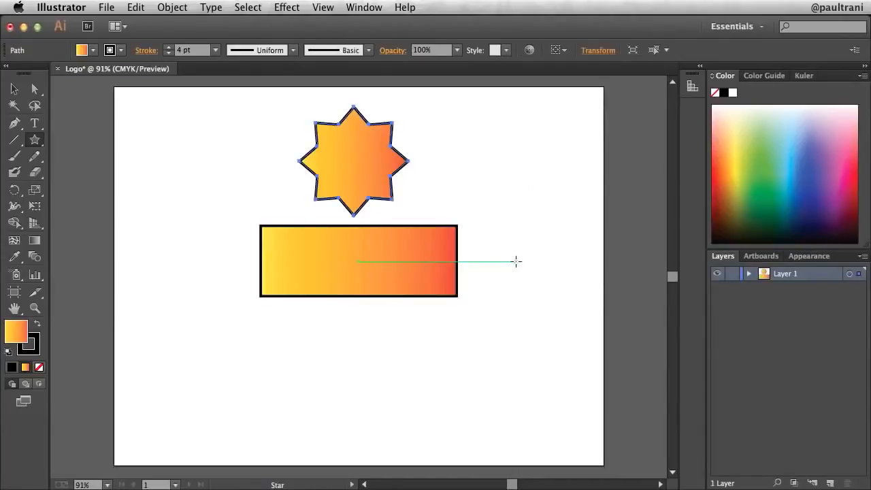
# Move the 8-point star onto the bar's right end and shrink it proportionally to about the bar's height.
pyautogui.click(14, 88)
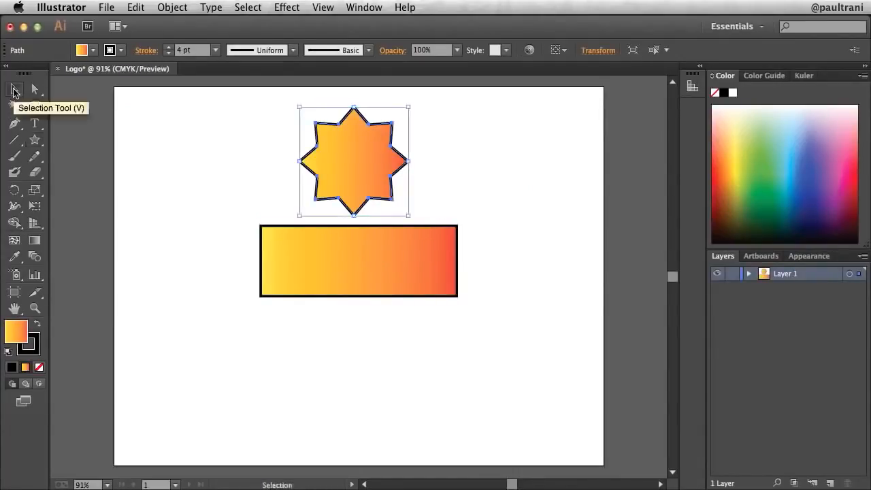
pyautogui.moveTo(346, 142); pyautogui.dragTo(448, 253)
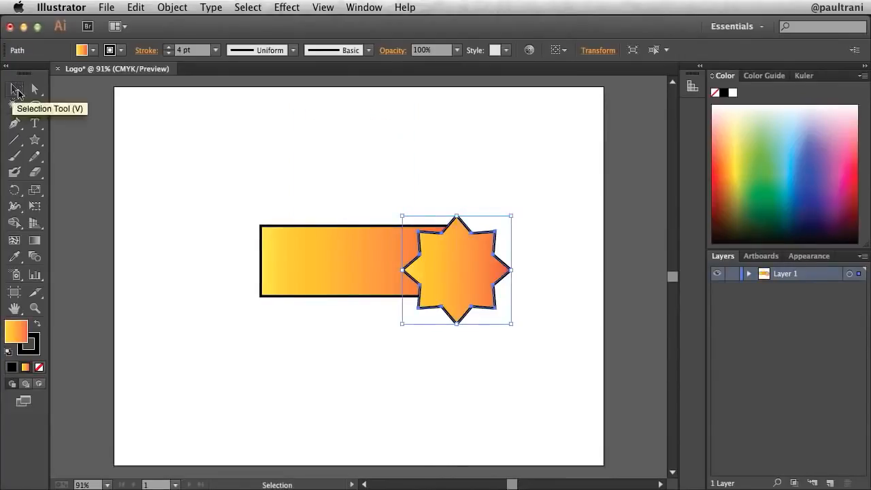
pyautogui.moveTo(402, 323); pyautogui.dragTo(426, 231)
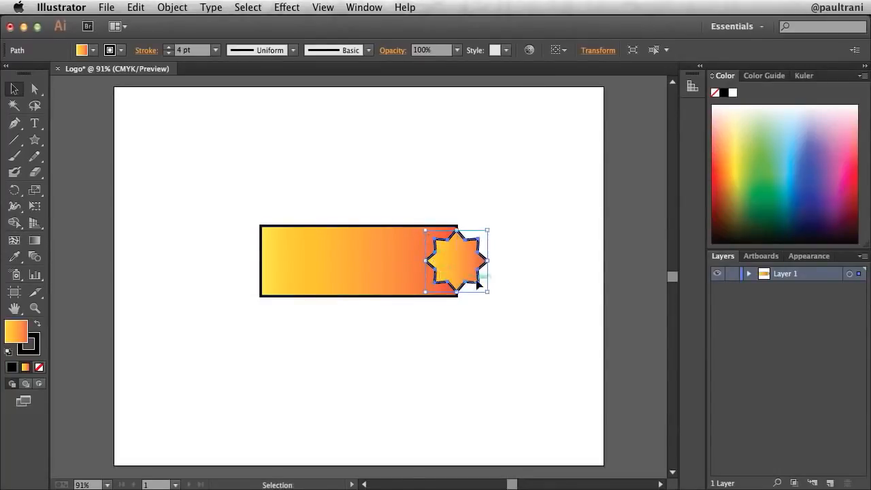
pyautogui.moveTo(486, 292); pyautogui.dragTo(491, 294)
pyautogui.moveTo(426, 232); pyautogui.dragTo(422, 228)
pyautogui.click(344, 170)
# Copy and paste the small star, and center the duplicate on the bar's left edge.
pyautogui.click(458, 265)
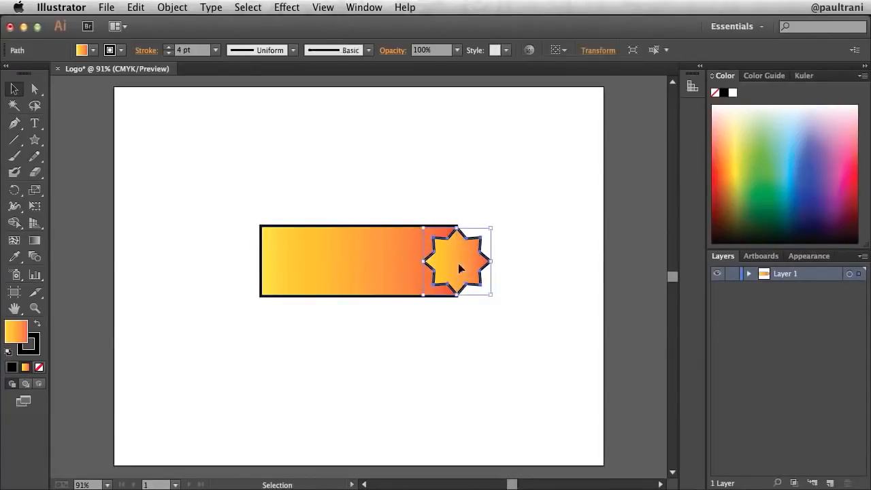
pyautogui.click(136, 7)
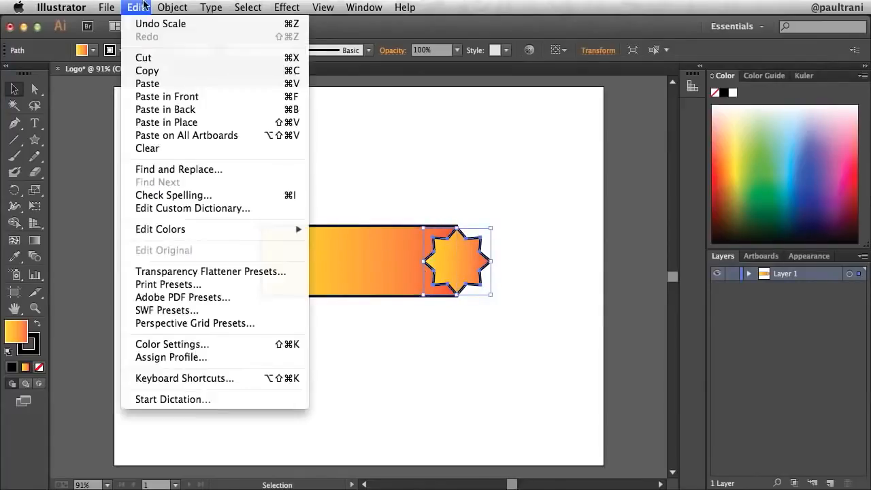
pyautogui.click(143, 73)
pyautogui.click(136, 7)
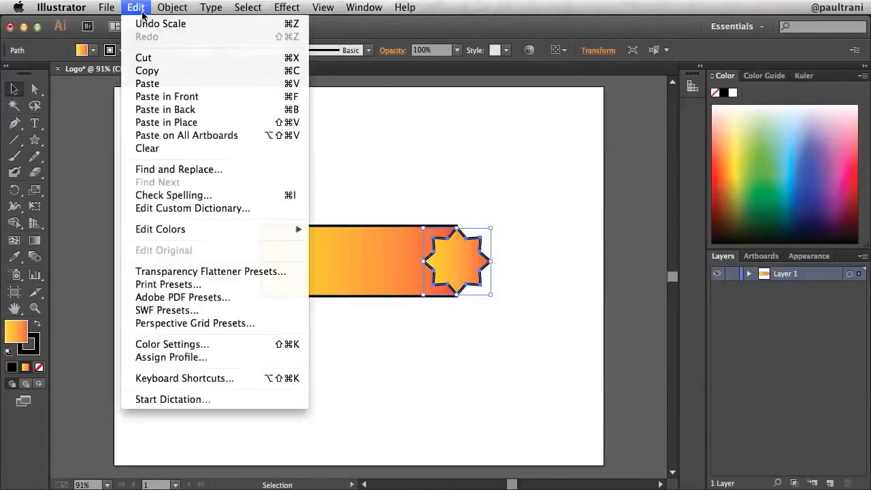
pyautogui.click(142, 87)
pyautogui.moveTo(347, 280); pyautogui.dragTo(251, 265)
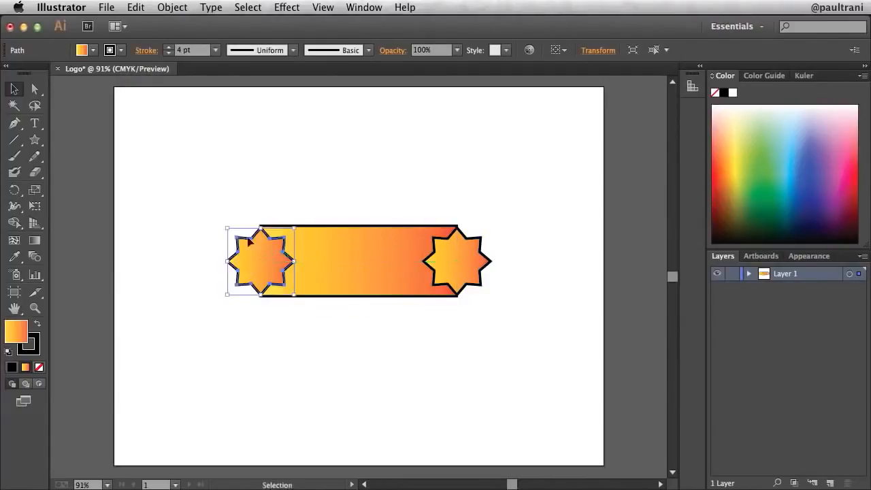
pyautogui.click(245, 162)
# Create a 12-point star with the same radii and place it over the middle of the bar.
pyautogui.click(30, 142)
pyautogui.click(361, 165)
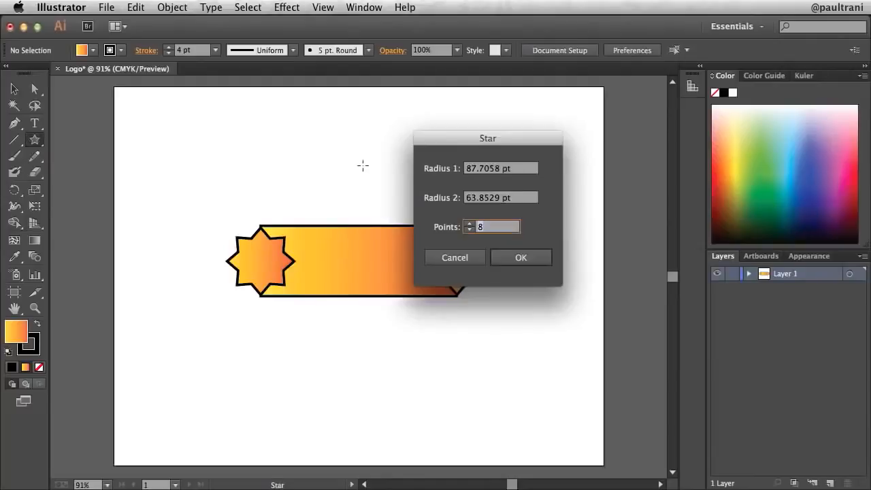
pyautogui.write('1')
pyautogui.press('Return')
pyautogui.click(14, 89)
pyautogui.moveTo(342, 172); pyautogui.dragTo(346, 270)
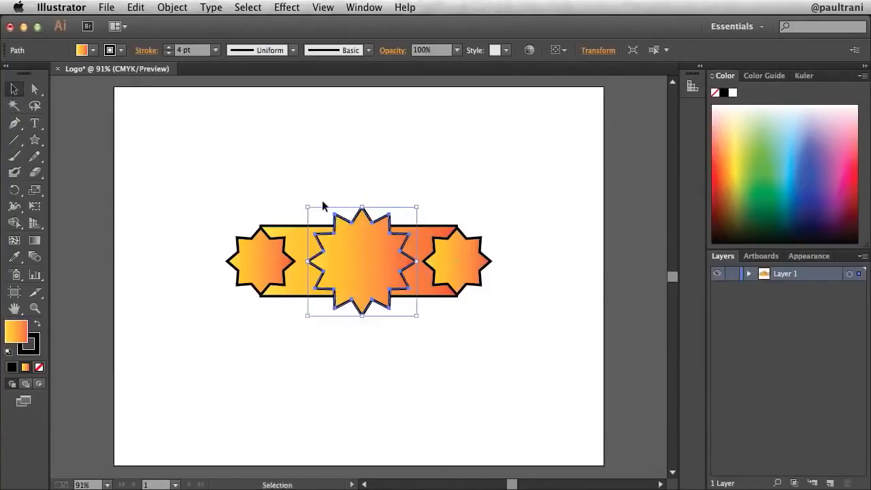
pyautogui.click(315, 156)
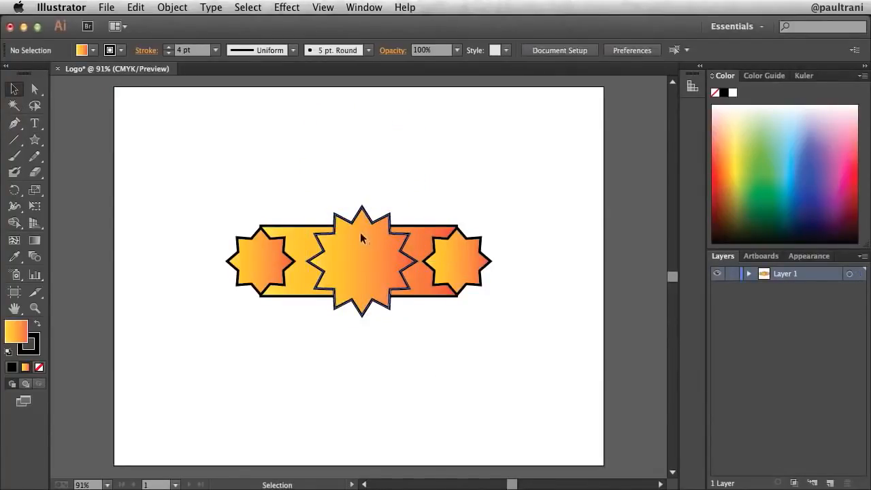
# Enlarge the 12-point star until it spans the gap between the two small stars, and center it on the bar.
pyautogui.click(332, 244)
pyautogui.moveTo(307, 208); pyautogui.dragTo(292, 189)
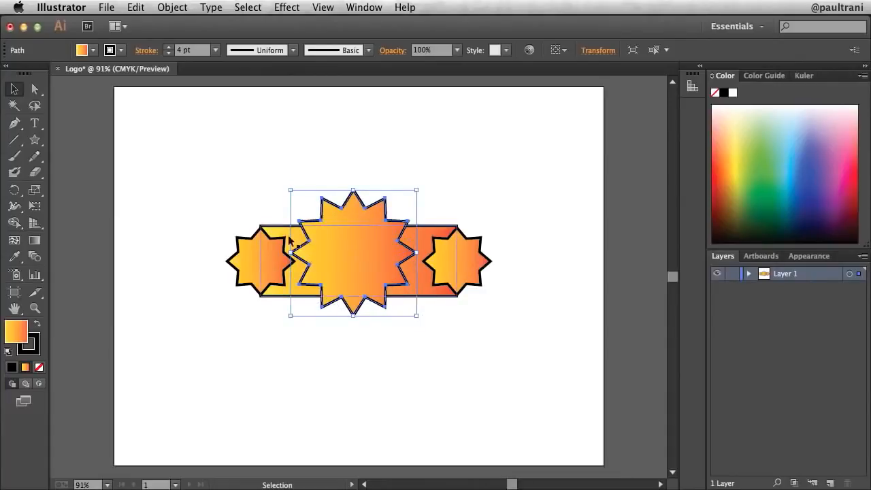
pyautogui.moveTo(322, 255); pyautogui.dragTo(326, 263)
pyautogui.click(261, 139)
pyautogui.moveTo(311, 253); pyautogui.dragTo(329, 262)
pyautogui.click(262, 145)
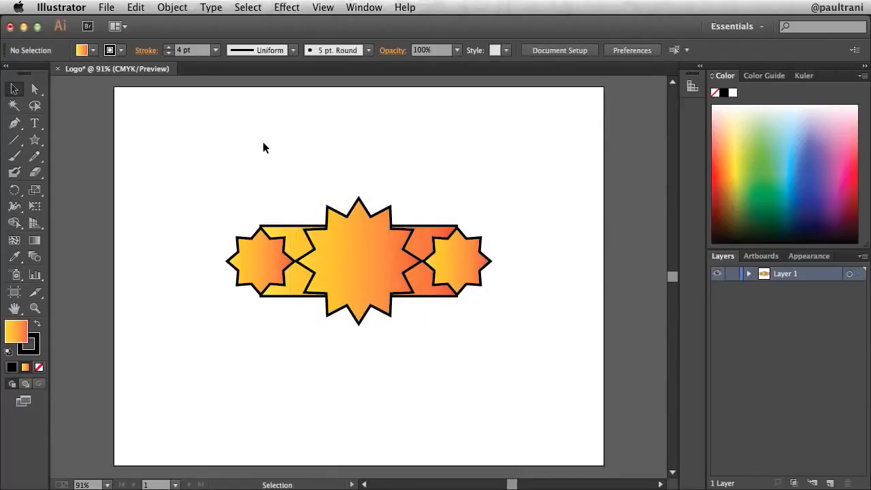
# Merge the rectangle and the three overlapping stars into a single shape with the Pathfinder Unite operation.
pyautogui.moveTo(190, 168); pyautogui.dragTo(546, 353)
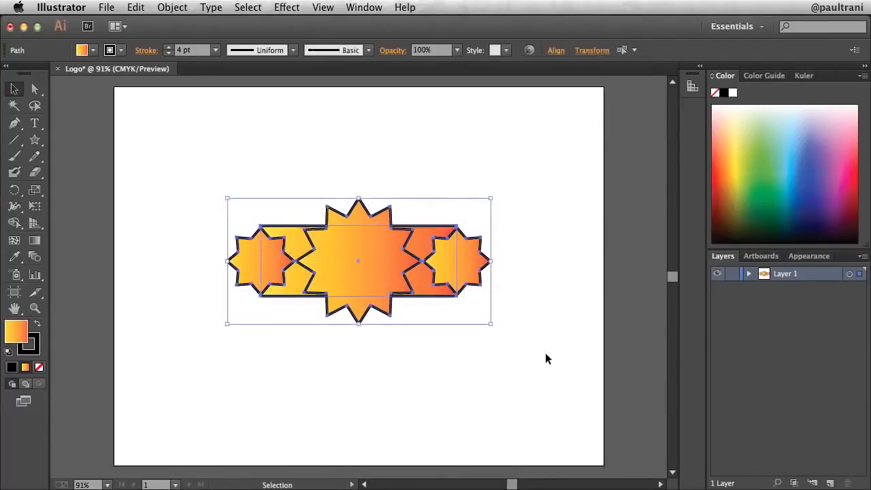
pyautogui.click(355, 369)
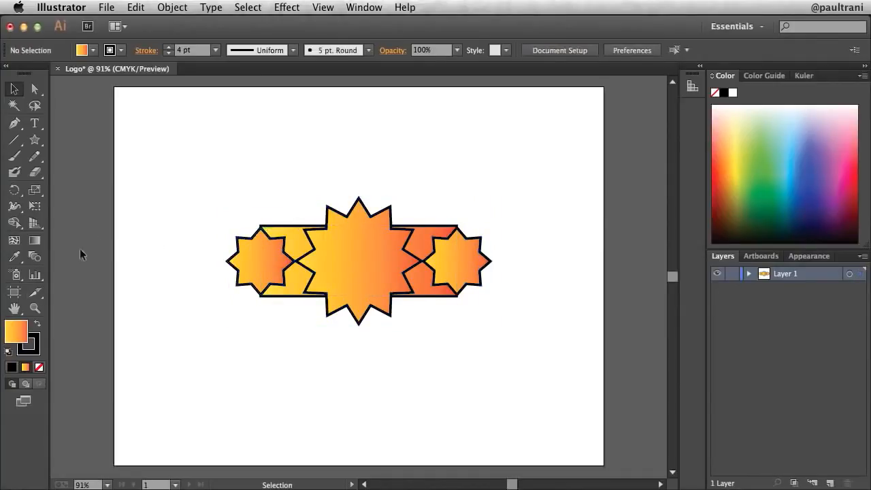
pyautogui.click(33, 307)
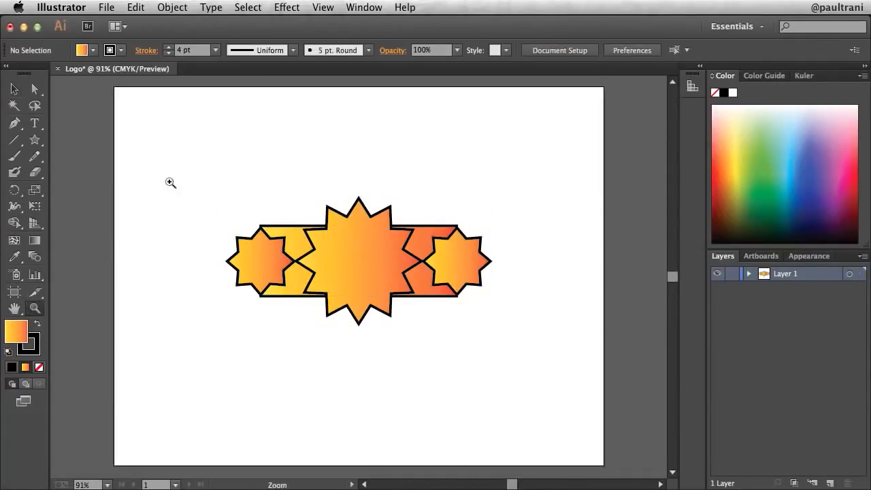
pyautogui.moveTo(201, 191); pyautogui.dragTo(506, 335)
pyautogui.click(14, 89)
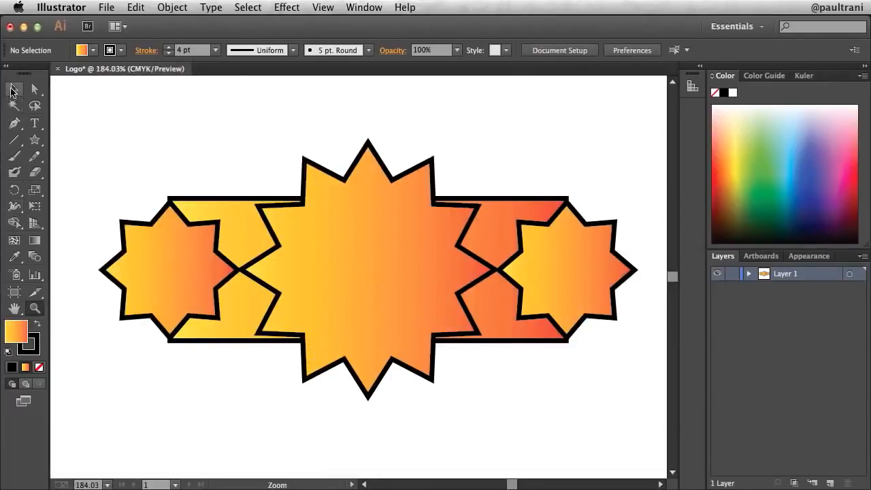
pyautogui.click(192, 311)
pyautogui.click(338, 279)
pyautogui.moveTo(142, 129); pyautogui.dragTo(560, 416)
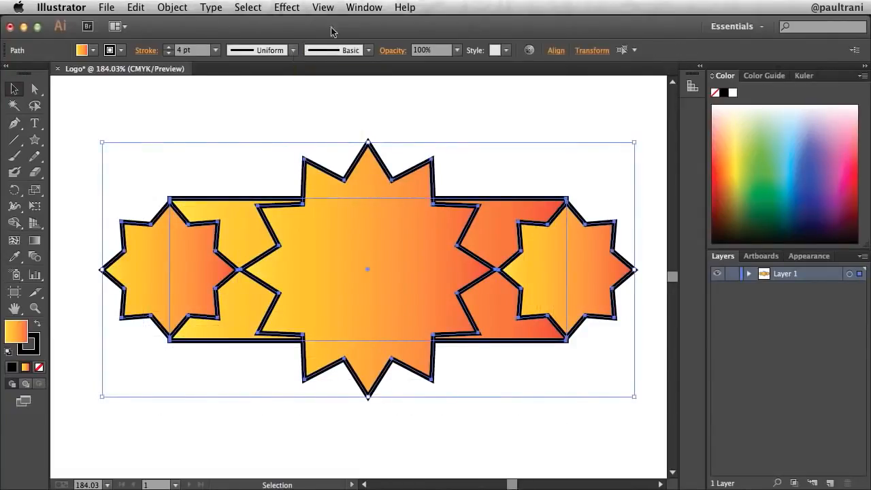
pyautogui.click(363, 7)
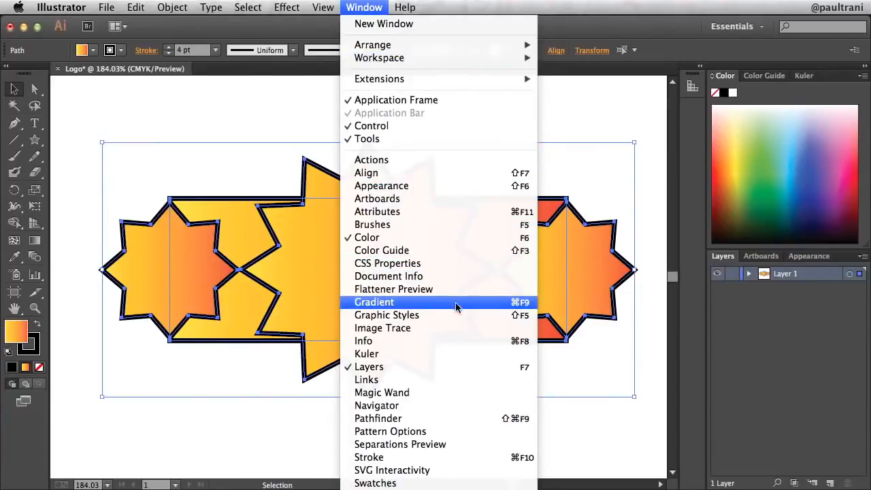
pyautogui.click(434, 420)
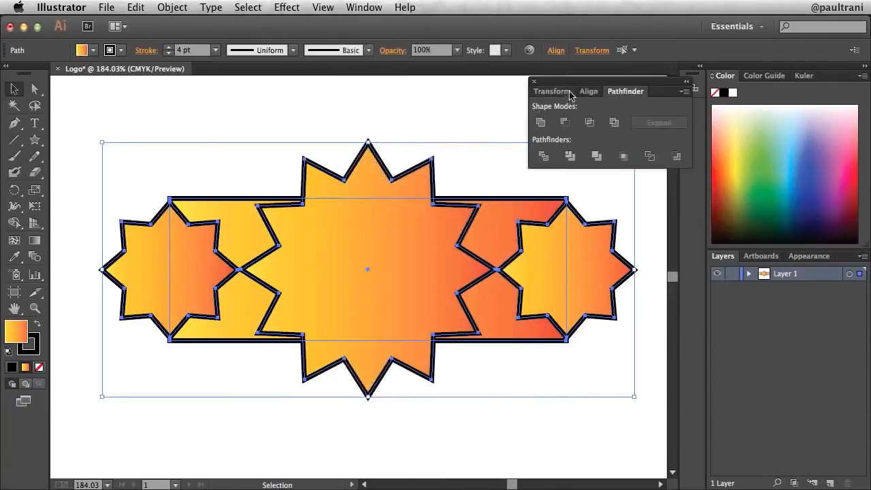
pyautogui.moveTo(569, 81); pyautogui.dragTo(540, 83)
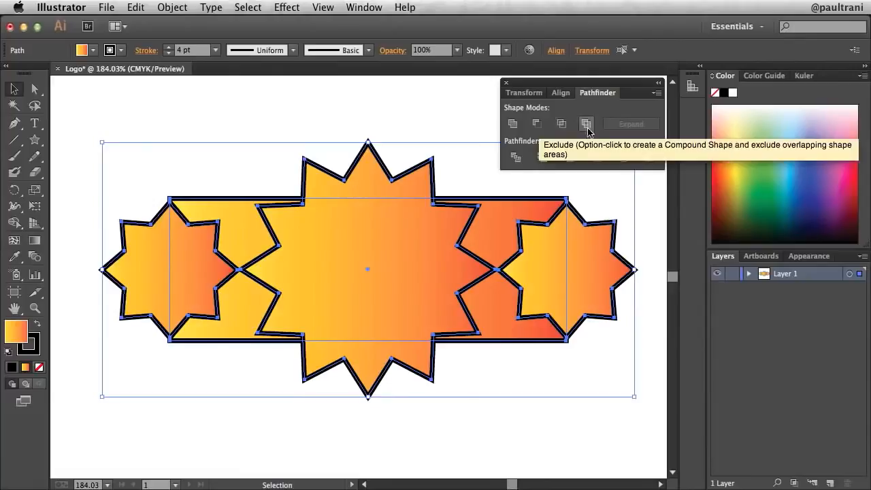
pyautogui.click(511, 125)
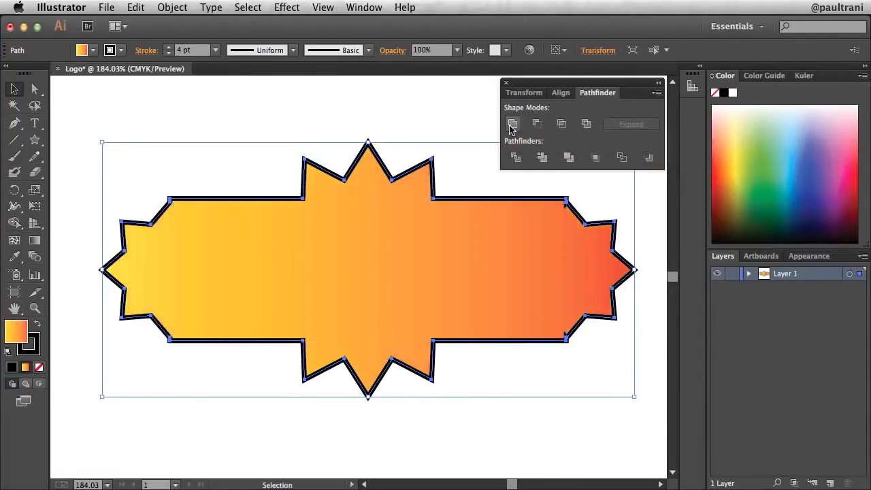
pyautogui.click(507, 83)
pyautogui.click(79, 115)
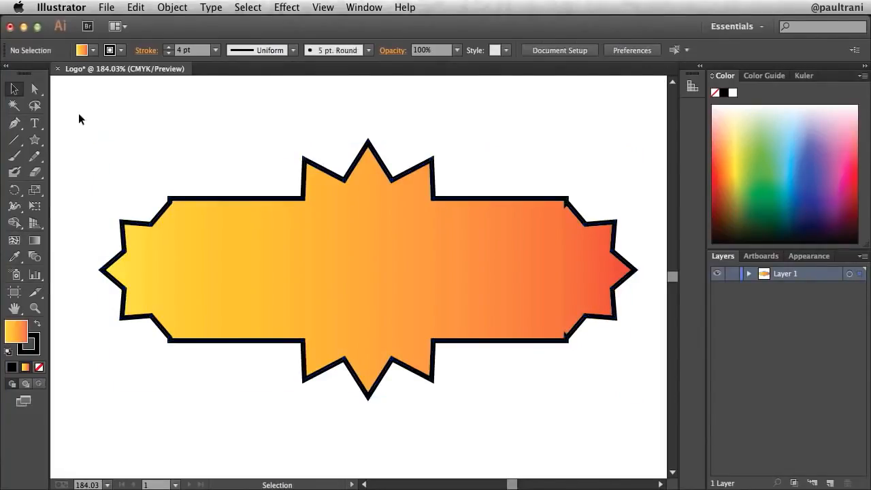
# Pull the stray anchor point at the merged shape's upper-right corner outward to about X 568.75 pt, Y 222.38 pt, forming a spike.
pyautogui.click(34, 308)
pyautogui.moveTo(553, 181); pyautogui.dragTo(576, 211)
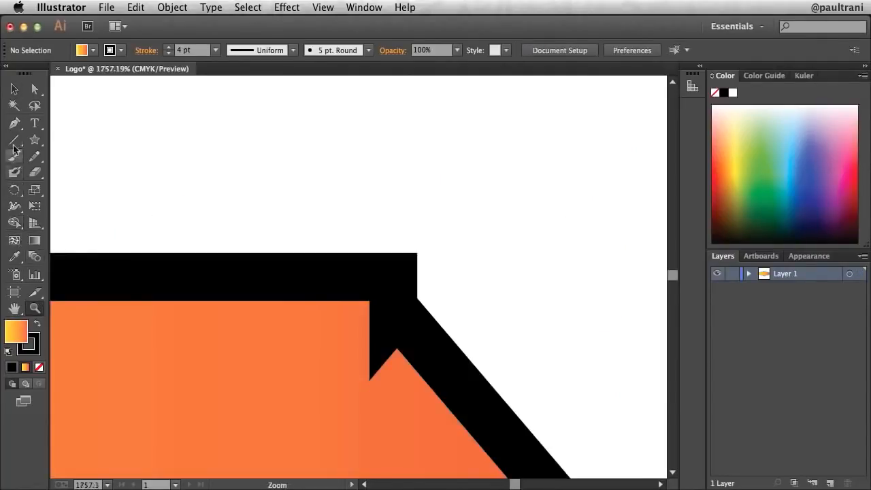
pyautogui.click(14, 88)
pyautogui.moveTo(243, 189); pyautogui.dragTo(292, 312)
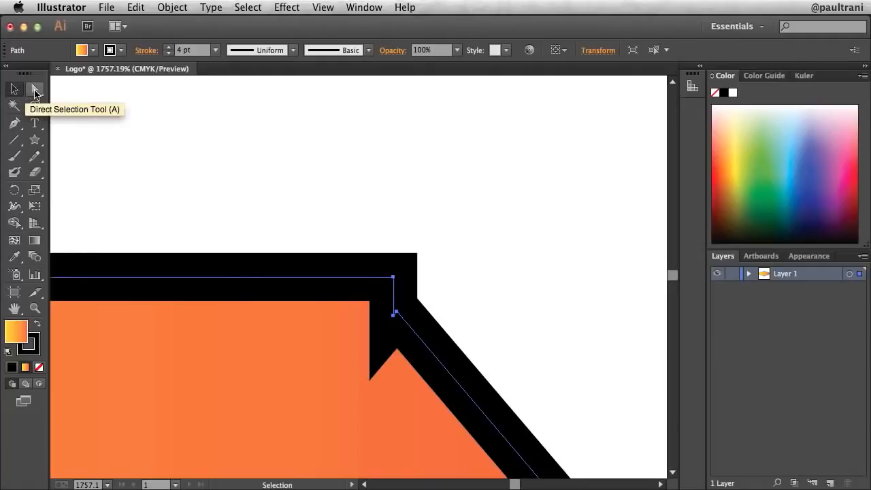
pyautogui.click(36, 91)
pyautogui.click(240, 187)
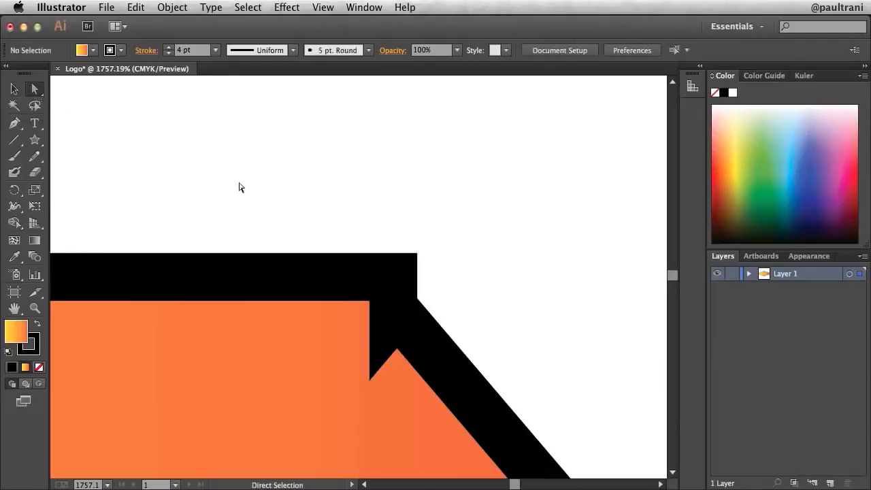
pyautogui.click(353, 278)
pyautogui.moveTo(396, 312); pyautogui.dragTo(569, 263)
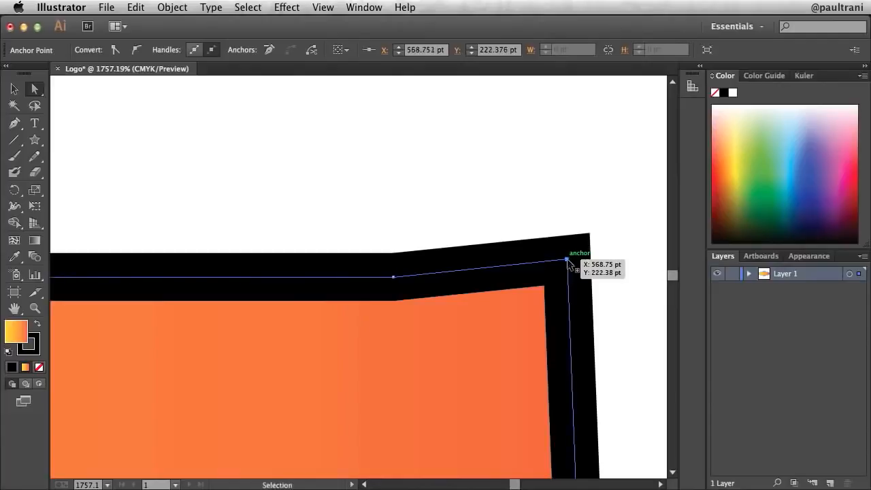
# Refine the tip of the upper-right spike, extending it up and outward, and nudging it slightly back toward the shape.
pyautogui.press('super+minus')
pyautogui.press('super+minus')
pyautogui.press('super+minus')
pyautogui.press('super+minus')
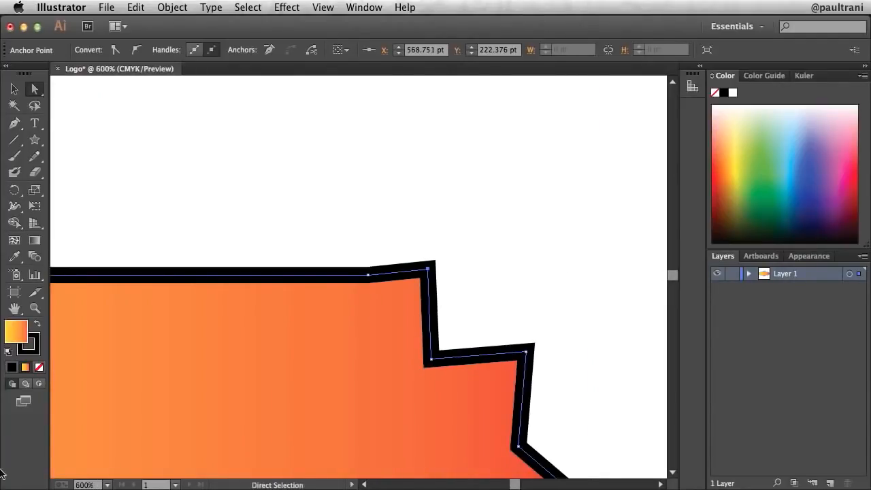
pyautogui.moveTo(156, 358); pyautogui.dragTo(208, 226)
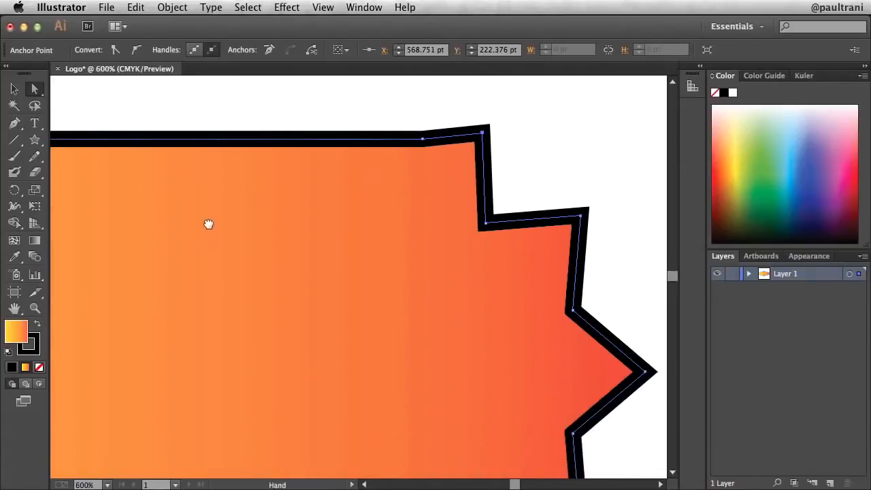
pyautogui.click(476, 123)
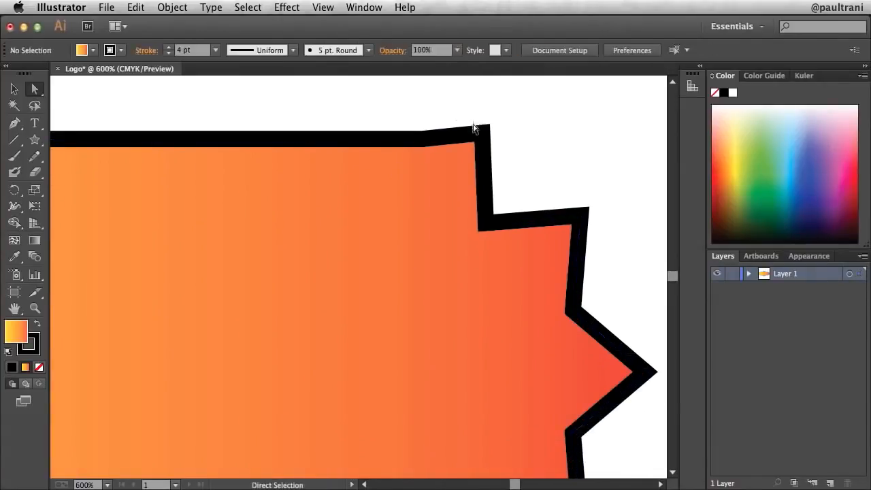
pyautogui.moveTo(481, 131); pyautogui.dragTo(514, 109)
pyautogui.press('super+minus')
pyautogui.press('super+minus')
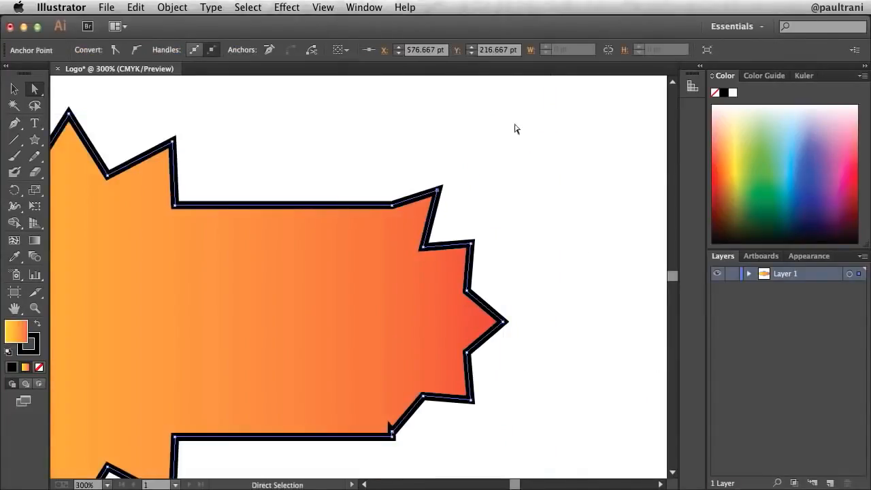
pyautogui.moveTo(438, 190)
pyautogui.mouseDown()
pyautogui.moveTo(415, 216)
pyautogui.moveTo(429, 194)
pyautogui.mouseUp()
pyautogui.click(425, 176)
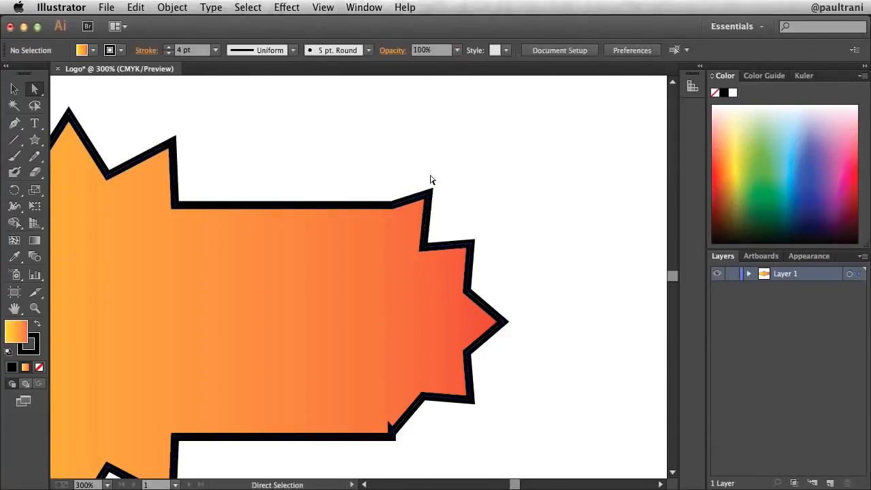
# Form a matching lower-right spike with its tip at about X 579 pt, Y 342.667 pt, and smooth the notch beside it.
pyautogui.moveTo(393, 434); pyautogui.dragTo(434, 436)
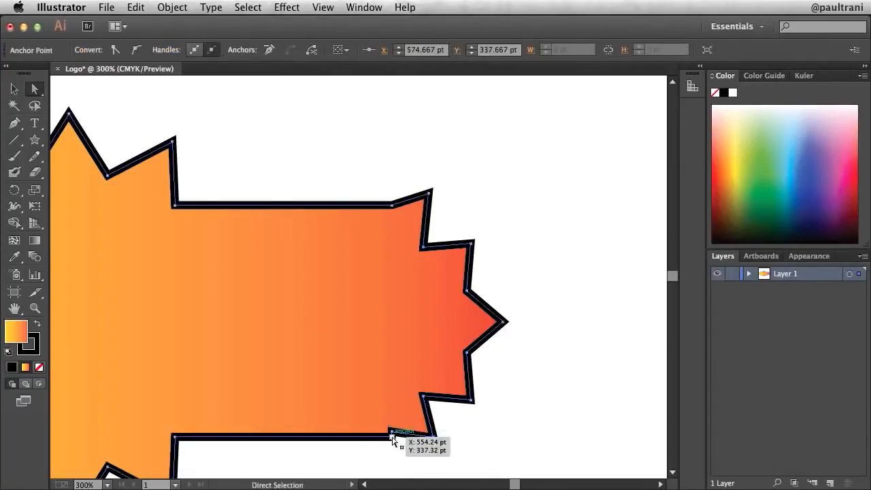
pyautogui.click(392, 435)
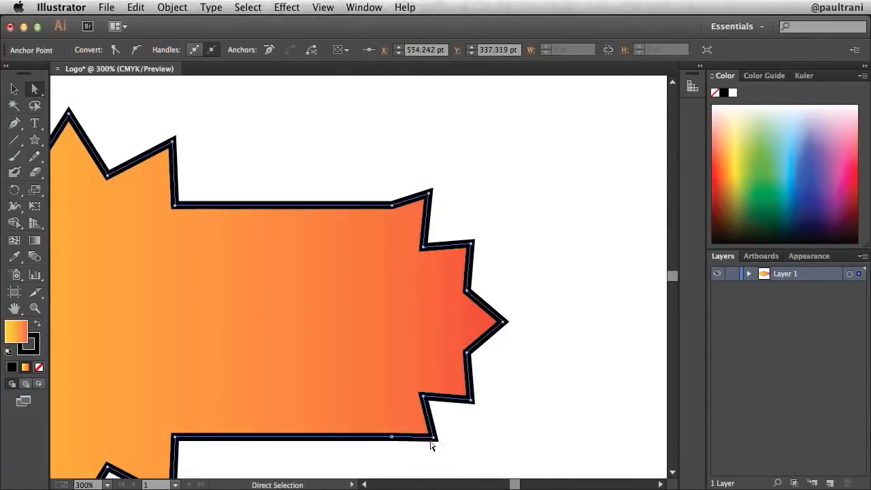
pyautogui.moveTo(430, 440); pyautogui.dragTo(445, 454)
# Pull the upper and lower corner anchor points at the shape's left end outward into two spikes.
pyautogui.hscroll(-10, 365, 389)
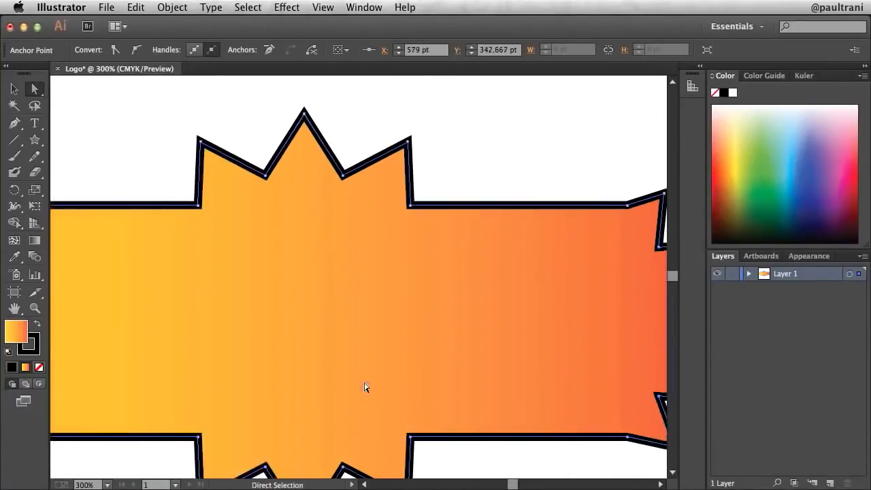
pyautogui.hscroll(2, 365, 388)
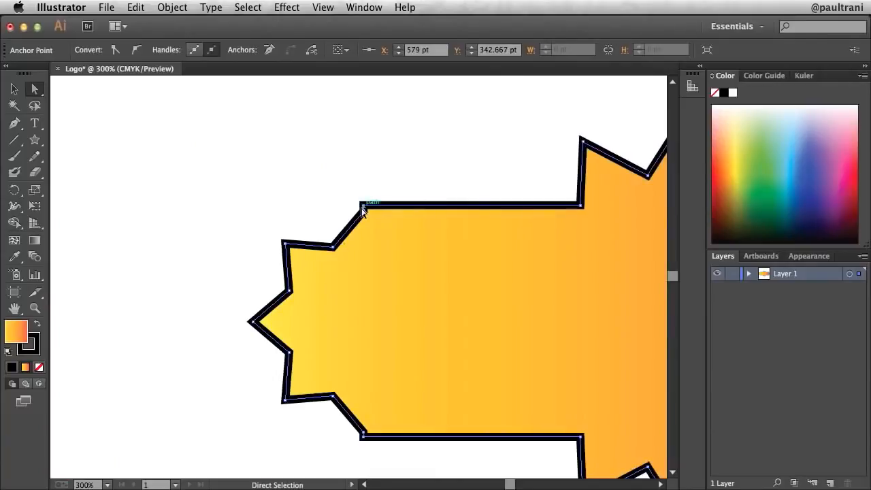
pyautogui.moveTo(361, 203); pyautogui.dragTo(325, 195)
pyautogui.moveTo(362, 434); pyautogui.dragTo(323, 459)
pyautogui.click(218, 278)
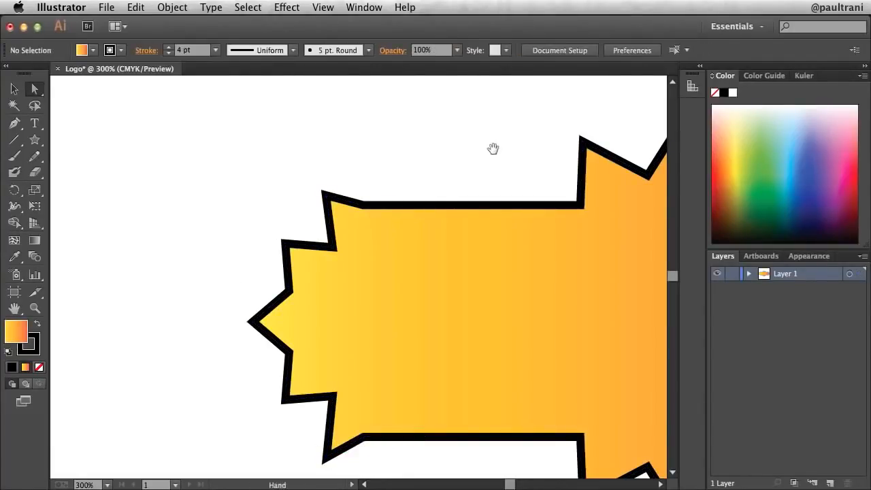
# Move the tip of the lower-right spike slightly downward to balance it with the other spikes.
pyautogui.moveTo(489, 149); pyautogui.dragTo(477, 150)
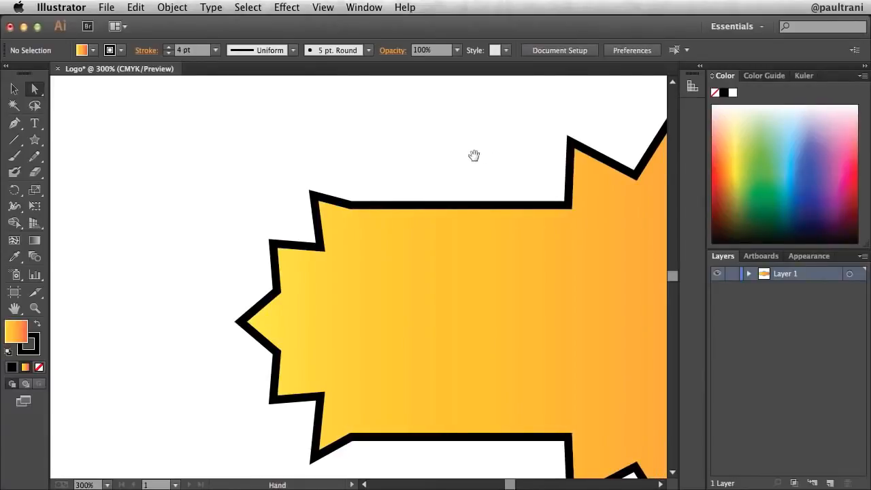
pyautogui.moveTo(517, 165); pyautogui.dragTo(213, 125)
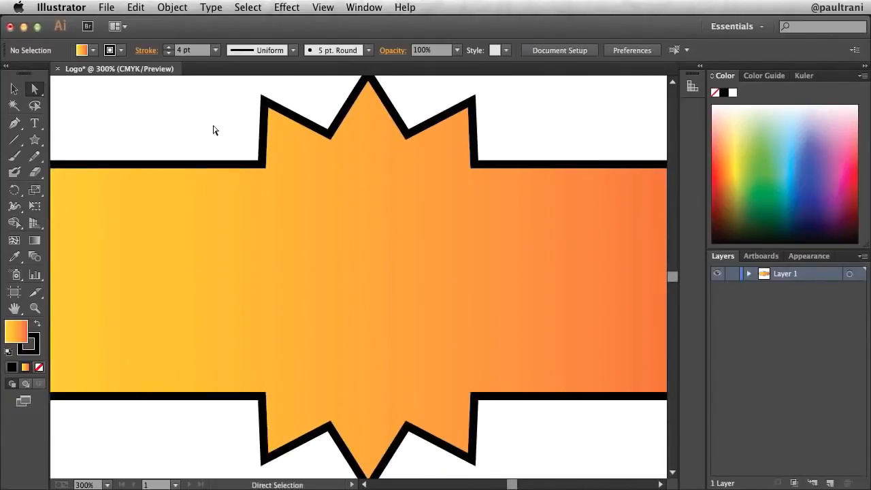
pyautogui.press('super+minus')
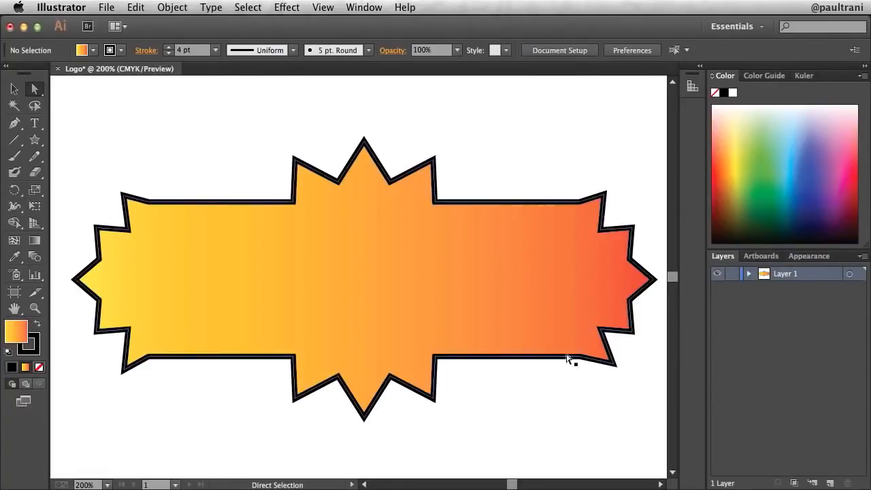
pyautogui.click(612, 364)
pyautogui.moveTo(614, 364); pyautogui.dragTo(612, 377)
pyautogui.click(178, 176)
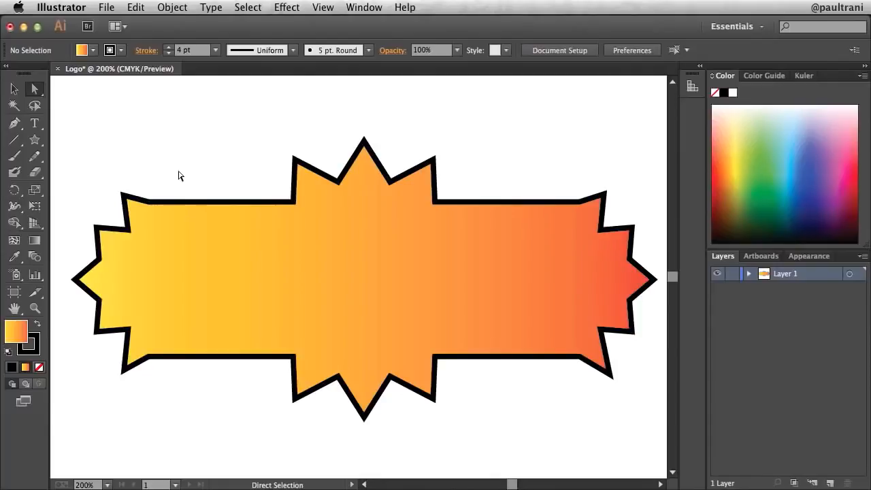
# Shift the four inner notch anchor points beside the corner spikes outward, toward the shape's upper and lower edges.
pyautogui.moveTo(128, 329); pyautogui.dragTo(127, 336)
pyautogui.moveTo(128, 232); pyautogui.dragTo(127, 220)
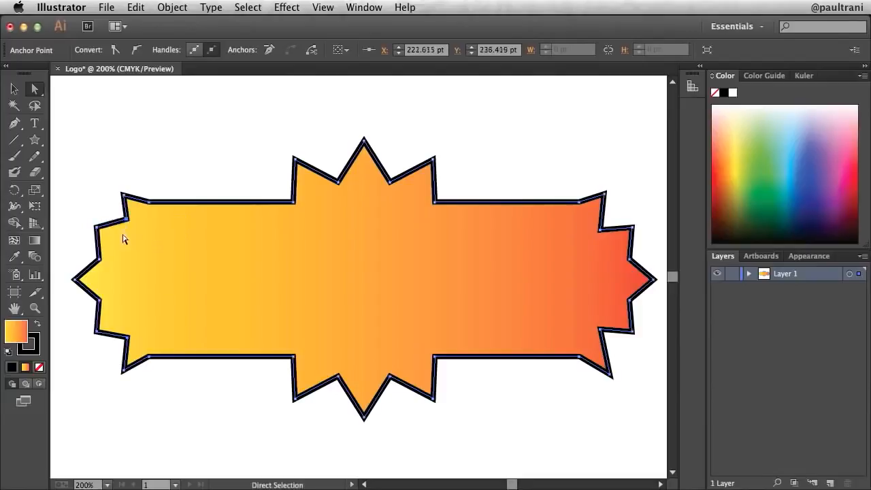
pyautogui.moveTo(598, 230); pyautogui.dragTo(602, 219)
pyautogui.moveTo(599, 329); pyautogui.dragTo(601, 344)
pyautogui.click(524, 166)
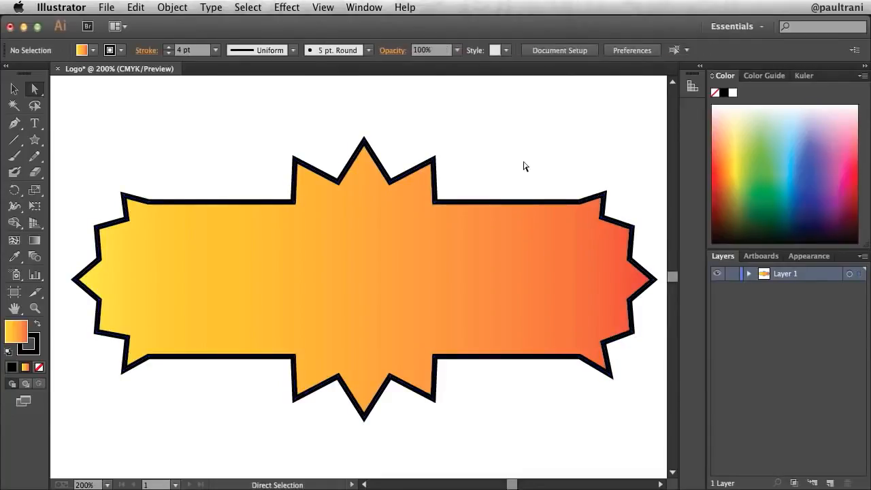
# Save the document as Logo.ai on the Desktop in Adobe Illustrator format, version Illustrator CC (17.0), and return to the Selection tool.
pyautogui.click(112, 7)
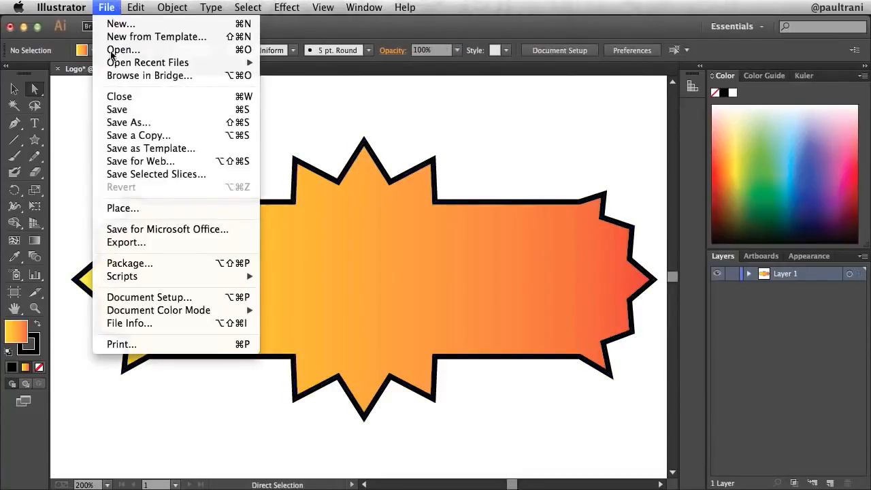
pyautogui.click(119, 121)
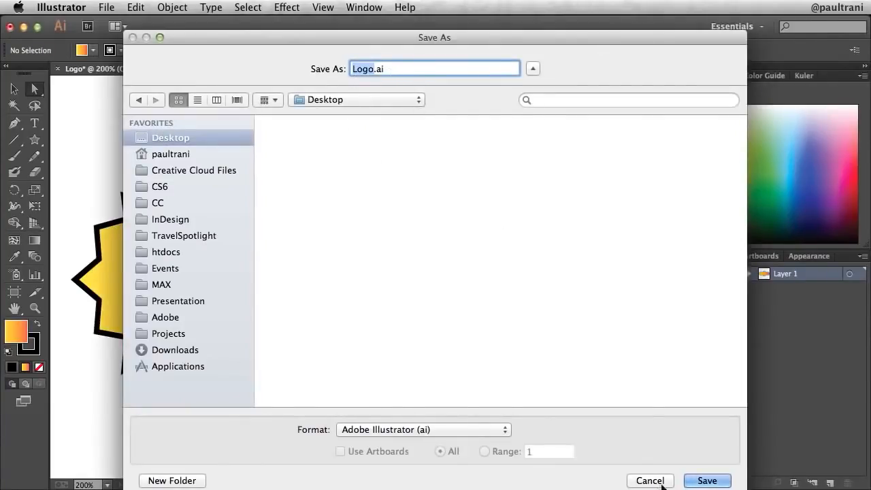
pyautogui.click(706, 481)
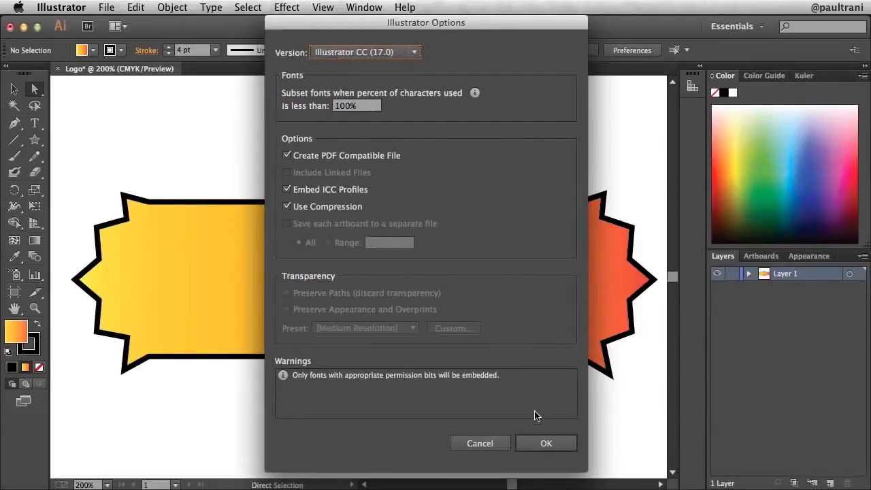
pyautogui.click(543, 444)
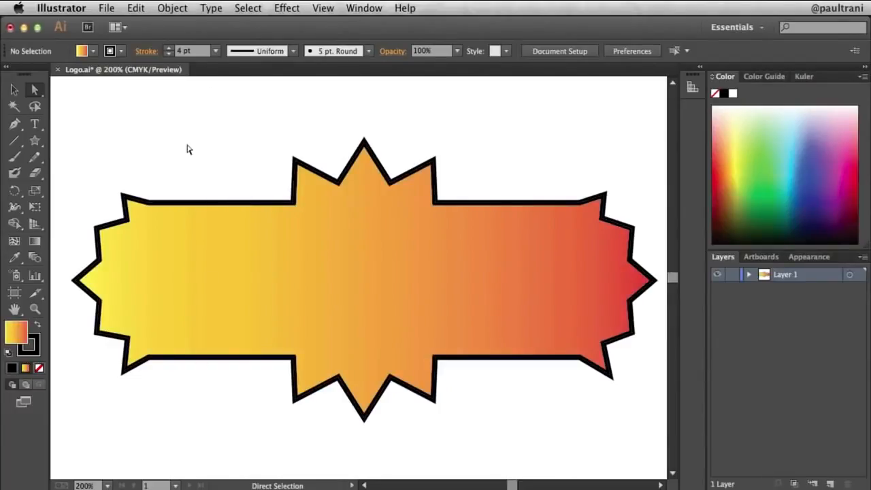
pyautogui.click(11, 90)
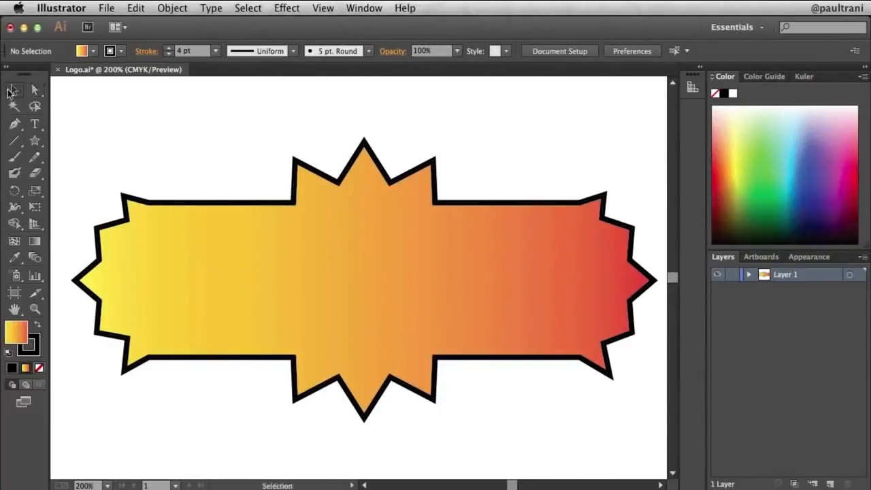
# Select the badge and try several swatches as its fill, ending on a solid light orange.
pyautogui.click(276, 288)
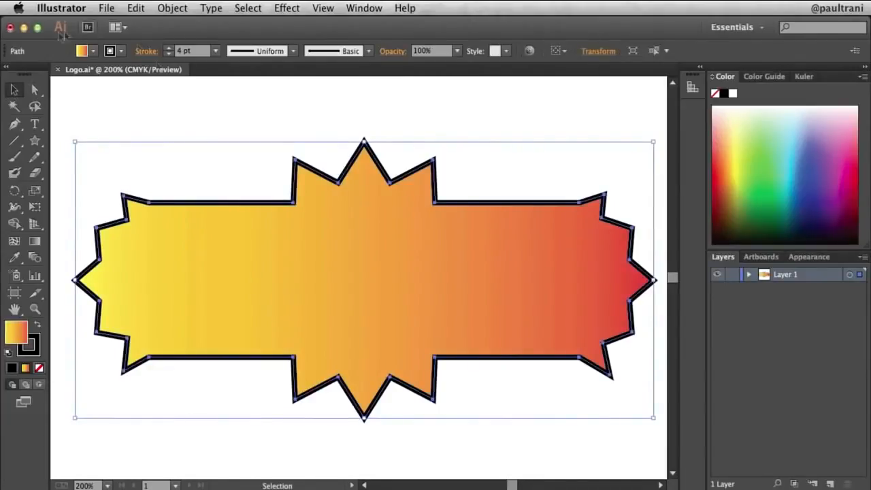
pyautogui.click(93, 52)
pyautogui.click(93, 55)
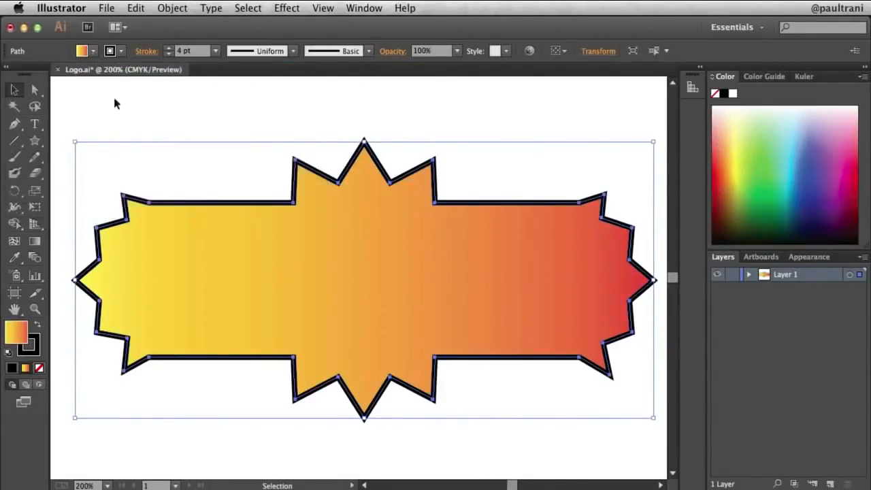
pyautogui.click(93, 52)
pyautogui.click(147, 84)
pyautogui.moveTo(204, 84); pyautogui.dragTo(179, 97)
pyautogui.click(109, 82)
pyautogui.click(91, 82)
pyautogui.click(163, 83)
pyautogui.click(262, 80)
pyautogui.click(344, 40)
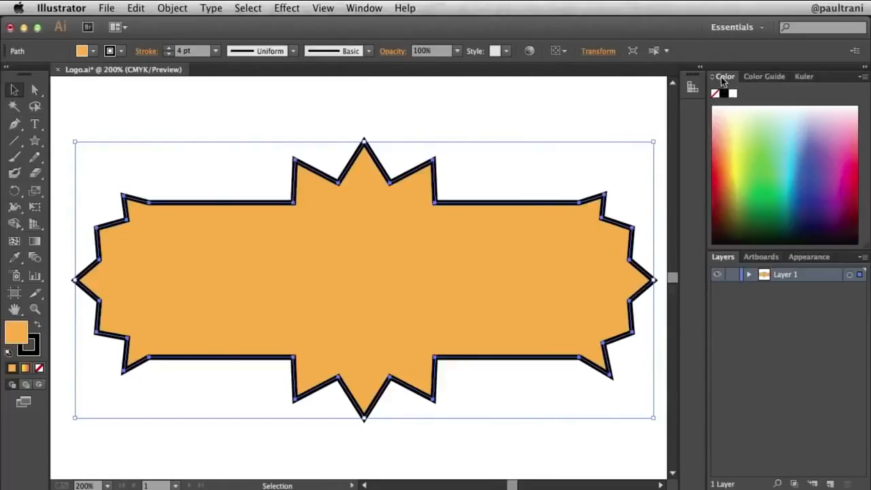
# Fill the badge with a solid red-orange picked from the color spectrum.
pyautogui.click(365, 9)
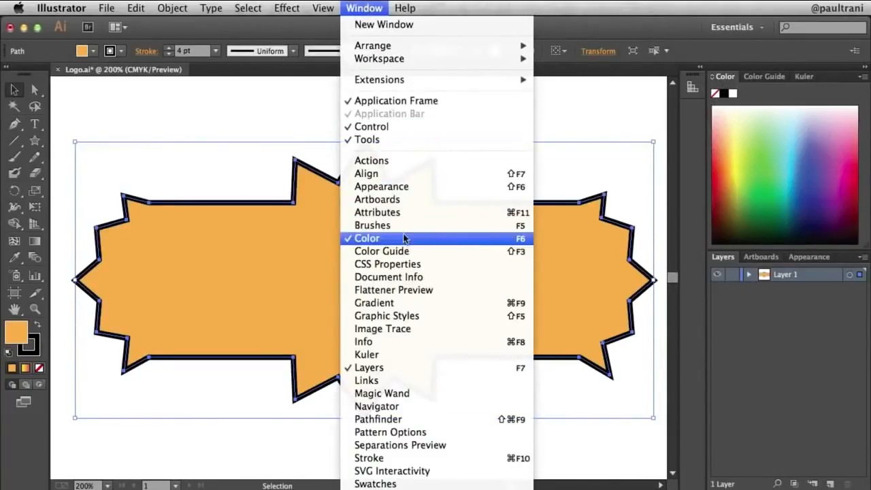
pyautogui.click(797, 191)
pyautogui.moveTo(798, 179); pyautogui.dragTo(725, 173)
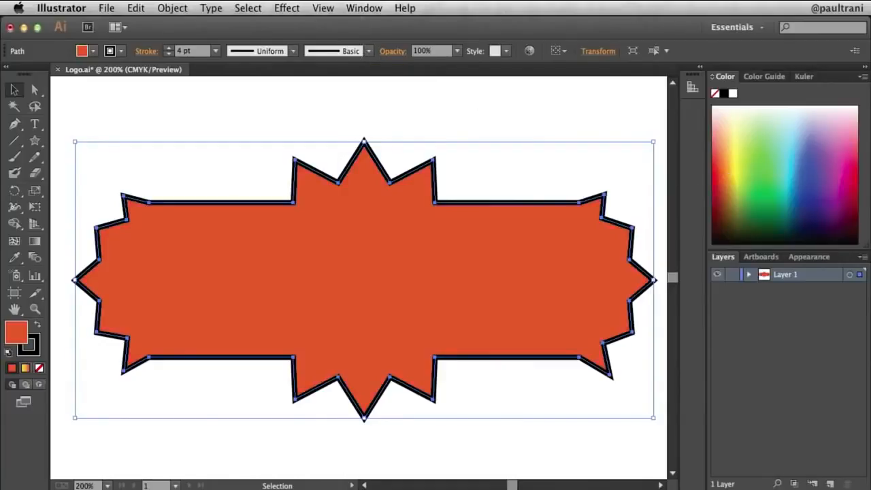
# Bring up the gradient settings beside the badge and apply a Linear gradient to its fill.
pyautogui.click(363, 8)
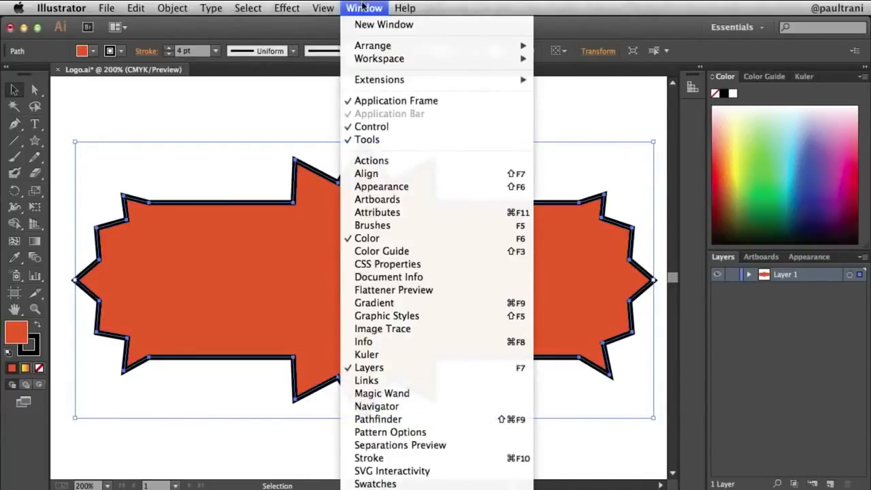
pyautogui.click(418, 303)
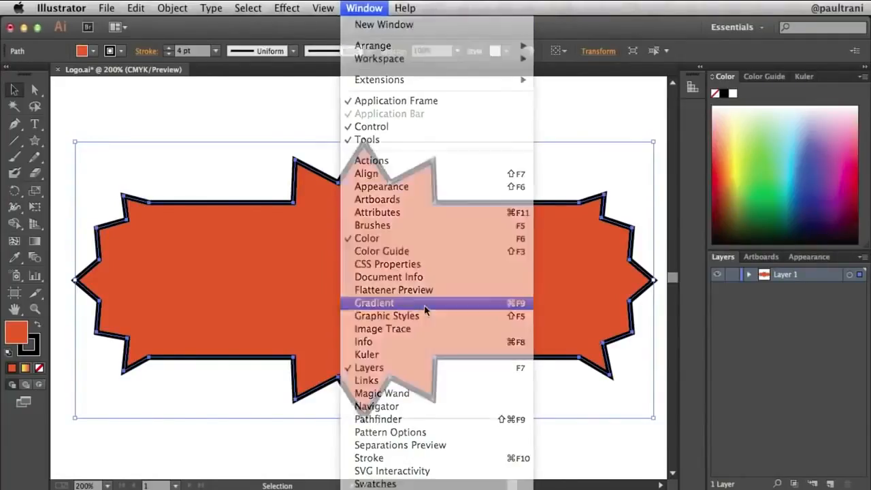
pyautogui.moveTo(236, 257); pyautogui.dragTo(530, 89)
pyautogui.click(578, 114)
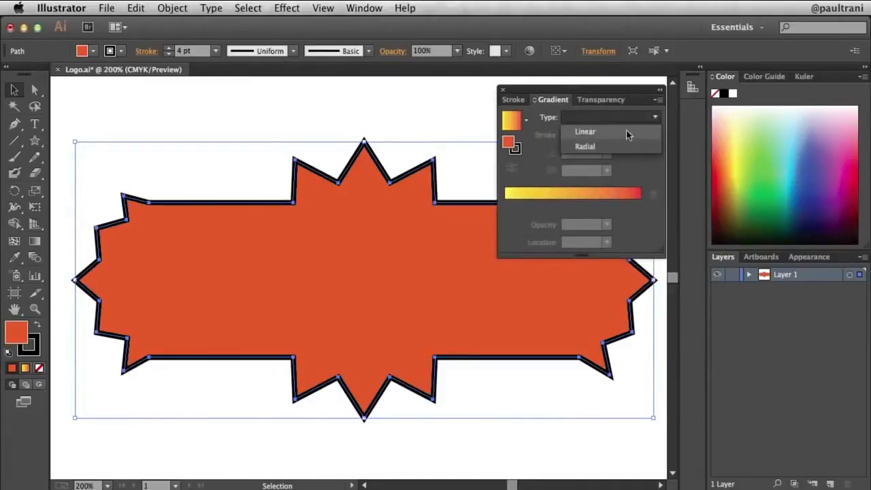
pyautogui.click(625, 131)
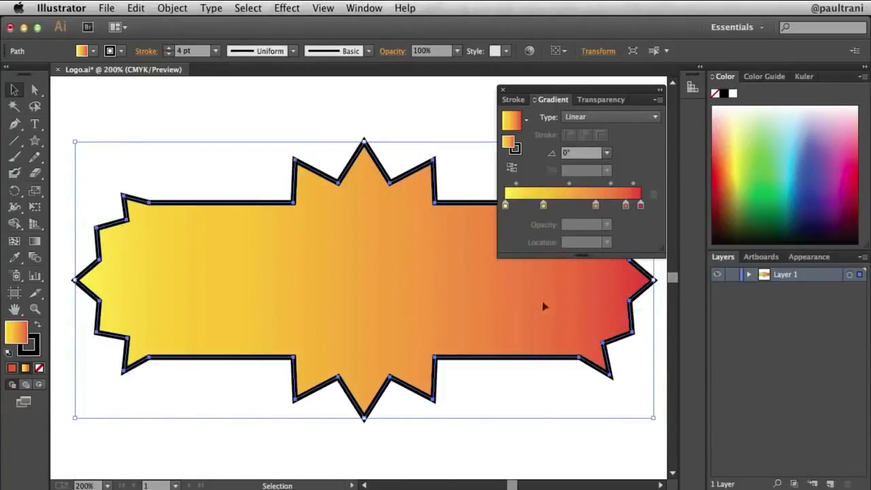
# Using the Gradient tool, shift the second yellow color stop to 32.01% and remove it from the badge's gradient.
pyautogui.click(36, 245)
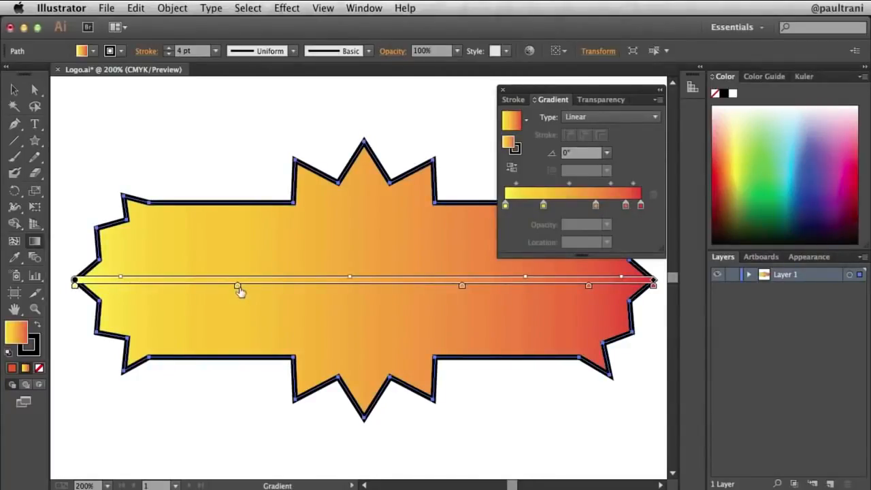
pyautogui.moveTo(238, 288)
pyautogui.mouseDown()
pyautogui.moveTo(371, 290)
pyautogui.moveTo(243, 290)
pyautogui.moveTo(253, 291)
pyautogui.mouseUp()
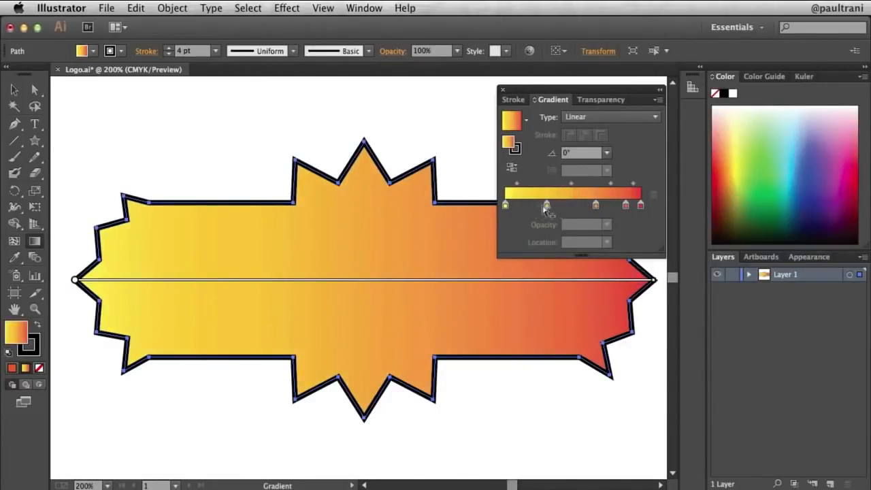
pyautogui.moveTo(549, 206)
pyautogui.mouseDown()
pyautogui.moveTo(577, 209)
pyautogui.moveTo(549, 207)
pyautogui.mouseUp()
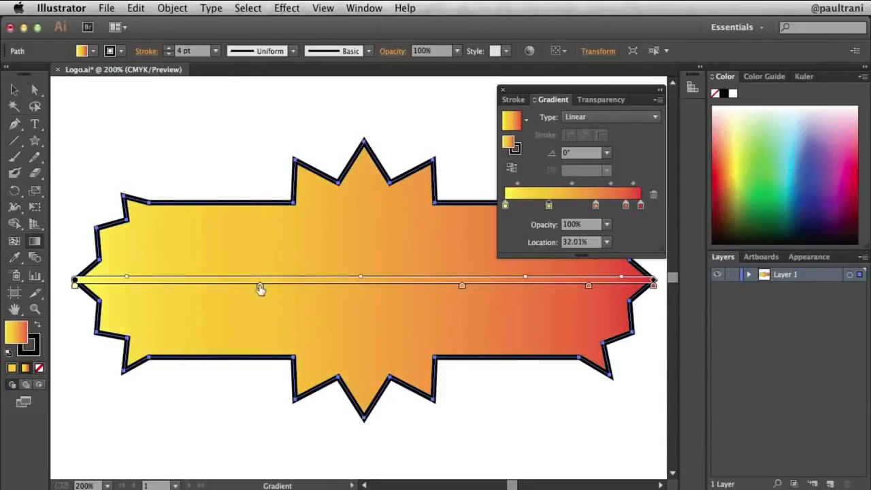
pyautogui.moveTo(259, 287); pyautogui.dragTo(260, 400)
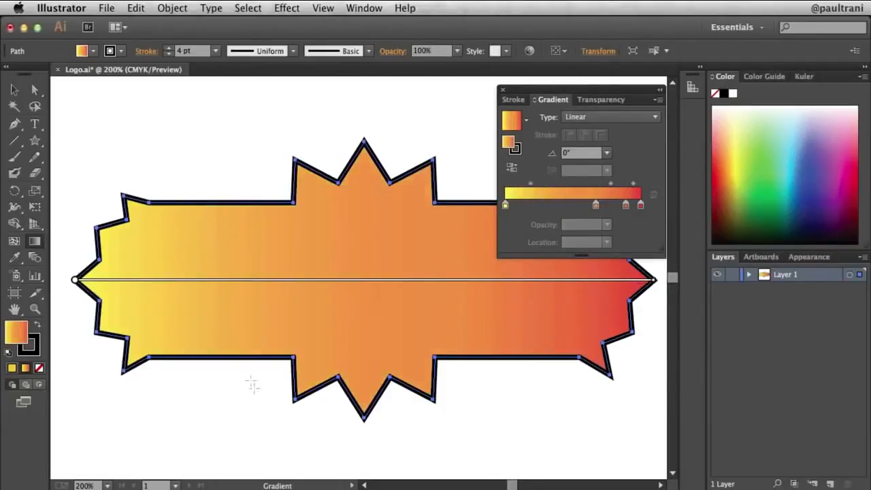
# Redraw the gradient diagonally from the badge's upper-left spike to its lower-right spike, at about -18.3°, and remove the middle orange stop.
pyautogui.moveTo(235, 278)
pyautogui.moveTo(144, 212)
pyautogui.mouseDown()
pyautogui.moveTo(418, 354)
pyautogui.moveTo(585, 354)
pyautogui.moveTo(604, 371)
pyautogui.mouseUp()
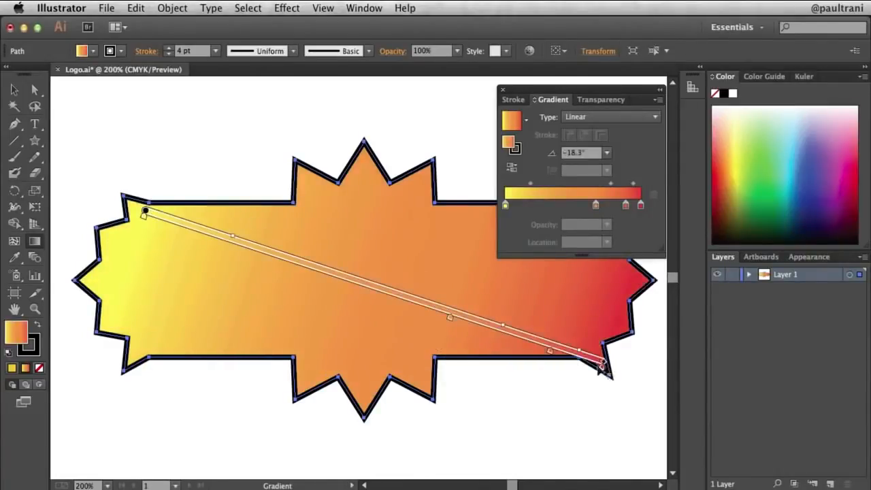
pyautogui.moveTo(443, 320)
pyautogui.moveTo(450, 322)
pyautogui.mouseDown()
pyautogui.moveTo(340, 311)
pyautogui.moveTo(349, 290)
pyautogui.moveTo(319, 348)
pyautogui.mouseUp()
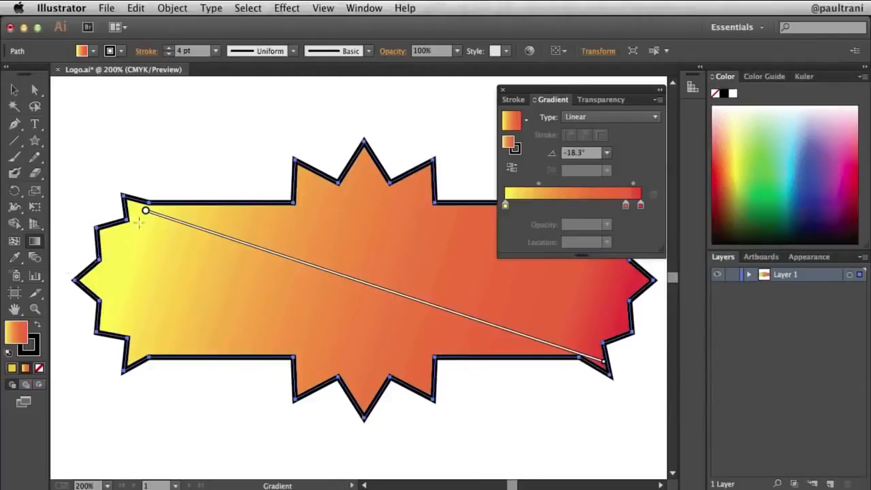
# Set the magenta value of the gradient's starting yellow stop to 23%.
pyautogui.moveTo(147, 218)
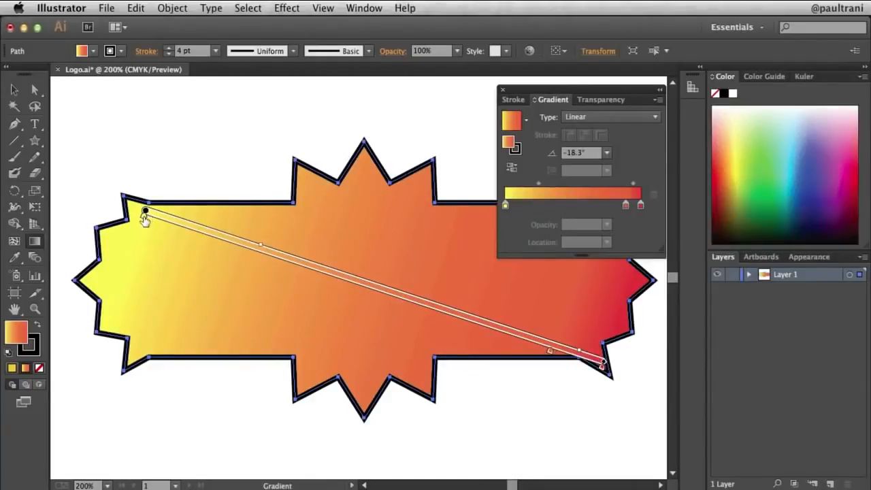
pyautogui.doubleClick(145, 215)
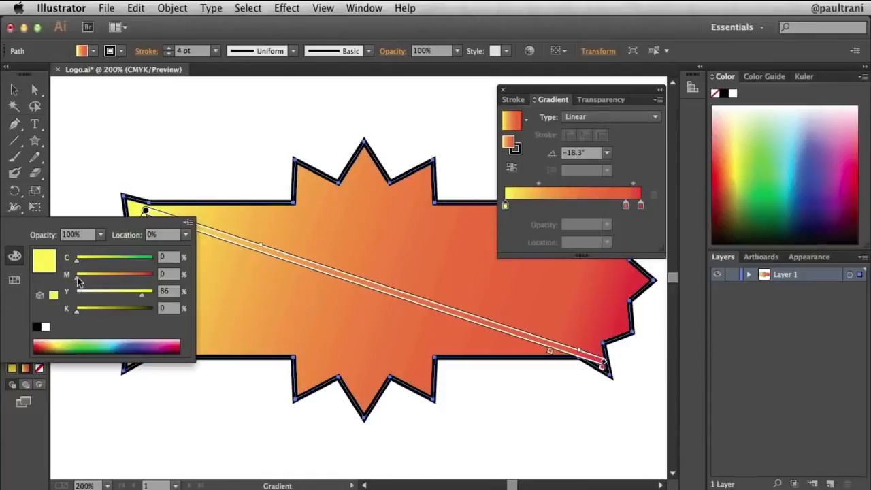
pyautogui.moveTo(76, 279); pyautogui.dragTo(93, 281)
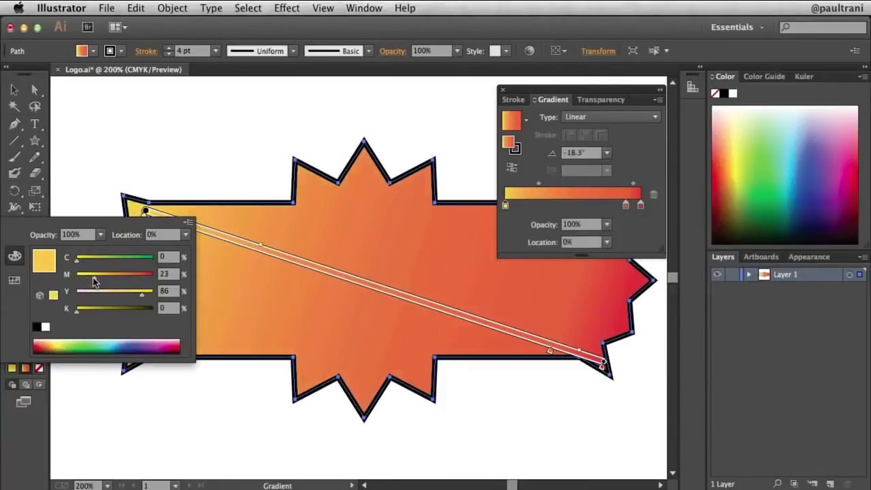
pyautogui.press('Escape')
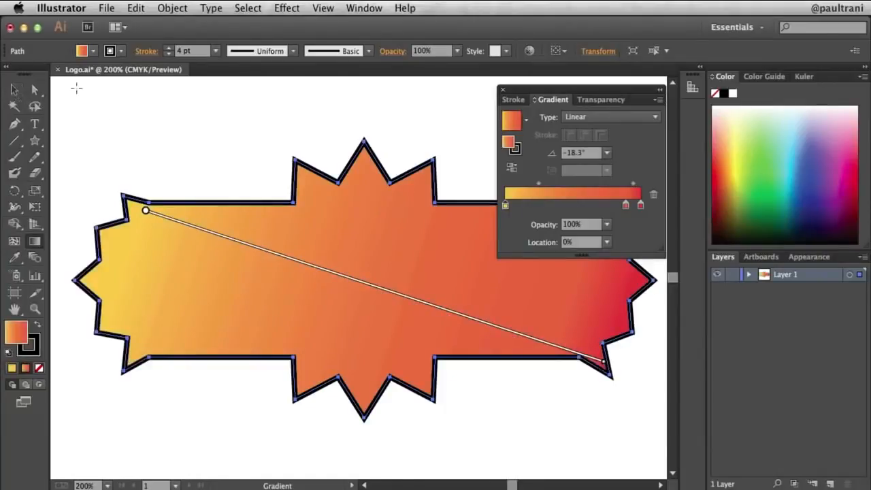
# Return to the Selection tool, deselect the badge and close the gradient settings.
pyautogui.click(15, 89)
pyautogui.click(595, 117)
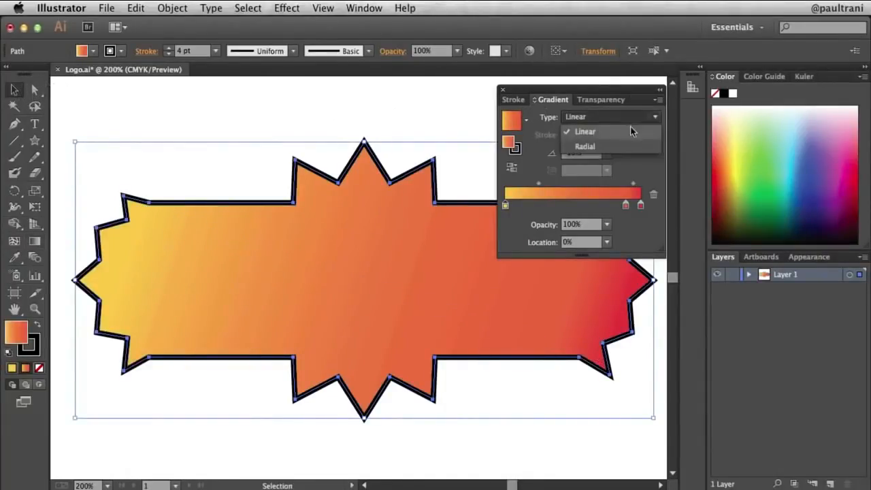
pyautogui.click(453, 97)
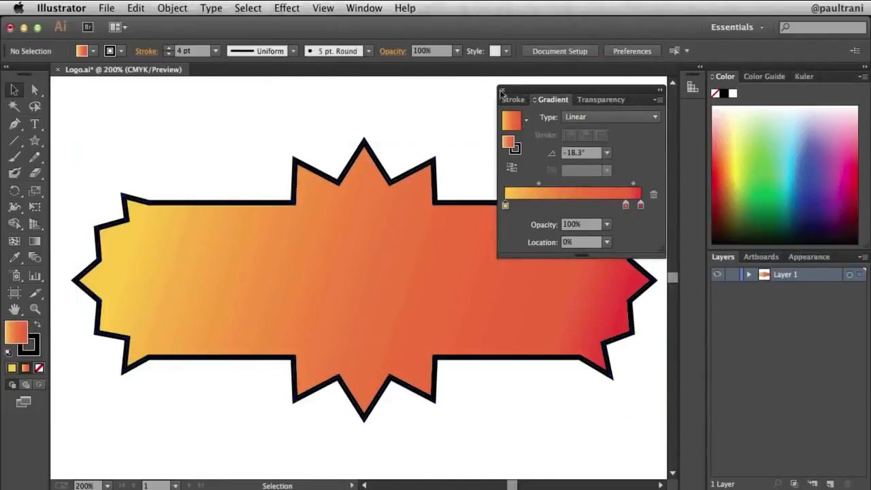
pyautogui.click(503, 91)
pyautogui.click(364, 225)
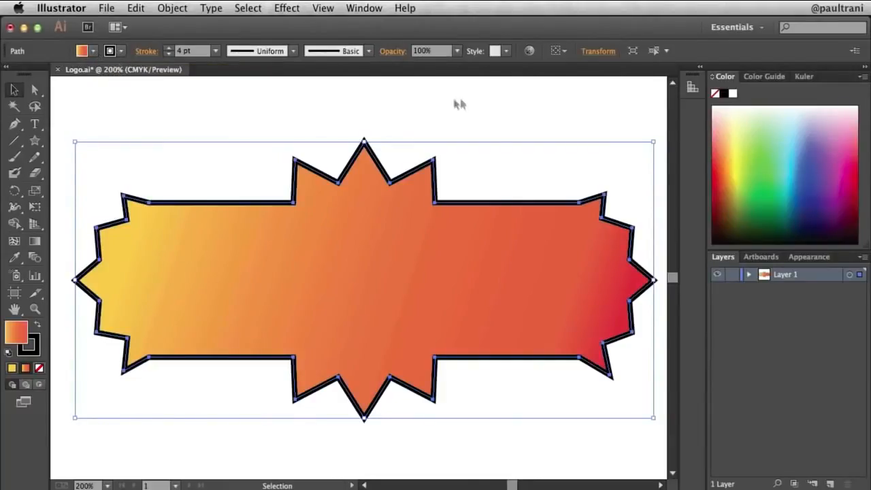
pyautogui.click(122, 51)
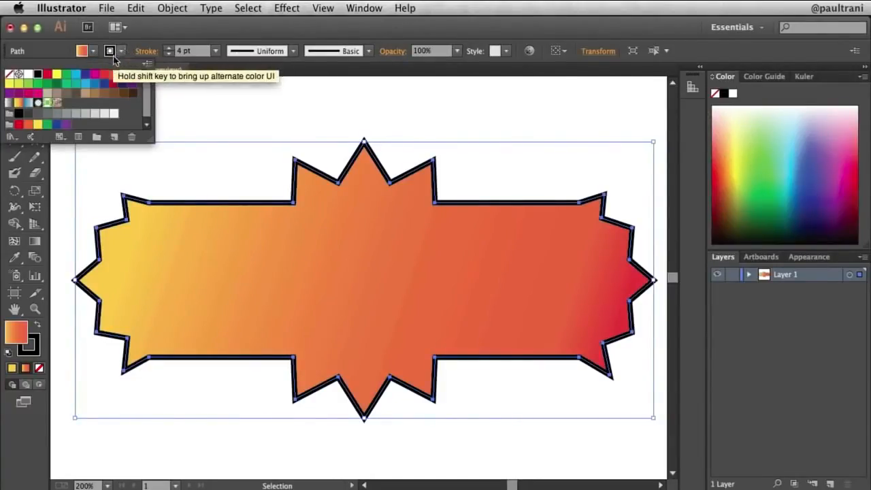
pyautogui.click(147, 39)
# Deselect the badge and save the changes to Logo.ai.
pyautogui.click(143, 104)
pyautogui.click(106, 7)
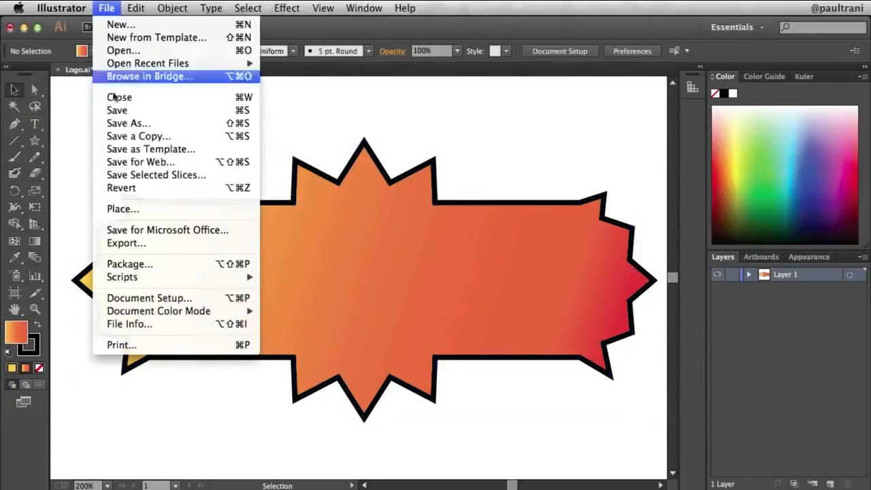
pyautogui.click(112, 110)
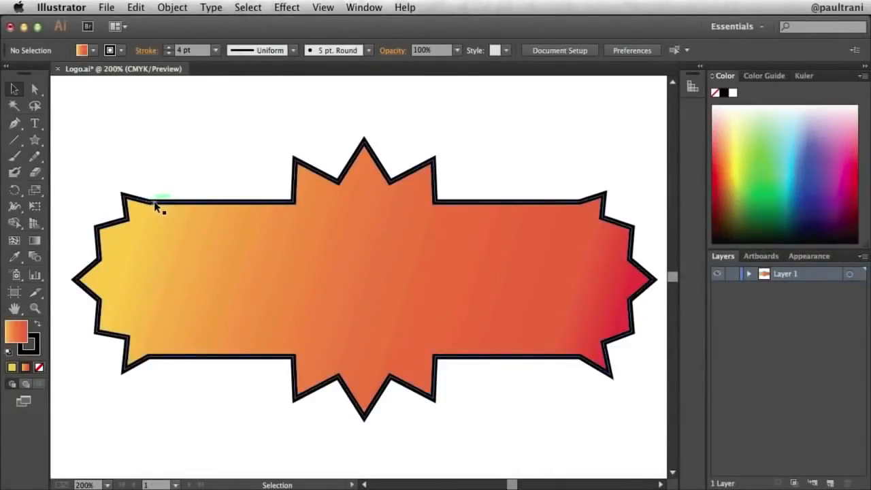
pyautogui.click(156, 206)
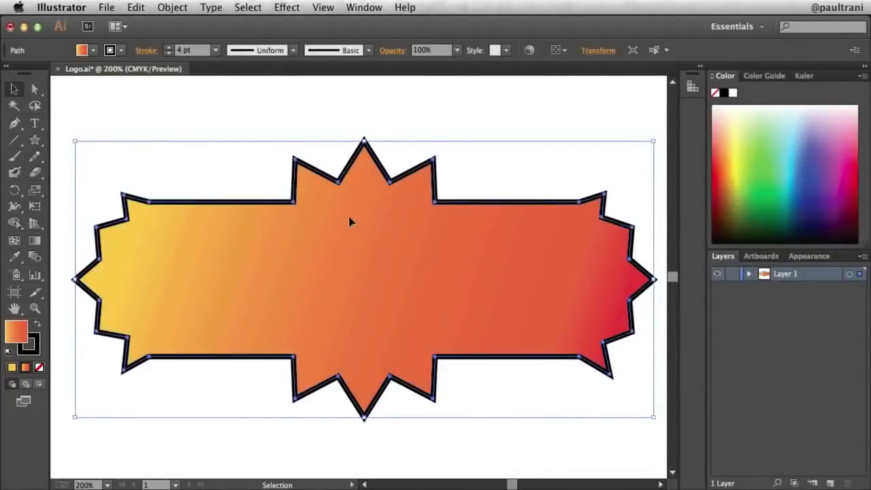
pyautogui.click(36, 140)
pyautogui.moveTo(38, 143); pyautogui.dragTo(111, 215)
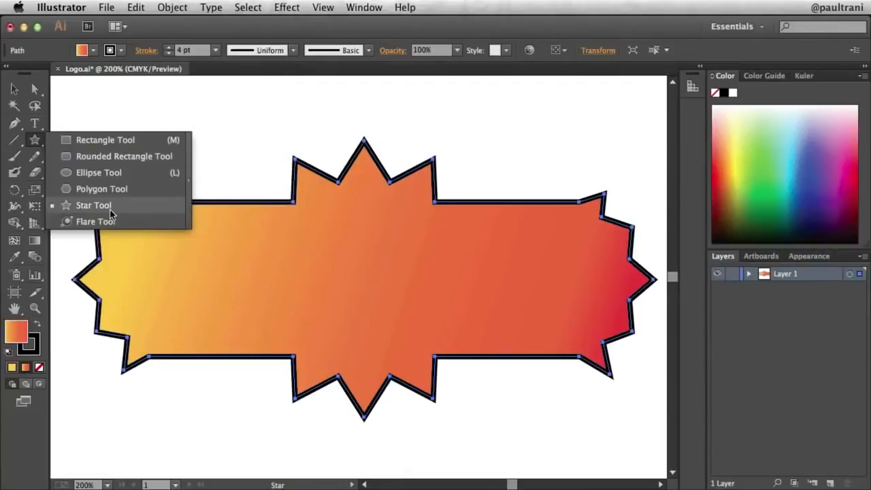
pyautogui.click(15, 123)
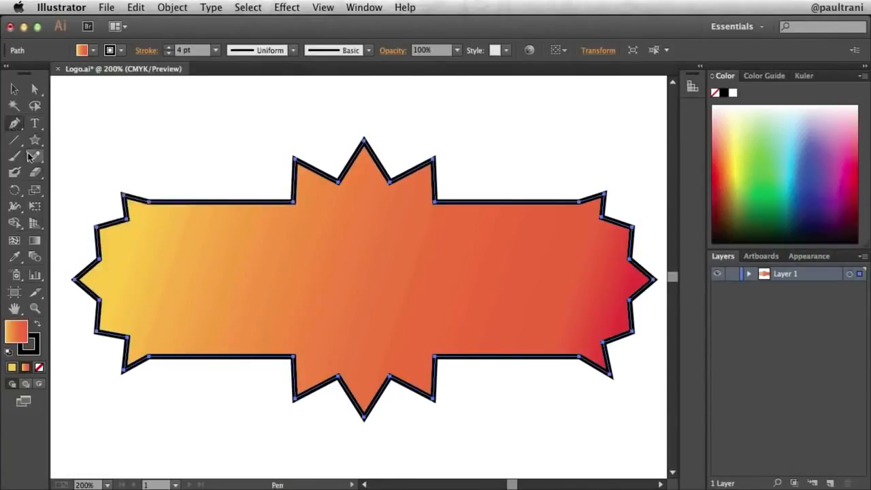
pyautogui.click(14, 90)
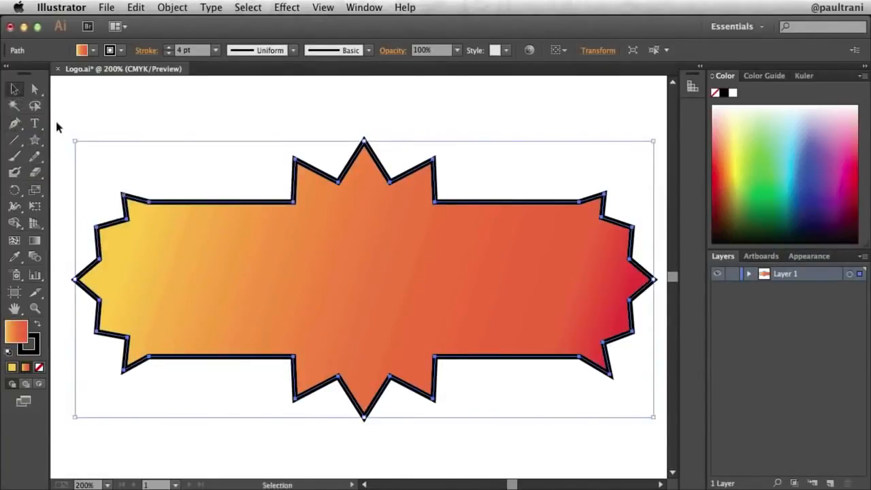
pyautogui.click(125, 121)
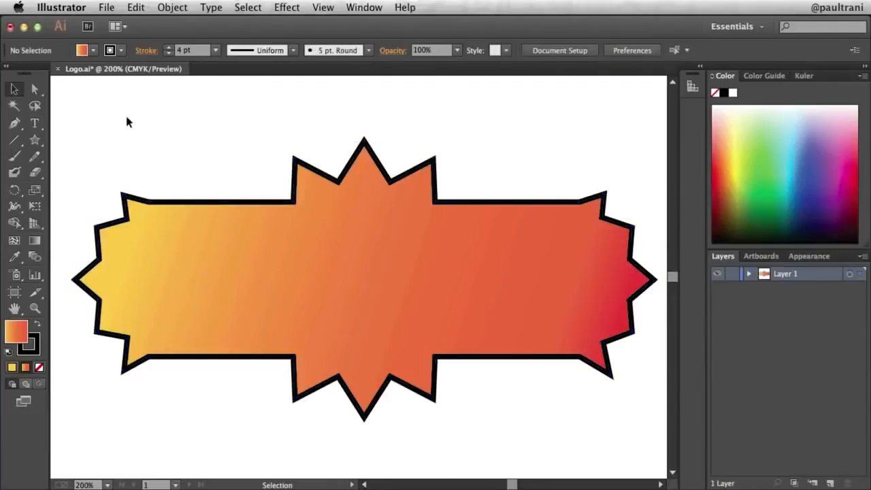
# Open the Regal Vector Pack symbol library.
pyautogui.click(365, 7)
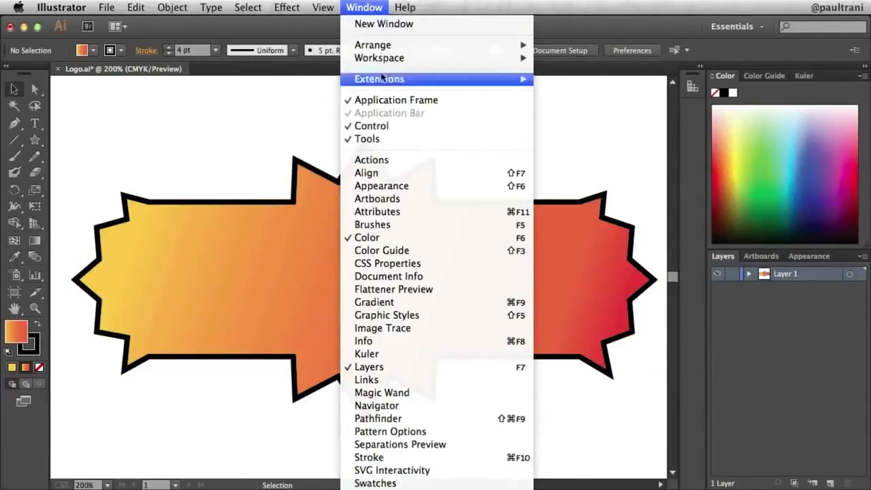
pyautogui.moveTo(415, 489)
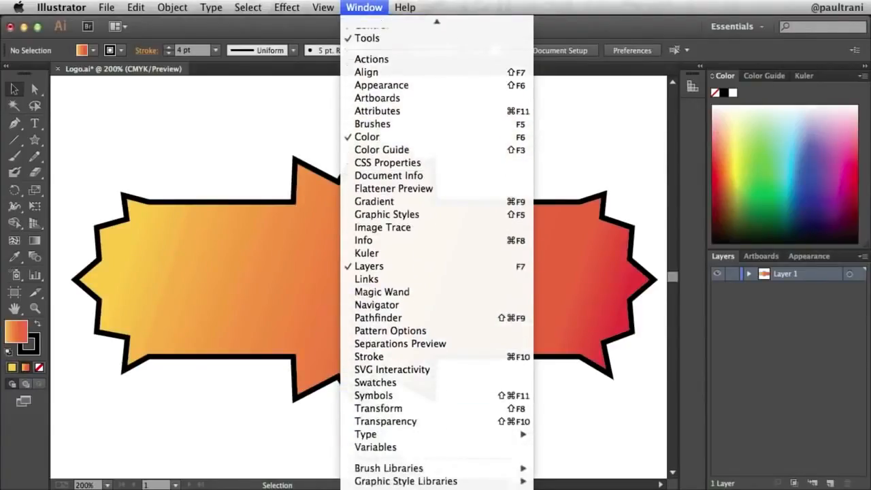
pyautogui.click(447, 401)
pyautogui.moveTo(508, 163); pyautogui.dragTo(516, 97)
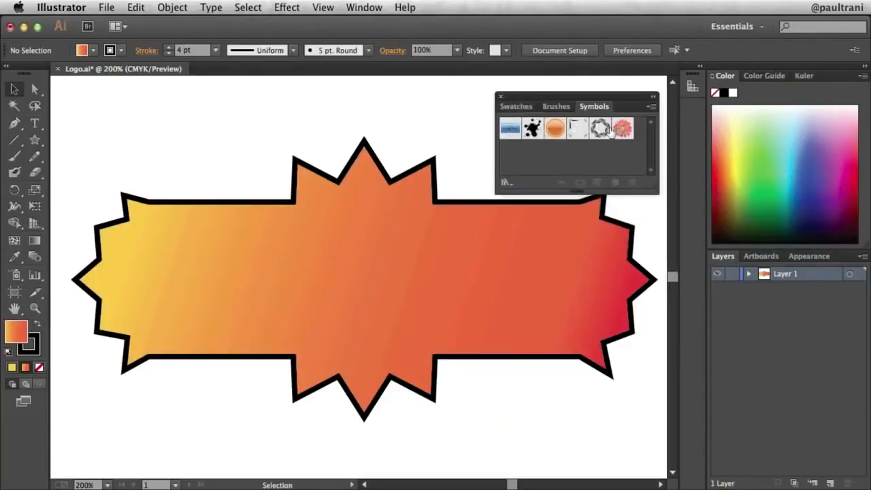
pyautogui.click(650, 108)
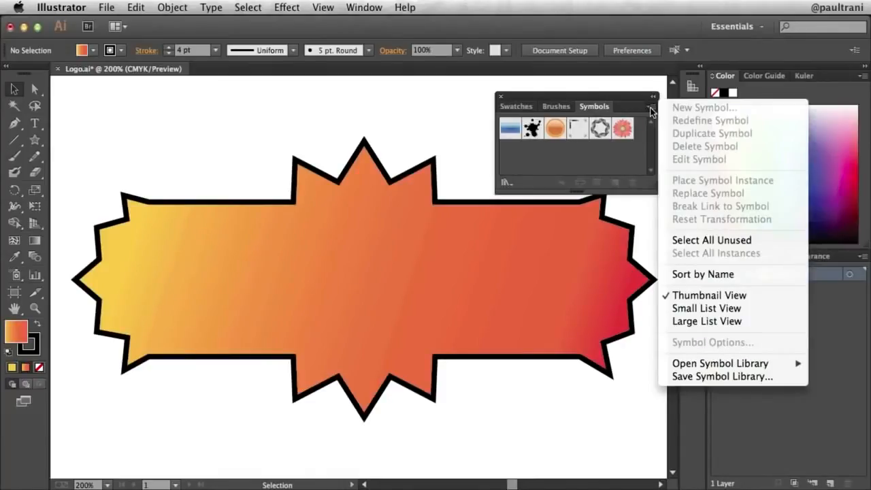
pyautogui.moveTo(712, 367)
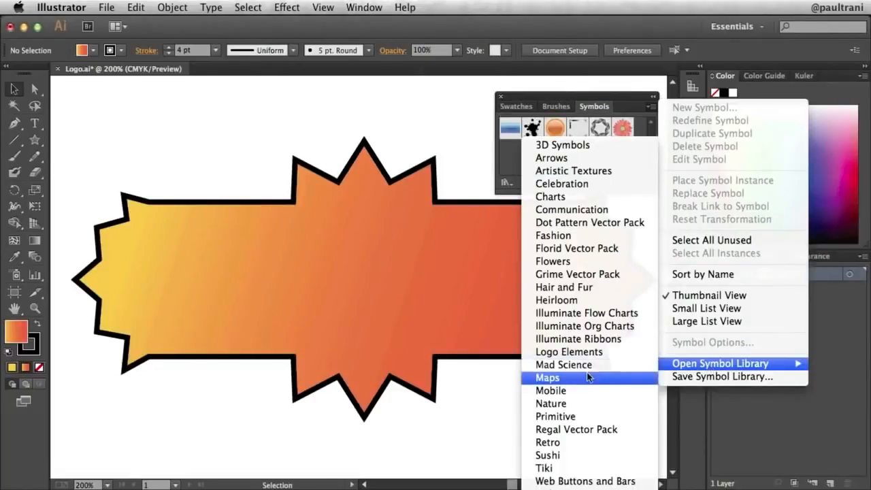
pyautogui.click(622, 435)
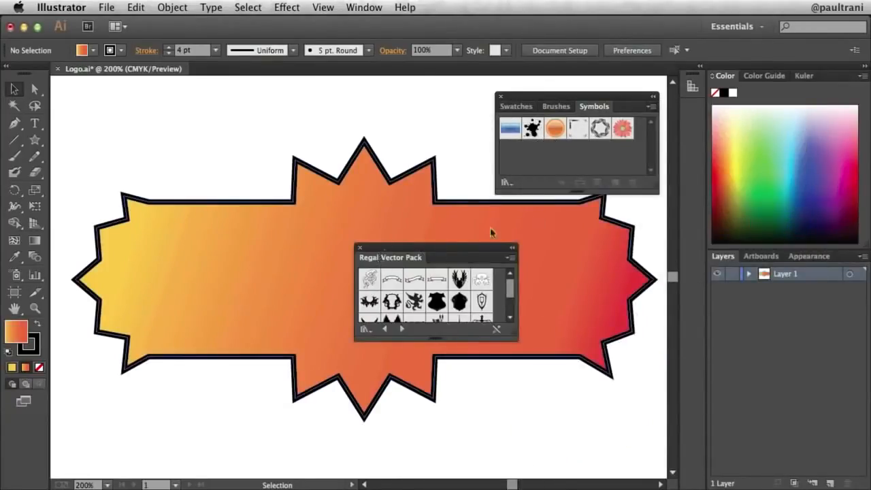
# Move the Regal Vector Pack library up beside the badge, close the general symbol collection and enlarge the library to show all its symbols.
pyautogui.moveTo(378, 251); pyautogui.dragTo(535, 84)
pyautogui.click(500, 97)
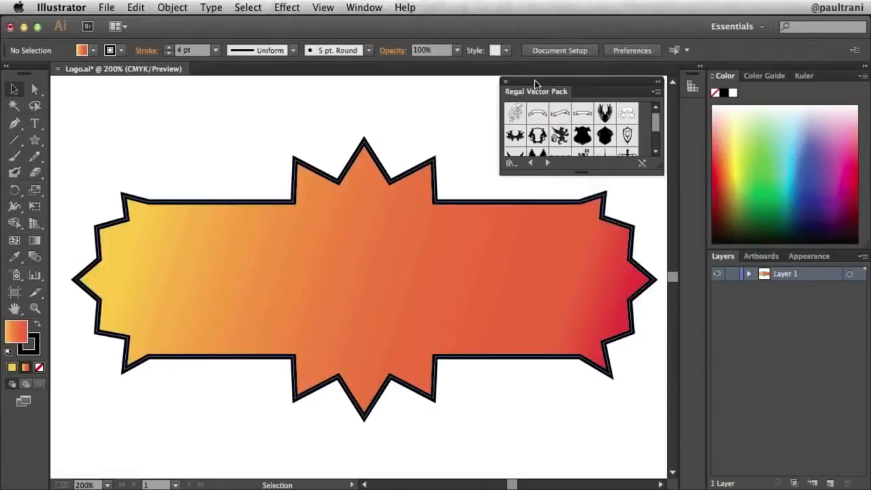
pyautogui.moveTo(657, 165); pyautogui.dragTo(657, 235)
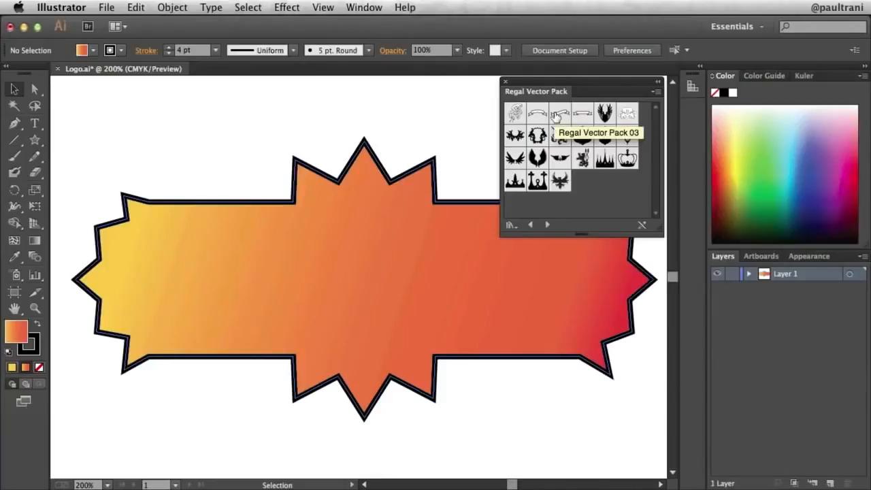
# Place two Regal Vector Pack 03 ribbons, one above the badge's left half and one below its right half, and deselect them.
pyautogui.moveTo(555, 117); pyautogui.dragTo(147, 135)
pyautogui.moveTo(555, 117); pyautogui.dragTo(479, 440)
pyautogui.click(193, 126)
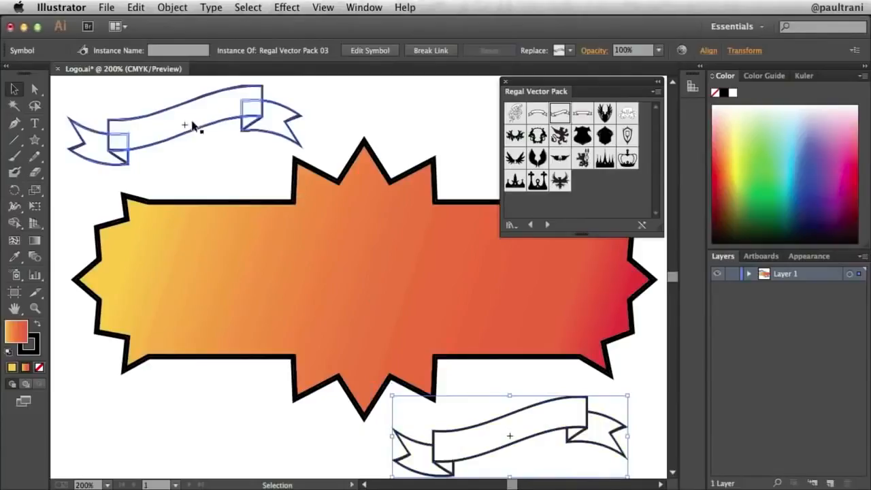
pyautogui.click(224, 124)
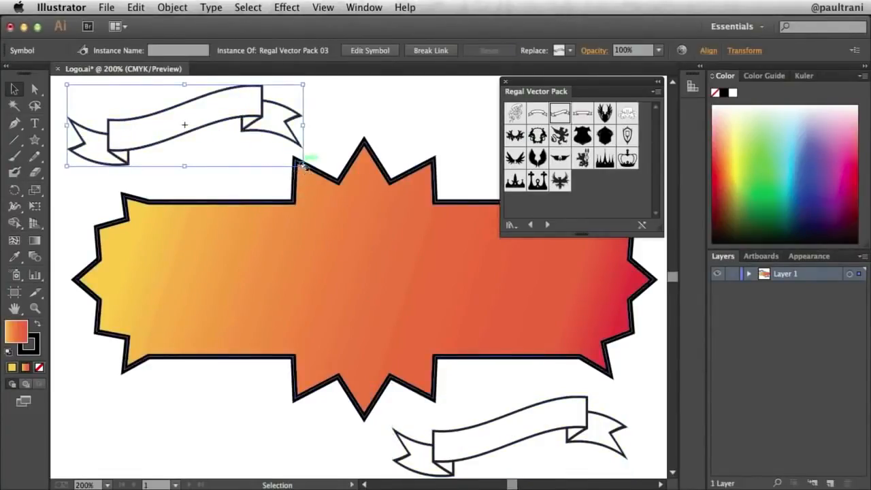
pyautogui.click(322, 213)
pyautogui.press('super+2')
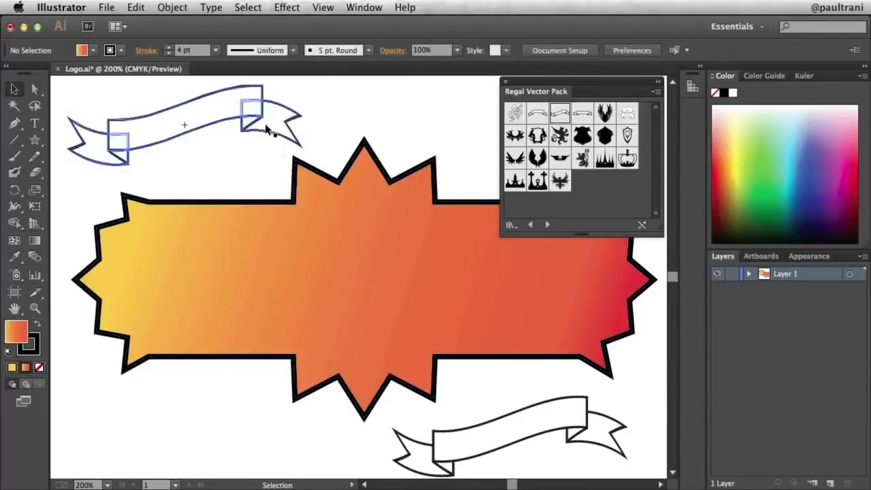
# Enlarge both ribbons and position them so they overlap the badge's upper-left and lower-right edges.
pyautogui.click(268, 128)
pyautogui.moveTo(300, 165); pyautogui.dragTo(410, 202)
pyautogui.moveTo(251, 113); pyautogui.dragTo(223, 102)
pyautogui.click(369, 285)
pyautogui.click(511, 418)
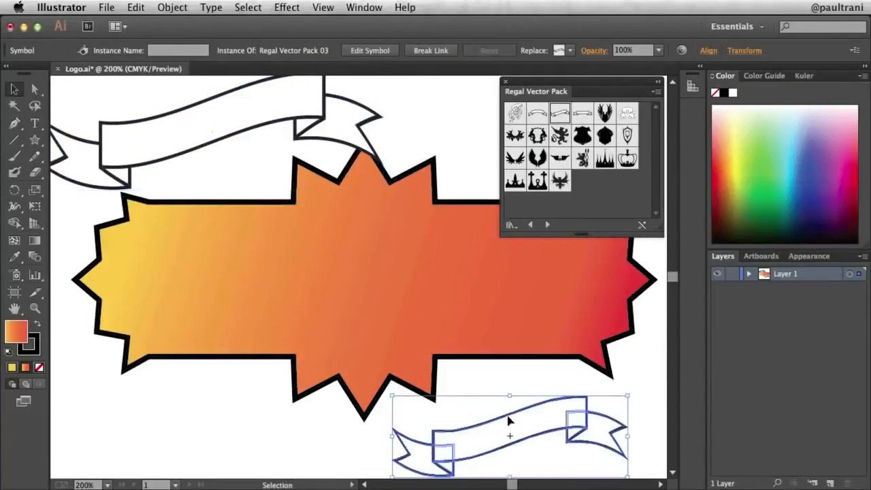
pyautogui.moveTo(392, 396); pyautogui.dragTo(255, 348)
pyautogui.moveTo(322, 436); pyautogui.dragTo(371, 436)
pyautogui.moveTo(119, 167); pyautogui.dragTo(136, 185)
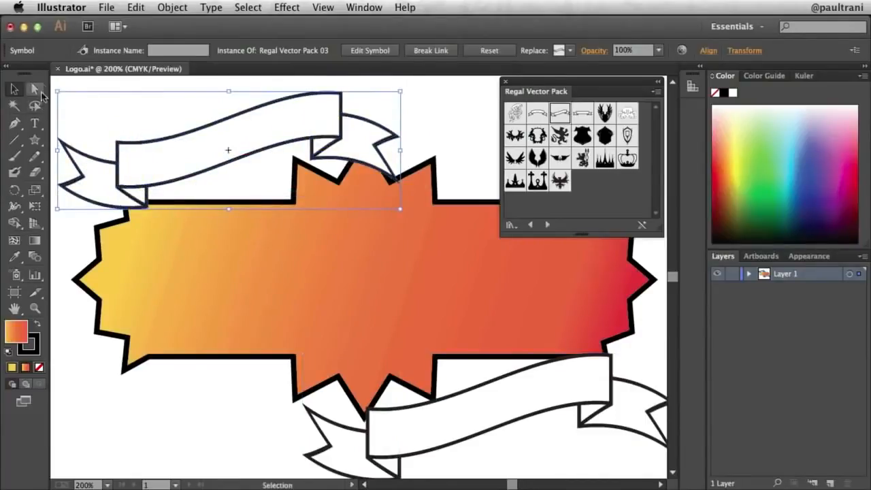
pyautogui.moveTo(127, 175); pyautogui.dragTo(135, 176)
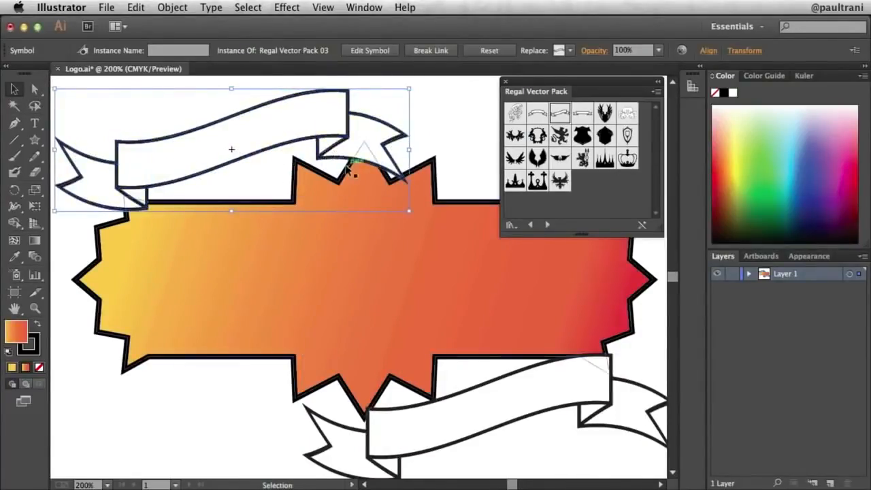
# Expand Layer 1, send the upper-left ribbon behind the badge path in its stacking order, and deselect everything.
pyautogui.click(386, 237)
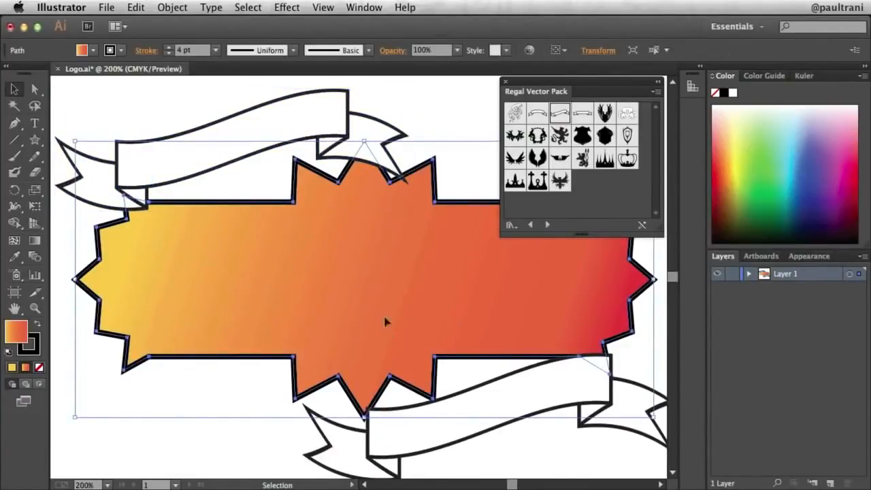
pyautogui.click(409, 89)
pyautogui.click(377, 129)
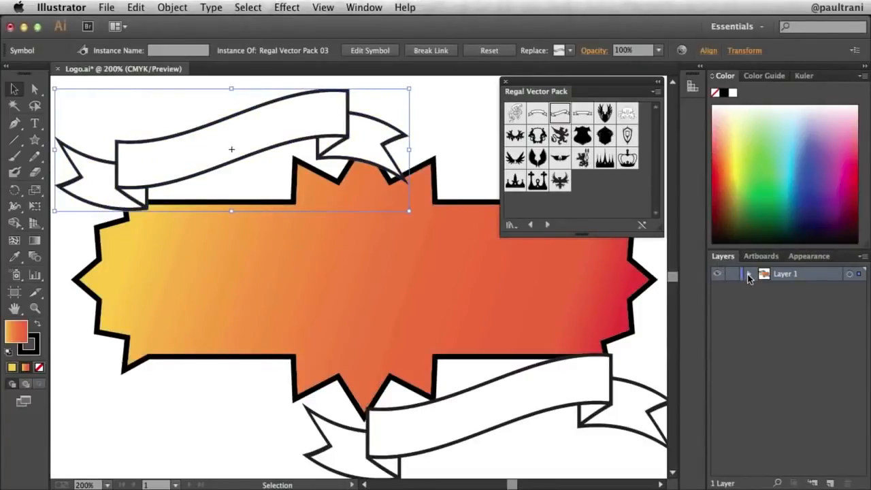
pyautogui.click(748, 274)
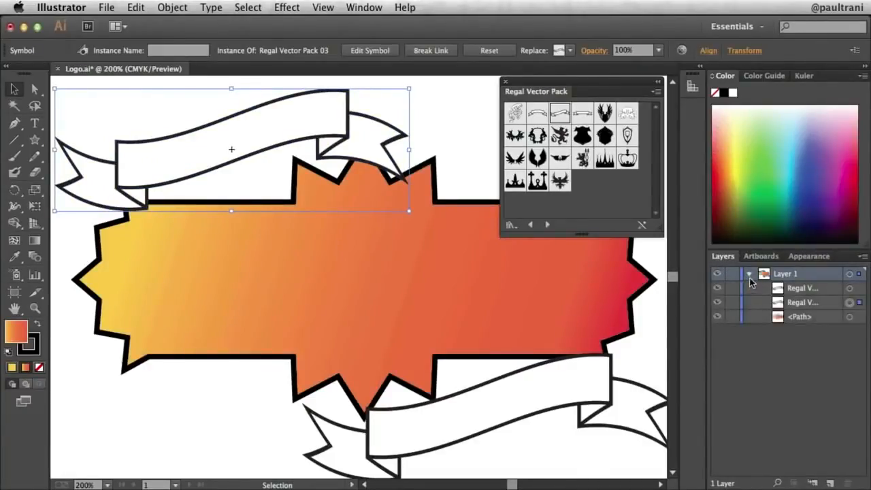
pyautogui.click(793, 305)
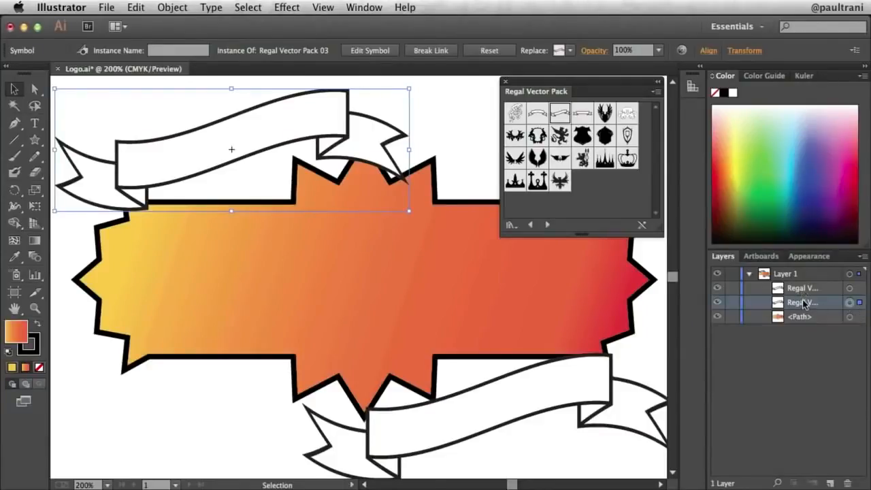
pyautogui.moveTo(778, 305)
pyautogui.mouseDown()
pyautogui.moveTo(780, 336)
pyautogui.moveTo(777, 321)
pyautogui.mouseUp()
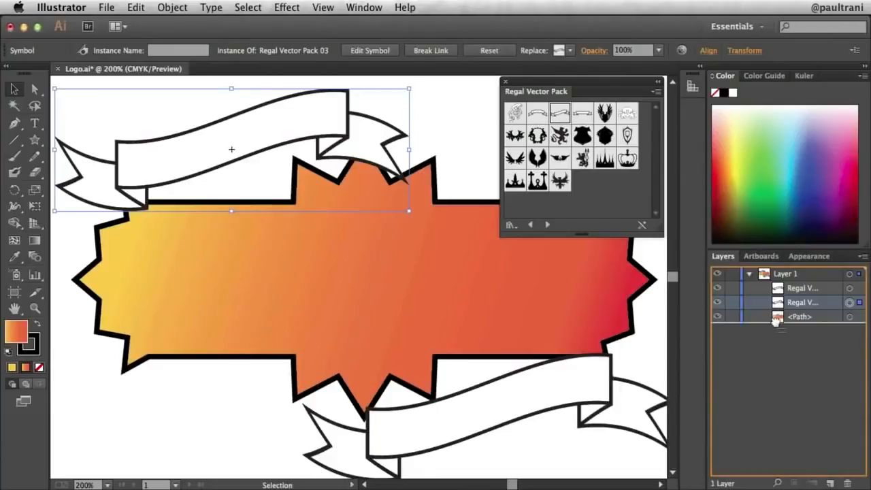
pyautogui.moveTo(776, 321); pyautogui.dragTo(777, 325)
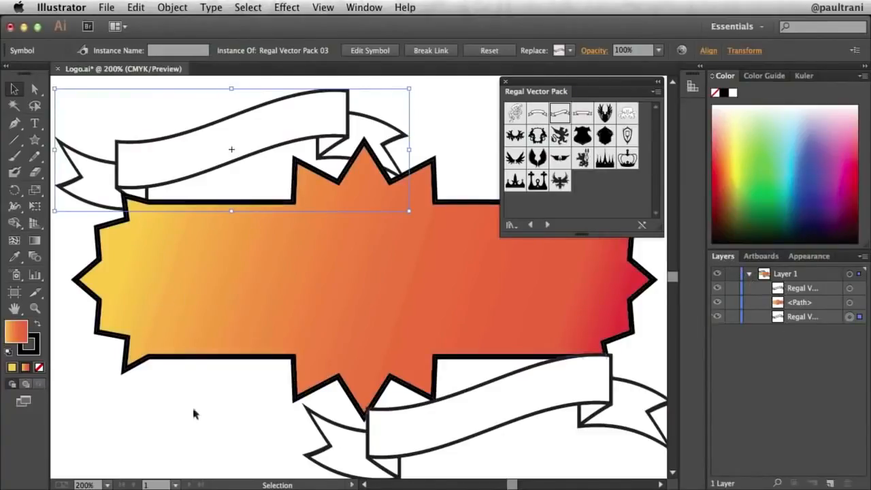
pyautogui.click(146, 394)
# Place the Regal Vector Pack 11 shield, enlarge it well beyond the badge's height and centre it on the badge.
pyautogui.press('super+minus')
pyautogui.press('super+minus')
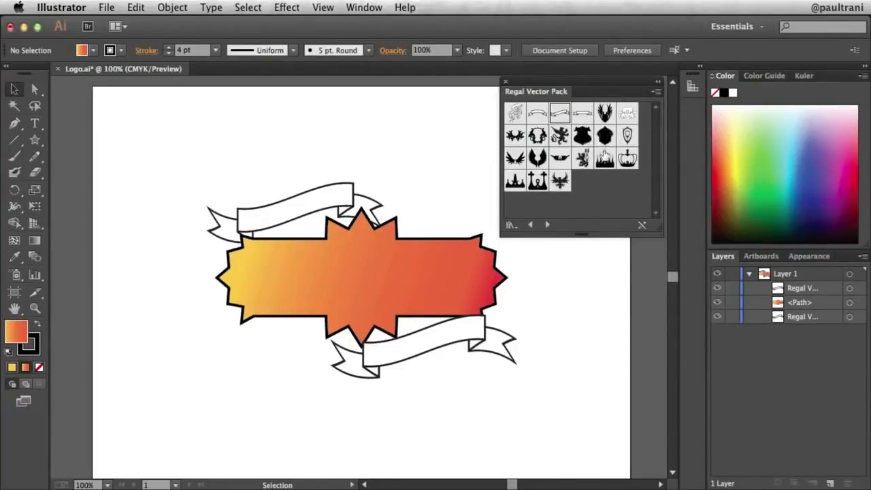
pyautogui.moveTo(604, 136); pyautogui.dragTo(442, 379)
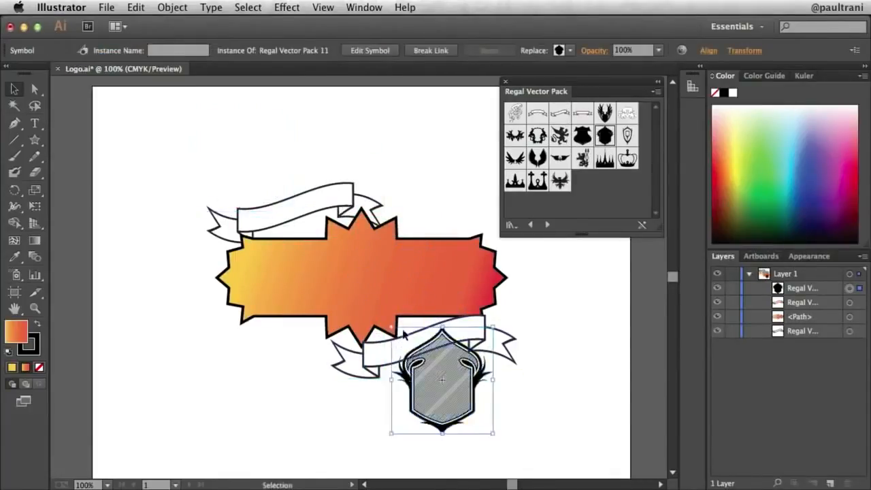
pyautogui.moveTo(393, 329); pyautogui.dragTo(189, 202)
pyautogui.scroll(-3, 199, 226)
pyautogui.moveTo(224, 251); pyautogui.dragTo(256, 257)
pyautogui.moveTo(220, 115); pyautogui.dragTo(200, 91)
pyautogui.moveTo(270, 163); pyautogui.dragTo(280, 174)
pyautogui.moveTo(358, 148); pyautogui.dragTo(351, 151)
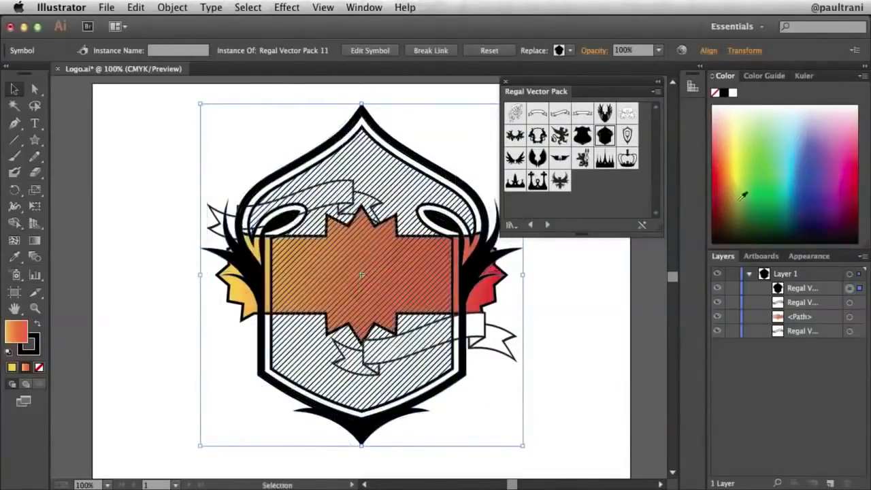
# Send the shield to the bottom of Layer 1, behind the badge and both ribbons, leaving nothing selected.
pyautogui.click(794, 291)
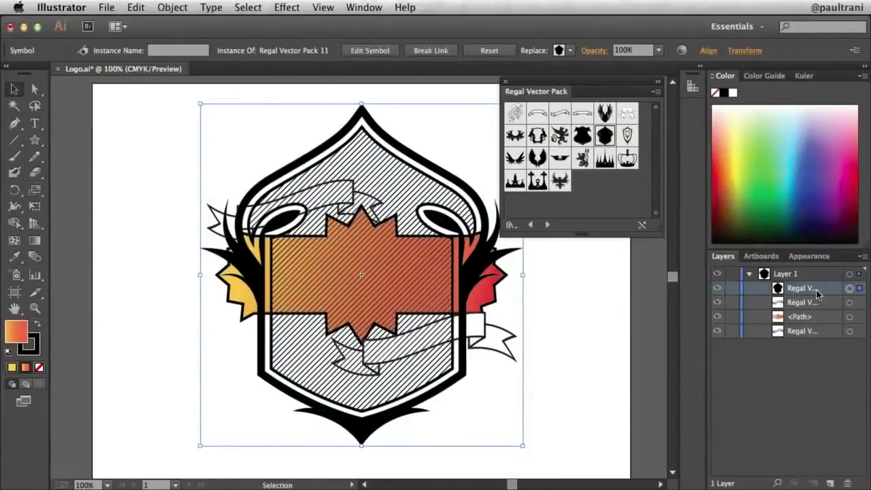
pyautogui.press('super+shift+a')
pyautogui.moveTo(815, 294); pyautogui.dragTo(816, 333)
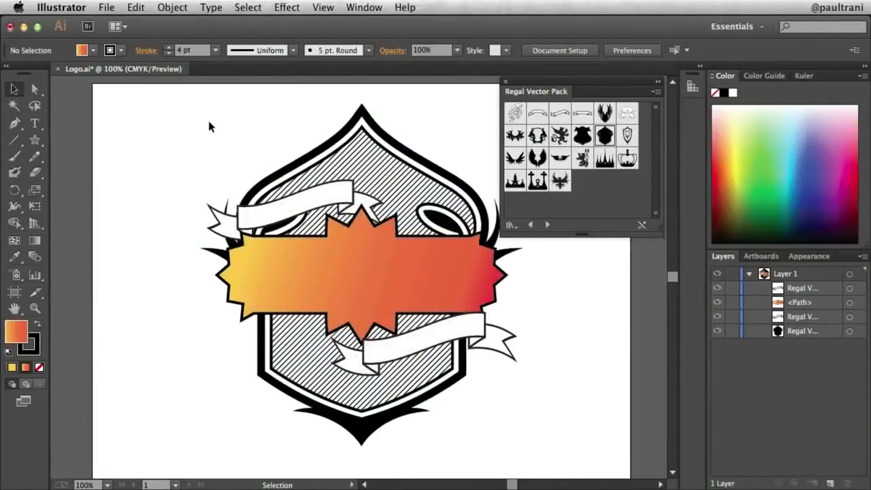
# Place the Regal Vector Pack 19 crown, shrink it to about half size inside the shield's upper peak, and deselect it.
pyautogui.moveTo(515, 181); pyautogui.dragTo(340, 163)
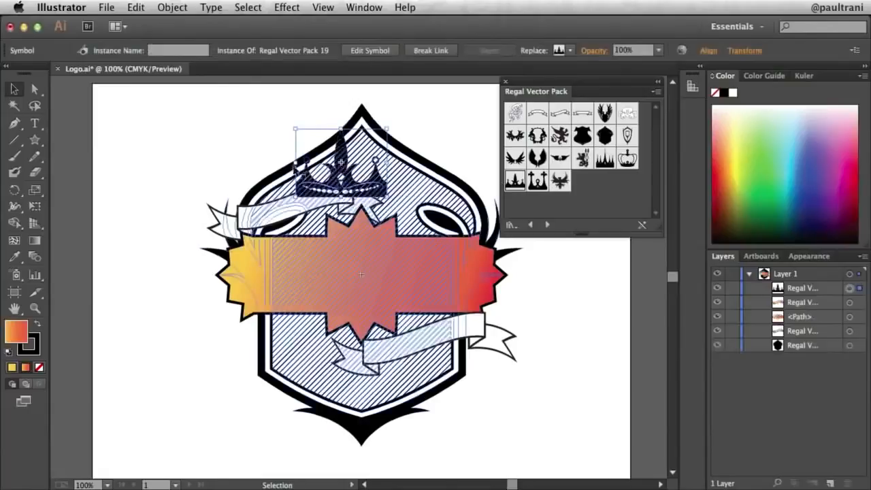
pyautogui.moveTo(294, 197); pyautogui.dragTo(348, 170)
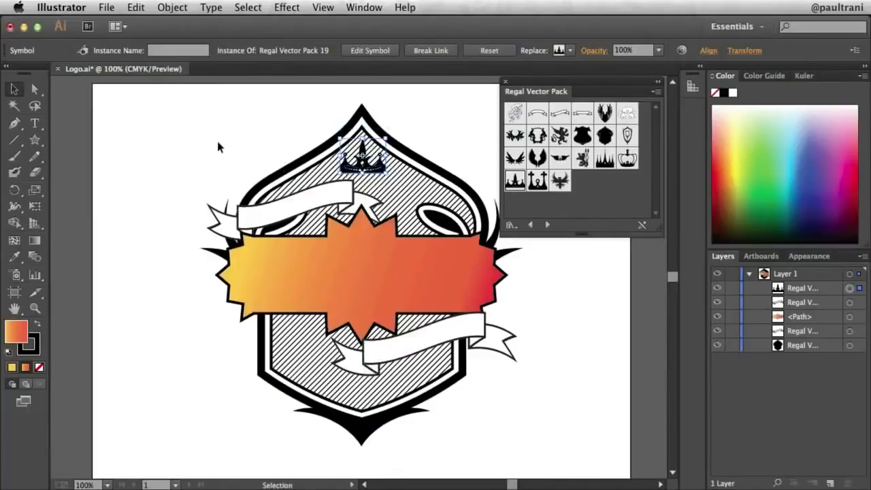
pyautogui.click(440, 119)
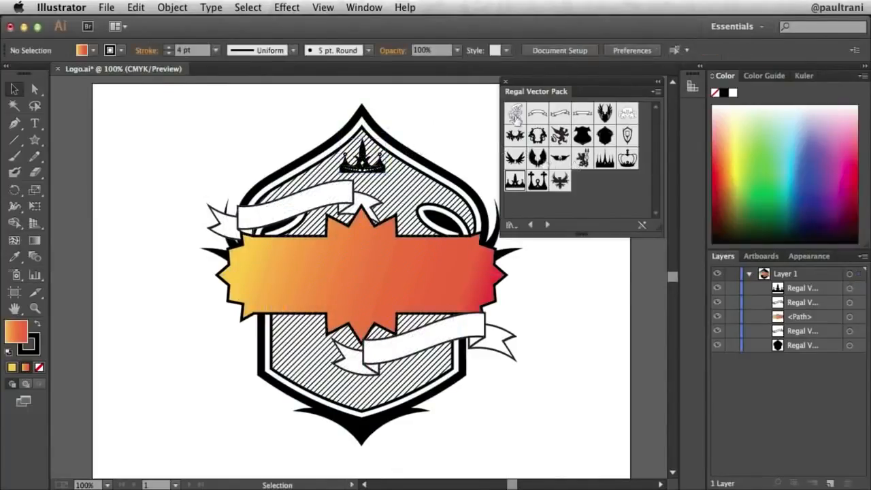
# Place the Regal Vector Pack 15 wings and enlarge them to spread across and beyond both sides of the shield.
pyautogui.moveTo(562, 171); pyautogui.dragTo(495, 359)
pyautogui.moveTo(416, 312); pyautogui.dragTo(100, 159)
pyautogui.scroll(1, 168, 223)
pyautogui.hscroll(-1, 168, 223)
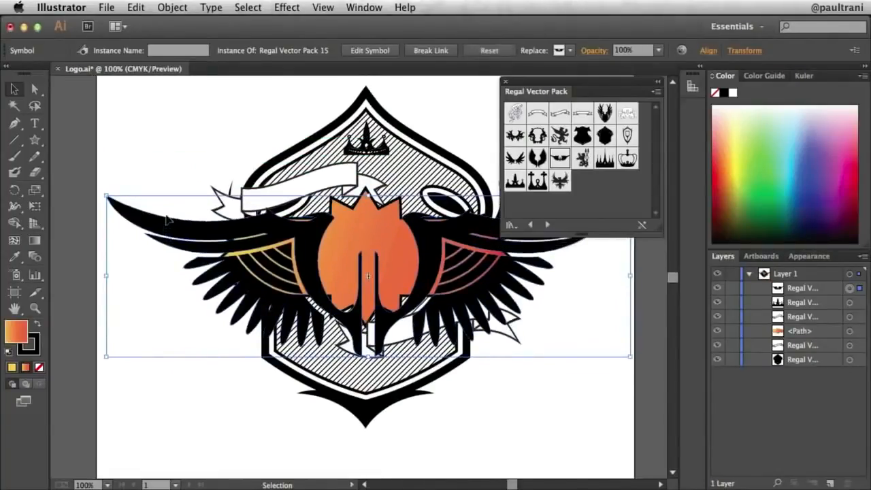
pyautogui.moveTo(200, 240); pyautogui.dragTo(197, 233)
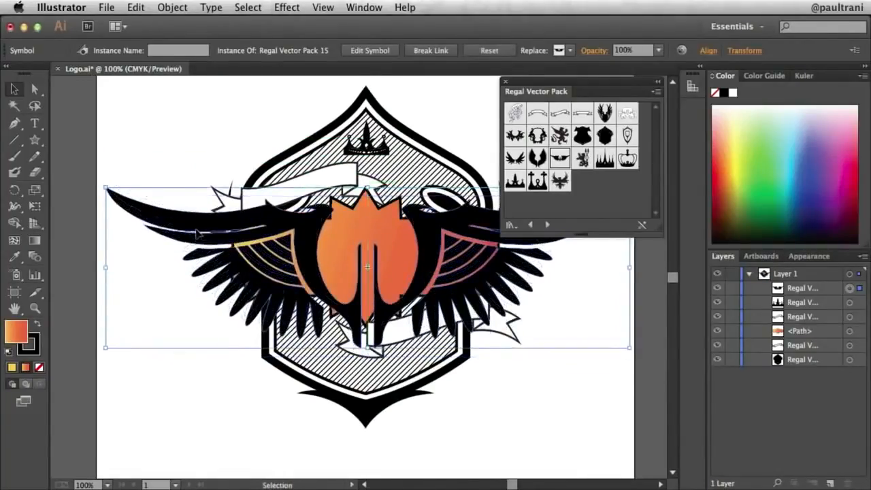
# Send the wings to the bottom of Layer 1, behind the shield, and deselect them.
pyautogui.scroll(1, 198, 233)
pyautogui.moveTo(796, 288); pyautogui.dragTo(784, 362)
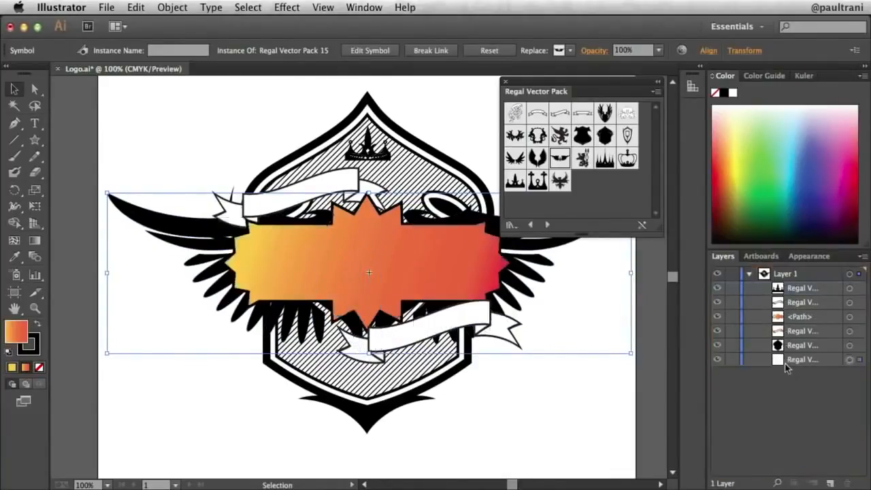
pyautogui.click(184, 401)
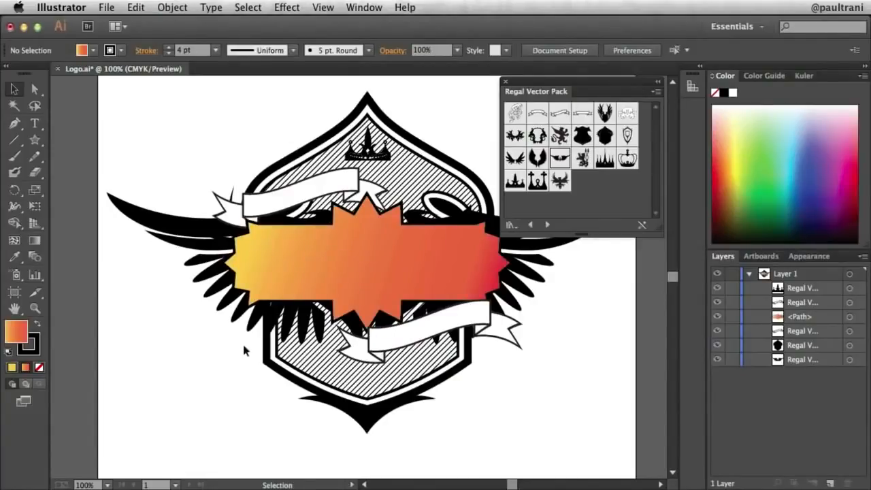
# Show the document's symbols and look through the list of available symbol libraries.
pyautogui.click(364, 6)
pyautogui.scroll(-5, 422, 433)
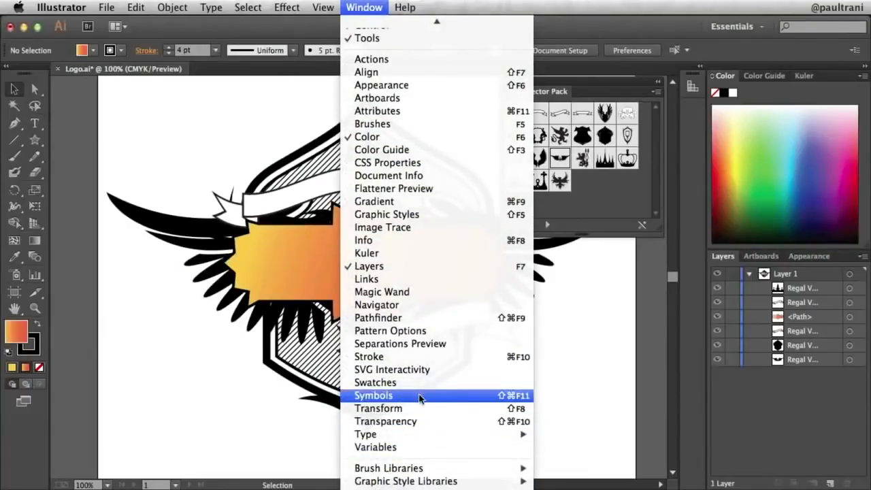
pyautogui.click(420, 395)
pyautogui.click(651, 107)
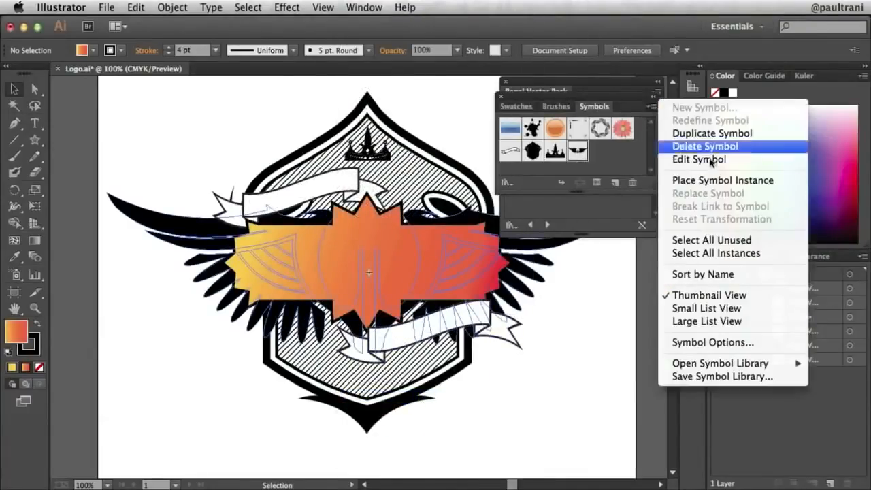
pyautogui.moveTo(717, 365)
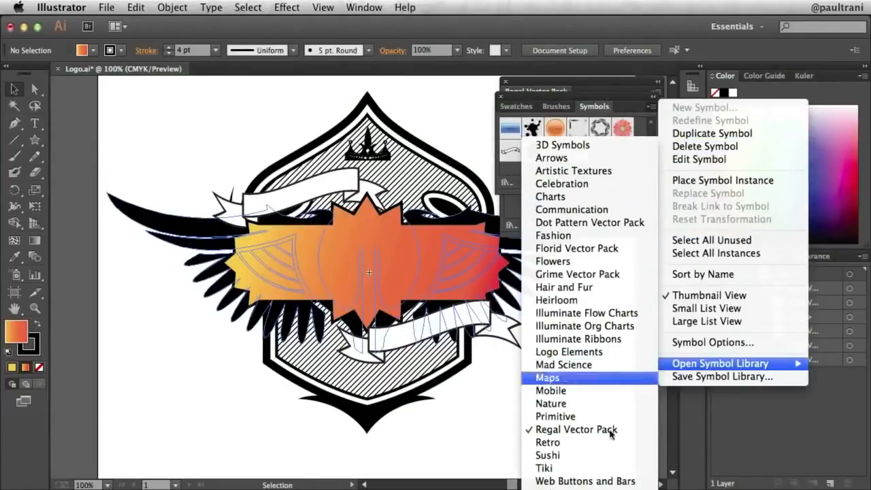
# Close the document's symbols view and the Regal Vector Pack library to clear the artwork area.
pyautogui.click(501, 100)
pyautogui.click(506, 88)
pyautogui.click(506, 82)
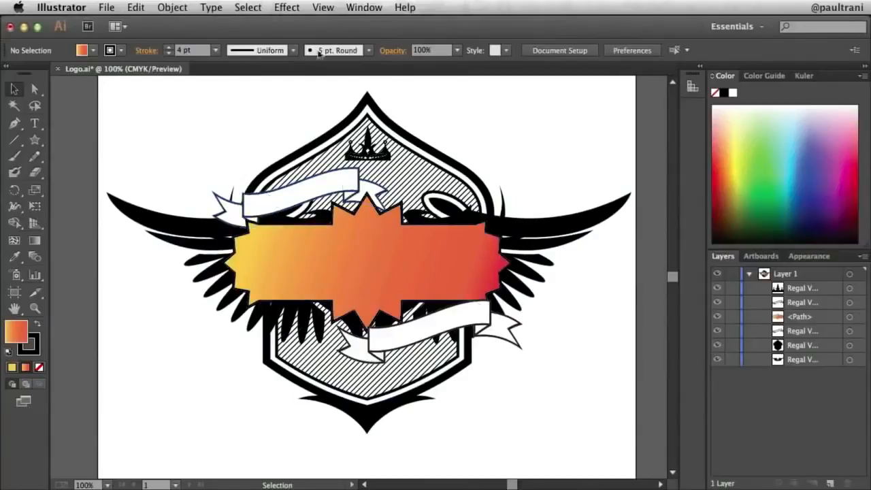
# Open the upper ribbon's Regal Vector Pack 03 symbol for editing, accepting that edits apply to all its instances.
pyautogui.press('super+a')
pyautogui.click(285, 115)
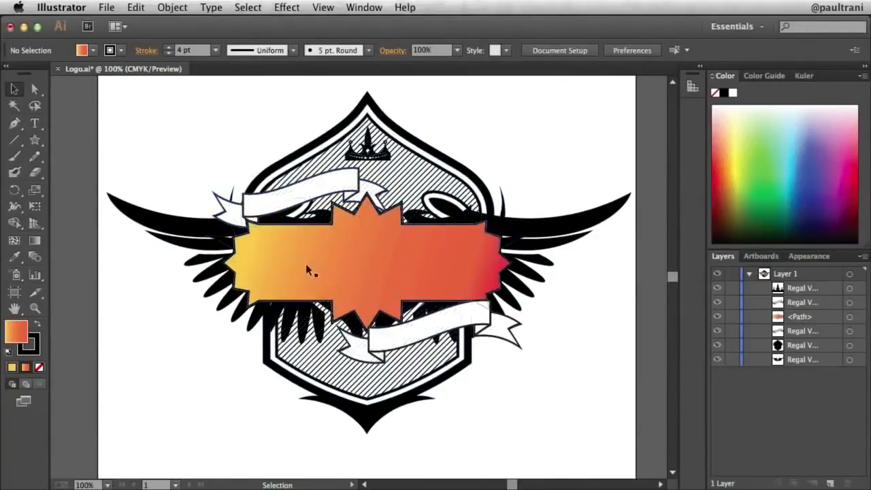
pyautogui.click(266, 202)
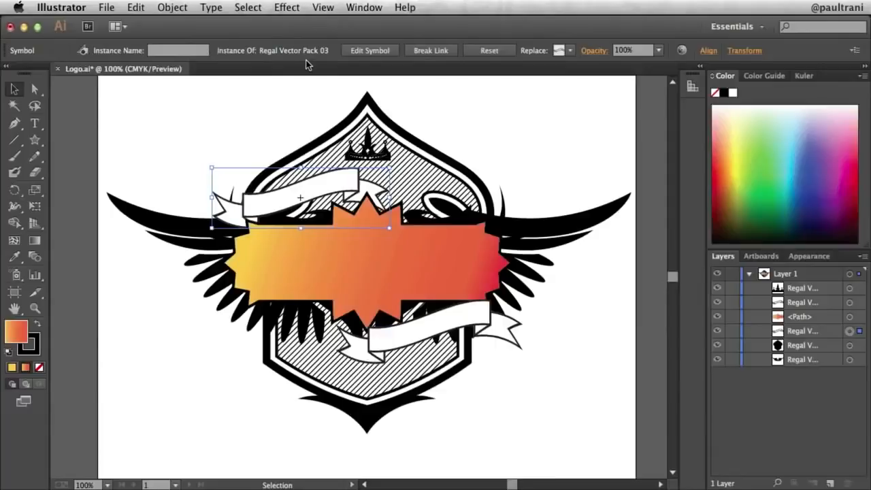
pyautogui.click(357, 56)
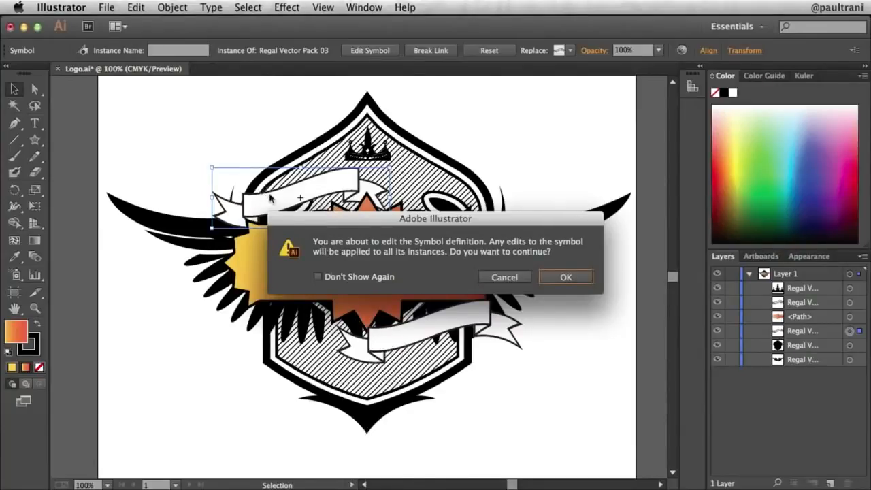
pyautogui.click(566, 279)
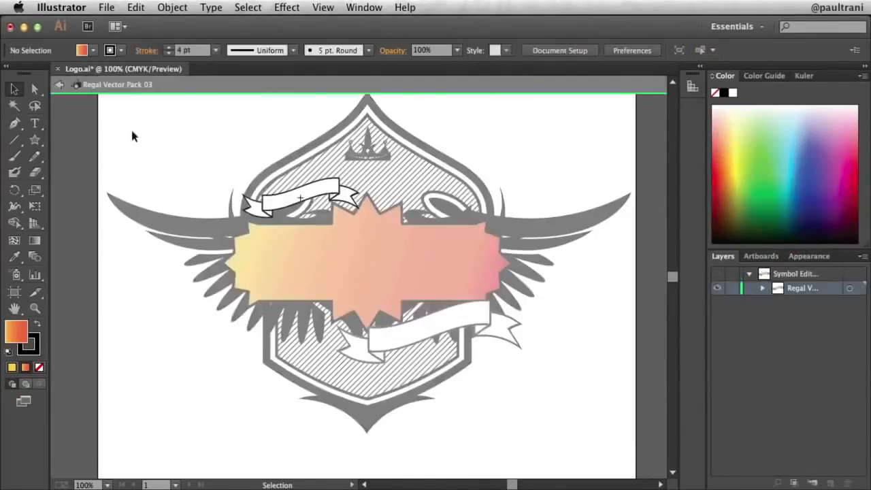
# Fill only the ribbon symbol's white central band with the teal swatch.
pyautogui.click(35, 308)
pyautogui.moveTo(220, 159); pyautogui.dragTo(389, 265)
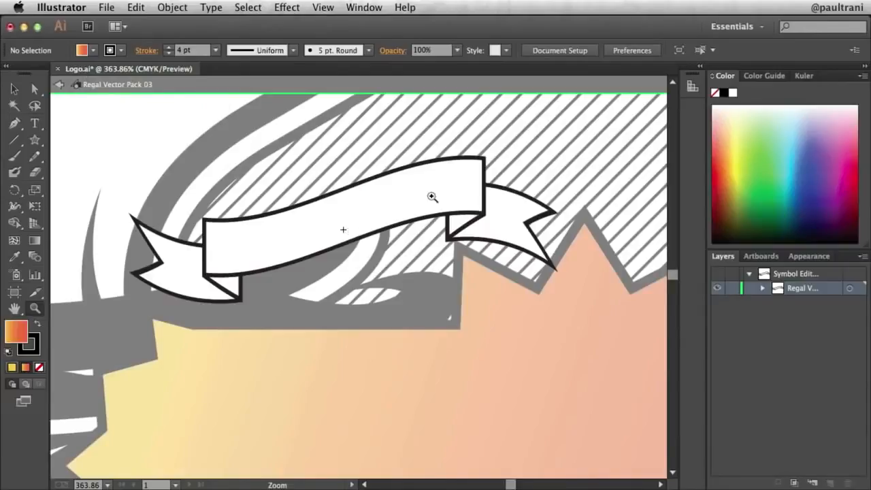
pyautogui.click(14, 89)
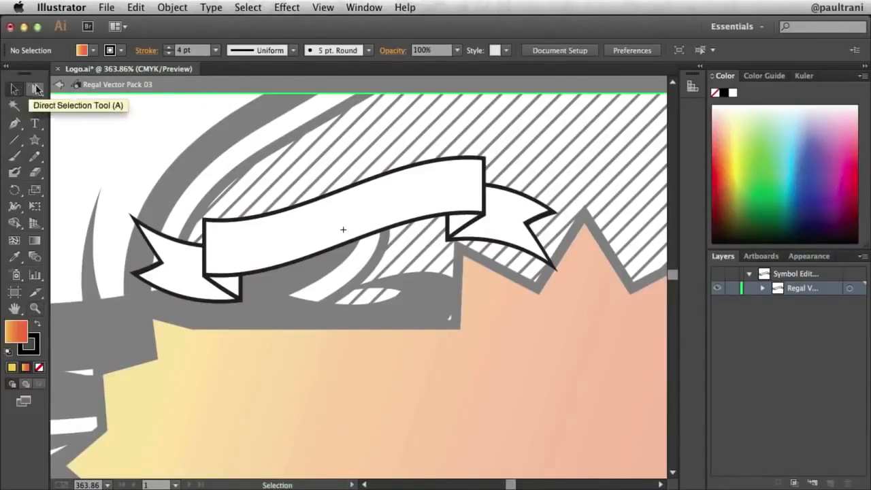
pyautogui.click(36, 89)
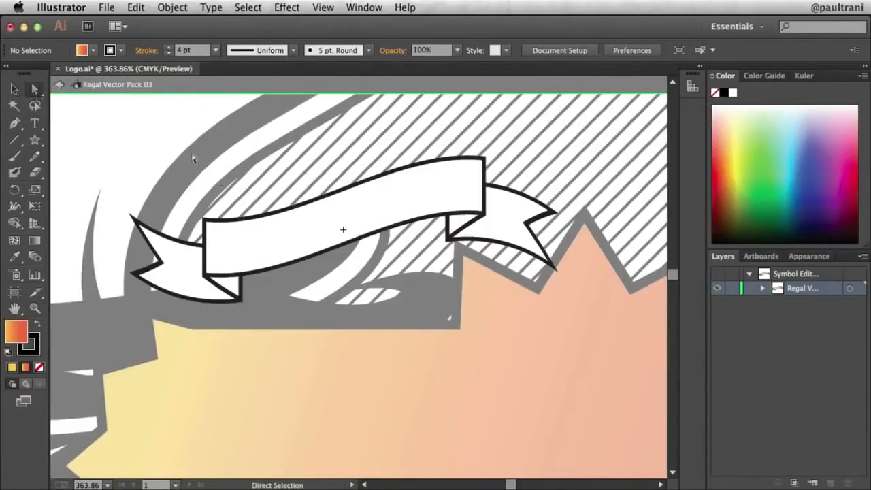
pyautogui.click(275, 237)
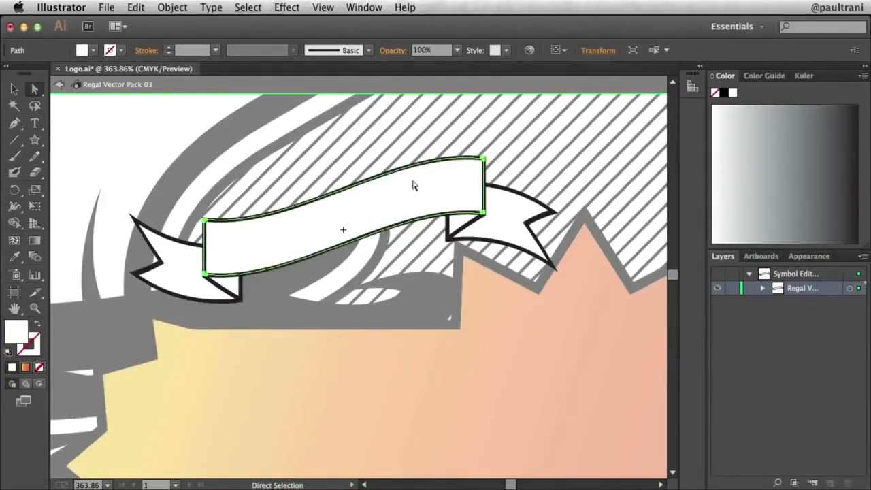
pyautogui.click(92, 51)
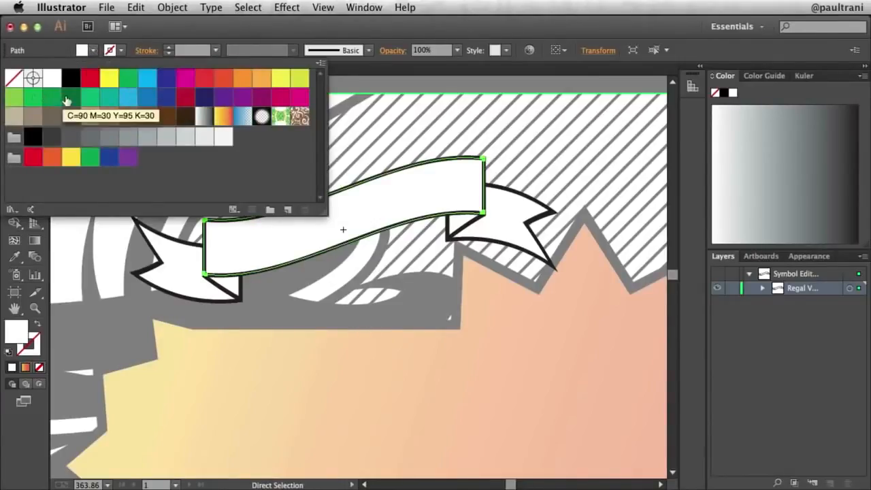
pyautogui.click(112, 98)
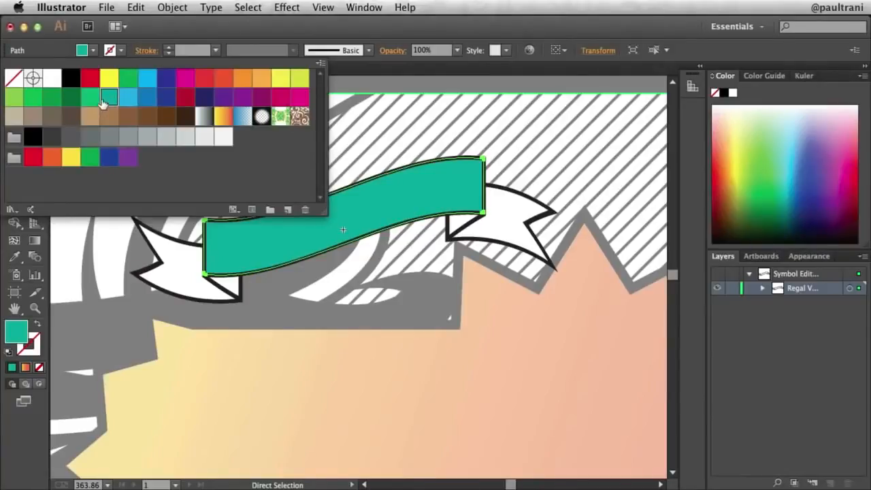
# Fill both forked tail ends of the ribbon symbol with the same teal swatch as the central band.
pyautogui.click(189, 276)
pyautogui.click(188, 276)
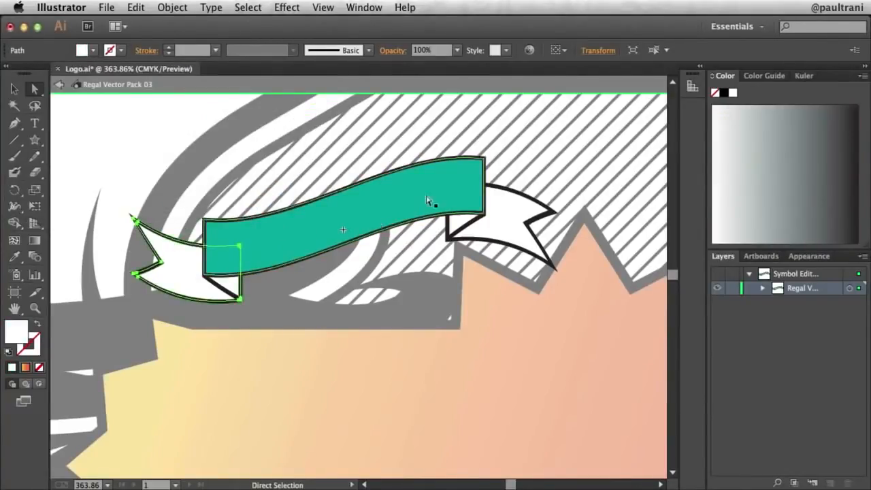
pyautogui.click(102, 175)
pyautogui.click(188, 277)
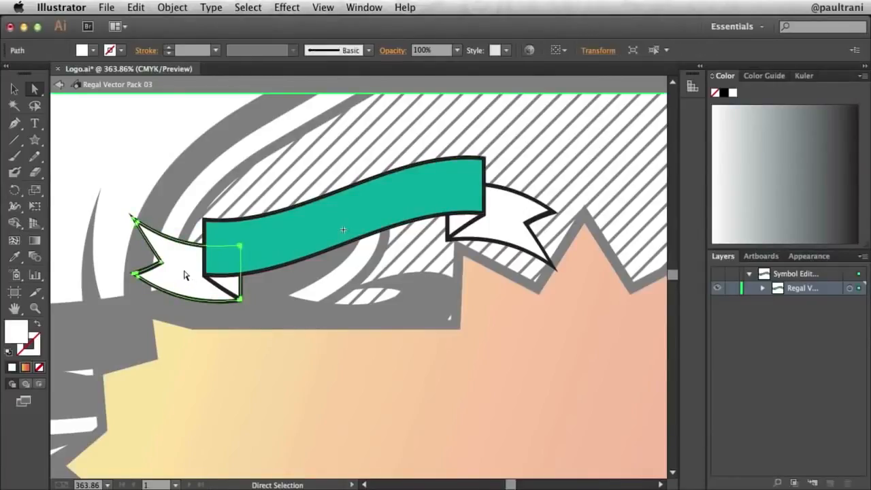
pyautogui.keyDown('shift'); pyautogui.click(509, 204); pyautogui.keyUp('shift')
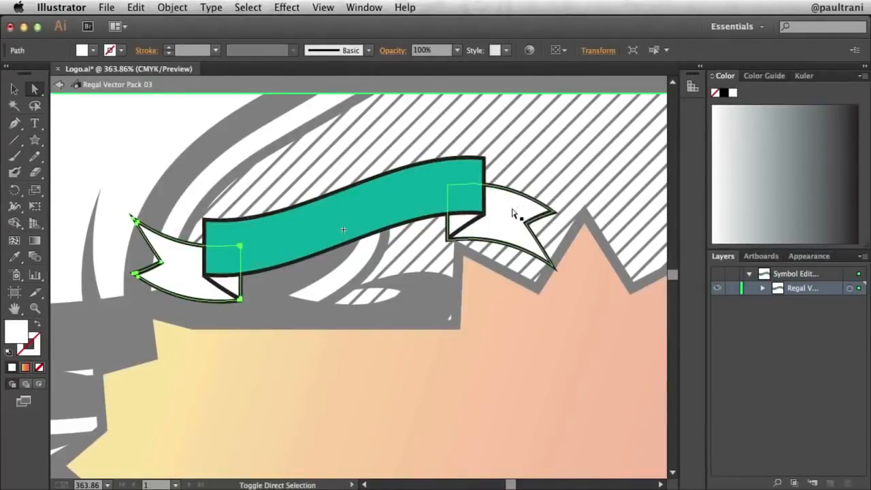
pyautogui.keyDown('shift'); pyautogui.click(513, 213); pyautogui.keyUp('shift')
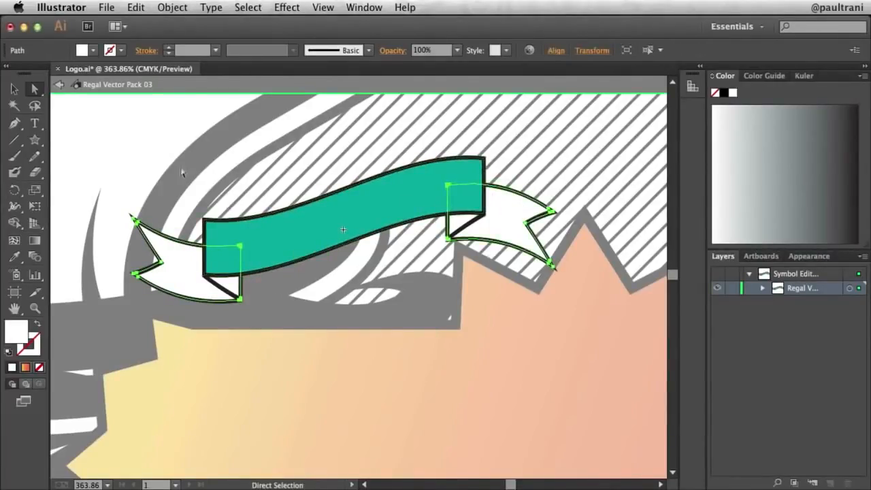
pyautogui.click(93, 49)
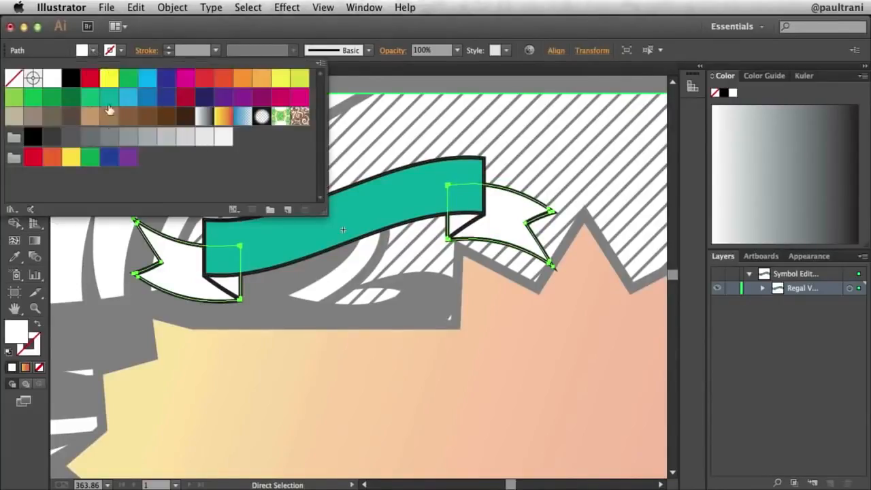
pyautogui.click(107, 99)
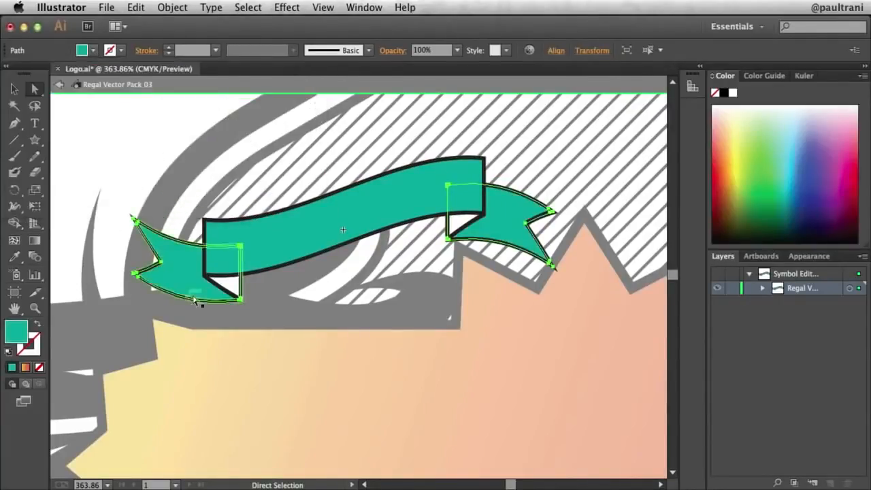
# Fill the ribbon symbol's two triangular folds with a darker shade of the teal swatch, and deselect them.
pyautogui.click(235, 289)
pyautogui.keyDown('shift'); pyautogui.click(458, 229); pyautogui.keyUp('shift')
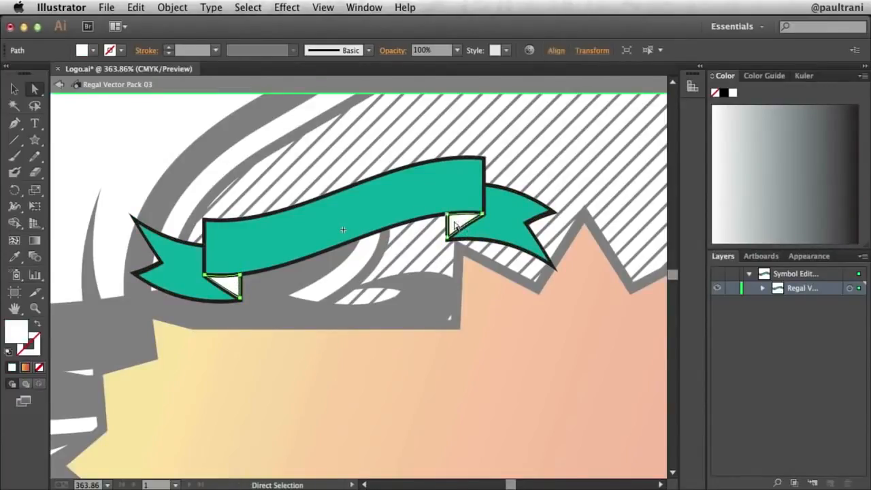
pyautogui.click(95, 51)
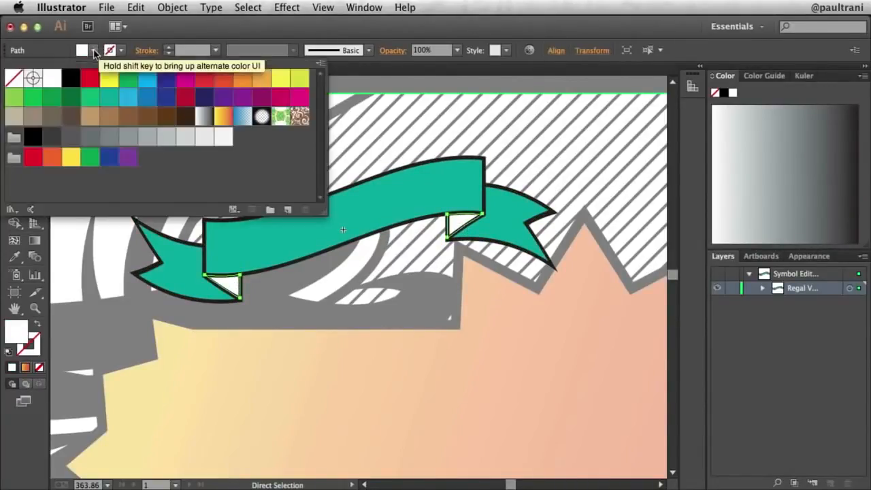
pyautogui.click(107, 97)
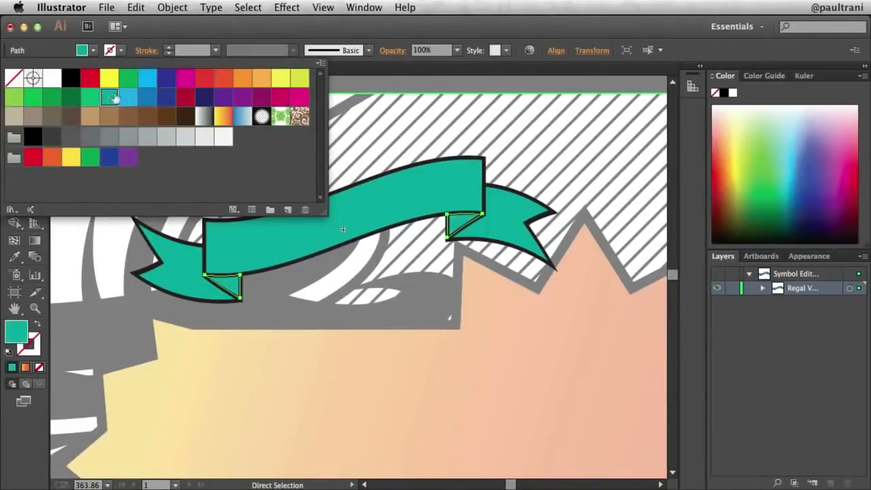
pyautogui.click(774, 189)
pyautogui.moveTo(771, 192); pyautogui.dragTo(749, 178)
pyautogui.moveTo(784, 209); pyautogui.dragTo(787, 214)
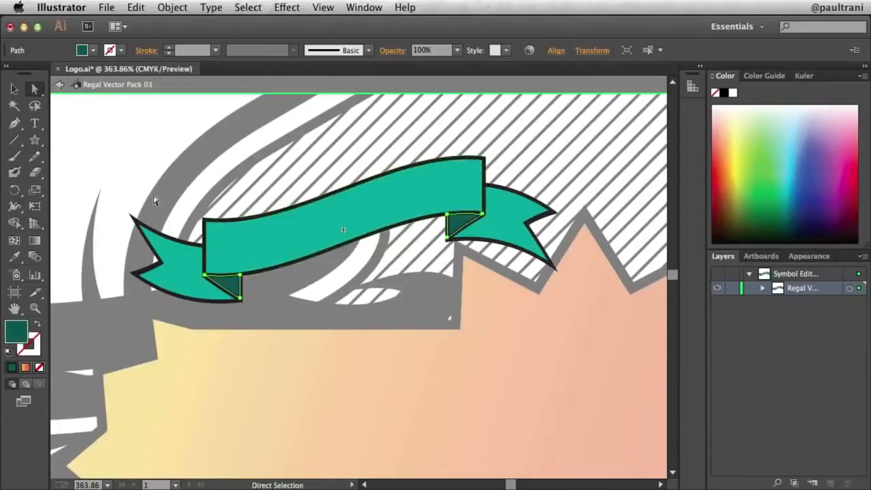
pyautogui.click(145, 129)
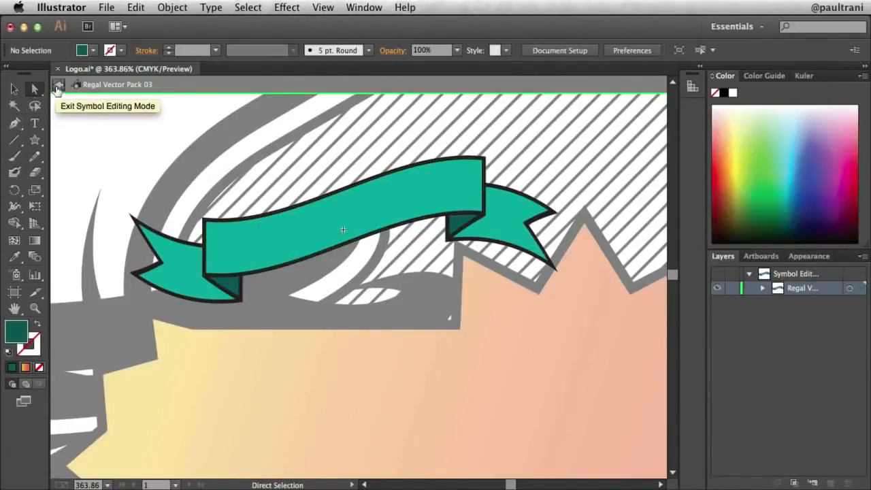
# Exit symbol editing, bring the whole logo back into view at 100%, and check the lower ribbon instance, leaving it deselected.
pyautogui.click(58, 87)
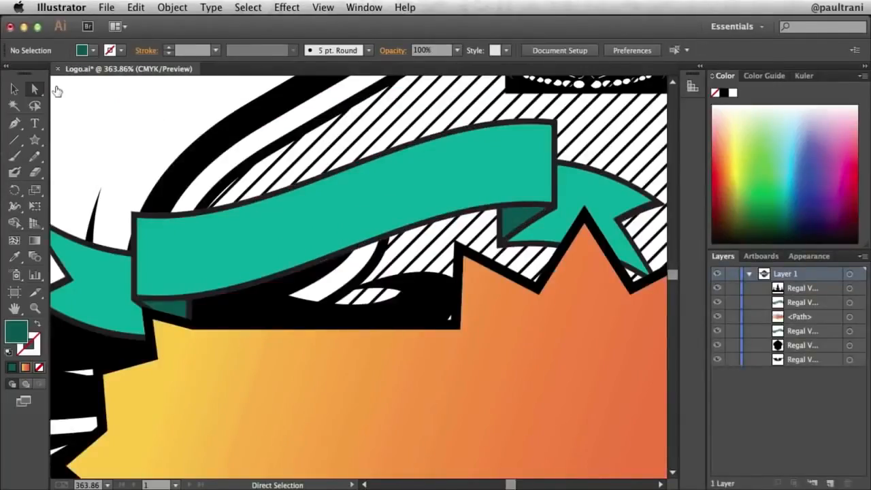
pyautogui.press('super+minus')
pyautogui.press('super+minus')
pyautogui.press('super+minus')
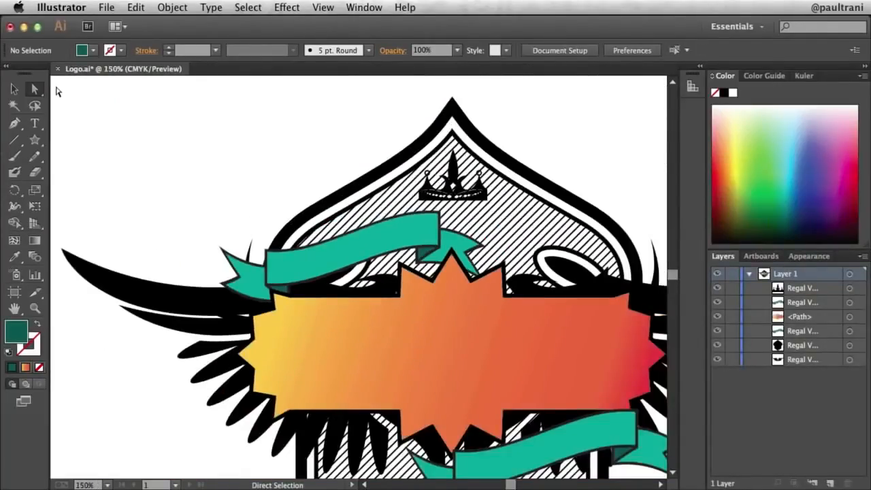
pyautogui.press('super+minus')
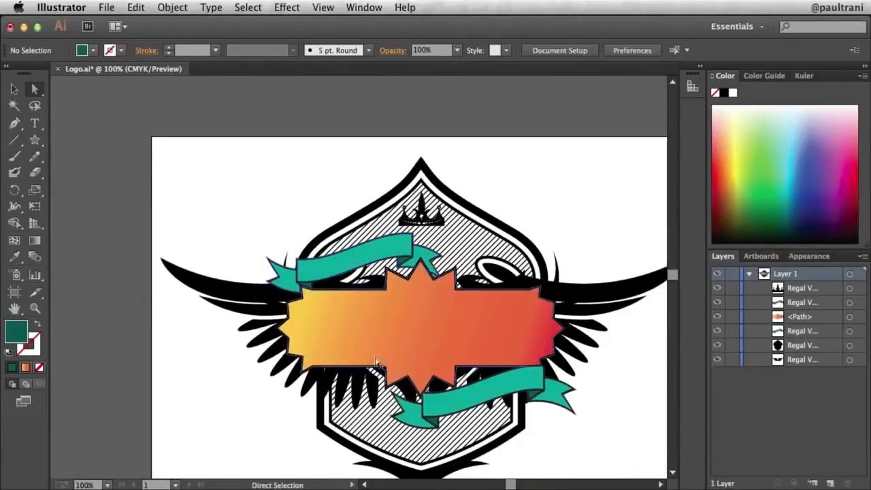
pyautogui.press('space')
pyautogui.moveTo(507, 387); pyautogui.dragTo(458, 327)
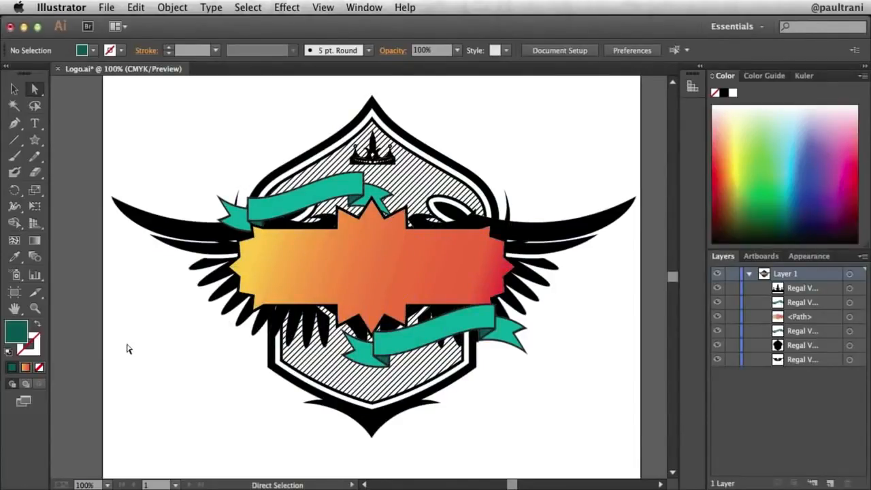
pyautogui.click(466, 326)
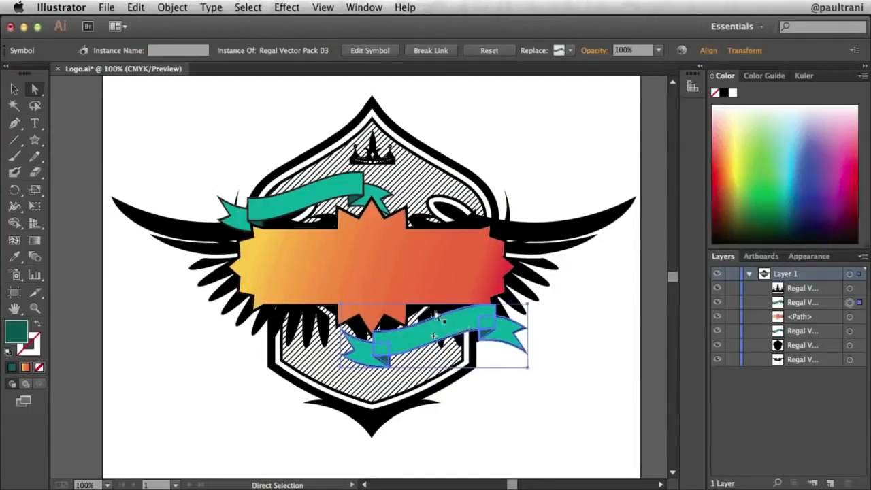
pyautogui.click(191, 367)
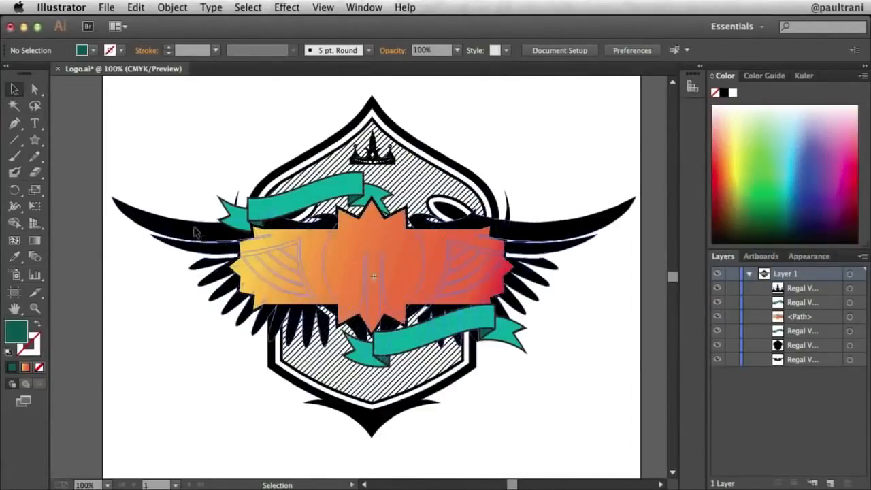
# Start a Stylize Drop Shadow effect on the wings symbol, with the live preview turned on and the artwork left in view.
pyautogui.click(195, 232)
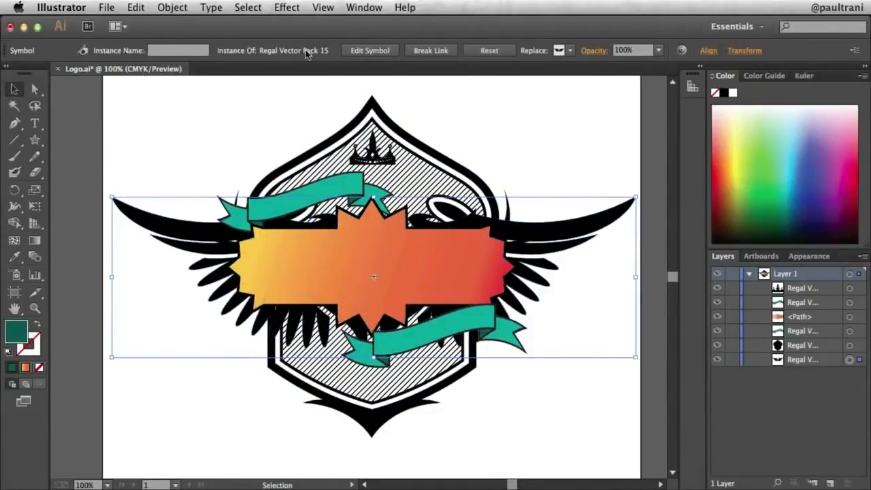
pyautogui.click(295, 9)
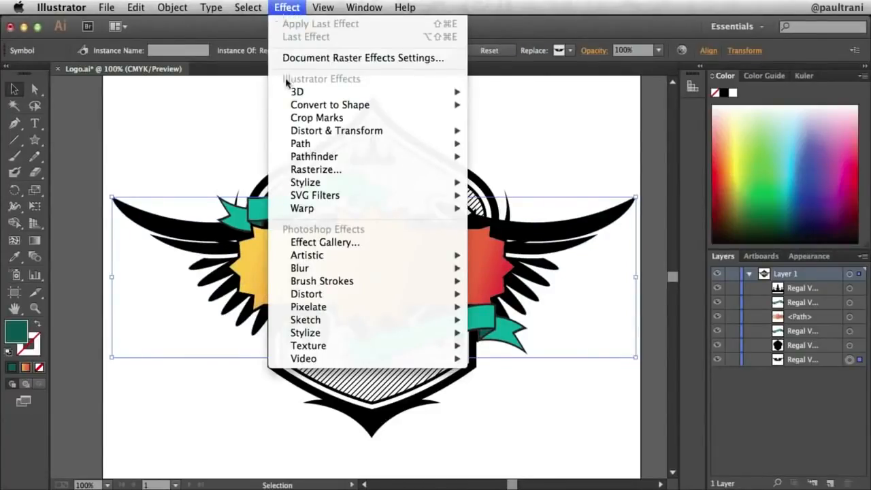
pyautogui.moveTo(297, 132)
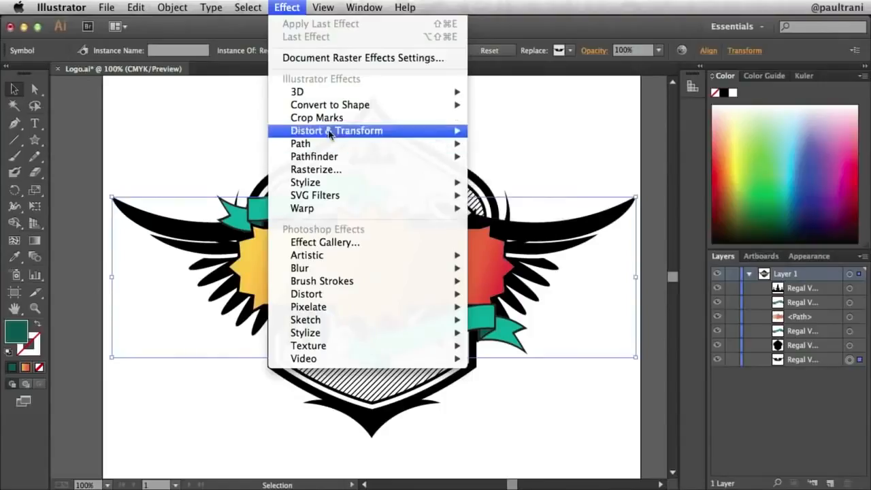
pyautogui.moveTo(392, 148)
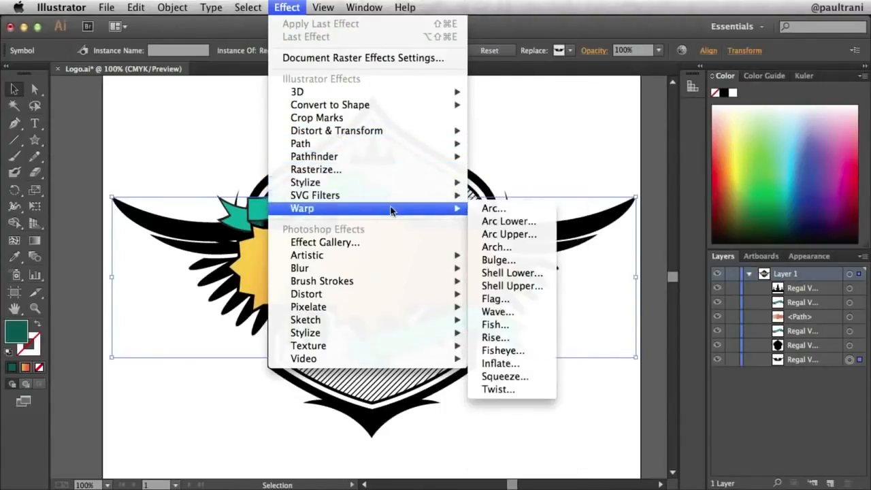
pyautogui.moveTo(398, 190)
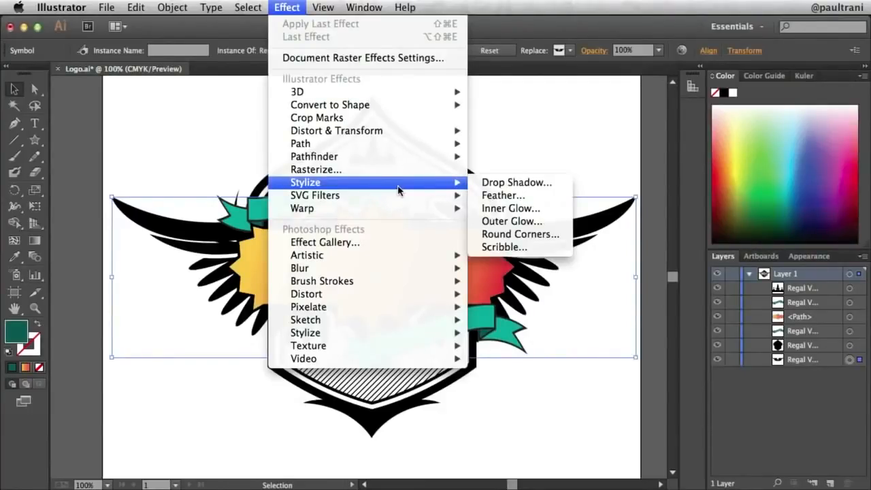
pyautogui.click(489, 188)
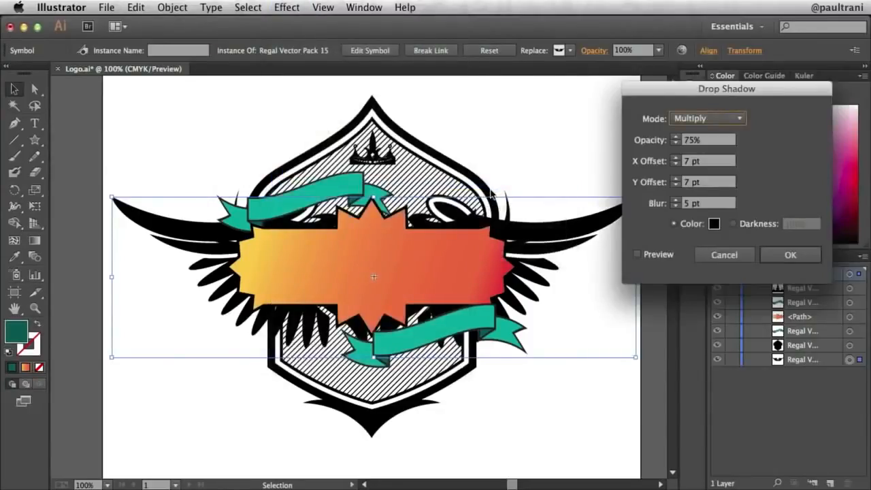
pyautogui.moveTo(740, 91); pyautogui.dragTo(707, 114)
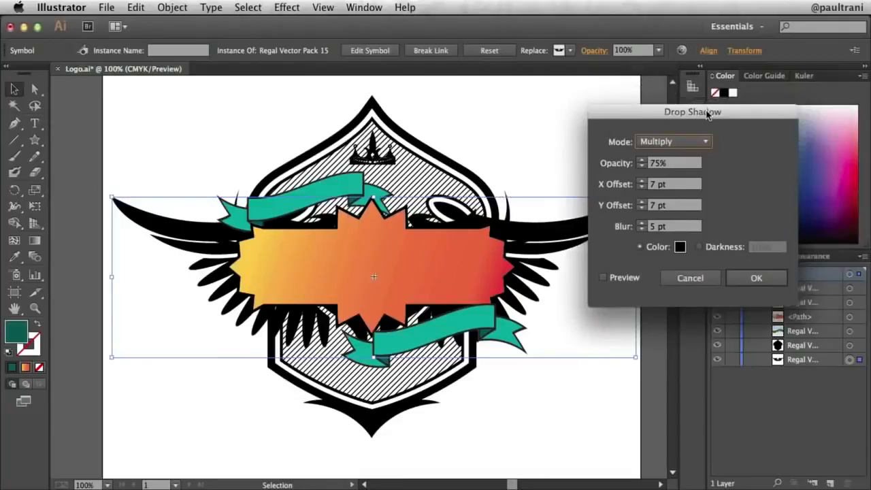
pyautogui.click(602, 279)
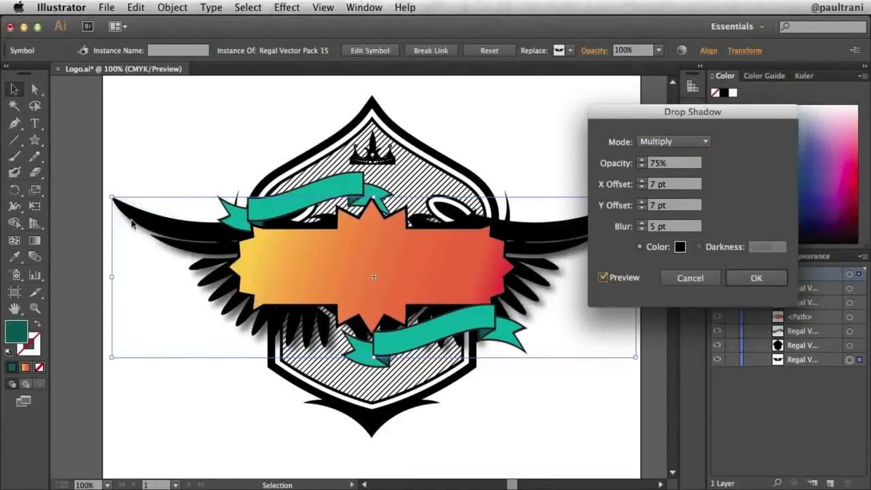
# Set both the X and Y offsets of the wings' drop shadow to 4 pt.
pyautogui.click(642, 182)
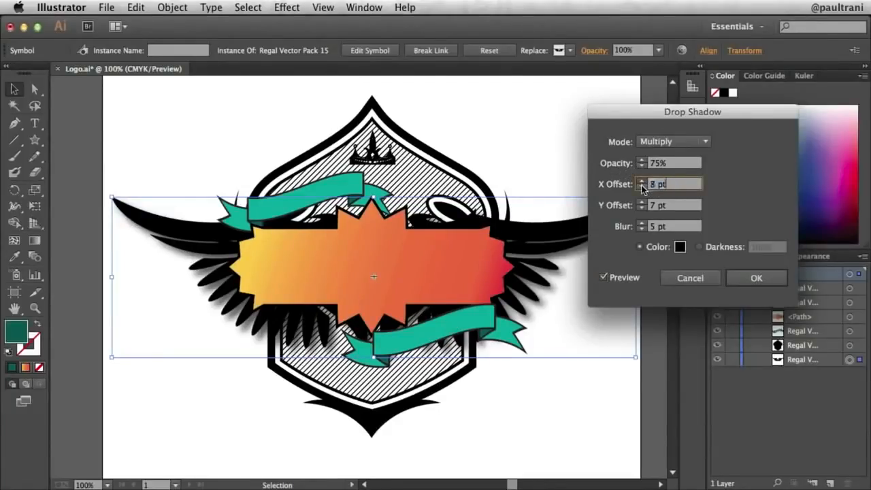
pyautogui.click(642, 187)
pyautogui.click(642, 187)
pyautogui.click(641, 208)
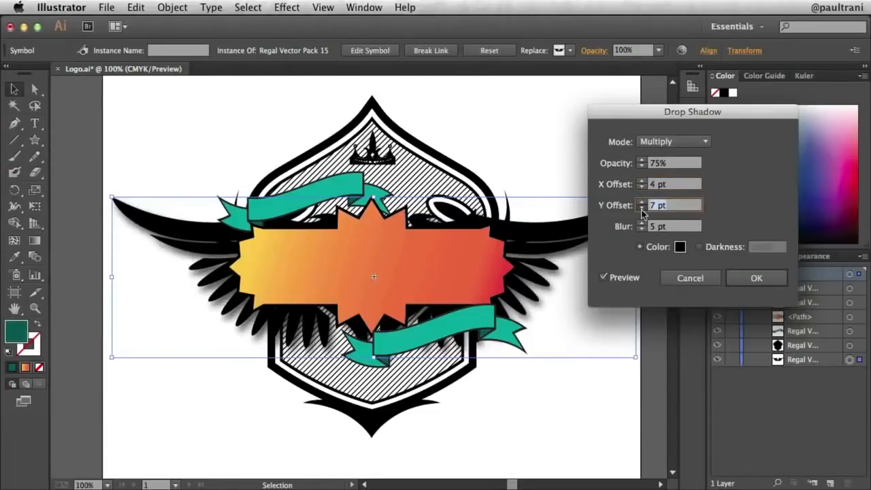
pyautogui.click(642, 208)
pyautogui.click(641, 207)
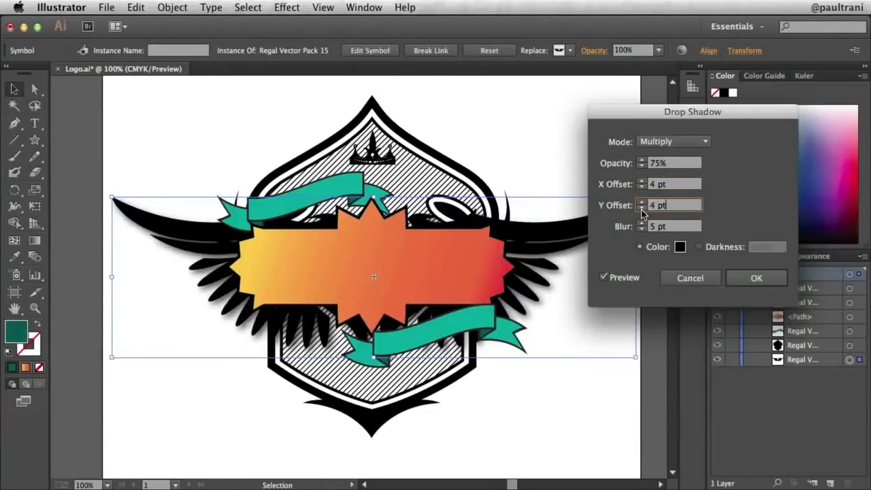
# Set the wings' drop shadow blur to 13 pt, apply the effect, and deselect the wings.
pyautogui.click(641, 222)
pyautogui.click(641, 223)
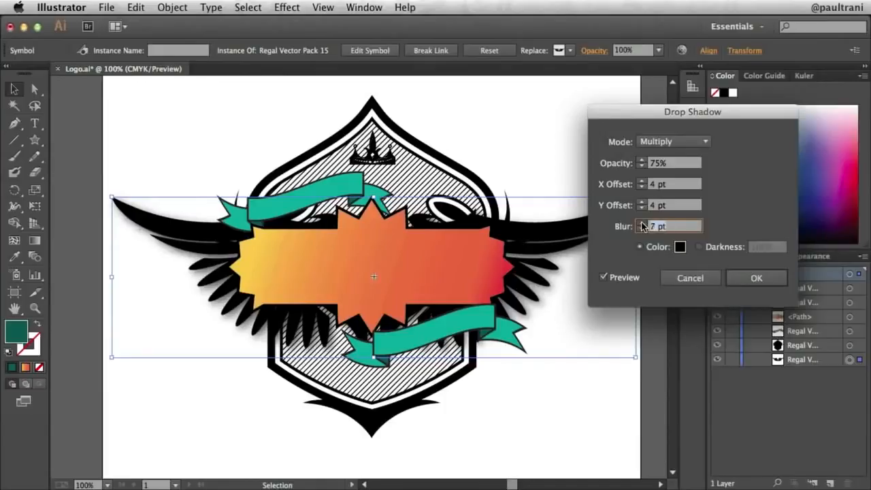
pyautogui.click(641, 223)
pyautogui.click(641, 223)
pyautogui.click(642, 223)
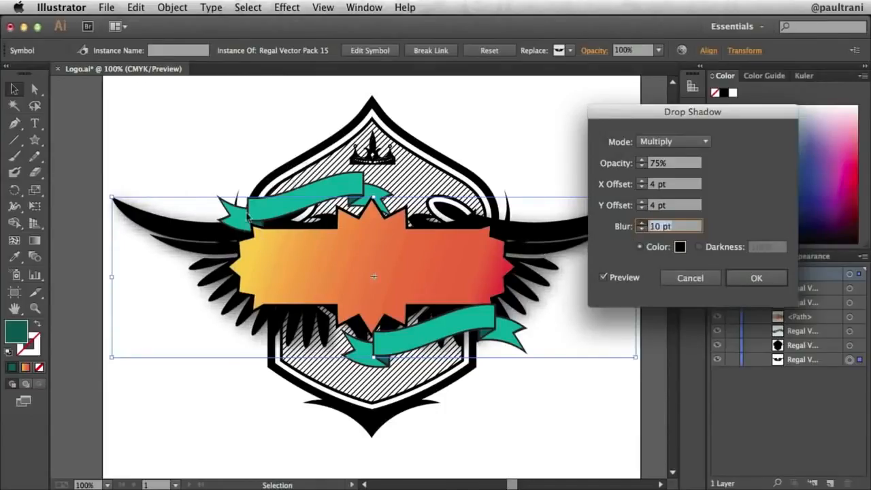
pyautogui.press('Up')
pyautogui.press('Up')
pyautogui.press('Up')
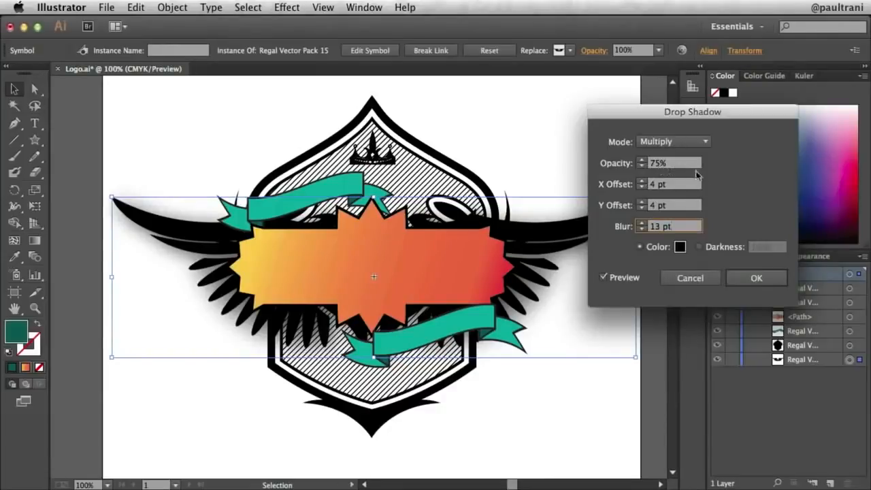
pyautogui.click(745, 283)
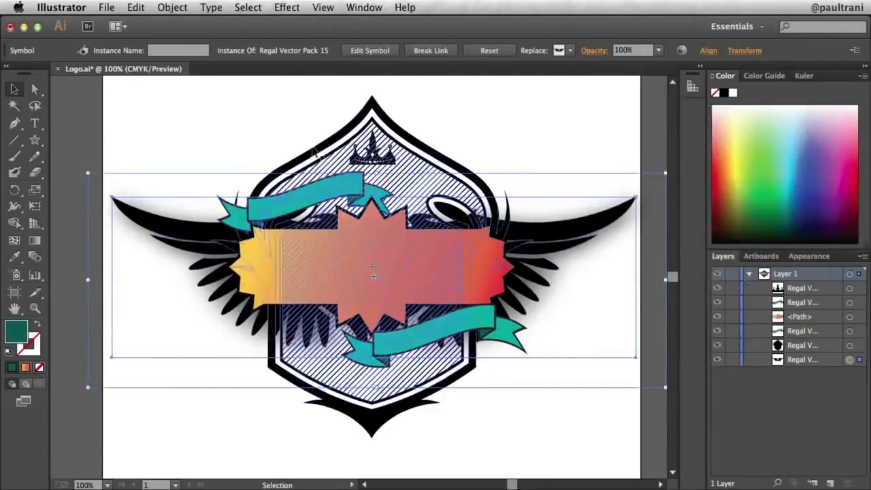
pyautogui.click(181, 119)
# Apply a Multiply drop shadow to the orange gradient banner at 75% opacity, with 4 pt offsets and 13 pt blur.
pyautogui.click(265, 248)
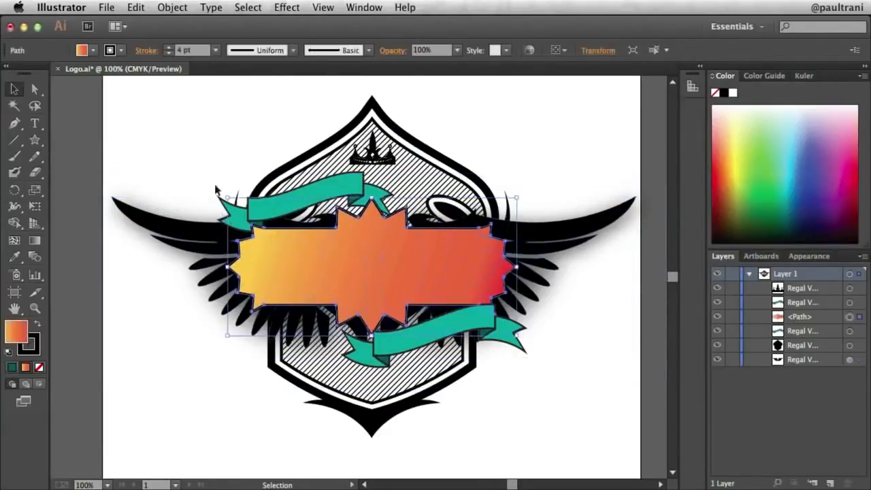
pyautogui.click(245, 8)
pyautogui.moveTo(287, 7)
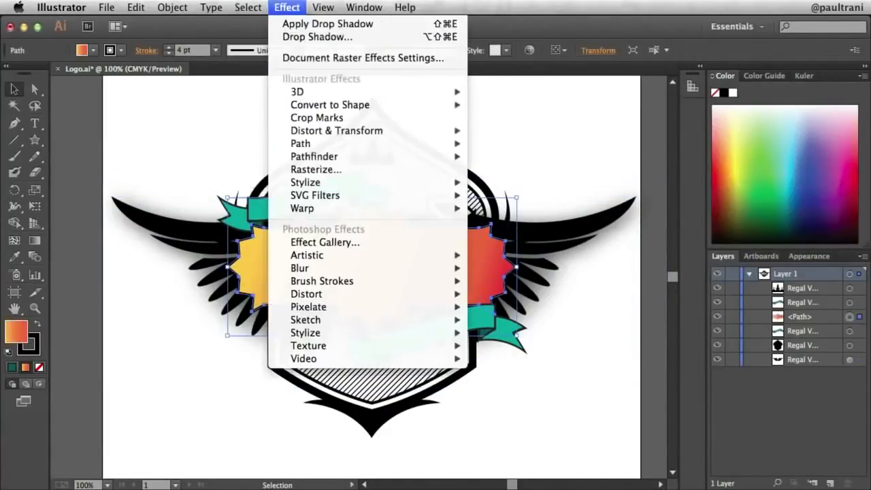
pyautogui.moveTo(324, 184)
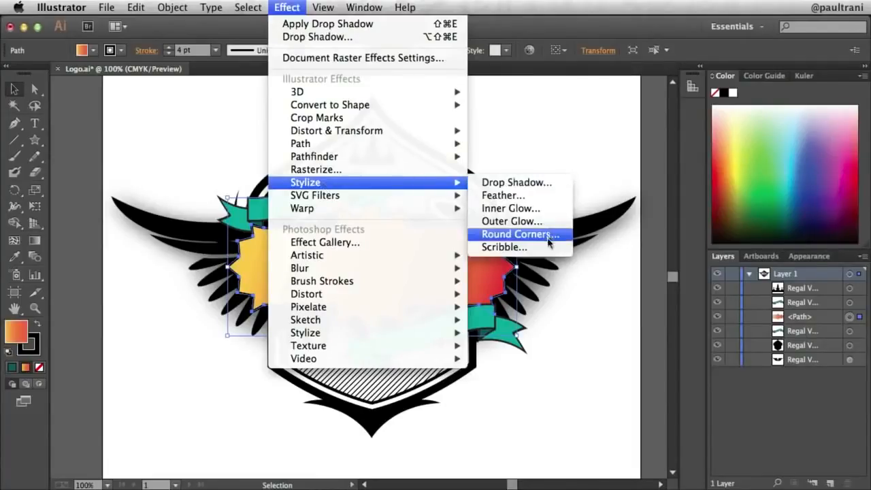
pyautogui.click(541, 187)
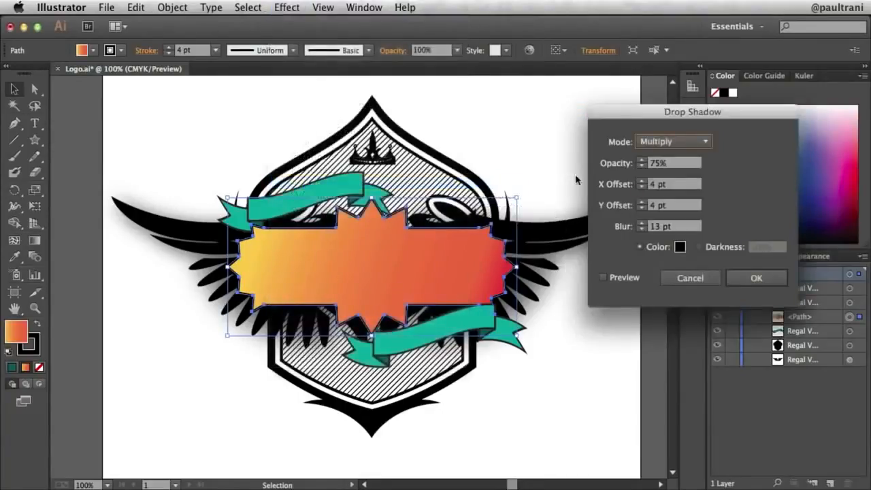
pyautogui.click(607, 282)
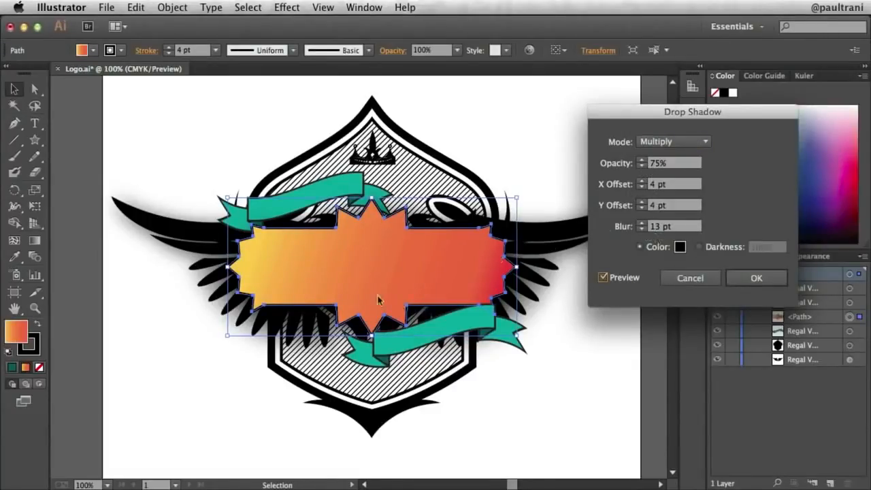
pyautogui.click(743, 279)
# Apply a drop shadow to the upper teal ribbon with 4 pt offsets and the blur reduced to 5 pt.
pyautogui.click(341, 180)
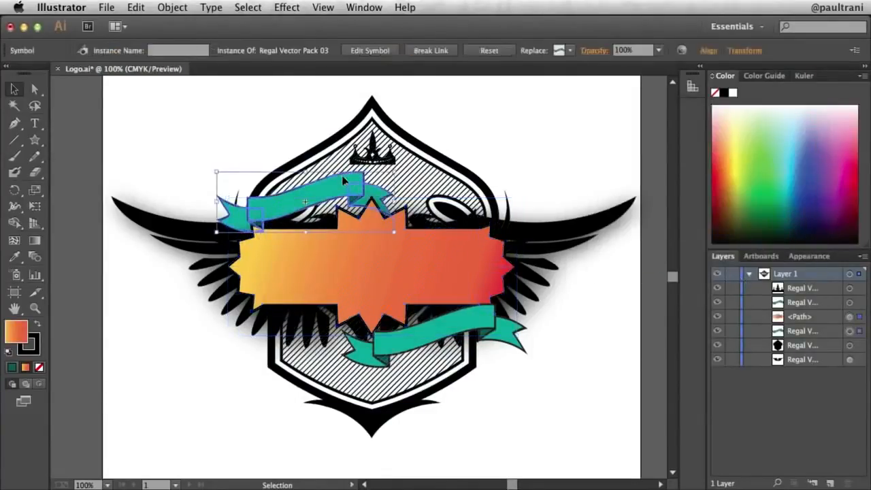
pyautogui.click(285, 9)
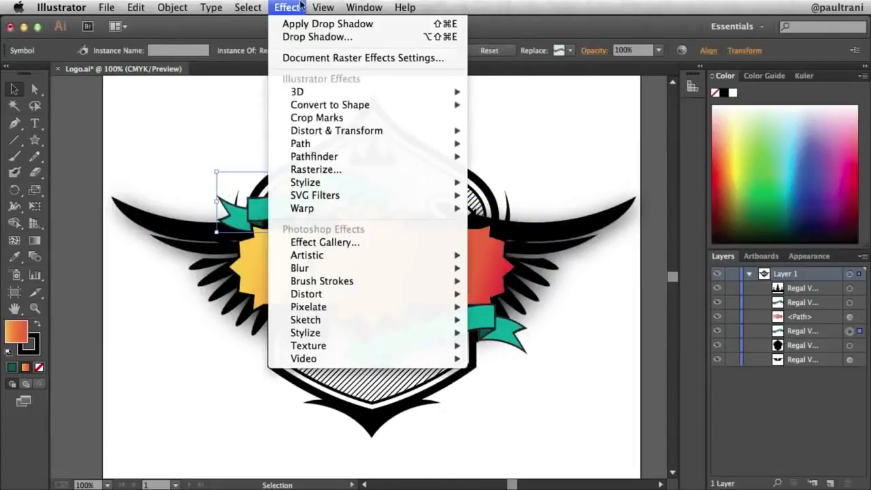
pyautogui.moveTo(297, 158)
pyautogui.moveTo(300, 182)
pyautogui.click(489, 183)
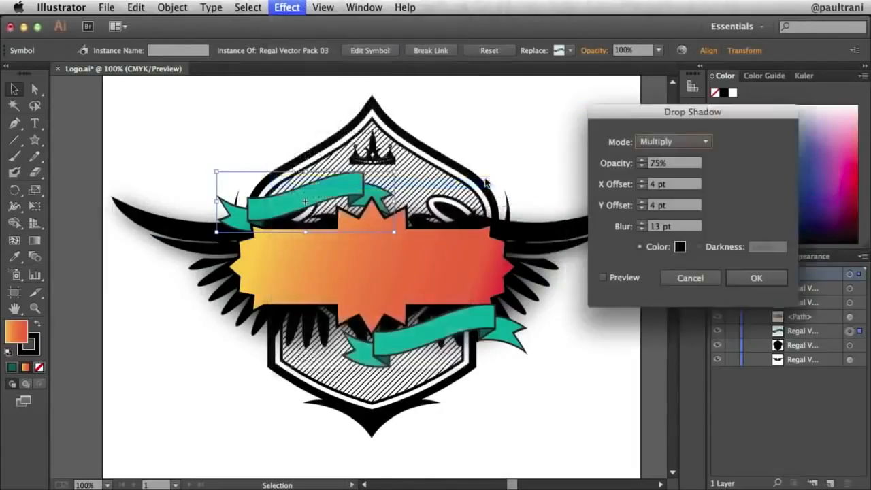
pyautogui.click(603, 277)
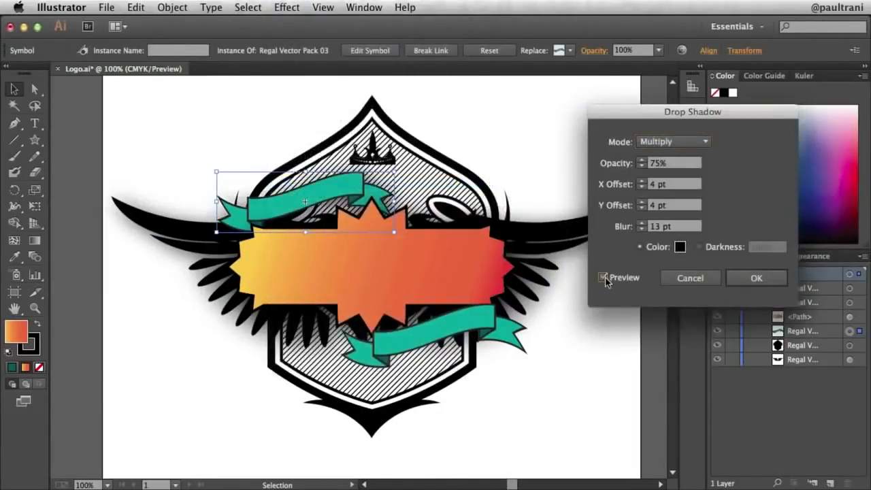
pyautogui.moveTo(660, 227); pyautogui.dragTo(636, 225)
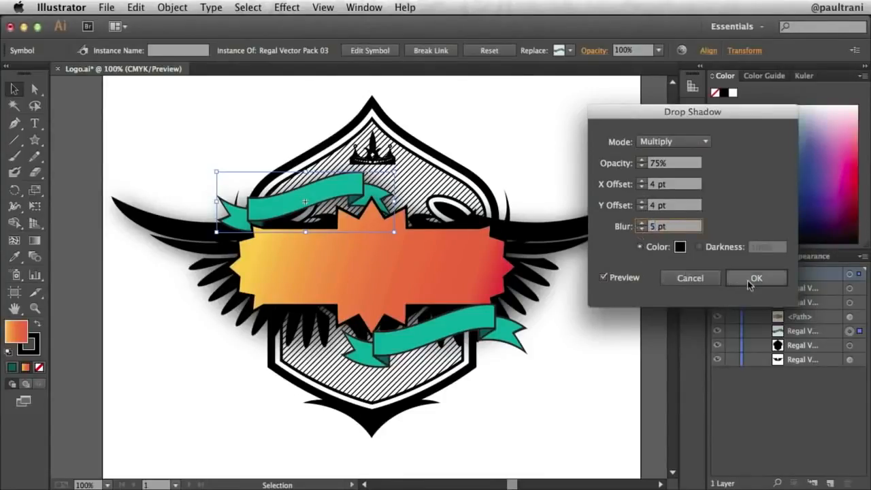
pyautogui.click(746, 278)
# Apply the same drop shadow with 4 pt offsets and 5 pt blur to the lower teal ribbon, and deselect it.
pyautogui.click(435, 344)
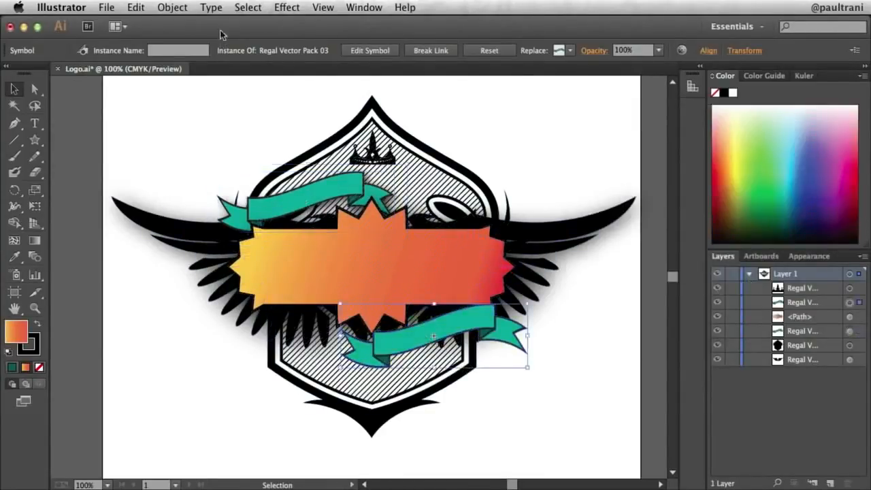
pyautogui.click(280, 6)
pyautogui.moveTo(300, 184)
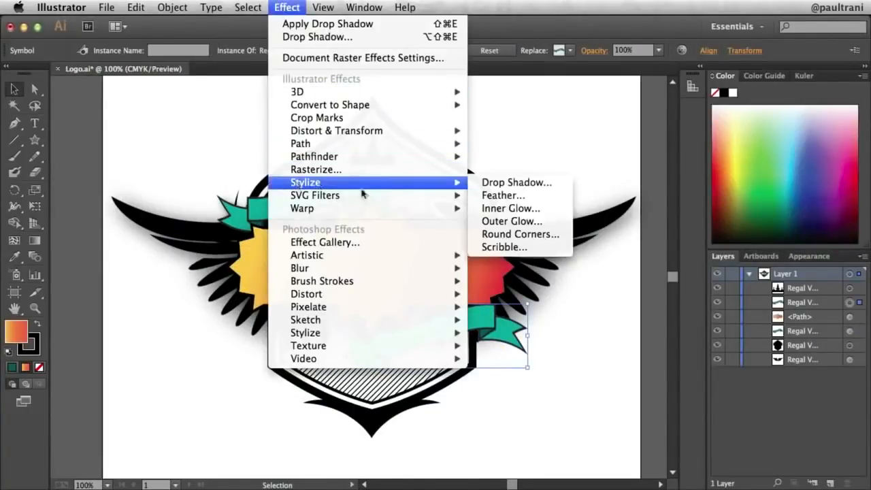
pyautogui.click(491, 187)
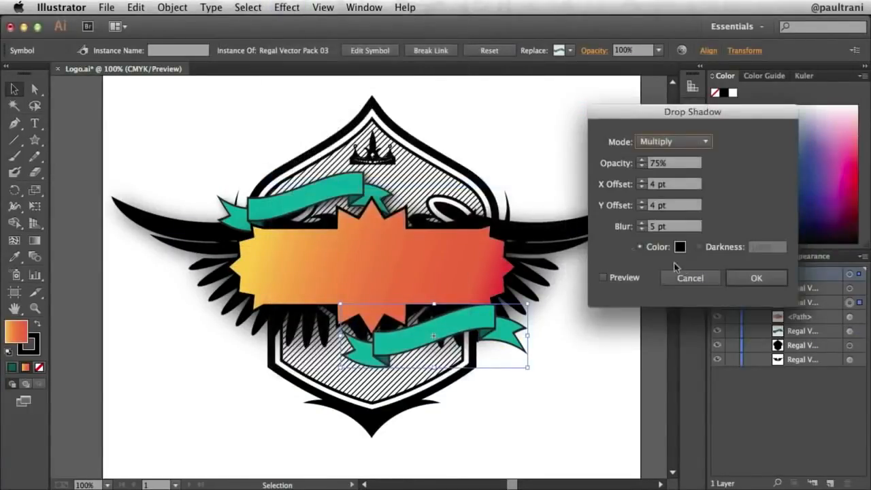
pyautogui.click(747, 279)
pyautogui.click(594, 384)
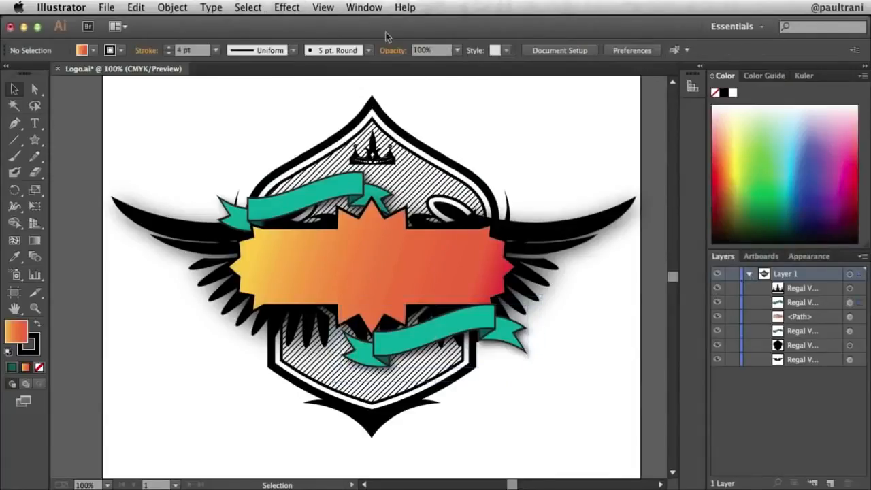
pyautogui.click(286, 7)
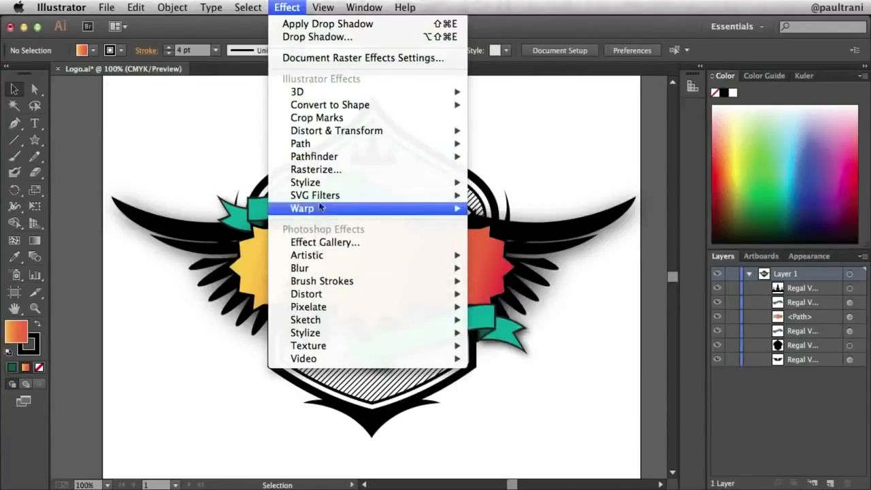
pyautogui.moveTo(318, 185)
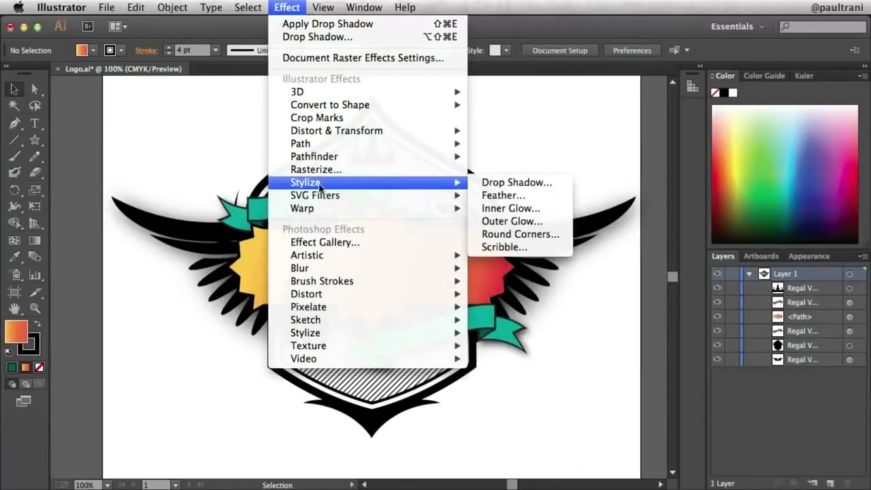
pyautogui.click(184, 179)
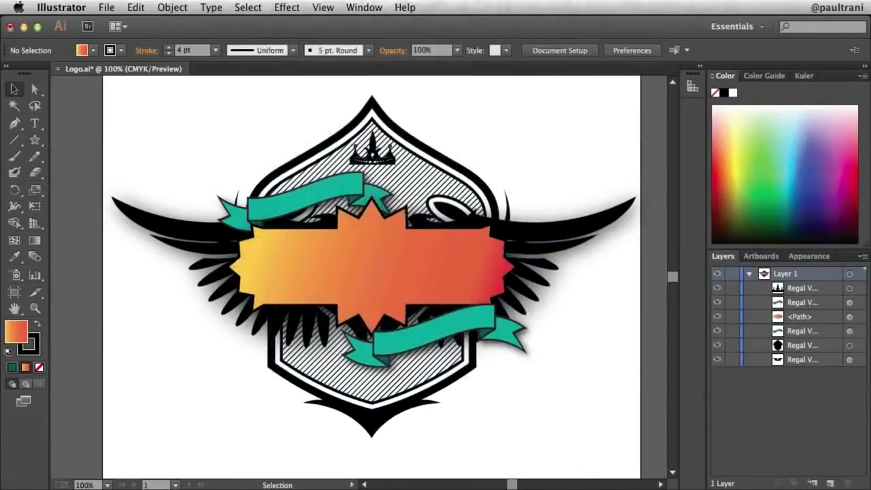
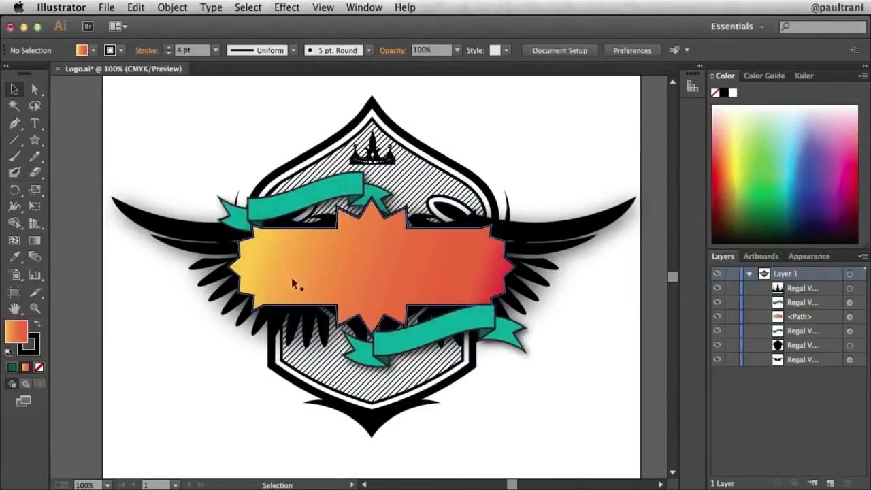
# Collapse and lock Layer 1, and add a new empty layer above it.
pyautogui.click(749, 275)
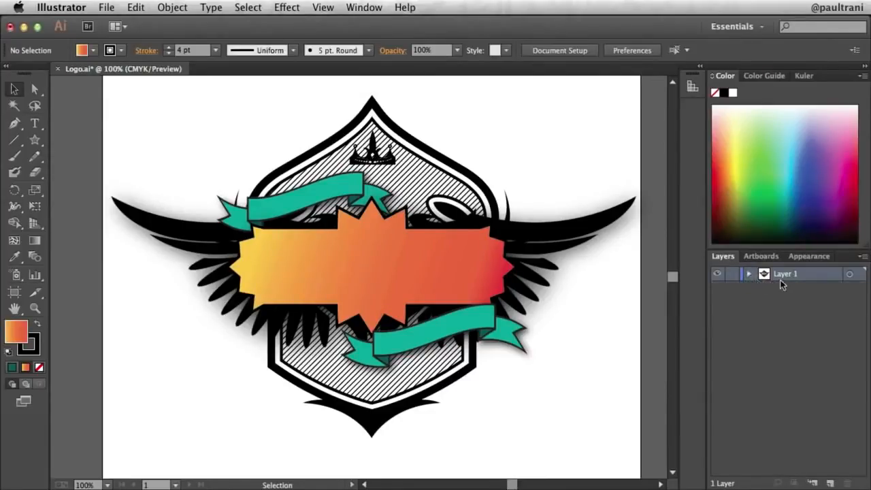
pyautogui.click(731, 275)
pyautogui.click(831, 483)
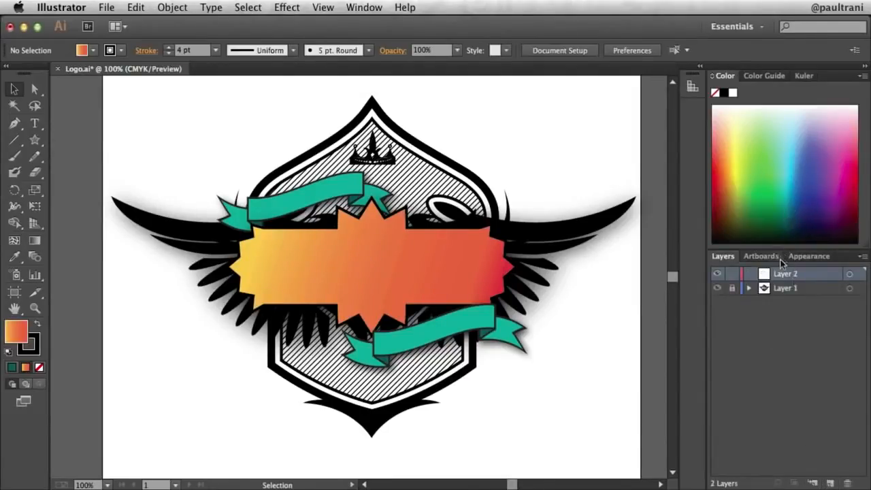
# Rename the new layer above Layer 1 as Text.
pyautogui.doubleClick(782, 275)
pyautogui.write('Text')
pyautogui.press('Return')
# Add the text "Designer" on the orange gradient banner, set it to 72 pt, and center it there.
pyautogui.press('super+equal')
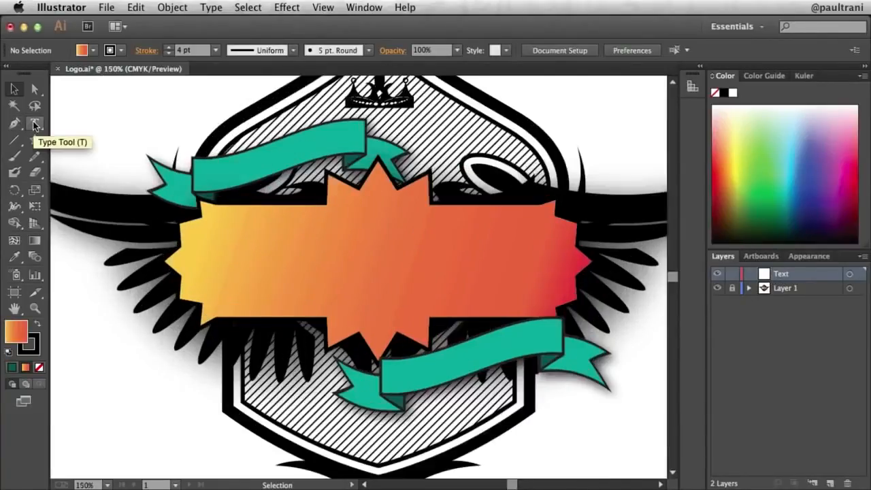
pyautogui.click(35, 124)
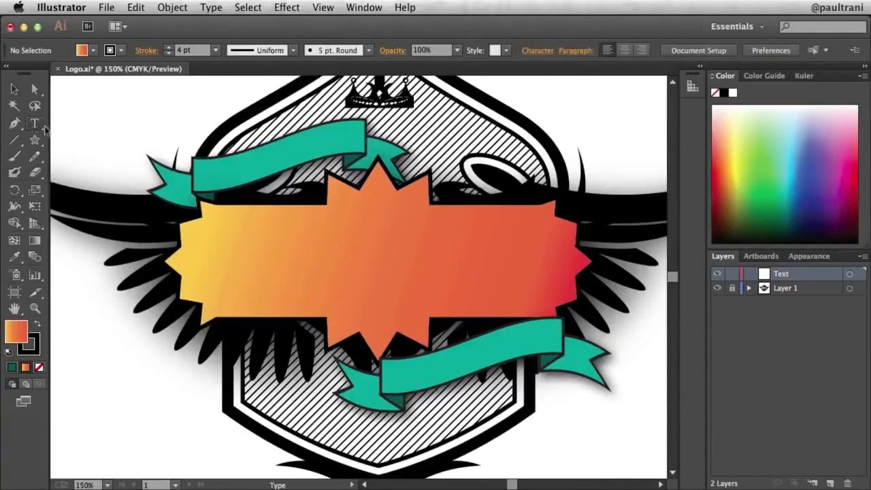
pyautogui.click(274, 255)
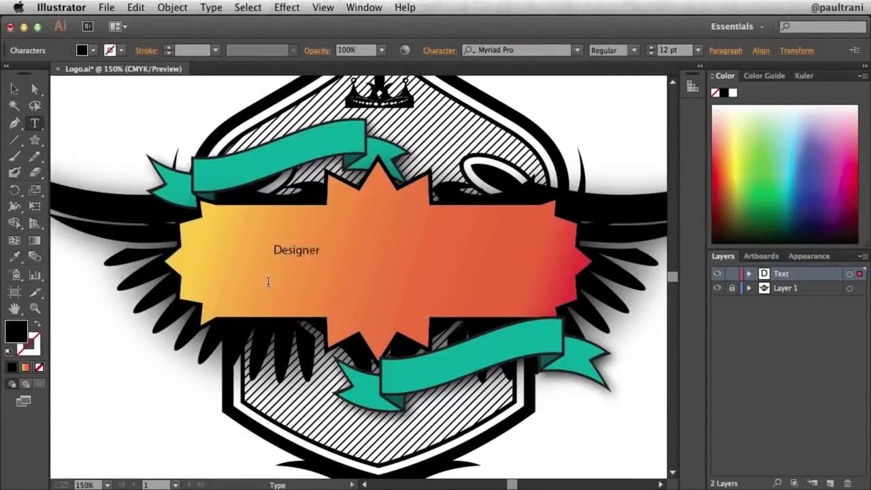
pyautogui.doubleClick(279, 252)
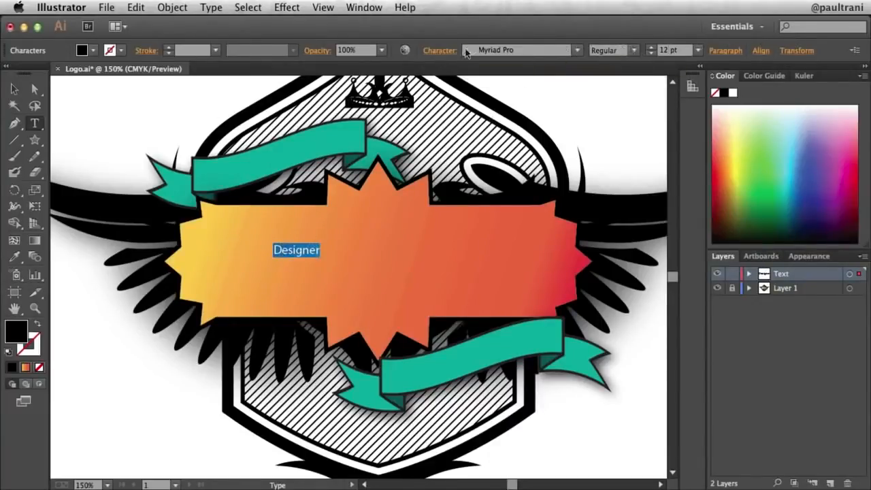
pyautogui.click(698, 50)
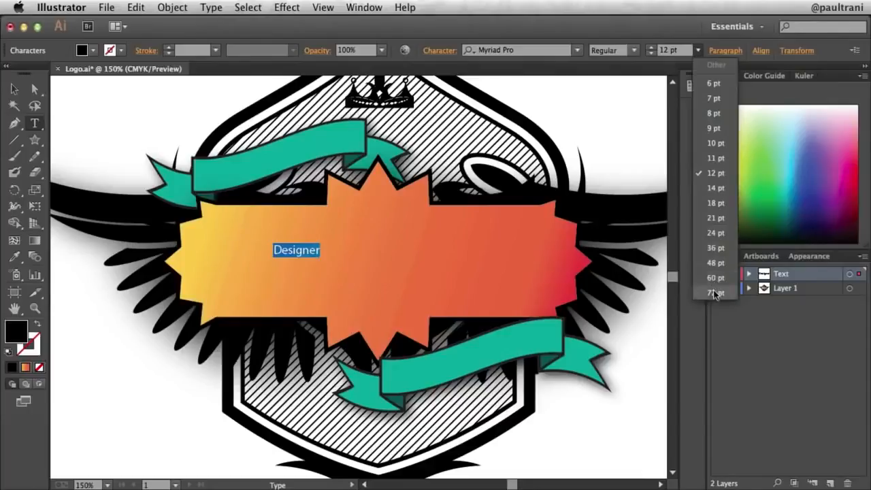
pyautogui.click(716, 294)
pyautogui.click(14, 90)
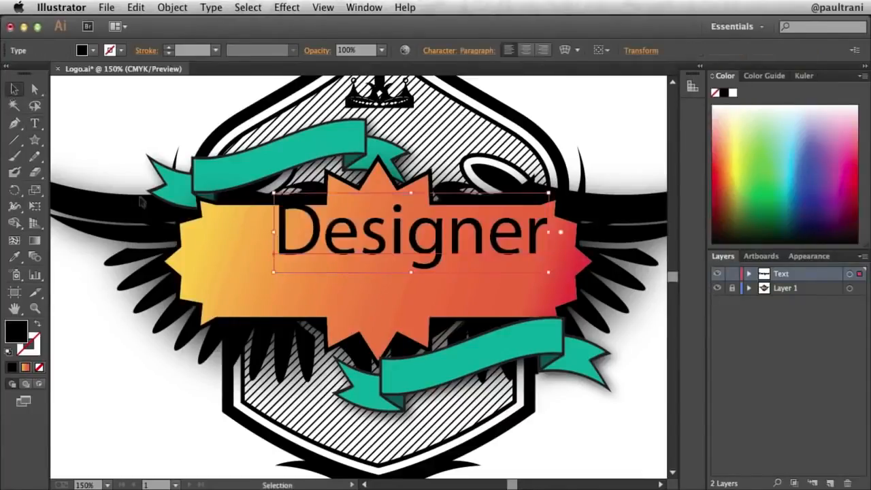
pyautogui.moveTo(317, 234); pyautogui.dragTo(288, 262)
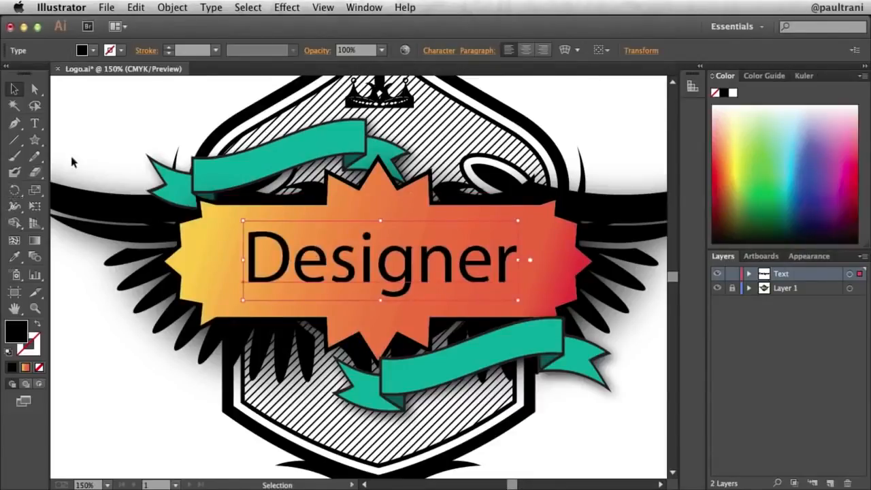
# Try the Monaco, Onyx and Haettenschweiler fonts on the whole "Designer" text.
pyautogui.doubleClick(289, 262)
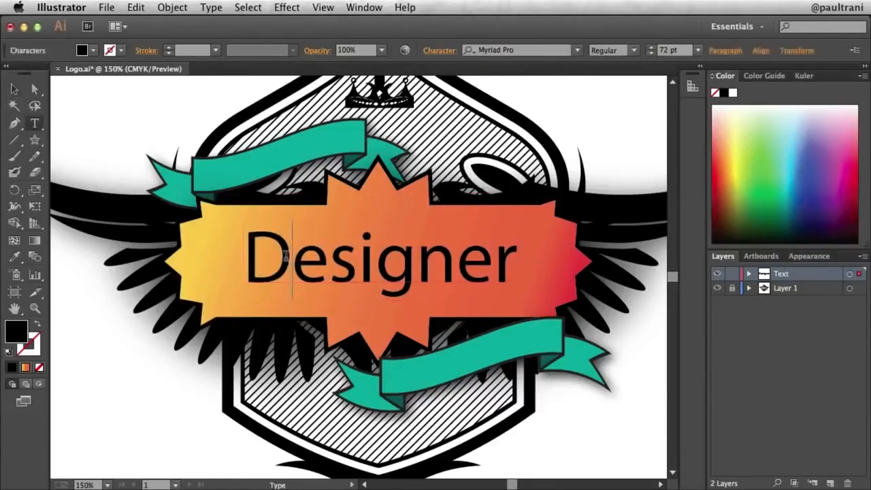
pyautogui.moveTo(251, 260); pyautogui.dragTo(540, 276)
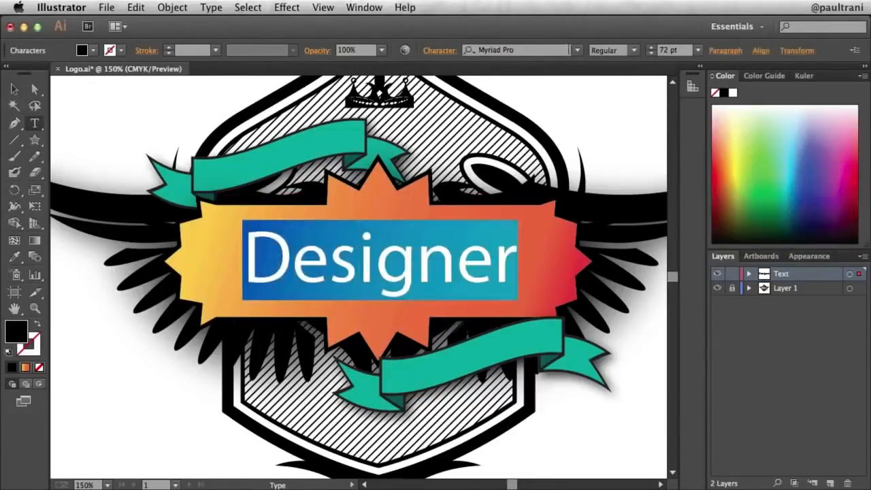
pyautogui.click(576, 50)
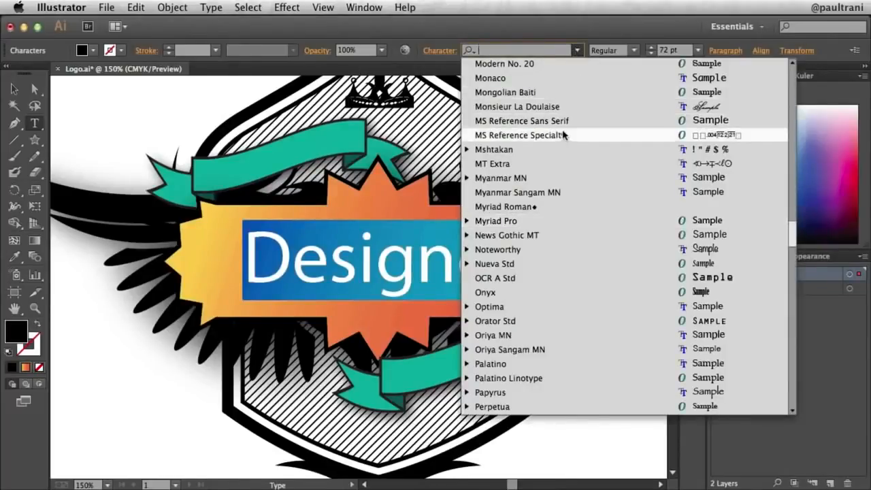
pyautogui.click(495, 79)
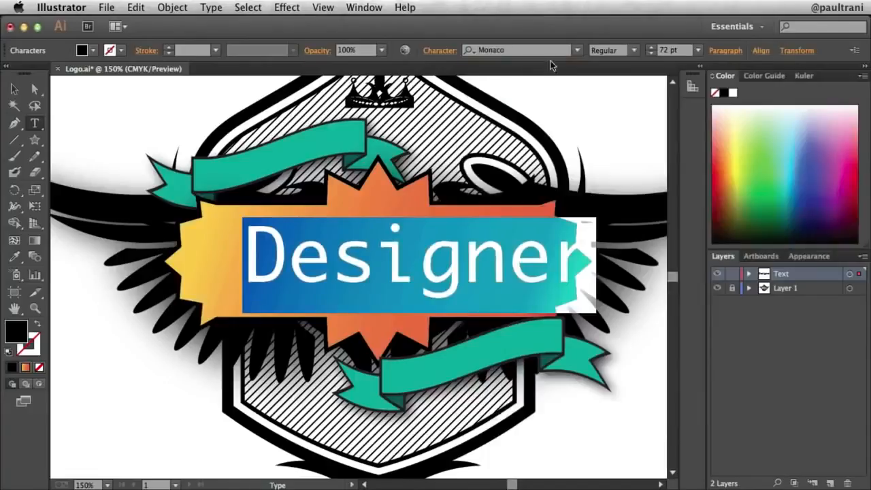
pyautogui.click(575, 52)
pyautogui.click(485, 292)
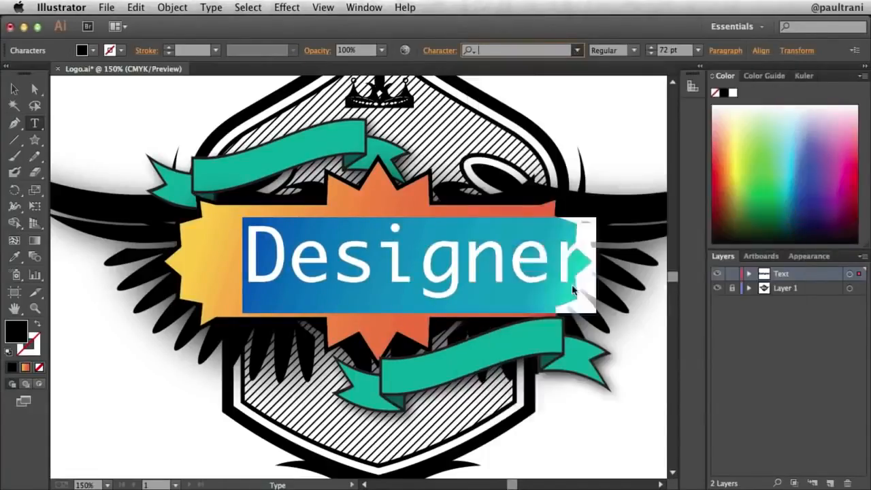
pyautogui.click(575, 50)
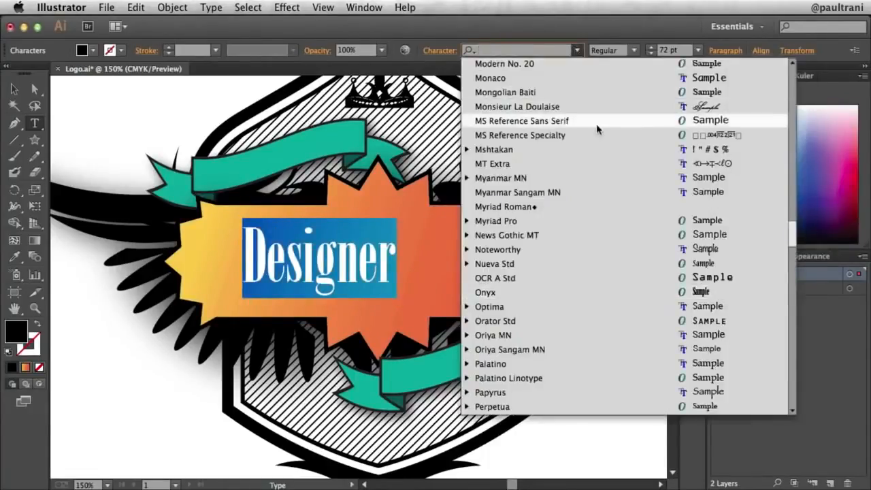
pyautogui.scroll(10, 597, 128)
pyautogui.click(510, 135)
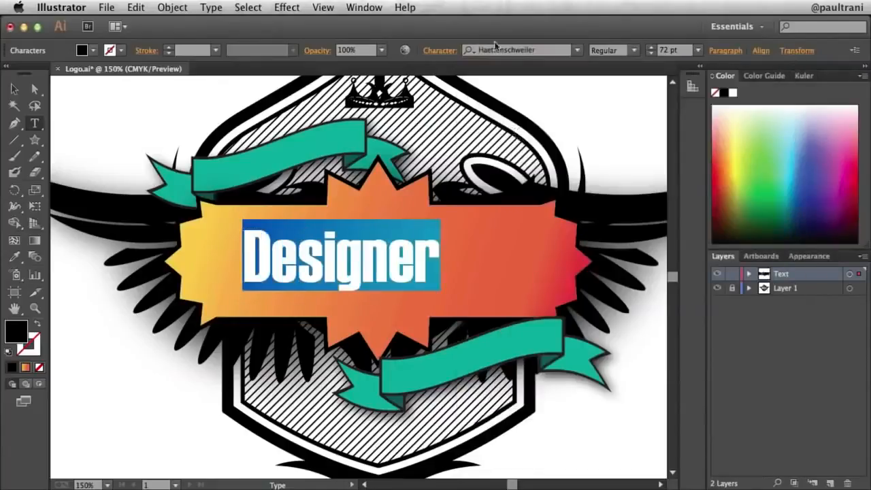
# Set the "Designer" text in the Lobster font.
pyautogui.click(566, 50)
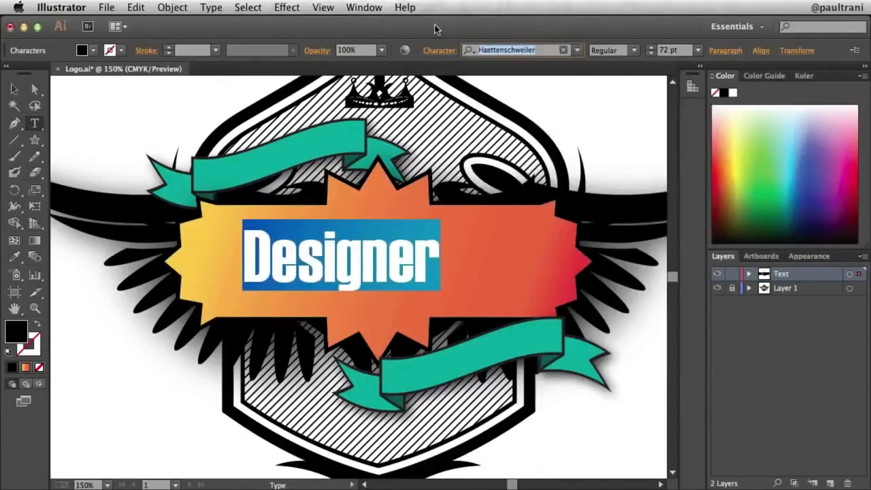
pyautogui.write('Lob')
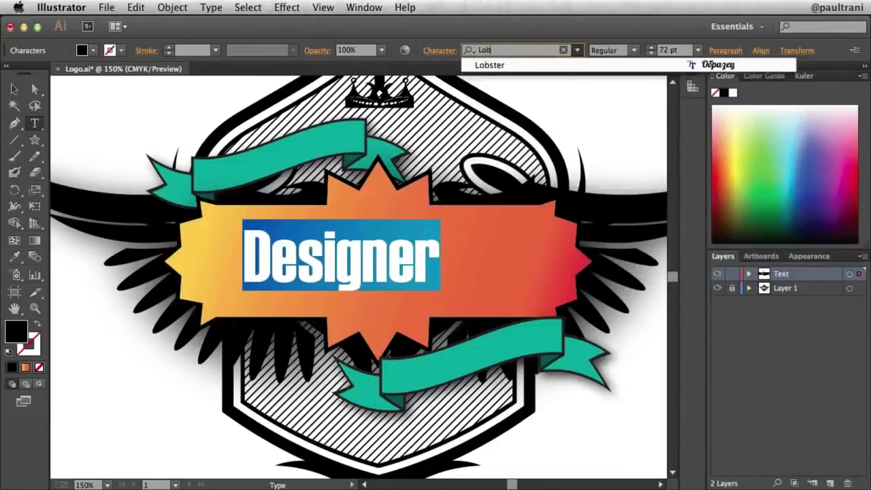
pyautogui.click(479, 67)
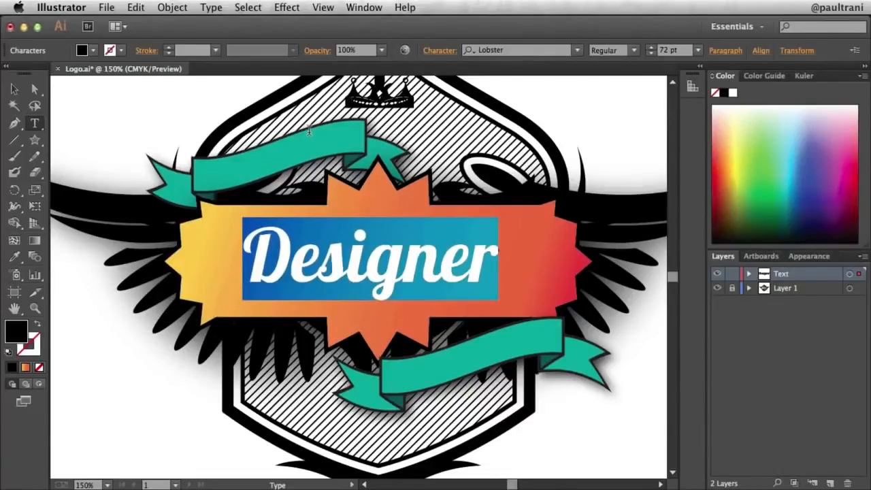
# Widen the "Designer" text to fill more of the orange banner, center it there, and deselect it.
pyautogui.click(14, 90)
pyautogui.moveTo(287, 247)
pyautogui.mouseDown()
pyautogui.moveTo(296, 247)
pyautogui.moveTo(267, 247)
pyautogui.moveTo(303, 249)
pyautogui.mouseUp()
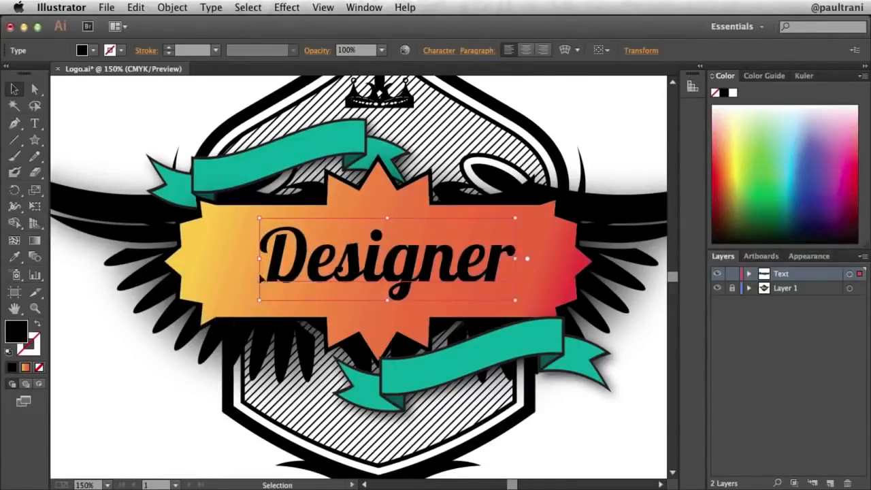
pyautogui.moveTo(260, 259)
pyautogui.mouseDown()
pyautogui.moveTo(228, 249)
pyautogui.moveTo(225, 258)
pyautogui.moveTo(253, 271)
pyautogui.moveTo(221, 247)
pyautogui.moveTo(218, 257)
pyautogui.moveTo(243, 263)
pyautogui.mouseUp()
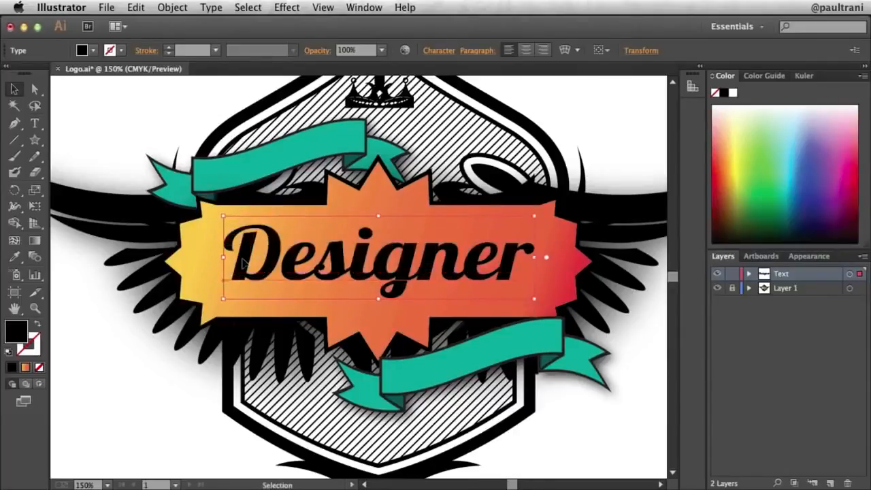
pyautogui.press('Left')
pyautogui.press('Down')
pyautogui.press('Down')
pyautogui.press('Right')
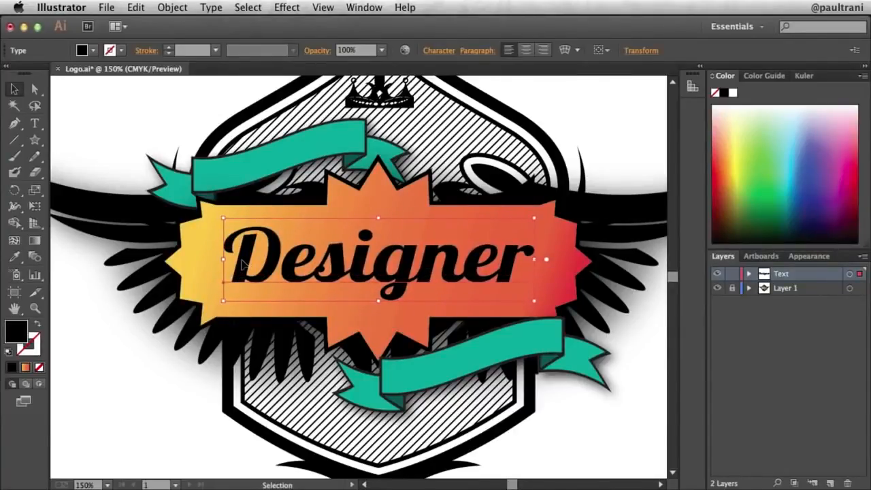
pyautogui.click(136, 113)
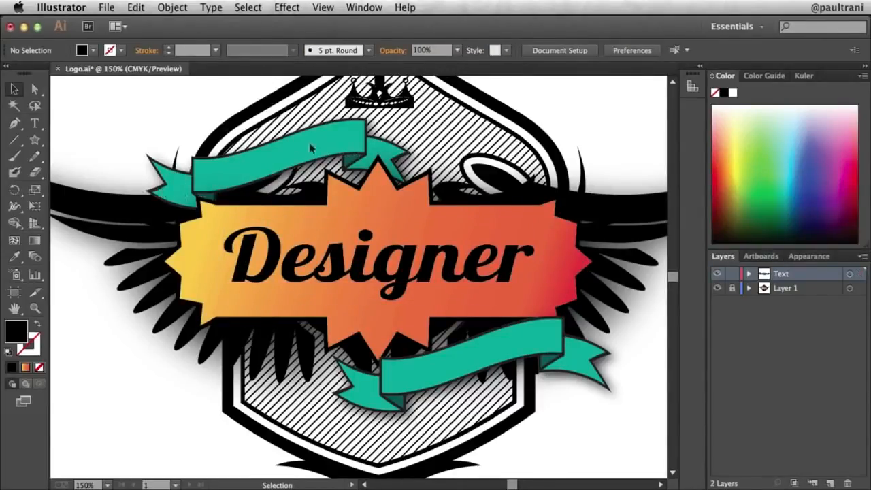
# Add a text line with the designer's full name above the badge, and save the file.
pyautogui.scroll(5, 162, 204)
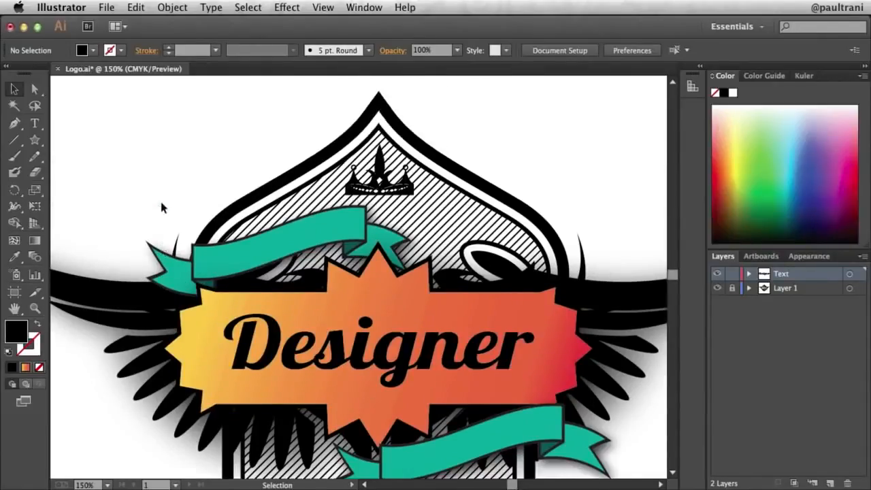
pyautogui.click(35, 123)
pyautogui.click(162, 157)
pyautogui.write('Paul Trani')
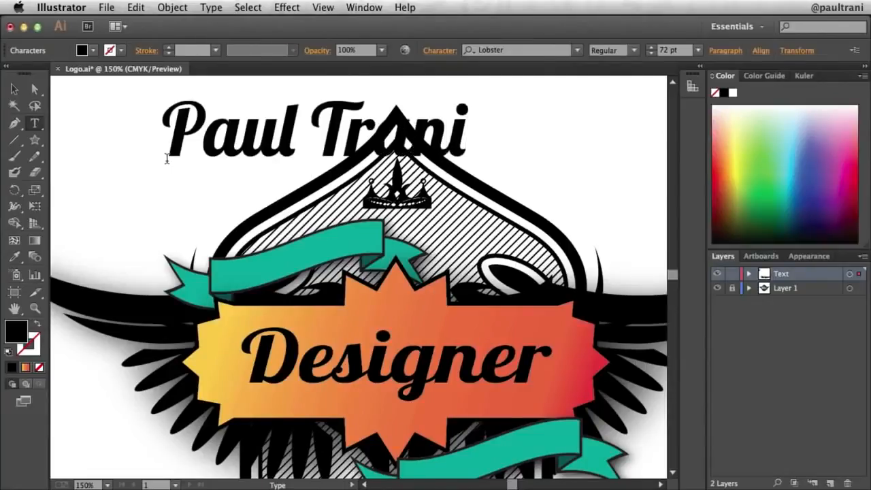
pyautogui.press('Escape')
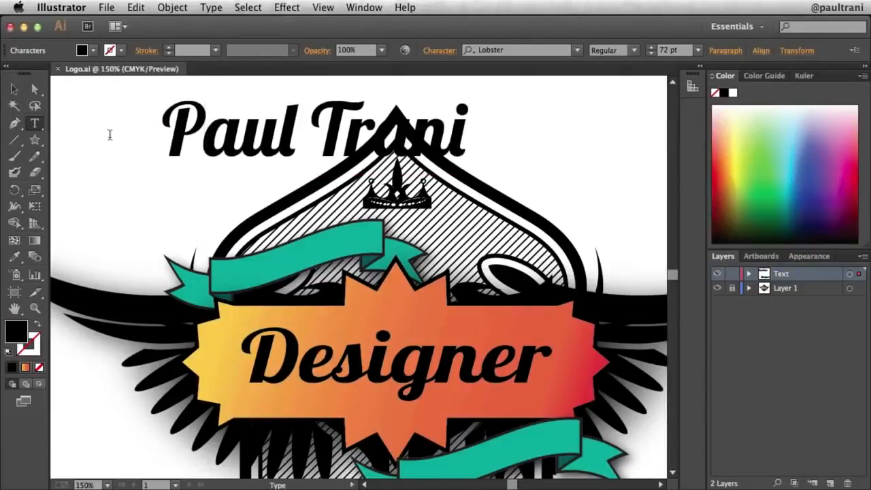
# Set the full-name text in Myriad Pro Regular at 21 pt.
pyautogui.moveTo(168, 131); pyautogui.dragTo(492, 184)
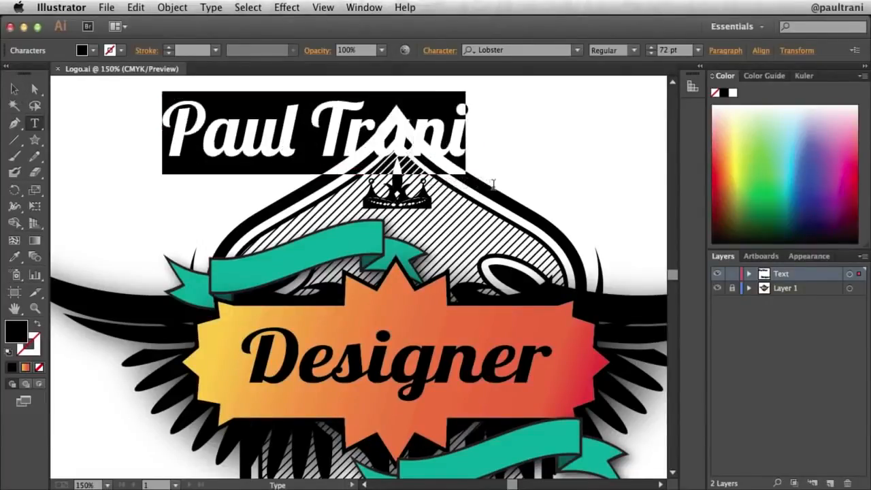
pyautogui.click(521, 49)
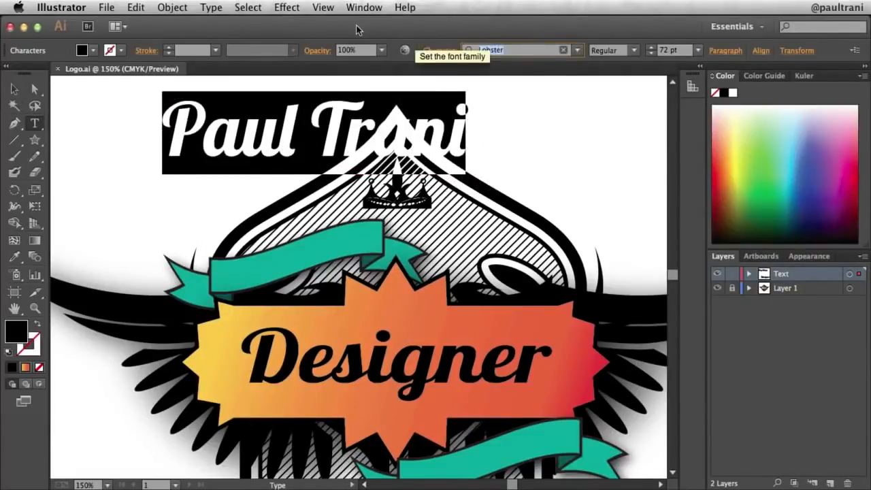
pyautogui.write('myr')
pyautogui.press('Down')
pyautogui.press('Down')
pyautogui.press('Down')
pyautogui.press('Down')
pyautogui.press('Down')
pyautogui.press('Down')
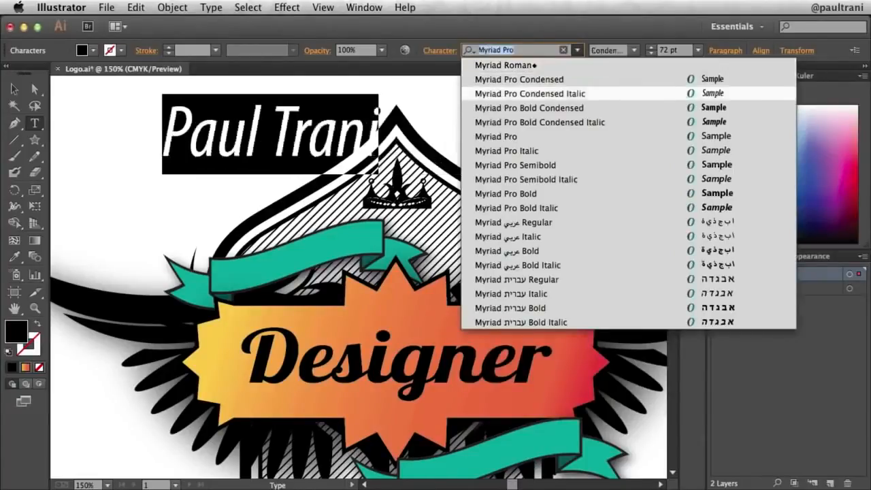
pyautogui.press('Return')
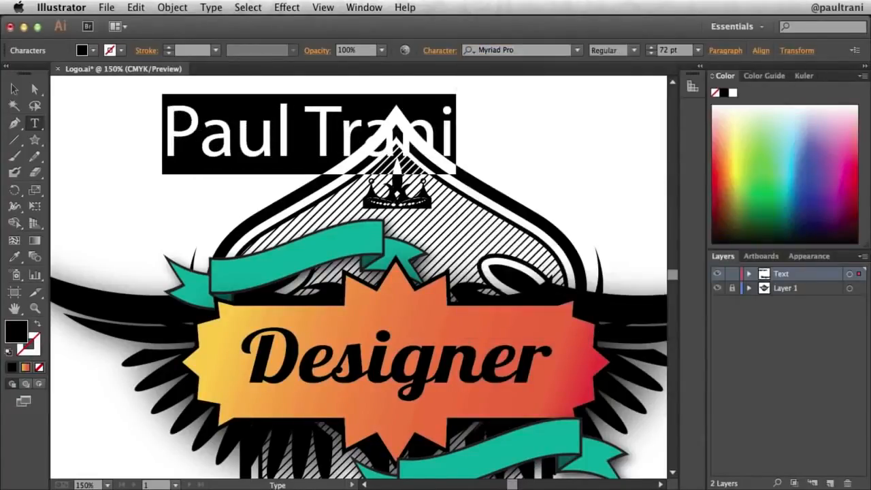
pyautogui.click(696, 50)
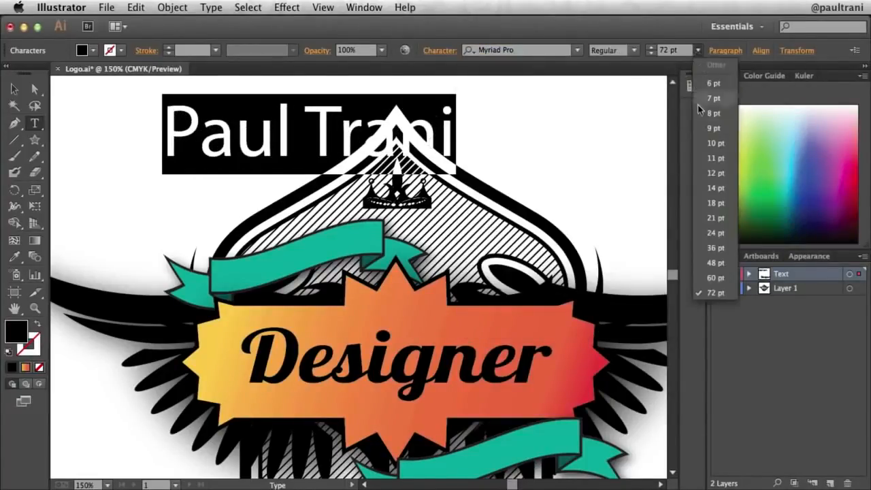
pyautogui.click(713, 219)
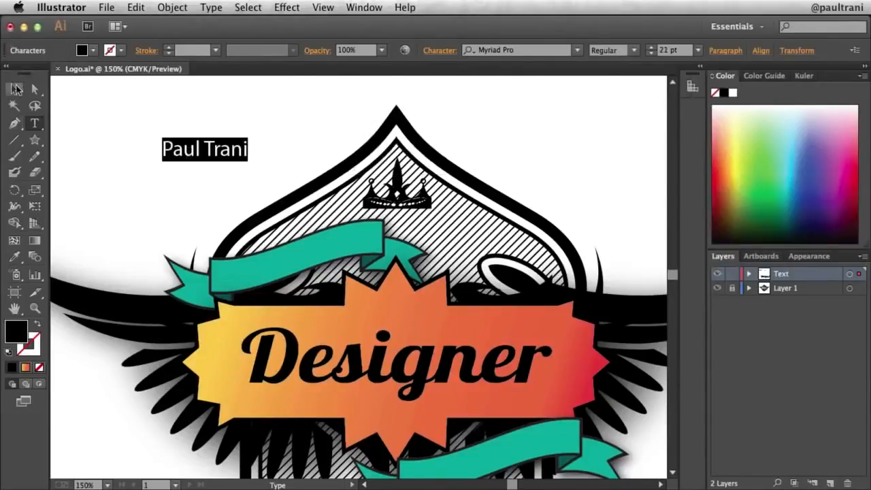
# Place the full-name text on the upper teal ribbon and fill it with white.
pyautogui.click(14, 89)
pyautogui.moveTo(181, 155); pyautogui.dragTo(271, 261)
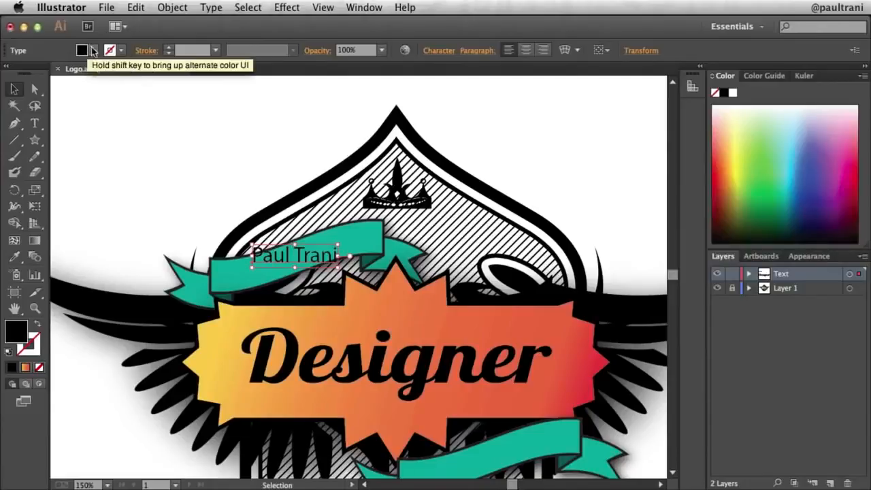
pyautogui.click(94, 50)
pyautogui.click(53, 78)
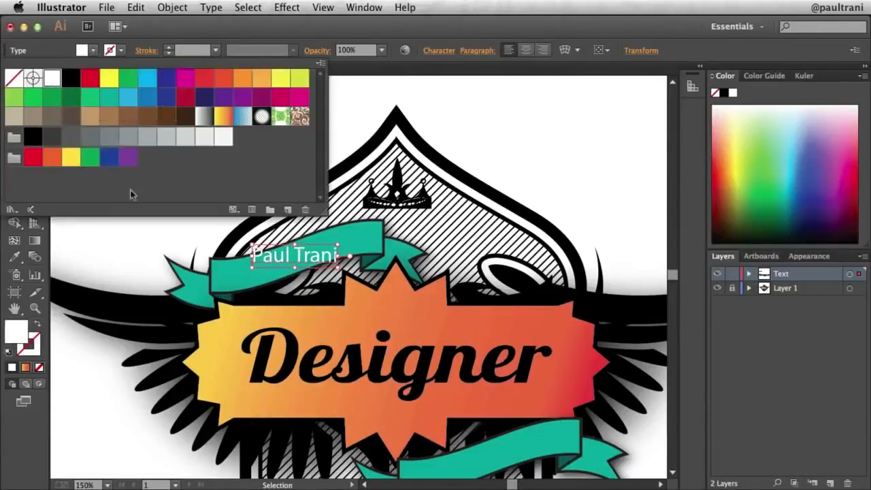
pyautogui.click(278, 264)
pyautogui.moveTo(277, 263); pyautogui.dragTo(275, 271)
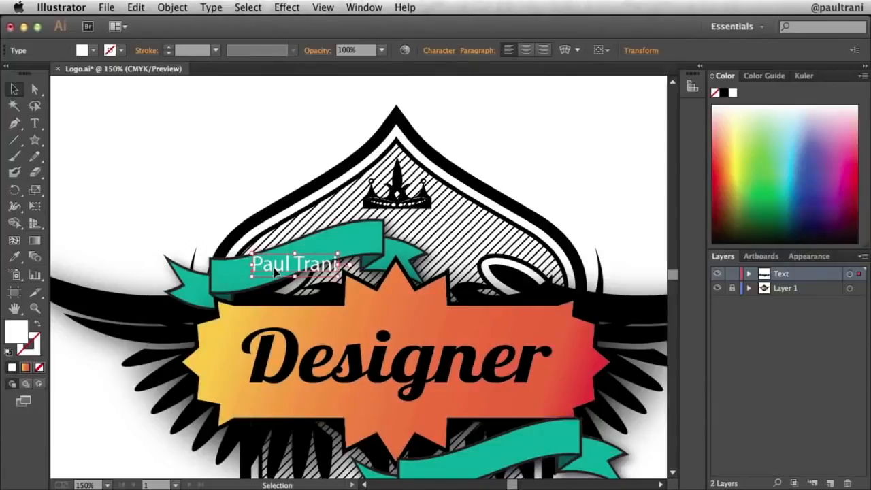
# Apply a warp envelope to the full-name text, previewing Arc Lower, Arch, Fish and Bulge before choosing the Rise style.
pyautogui.click(578, 52)
pyautogui.click(598, 66)
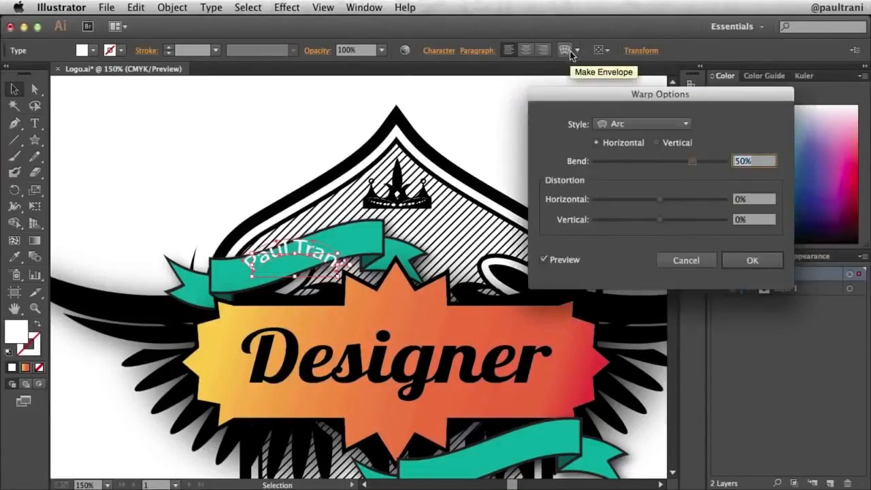
pyautogui.click(678, 125)
pyautogui.click(664, 150)
pyautogui.click(685, 124)
pyautogui.click(676, 187)
pyautogui.click(684, 125)
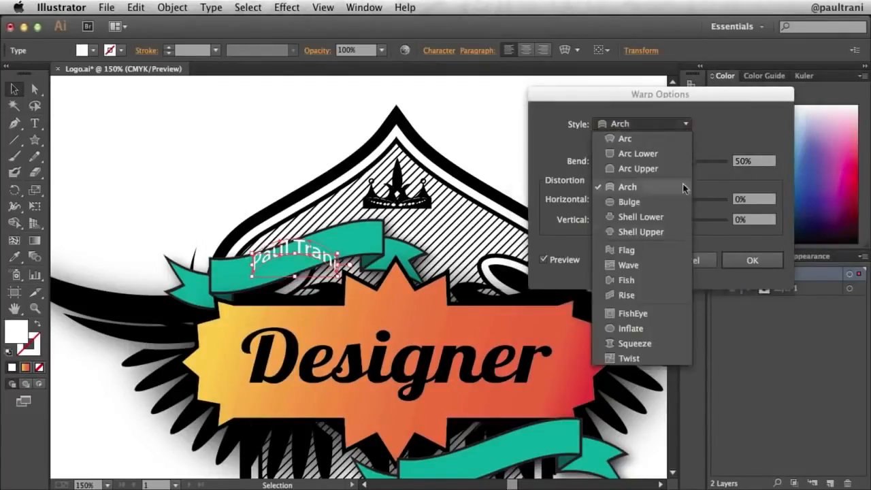
pyautogui.click(673, 279)
pyautogui.click(685, 122)
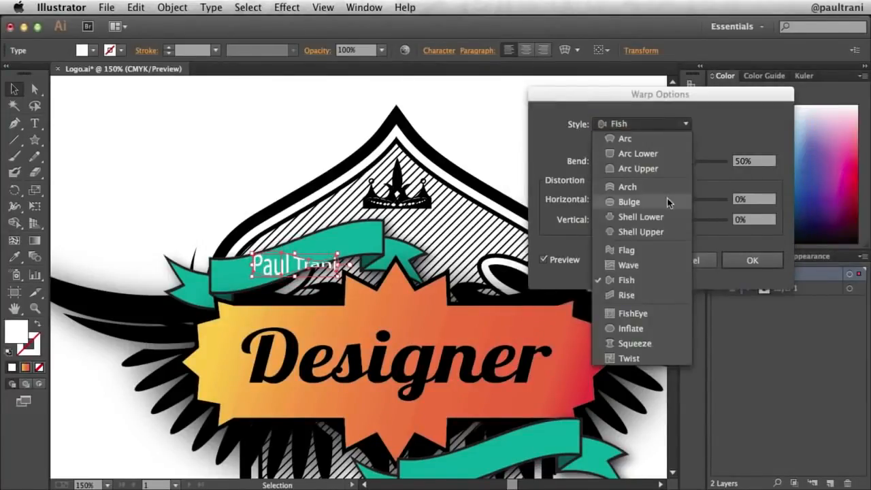
pyautogui.click(666, 202)
pyautogui.click(685, 125)
pyautogui.click(652, 294)
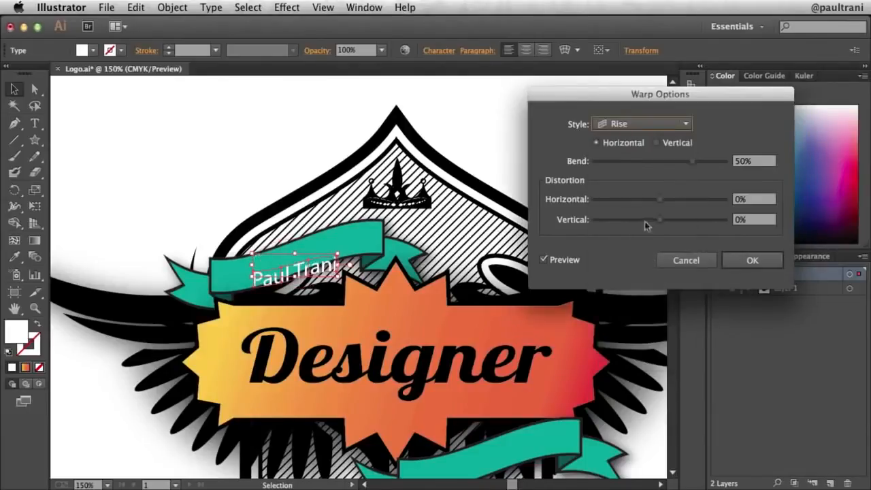
# Set the Rise warp's bend to 70%, apply it, and move the warped full-name text up onto the upper teal ribbon.
pyautogui.click(623, 122)
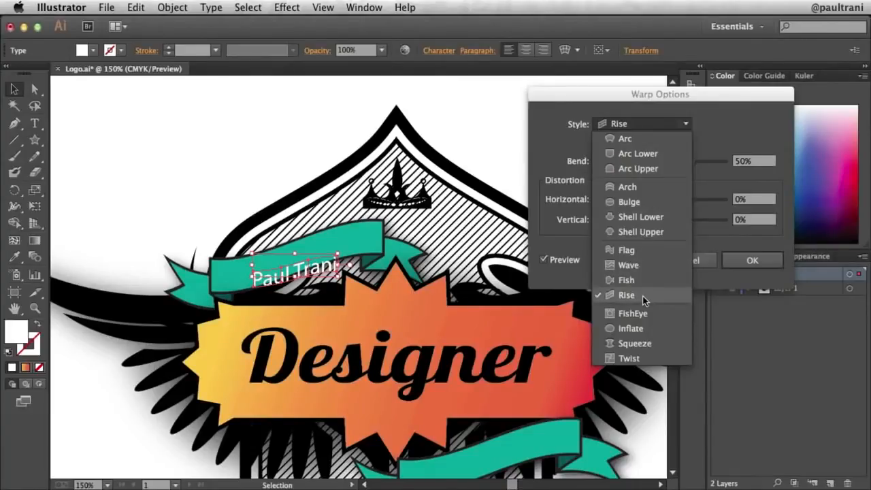
pyautogui.click(725, 117)
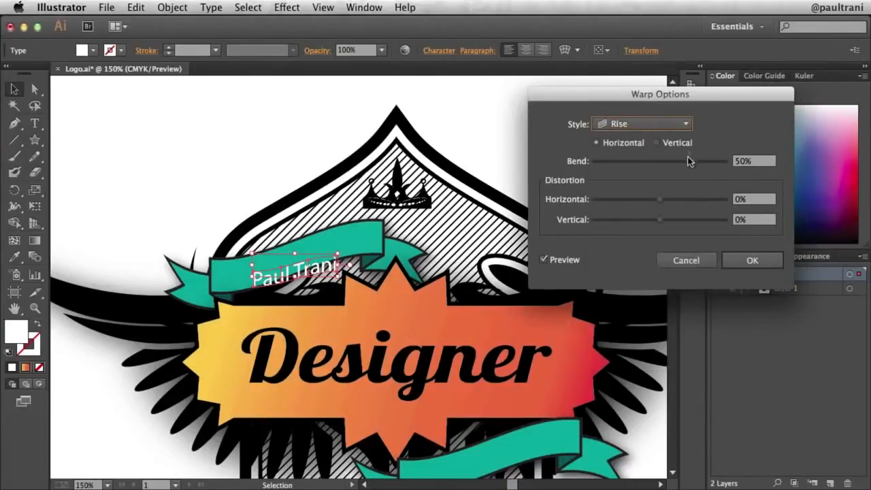
pyautogui.moveTo(694, 163); pyautogui.dragTo(708, 164)
pyautogui.click(733, 260)
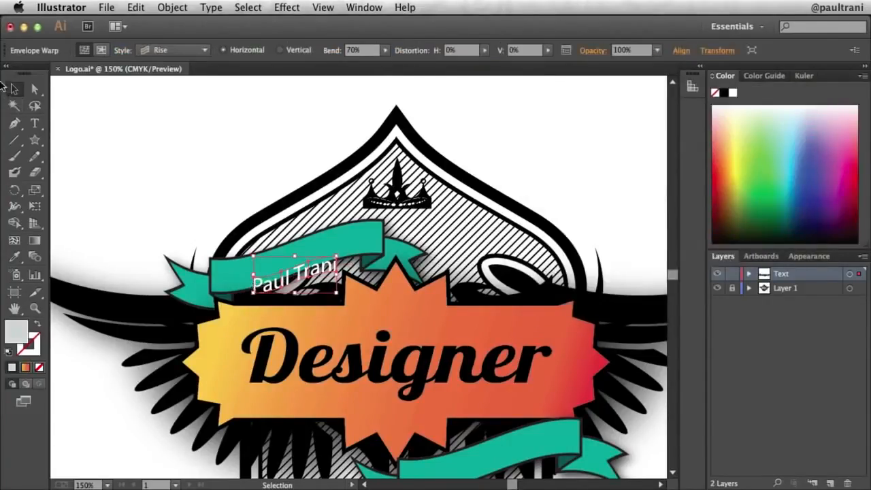
pyautogui.moveTo(292, 279); pyautogui.dragTo(285, 255)
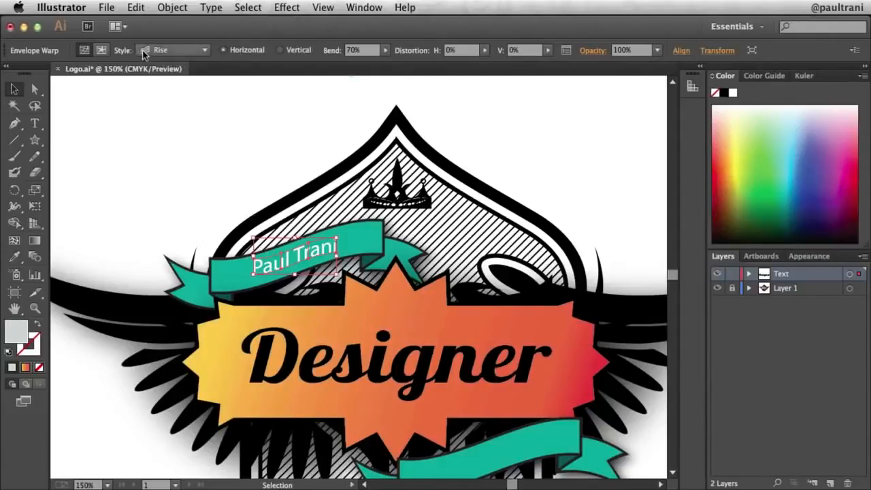
# Duplicate the warped full-name text and place the copy on the lower teal ribbon.
pyautogui.scroll(-4, 467, 271)
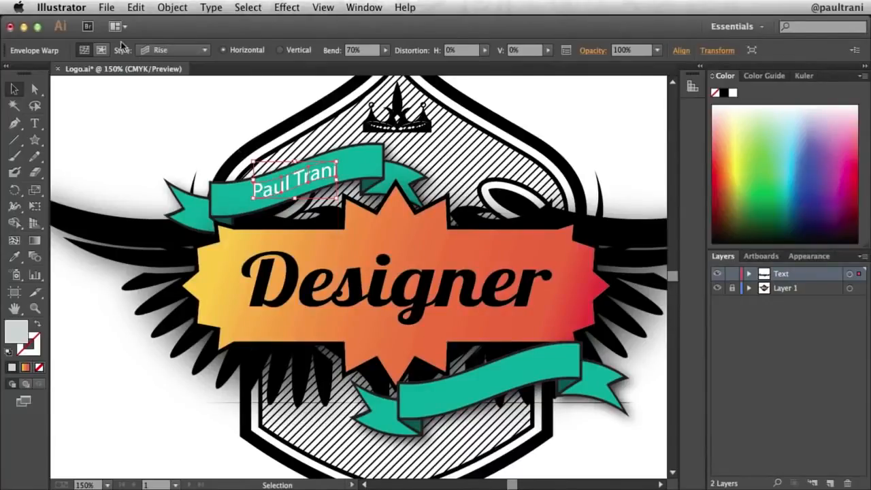
pyautogui.click(135, 8)
pyautogui.click(135, 8)
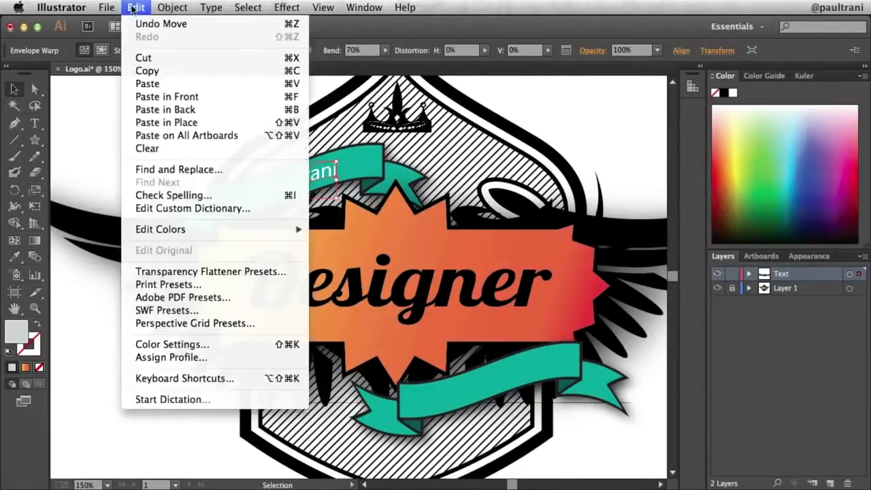
pyautogui.click(150, 84)
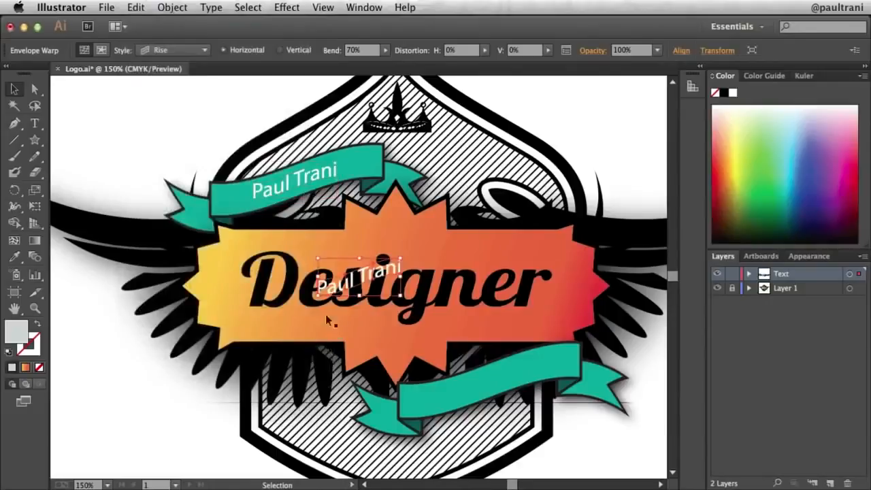
pyautogui.moveTo(339, 293); pyautogui.dragTo(470, 396)
# Replace the copied envelope's text with "for hire" and exit isolation mode.
pyautogui.doubleClick(470, 396)
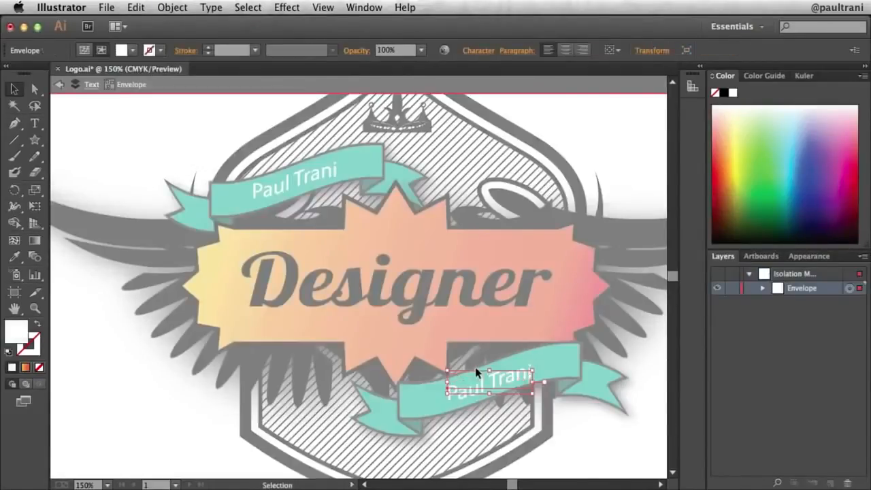
pyautogui.doubleClick(474, 383)
pyautogui.press('super+a')
pyautogui.write('for hire')
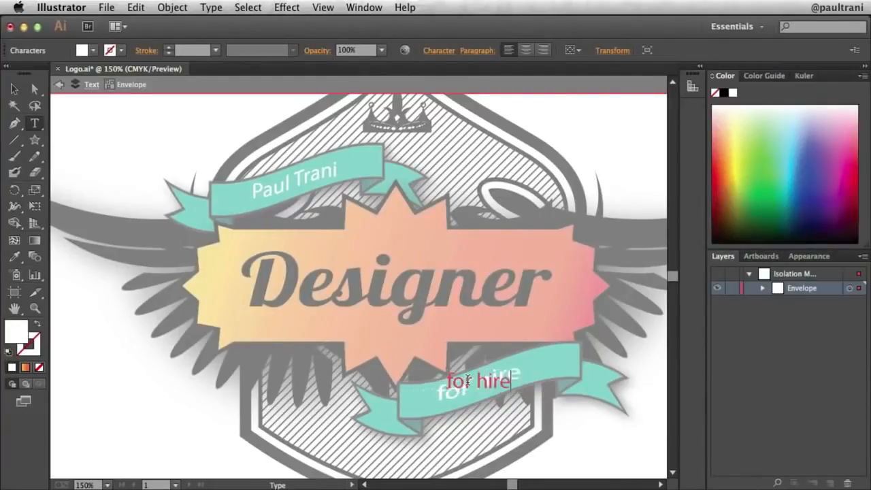
pyautogui.click(15, 89)
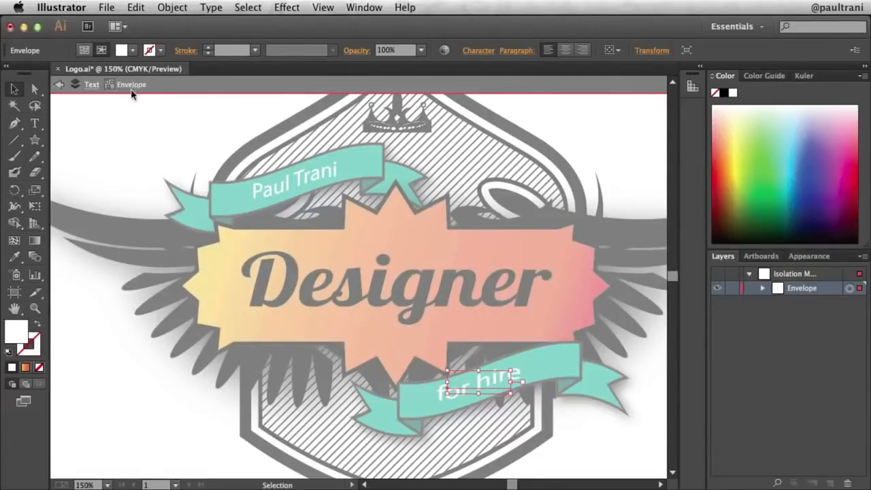
pyautogui.click(59, 87)
pyautogui.click(58, 87)
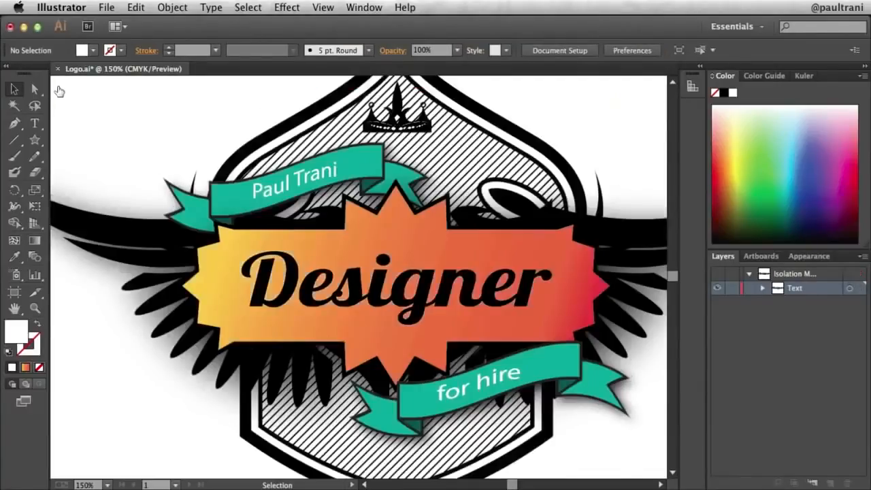
# Center the "for hire" text on the lower ribbon, shift the full-name text slightly left on the upper ribbon, and deselect.
pyautogui.click(457, 392)
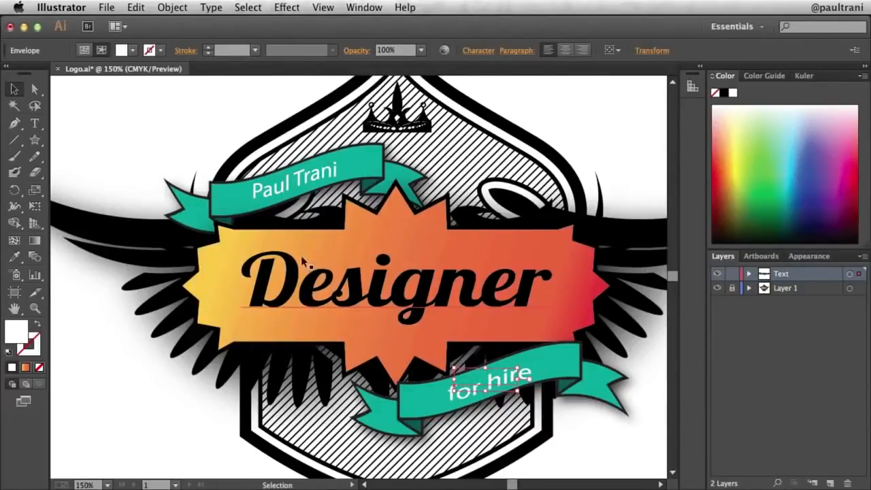
pyautogui.moveTo(476, 411); pyautogui.dragTo(475, 385)
pyautogui.moveTo(287, 192); pyautogui.dragTo(280, 196)
pyautogui.moveTo(474, 386)
pyautogui.mouseDown()
pyautogui.moveTo(480, 379)
pyautogui.moveTo(461, 387)
pyautogui.mouseUp()
pyautogui.click(142, 108)
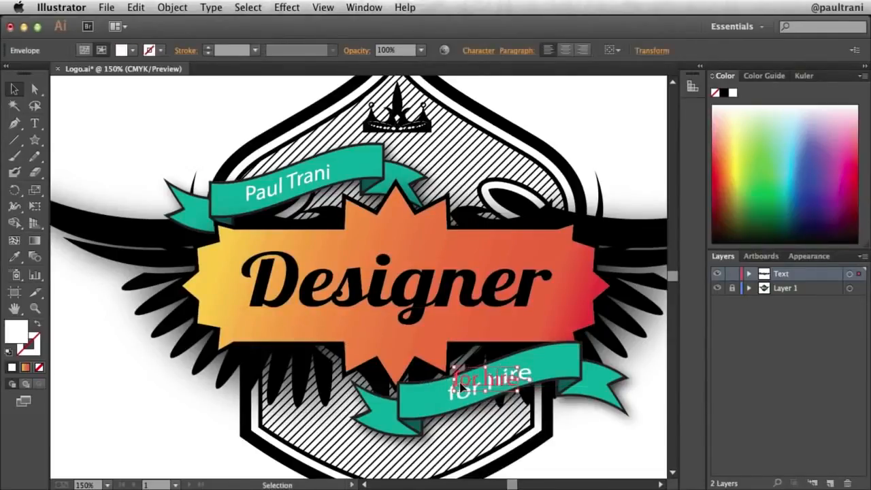
pyautogui.click(156, 396)
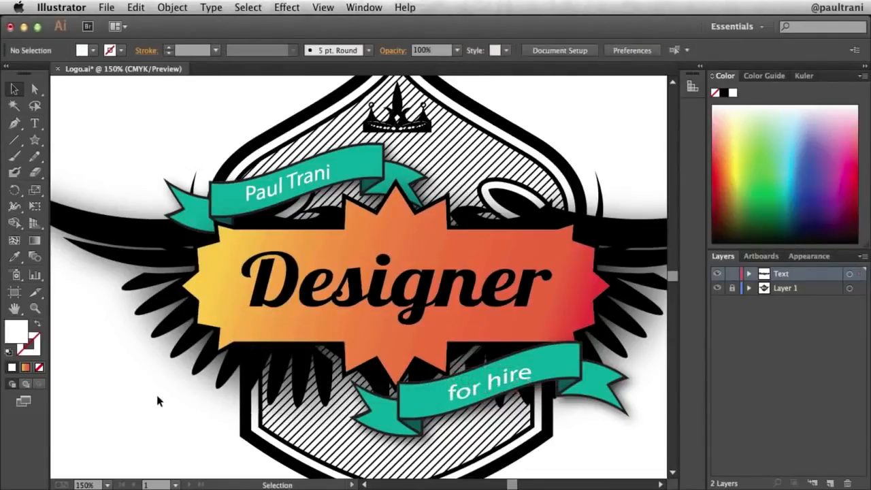
pyautogui.click(265, 194)
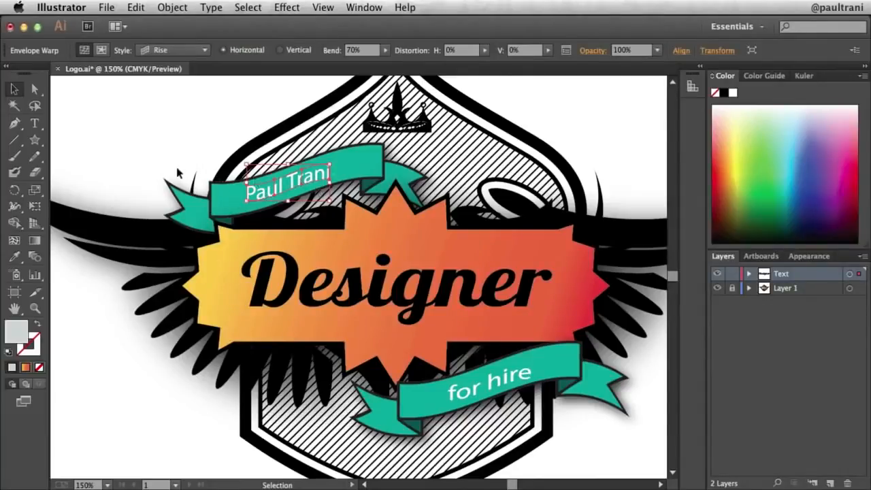
pyautogui.click(125, 154)
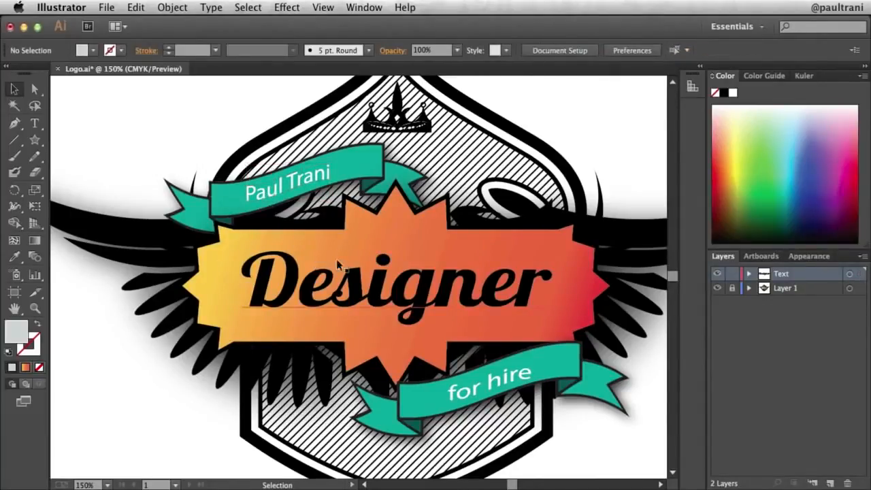
pyautogui.moveTo(343, 248); pyautogui.dragTo(303, 242)
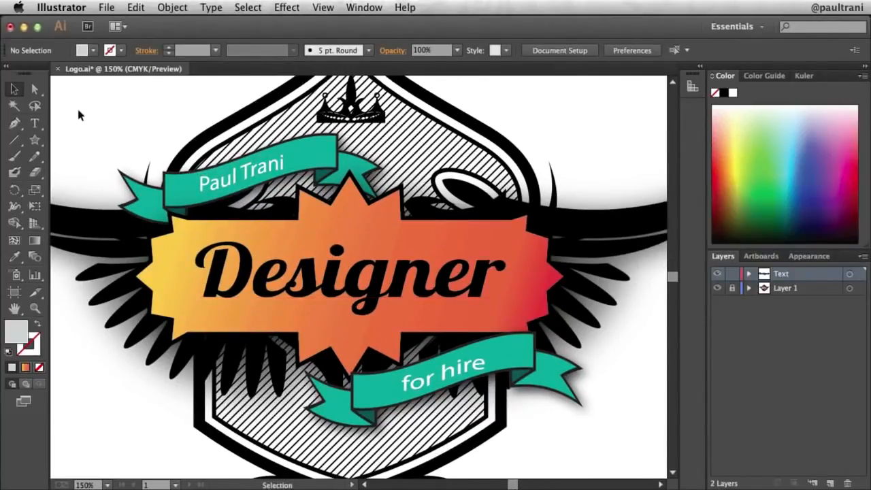
pyautogui.click(34, 127)
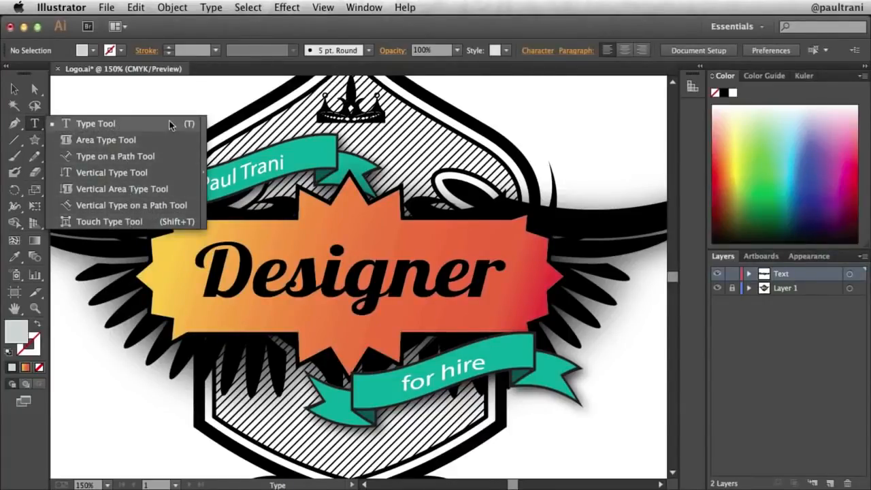
pyautogui.click(35, 126)
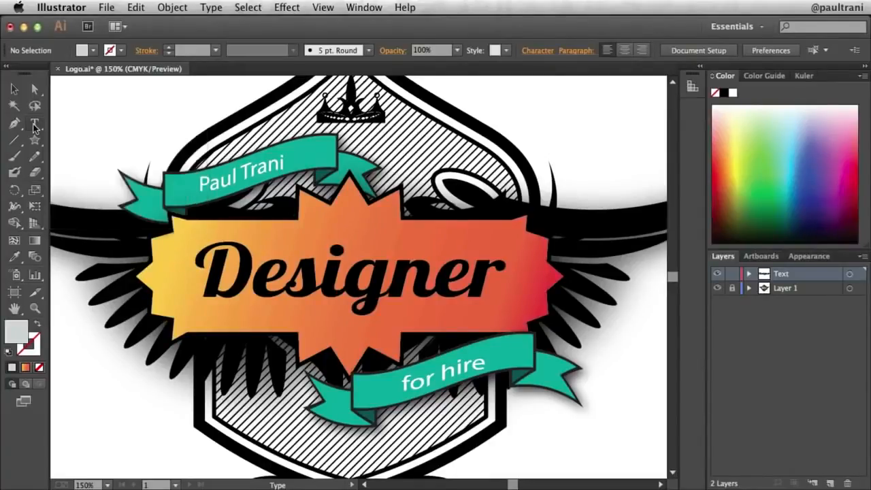